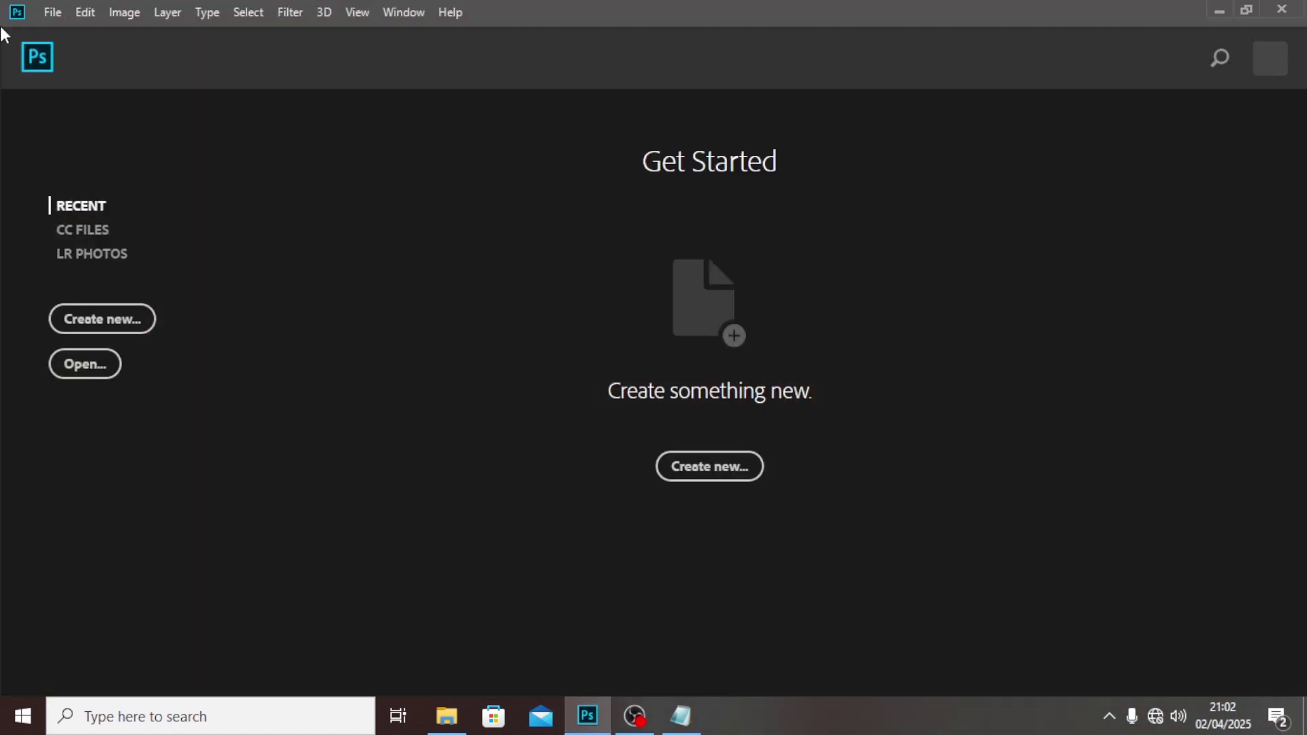
Create a white 2000 × 2000 px, 300 ppi RGB document named EASTER POST
click(49, 12)
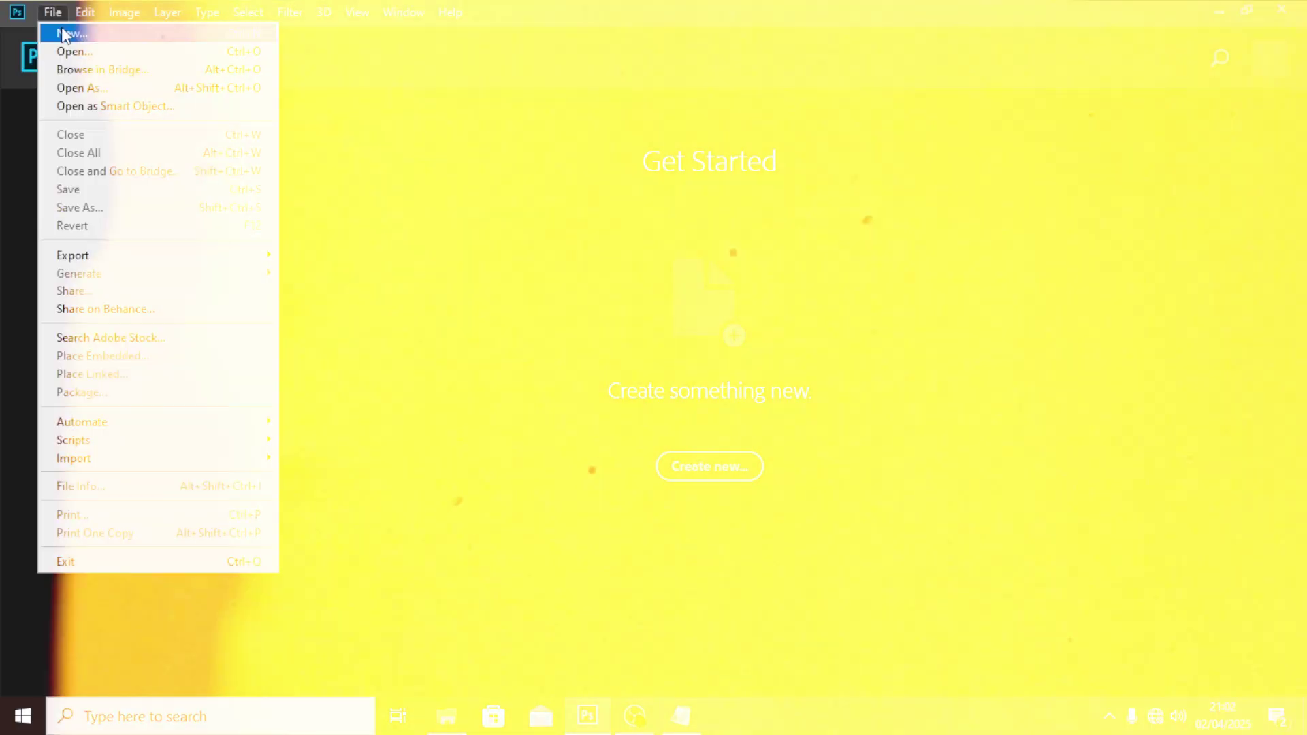
click(66, 33)
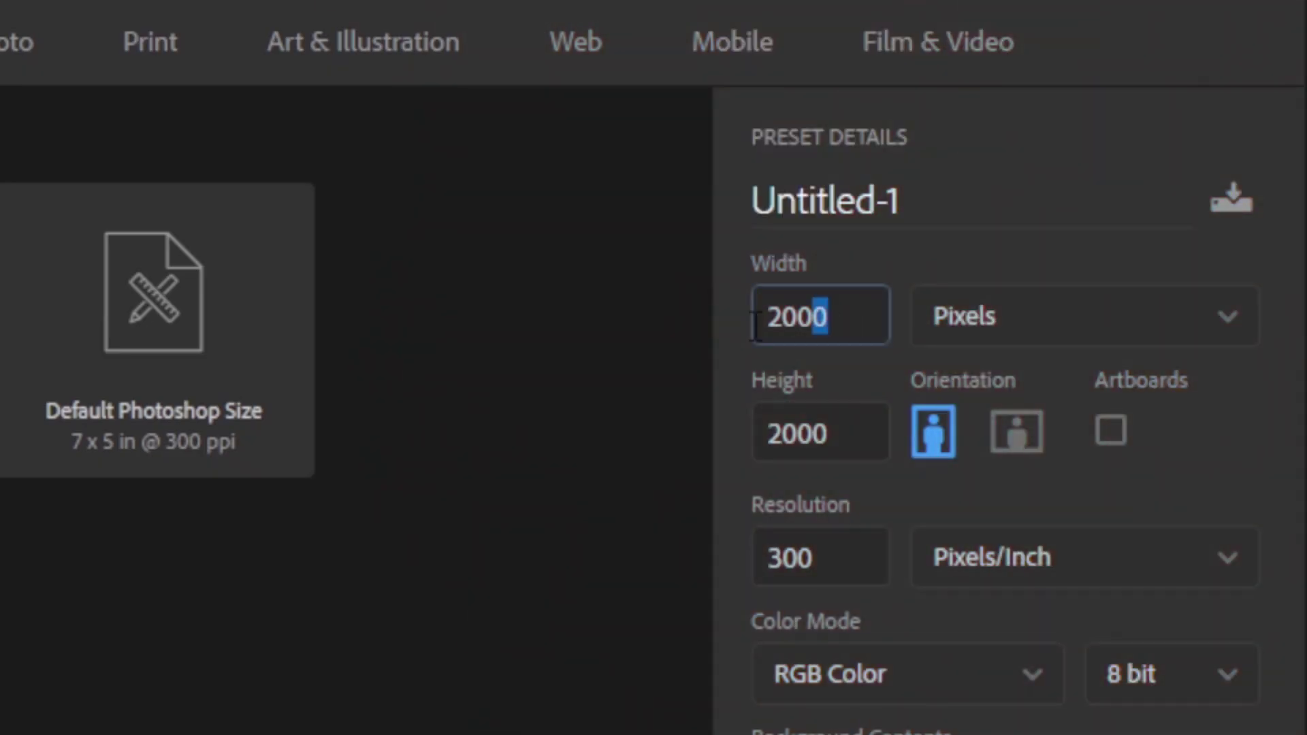
click(821, 317)
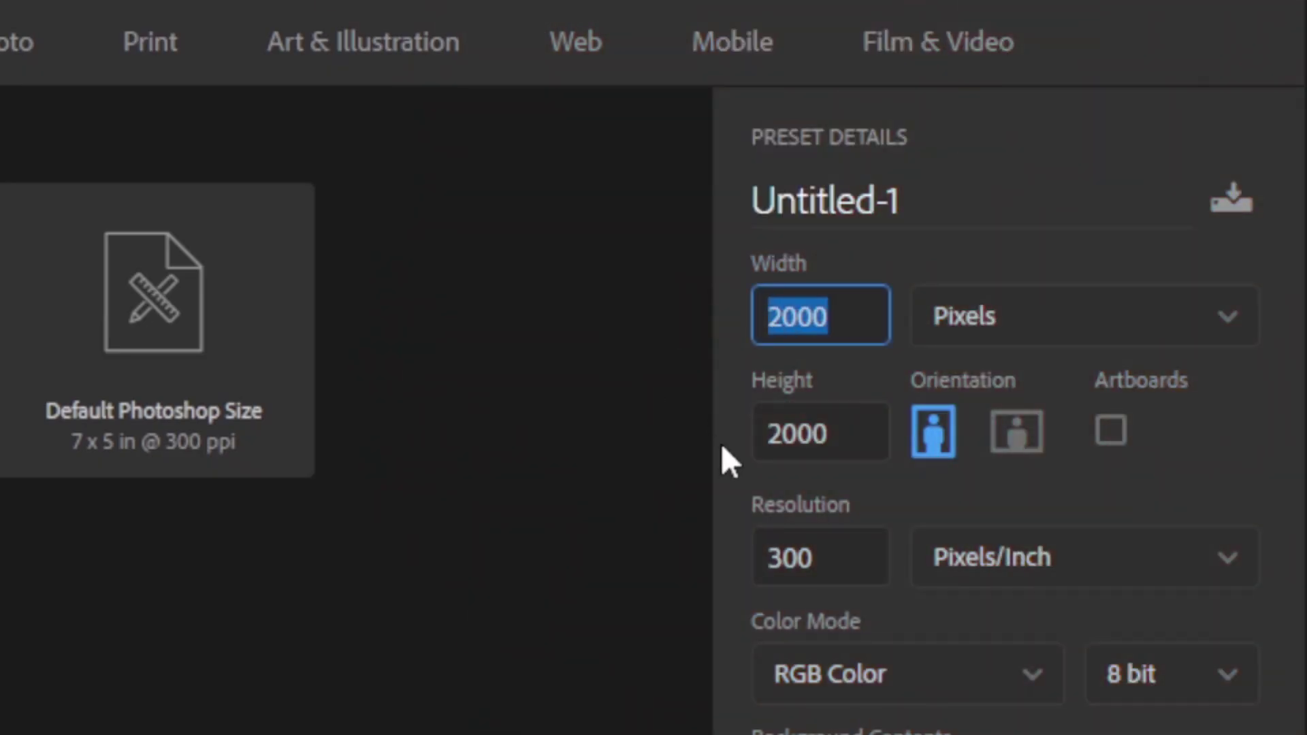
click(819, 437)
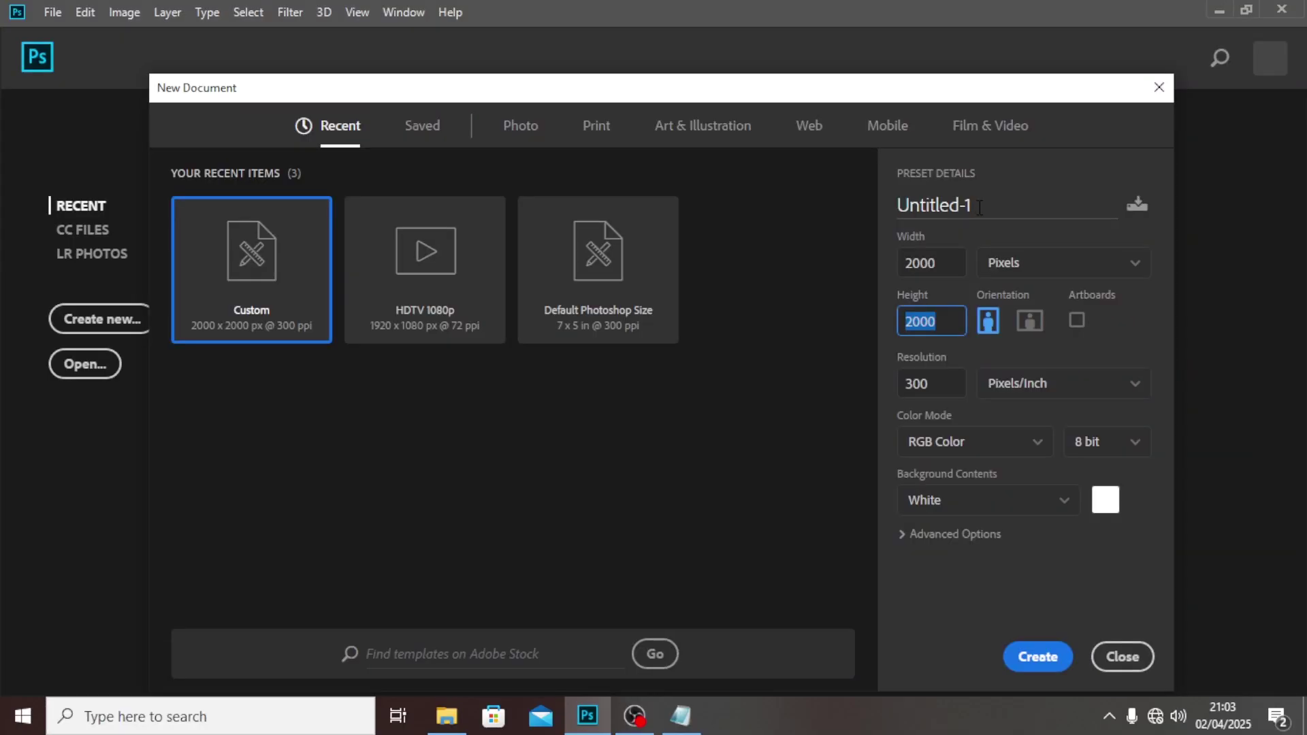
click(978, 207)
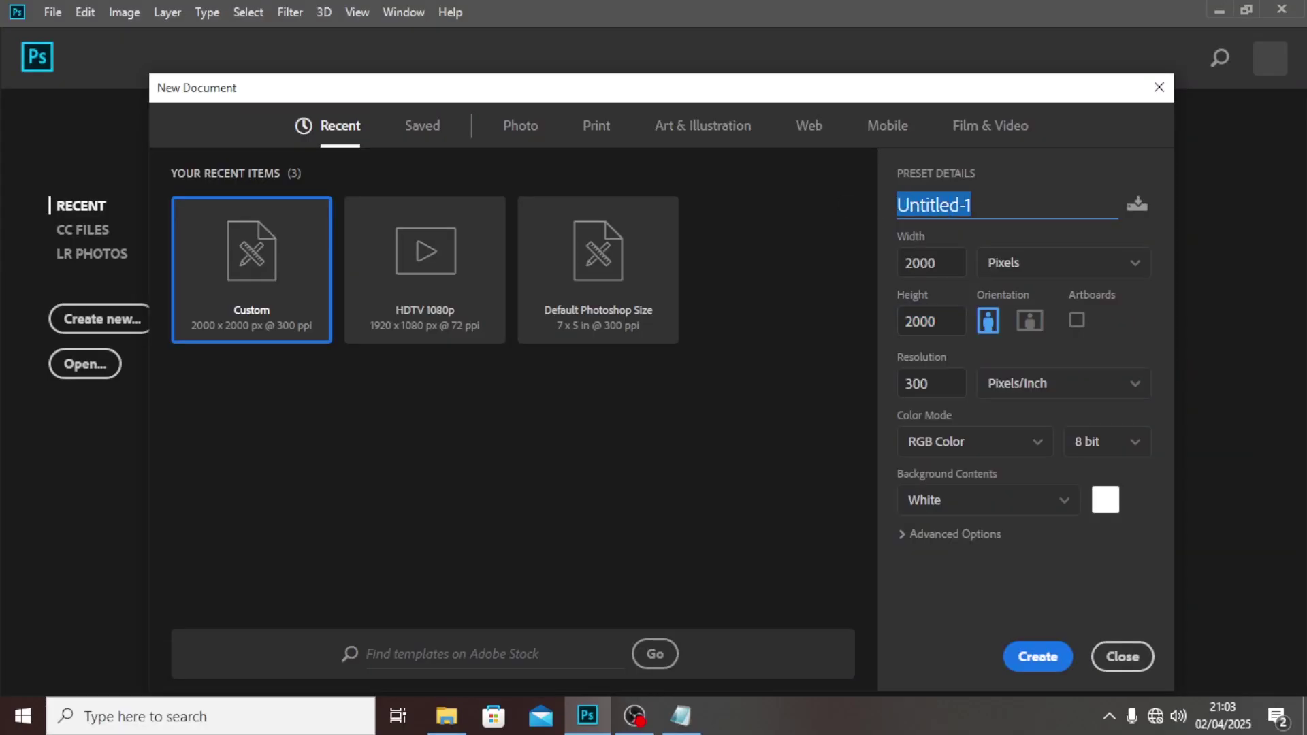
text(EA)
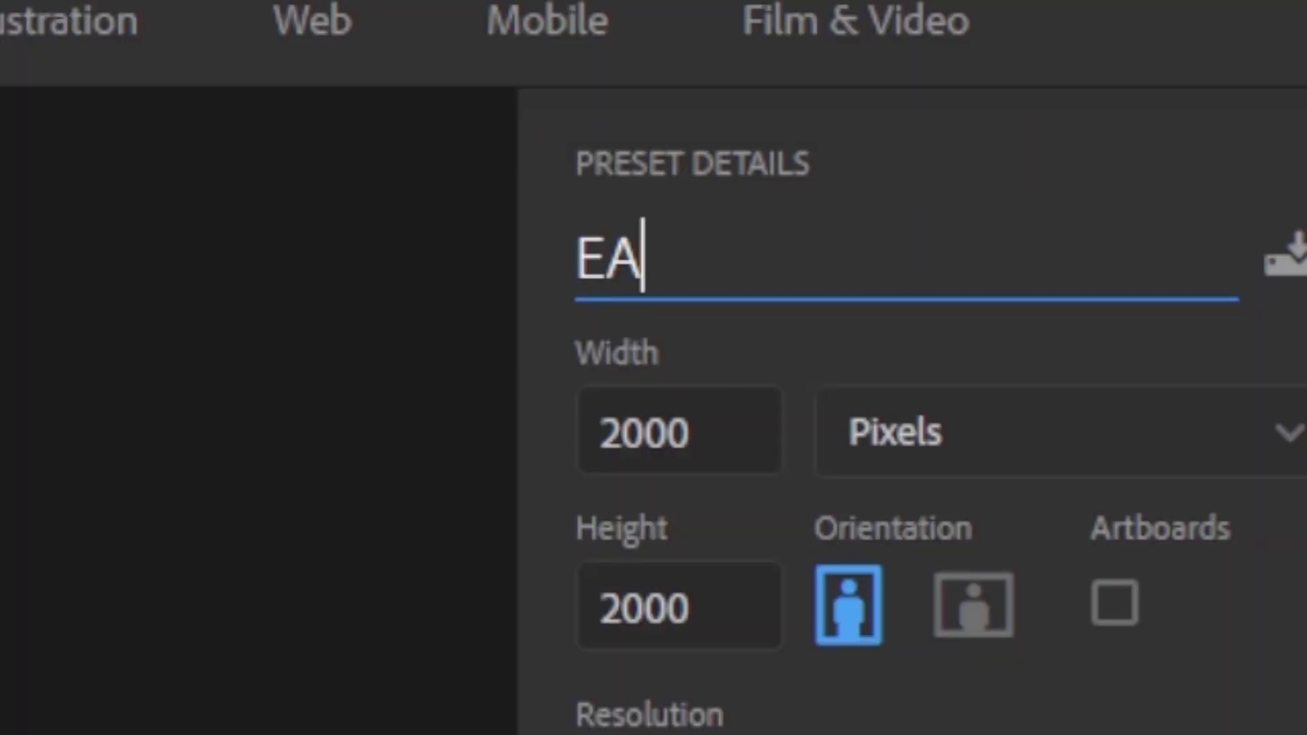
text(STER POST)
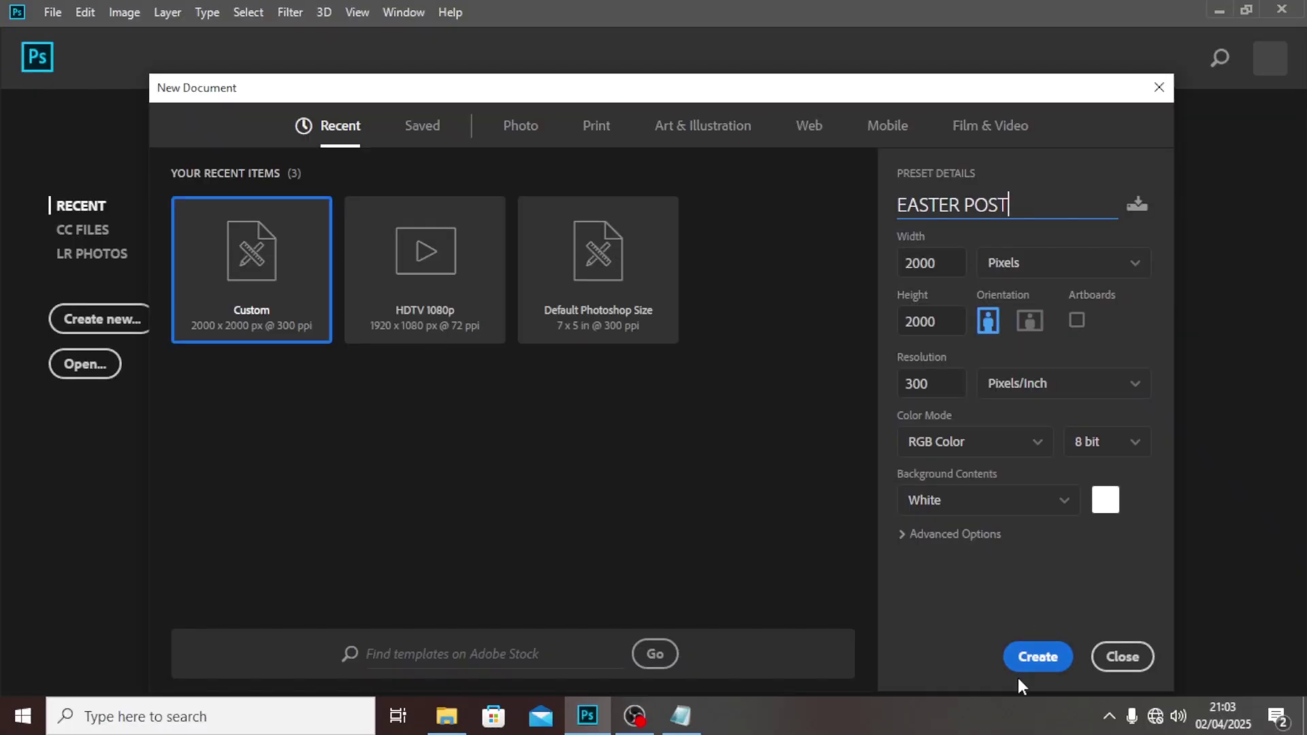
click(1028, 655)
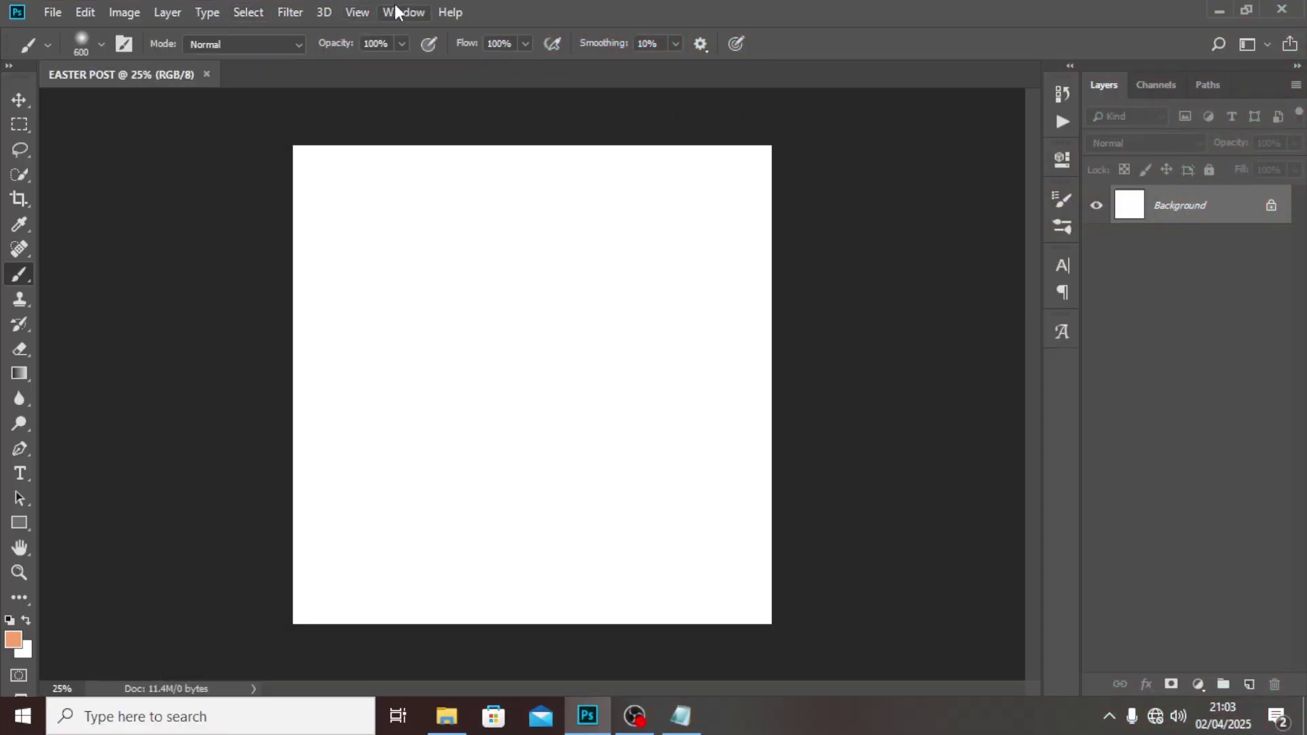
Add a 6-column, 6-row guide layout over the canvas
click(397, 12)
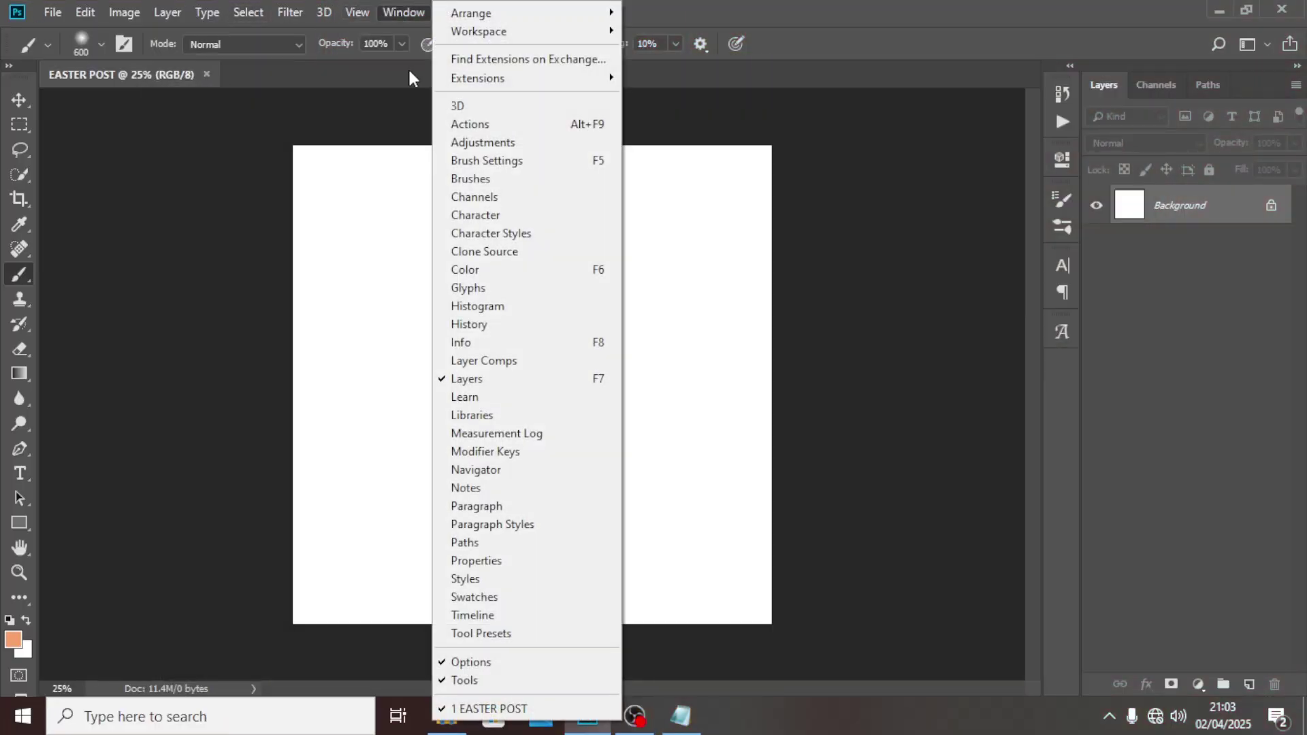
mouse_move(372, 1)
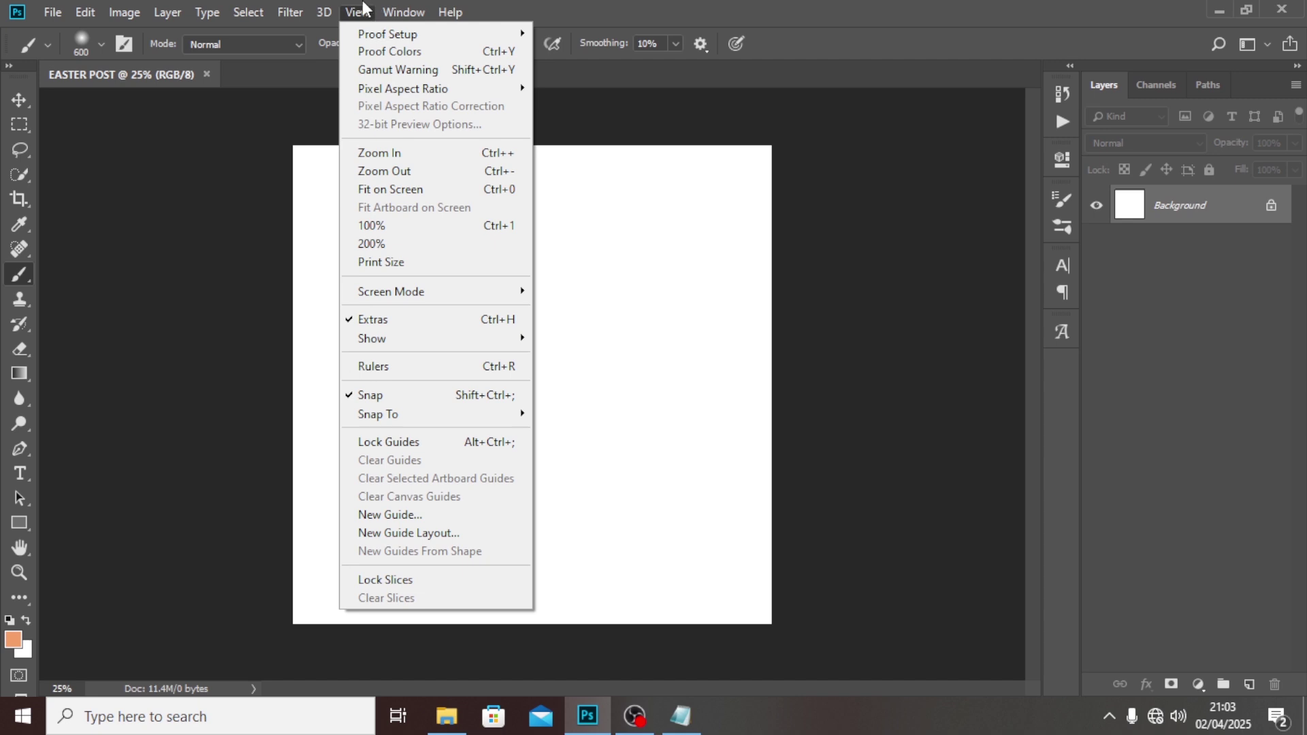
click(426, 535)
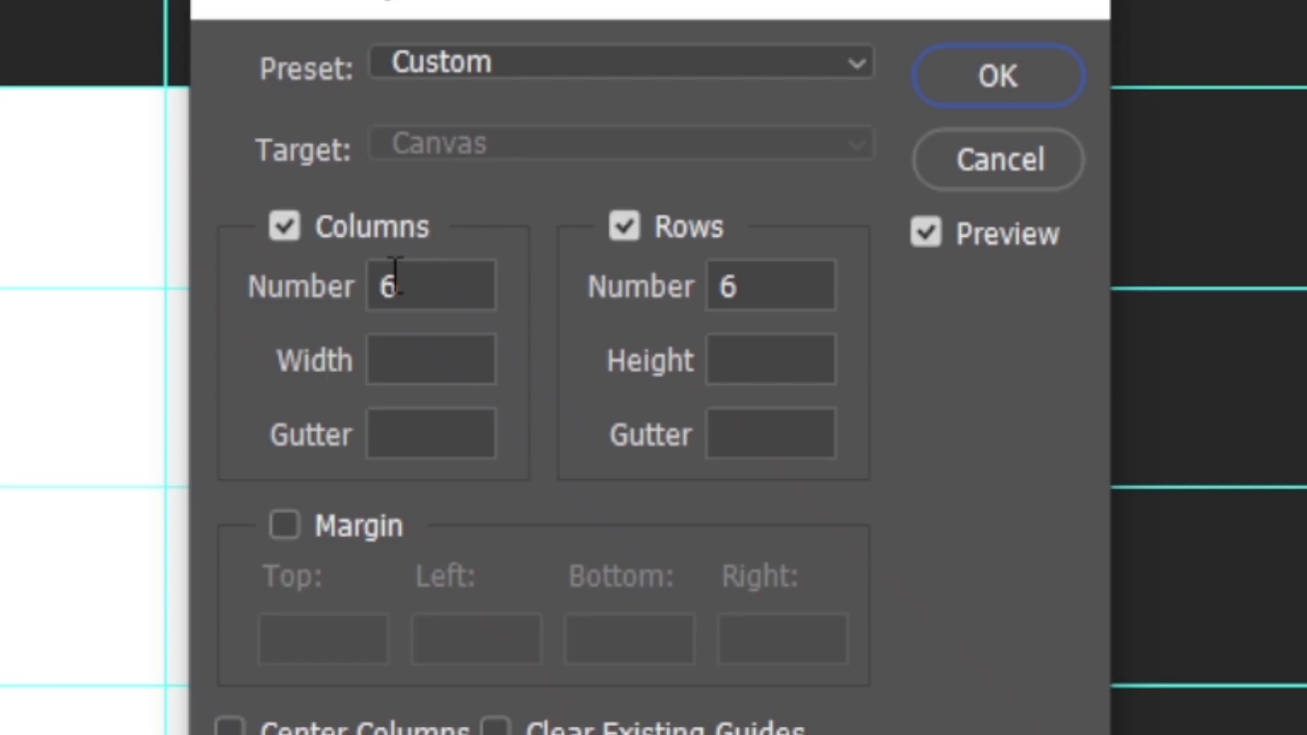
click(983, 80)
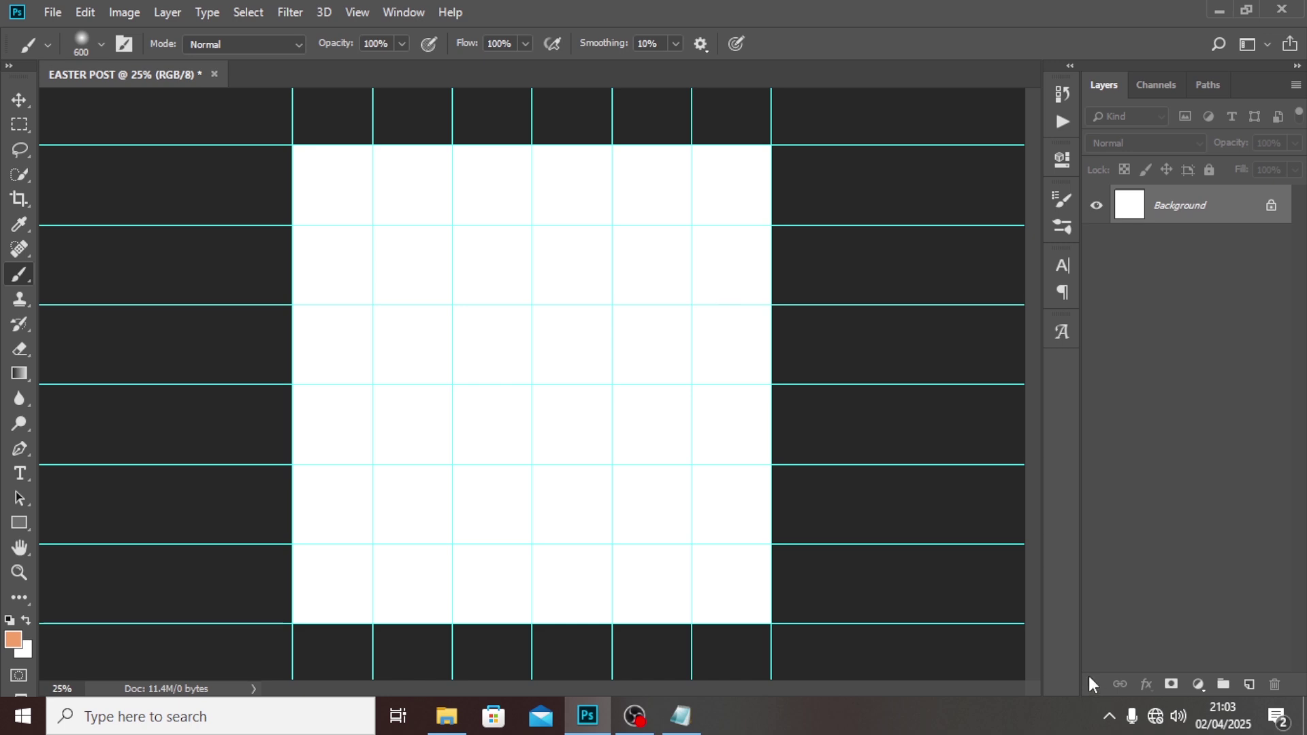
Add a Solid Color fill layer in cream FFF4EA
click(1199, 684)
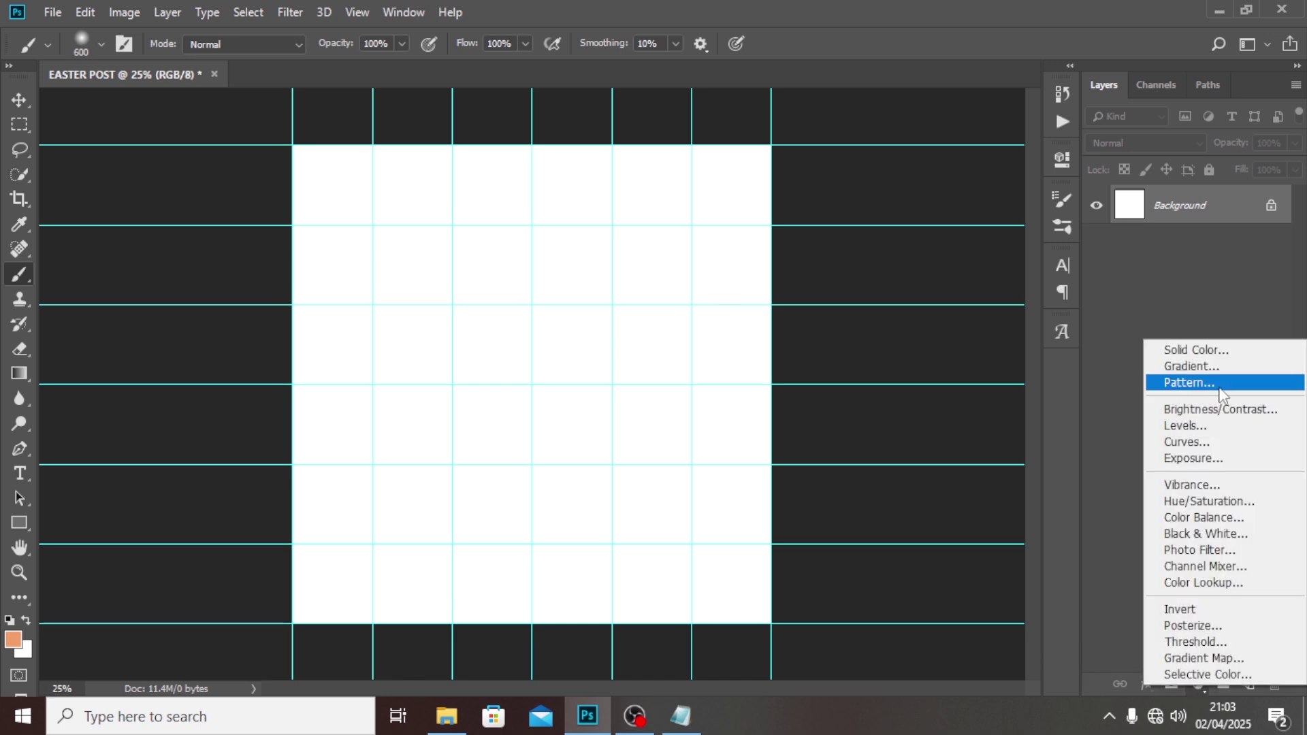
click(1202, 350)
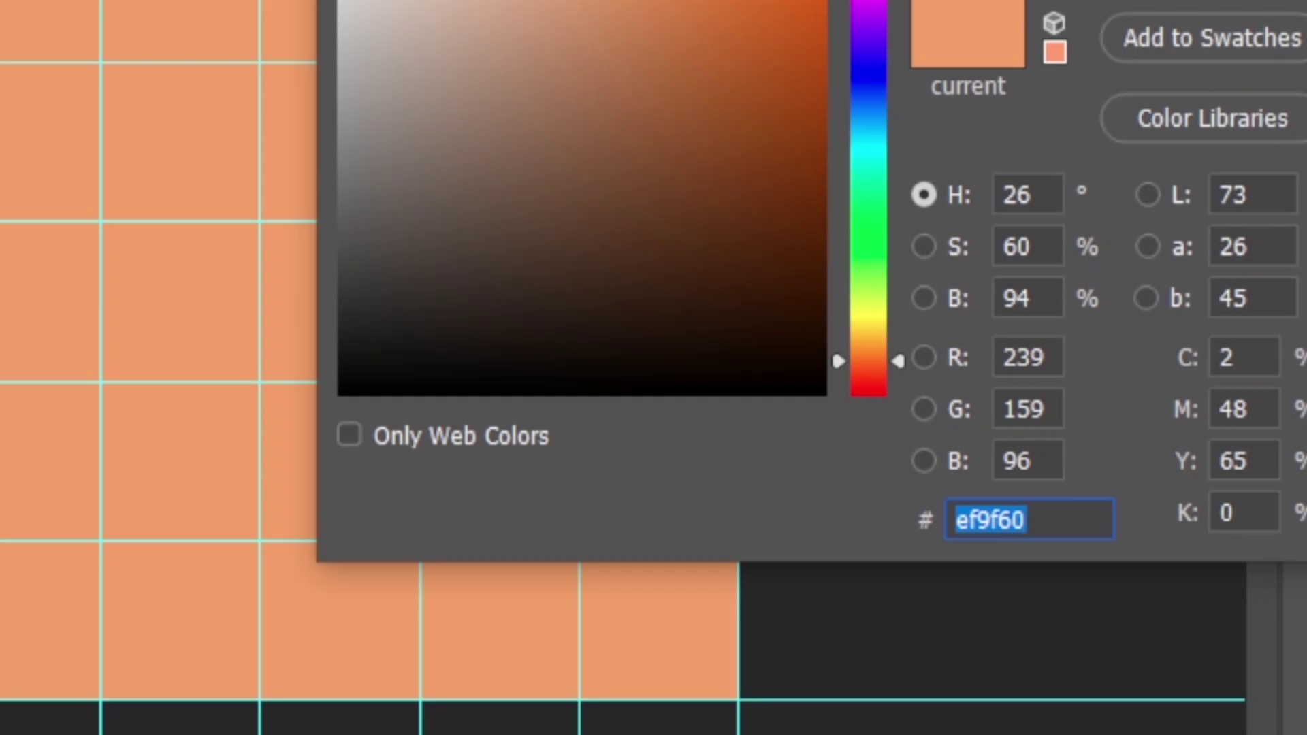
text(FFF4E)
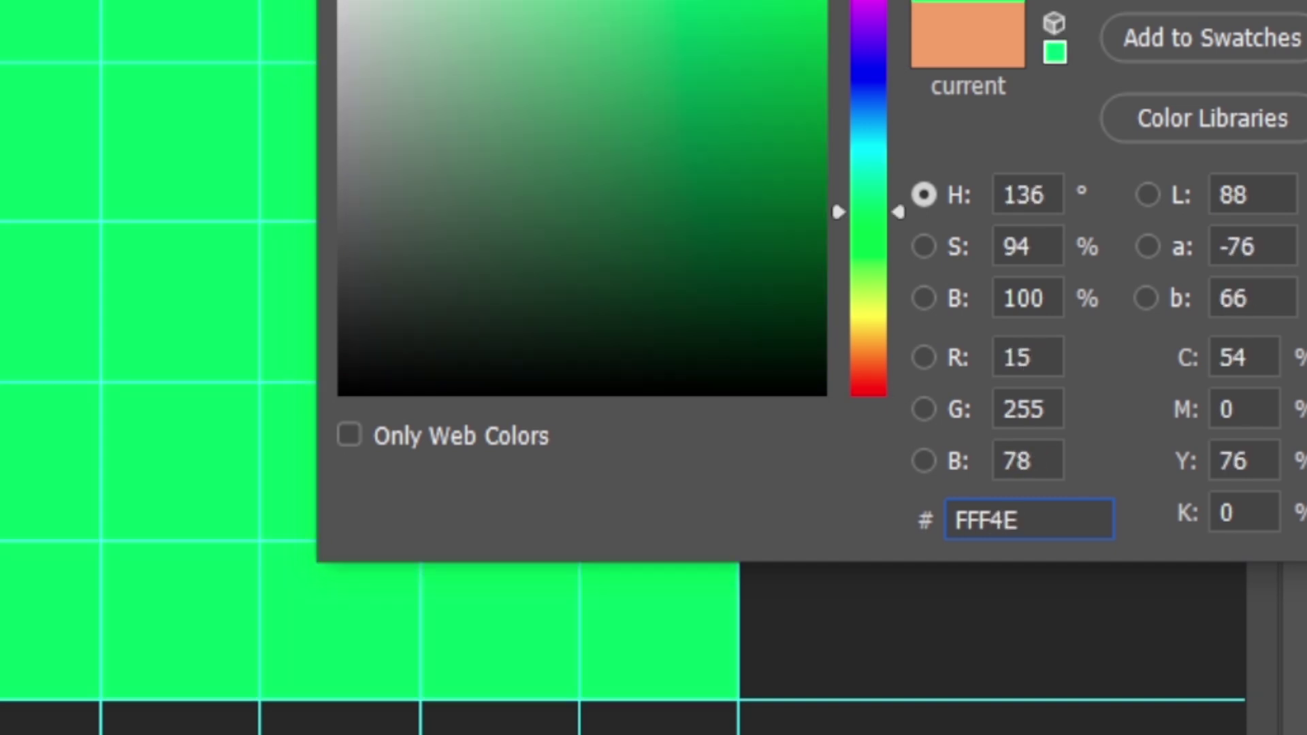
text(A)
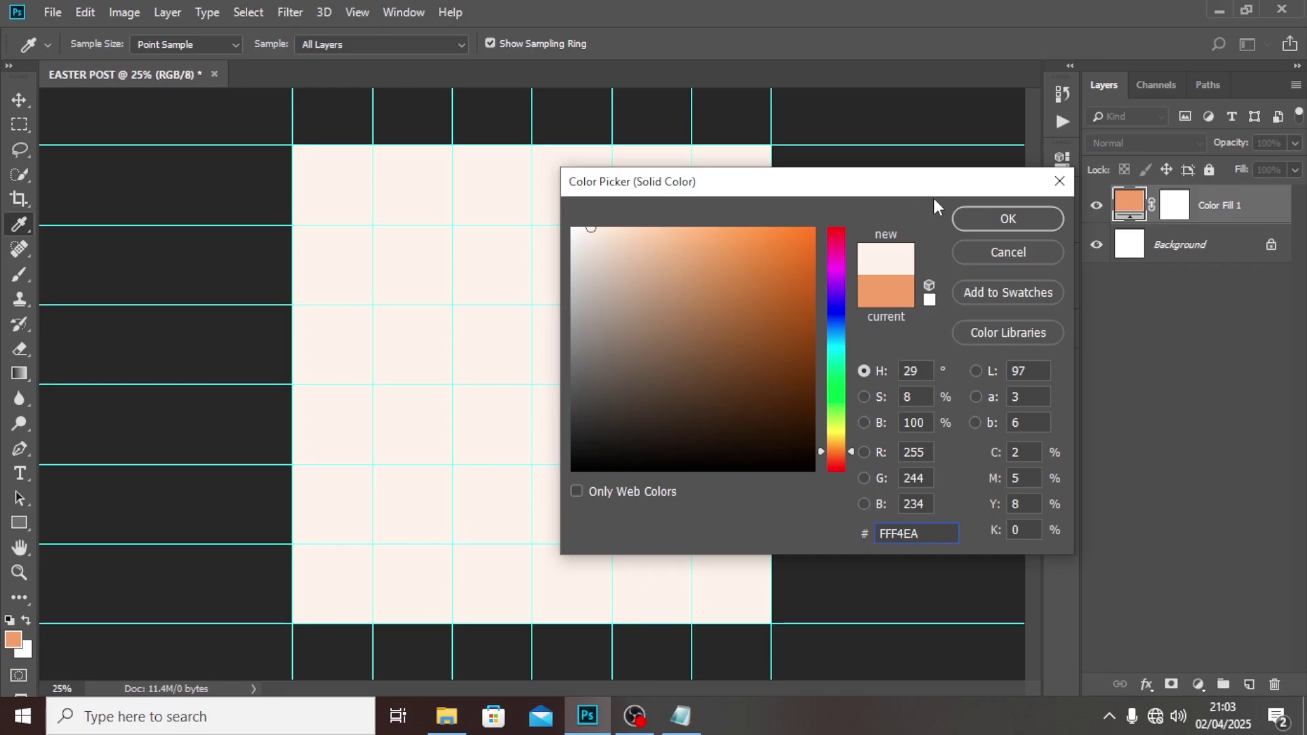
click(980, 219)
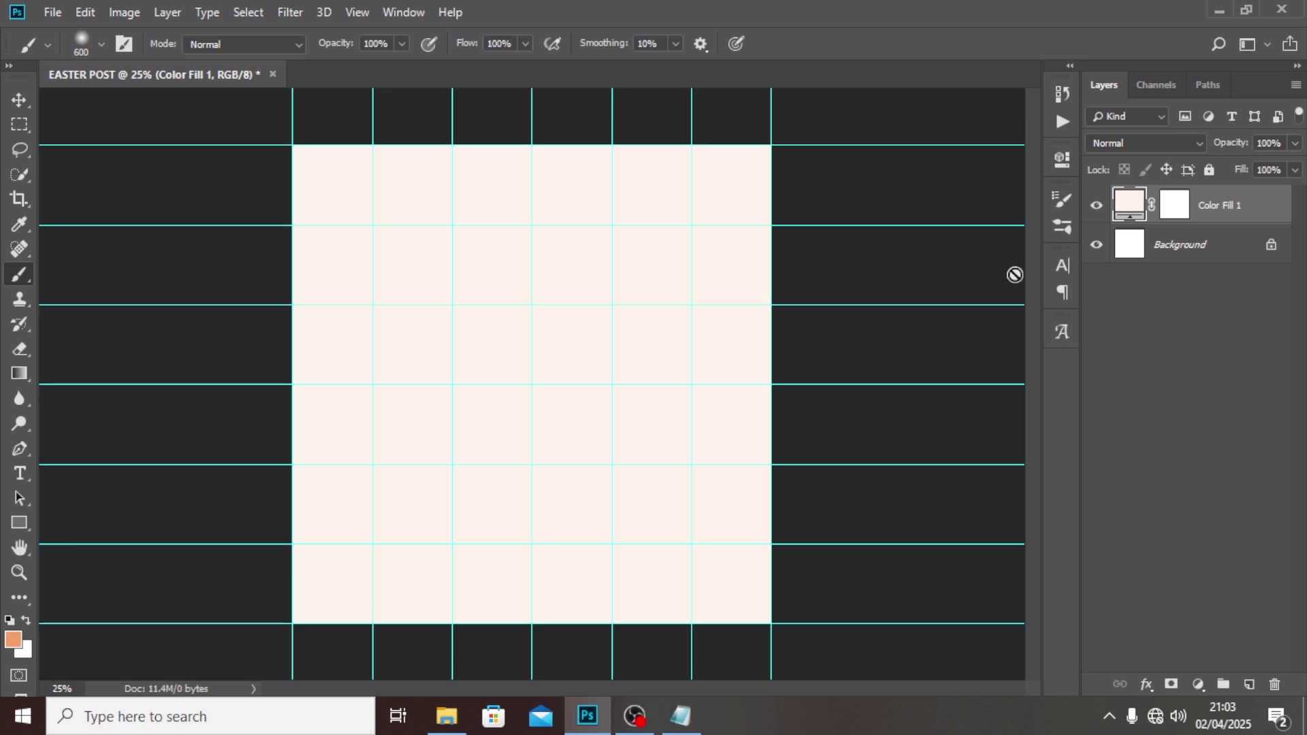
Place the crown-of-thorns portrait from C > FILES as an embedded layer
mouse_move(452, 730)
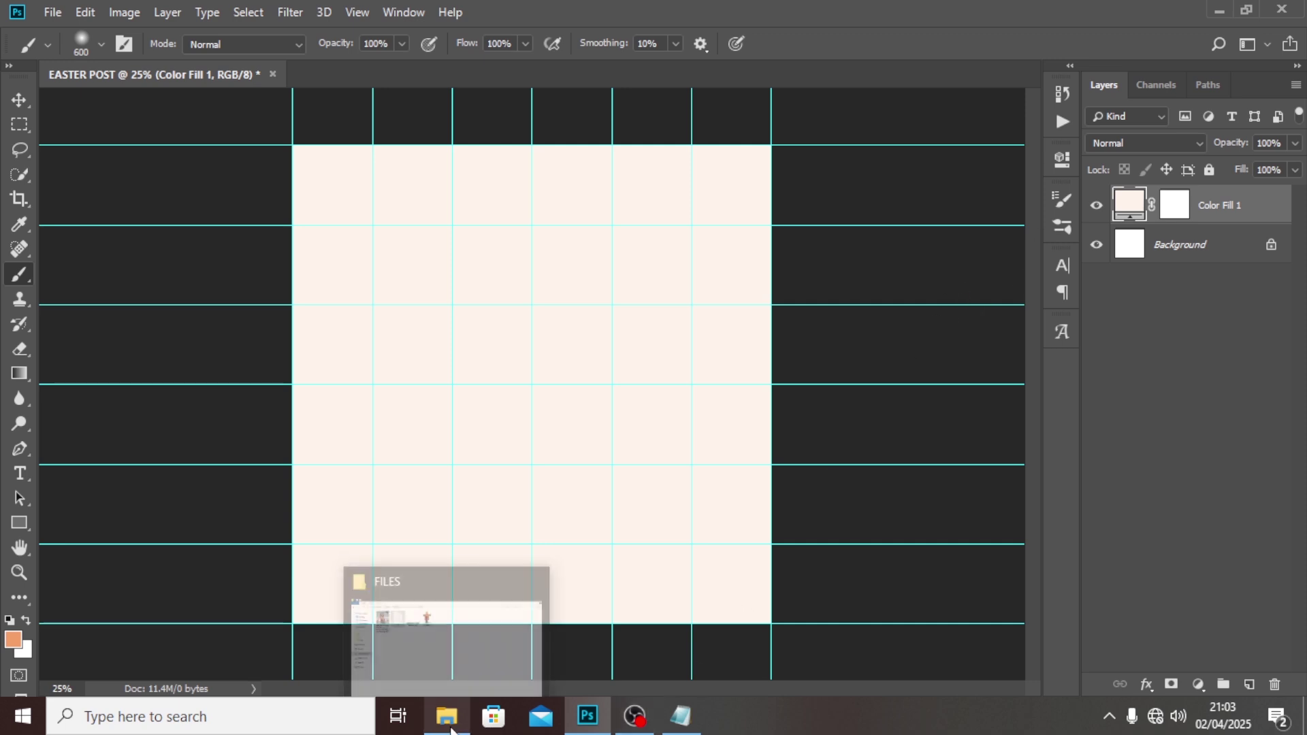
click(52, 12)
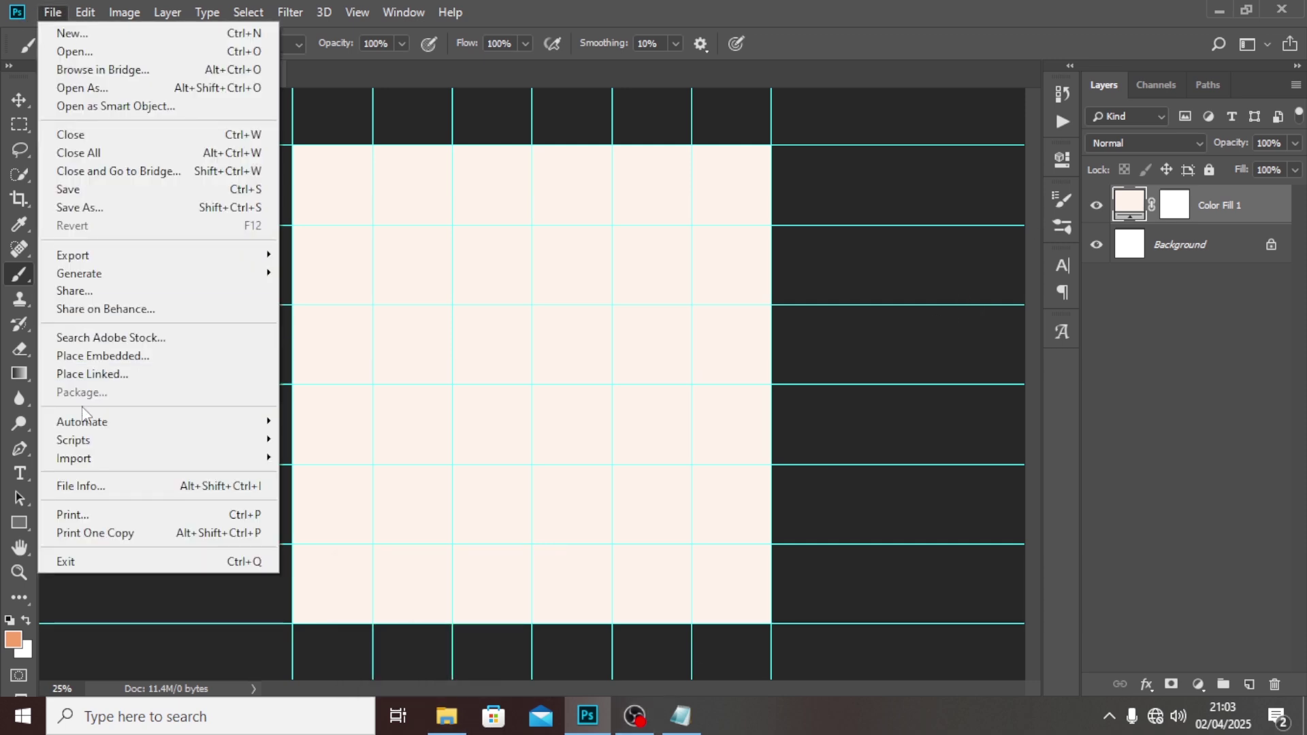
click(83, 357)
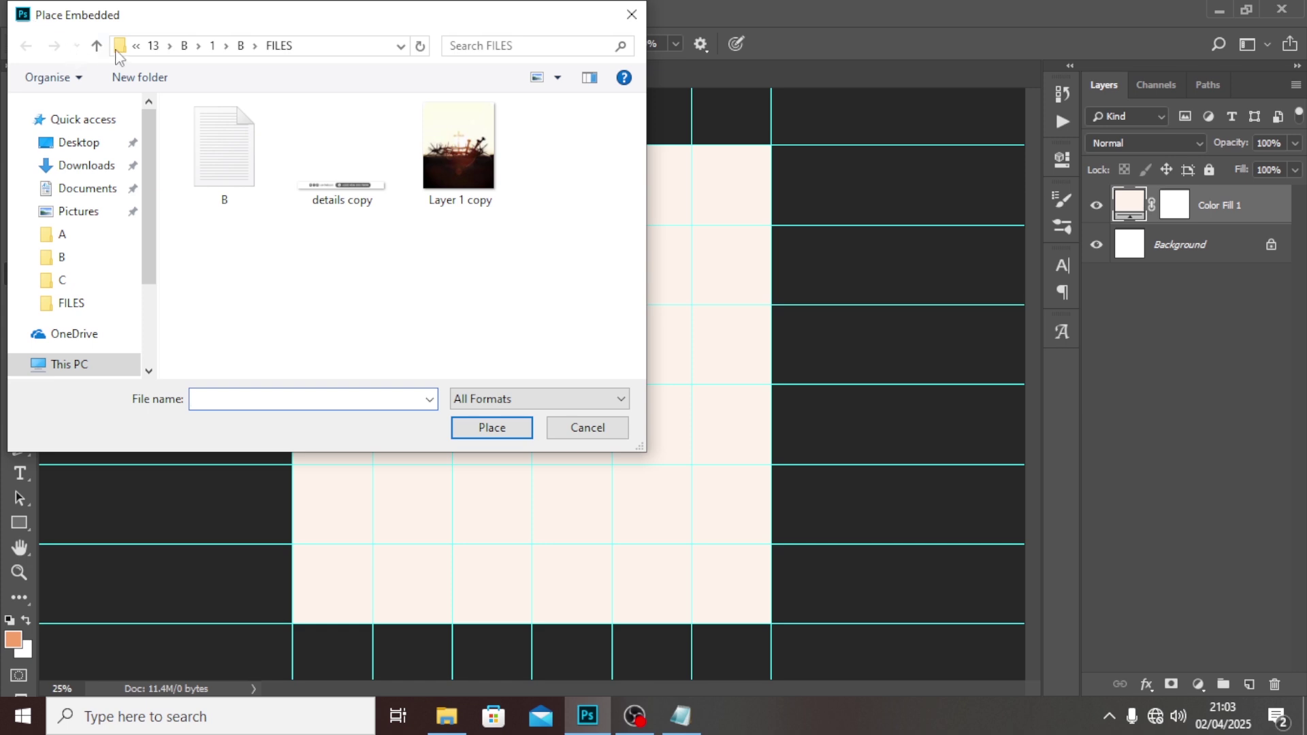
click(96, 46)
click(95, 46)
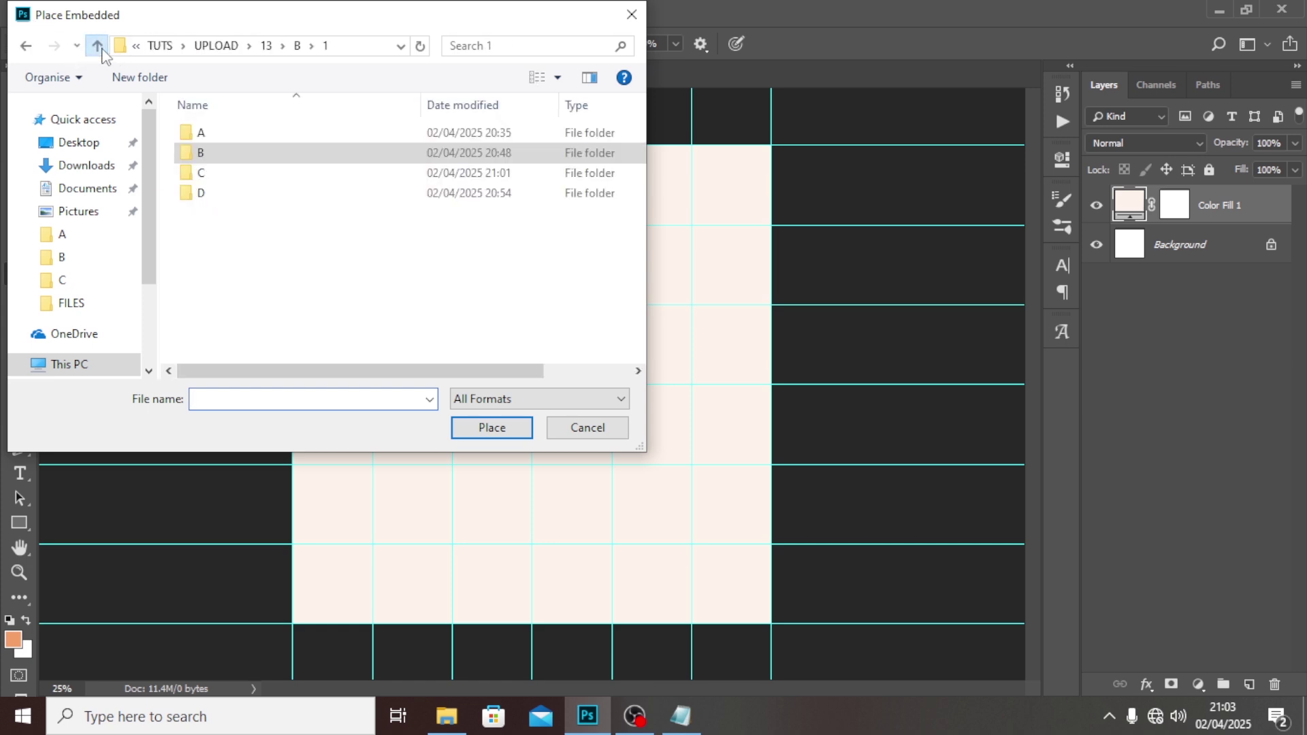
double_click(238, 178)
double_click(198, 138)
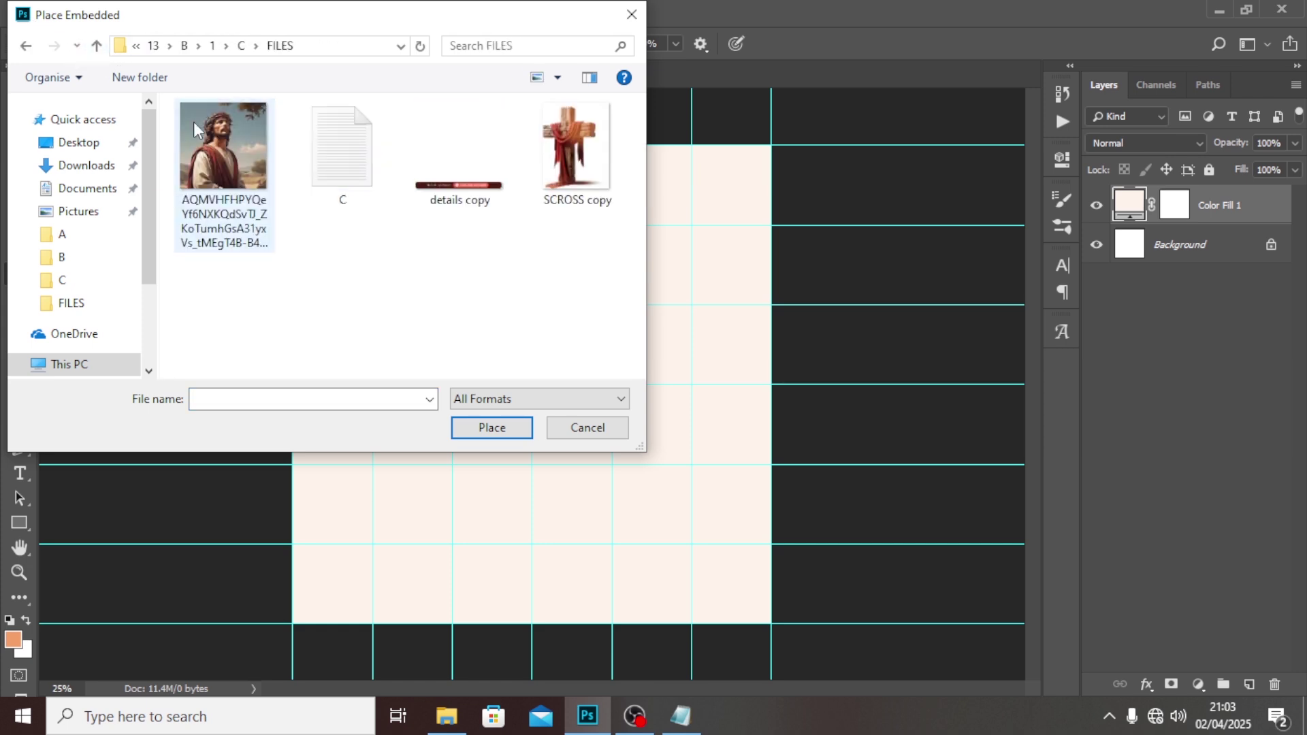
click(204, 143)
click(493, 428)
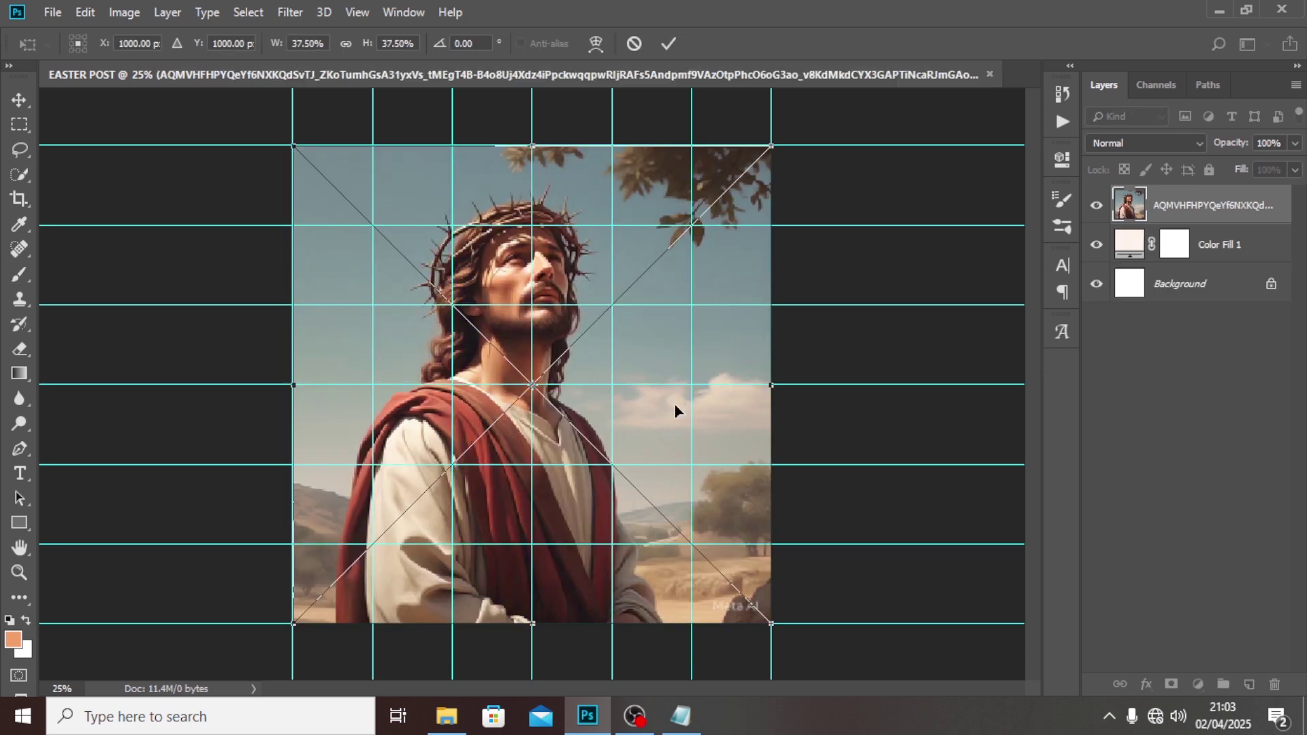
Flip the placed portrait horizontally and commit it
right_click(636, 358)
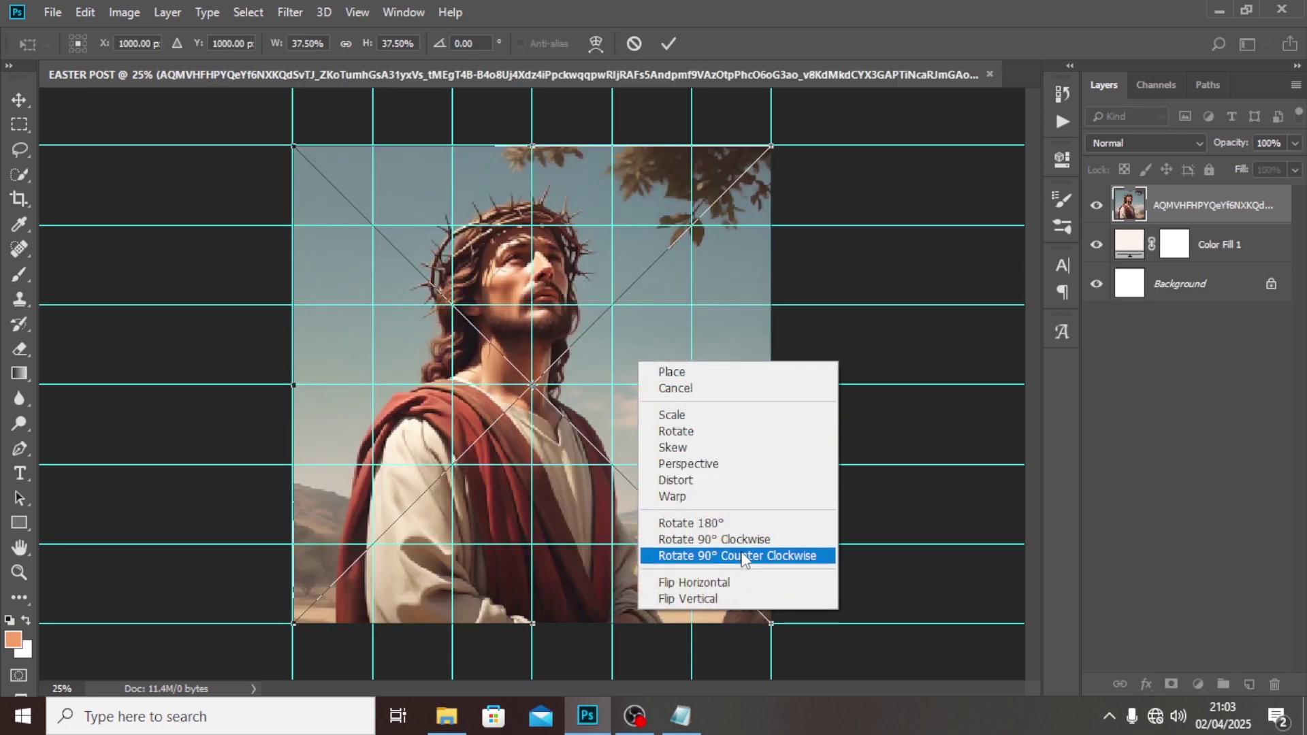
click(717, 581)
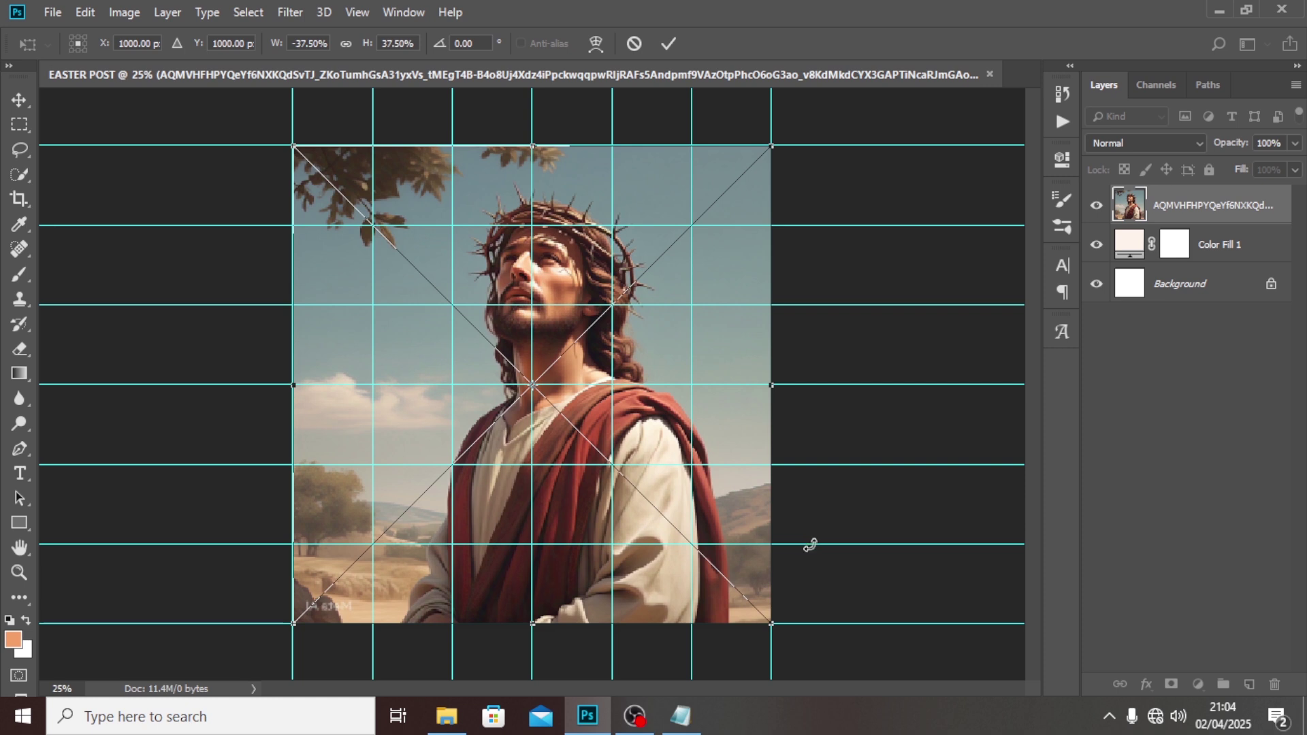
key(Return)
key(b)
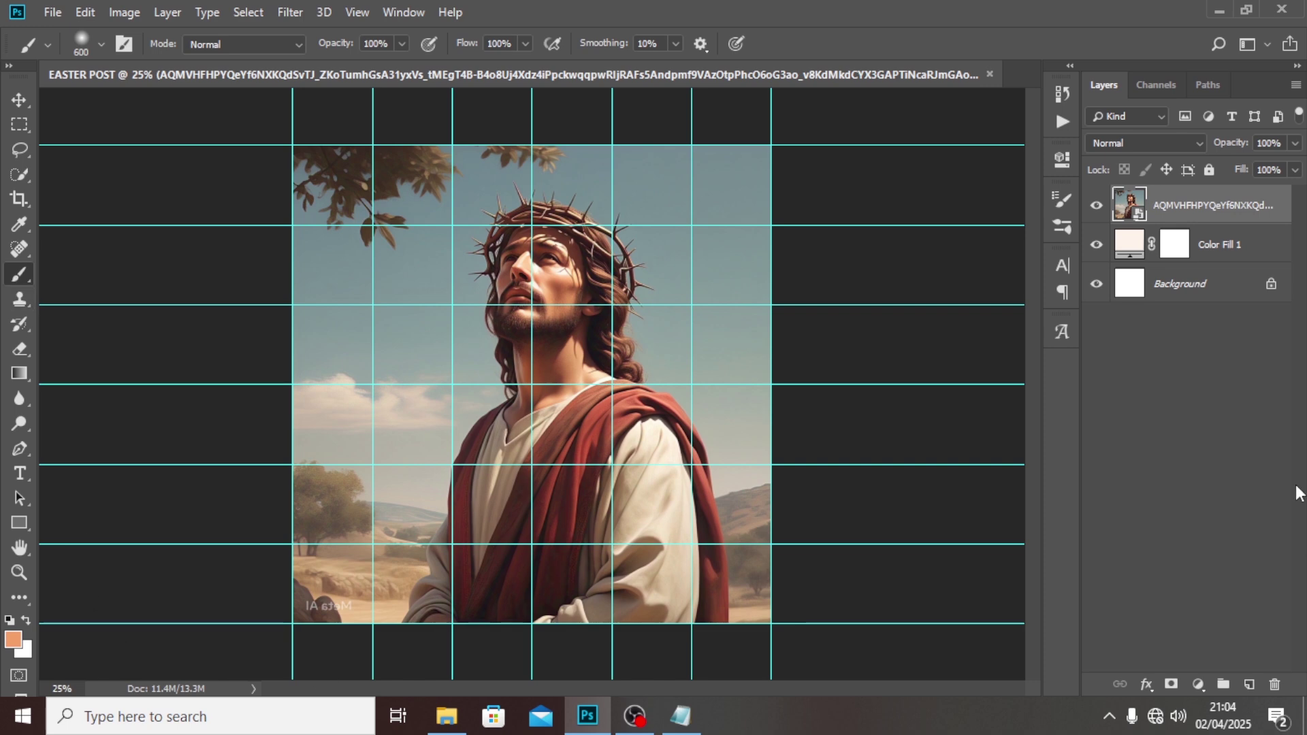
Add a layer mask and paint black with a 900 px brush to fade the portrait's right side and bottom
click(1171, 684)
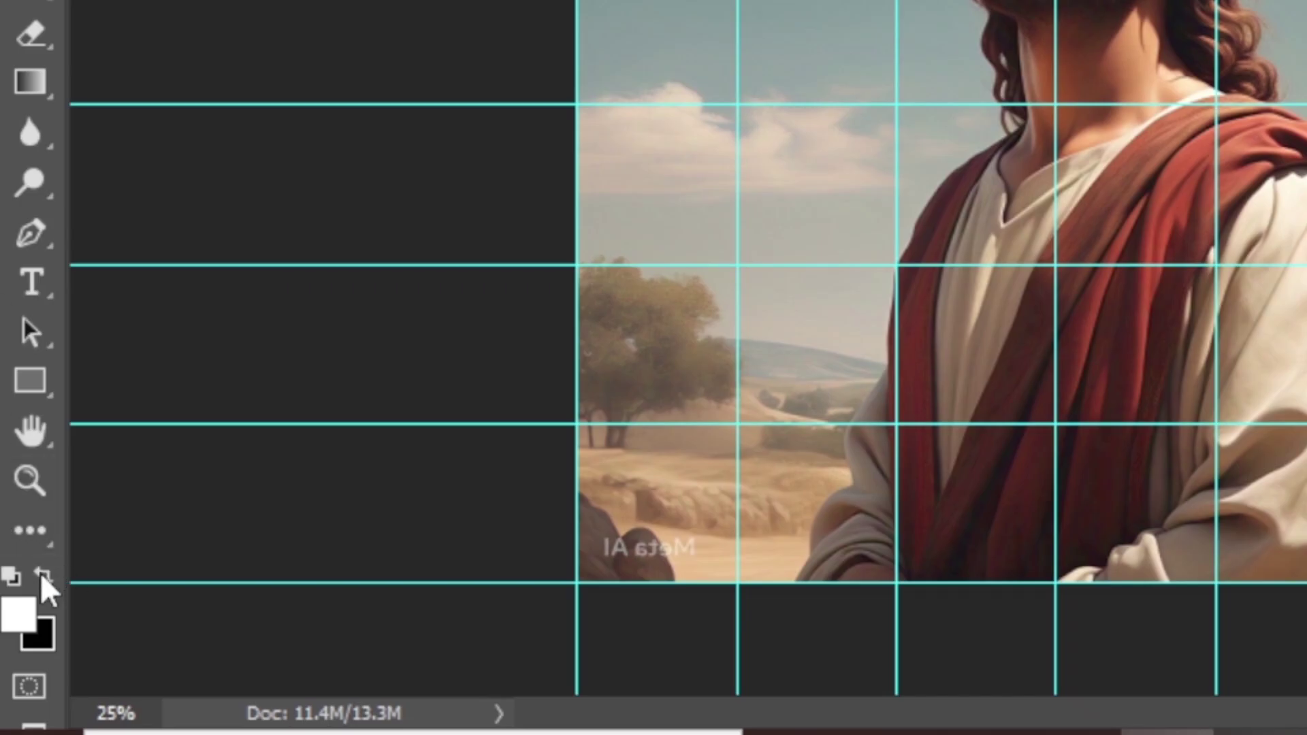
click(26, 620)
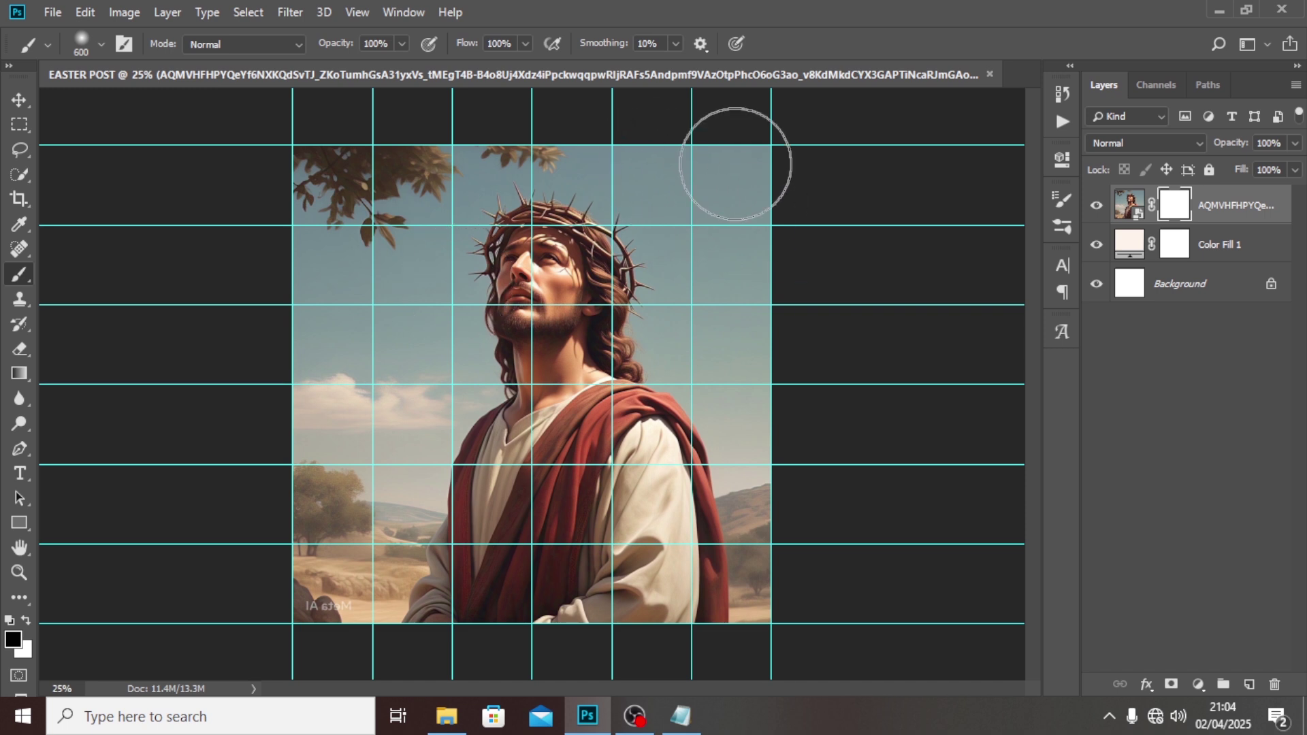
key(bracketright)
key(bracketright)
key(bracketright)
mouse_move(735, 163)
mouse_down()
mouse_move(815, 326)
mouse_move(783, 207)
mouse_move(772, 286)
mouse_move(808, 399)
mouse_move(523, 125)
mouse_move(199, 147)
mouse_move(354, 134)
mouse_move(278, 395)
mouse_move(279, 286)
mouse_move(256, 336)
mouse_move(229, 329)
mouse_move(237, 473)
mouse_move(314, 496)
mouse_move(355, 439)
mouse_move(234, 146)
mouse_up()
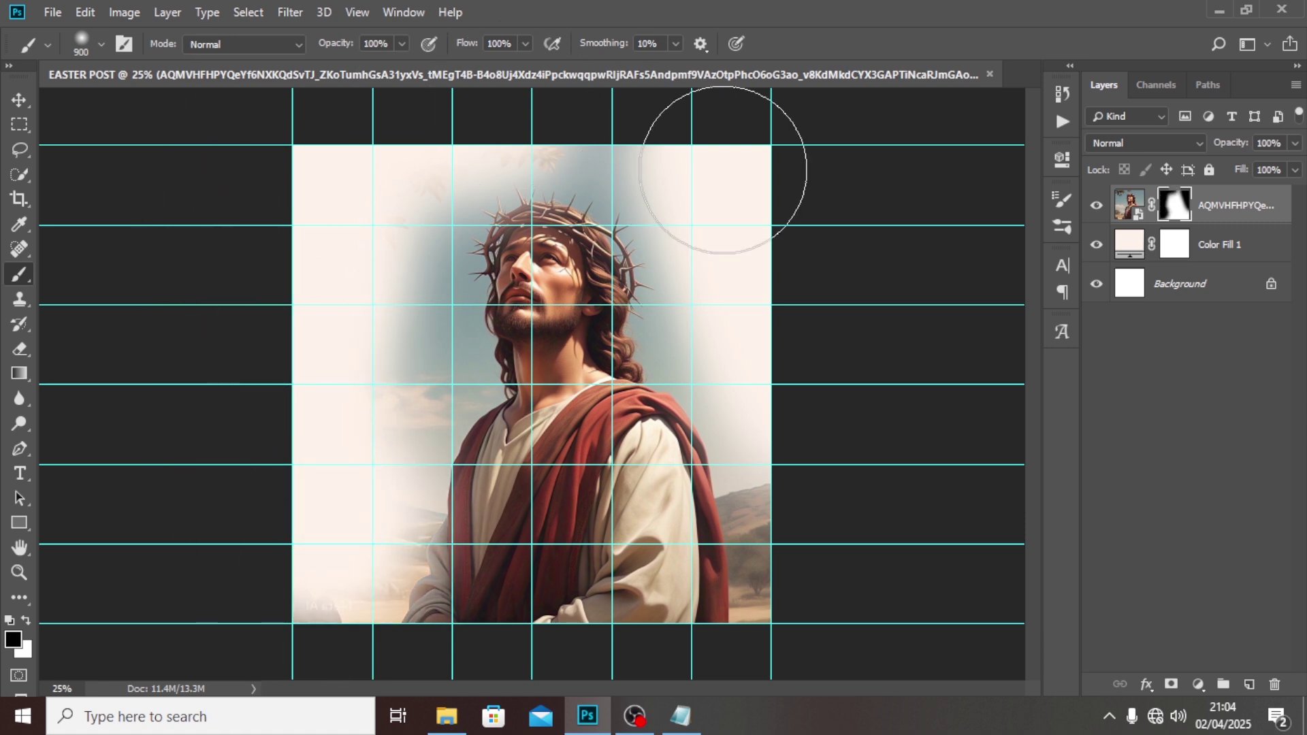
mouse_move(817, 569)
mouse_down()
mouse_move(350, 708)
mouse_move(846, 685)
mouse_move(804, 654)
mouse_move(555, 646)
mouse_up()
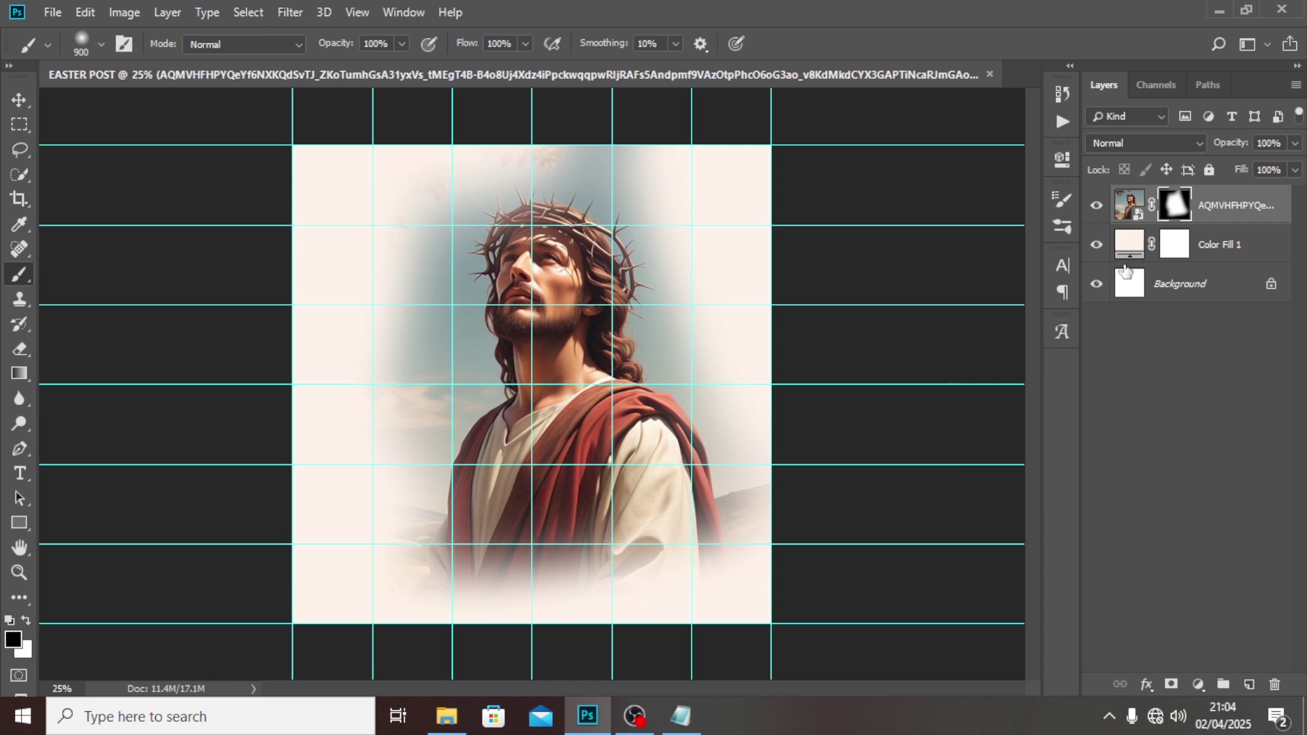
Set the portrait layer's blend mode to Hard Light
key(ctrl+2)
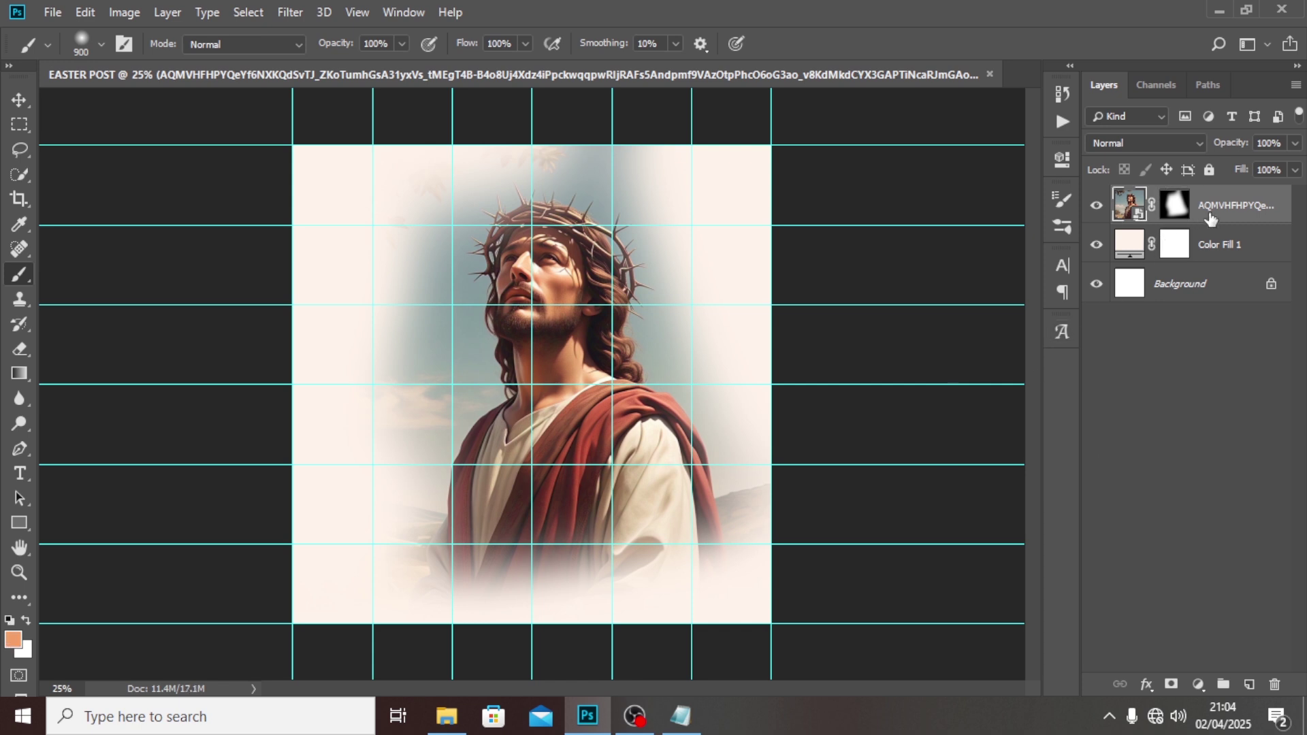
click(1154, 145)
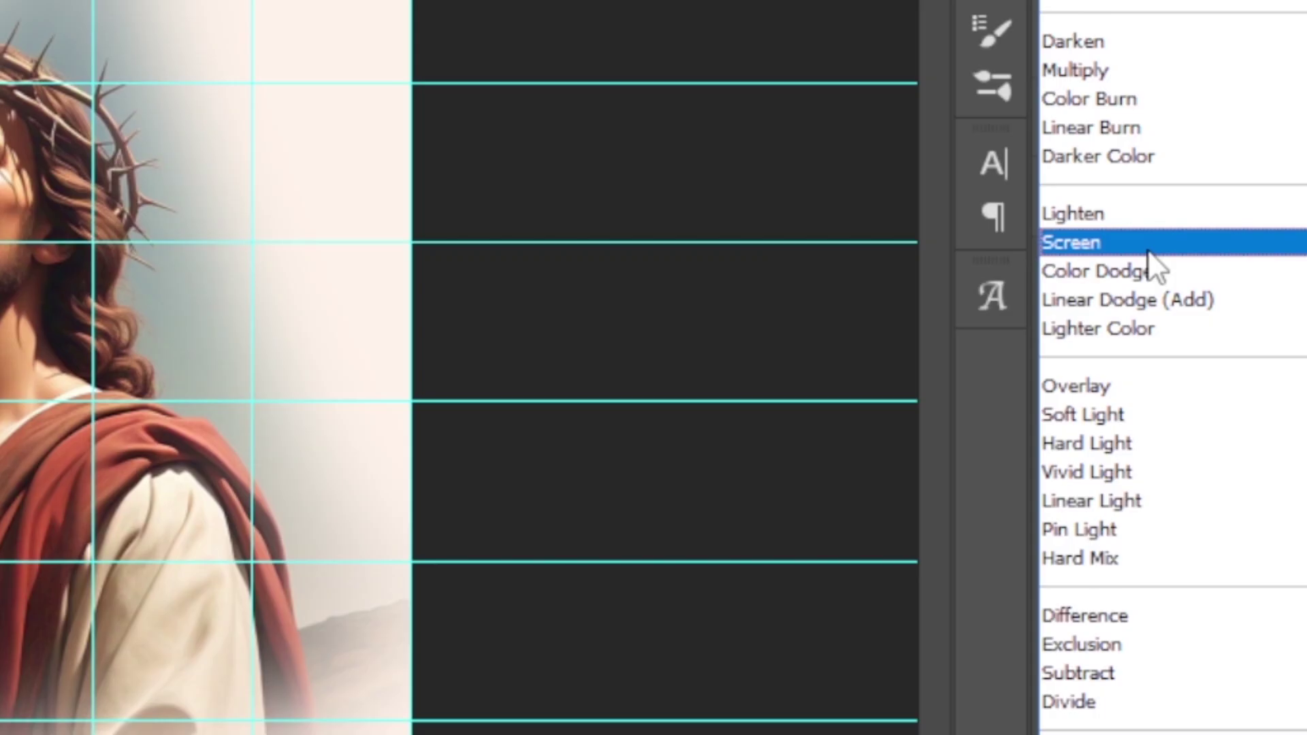
click(1126, 444)
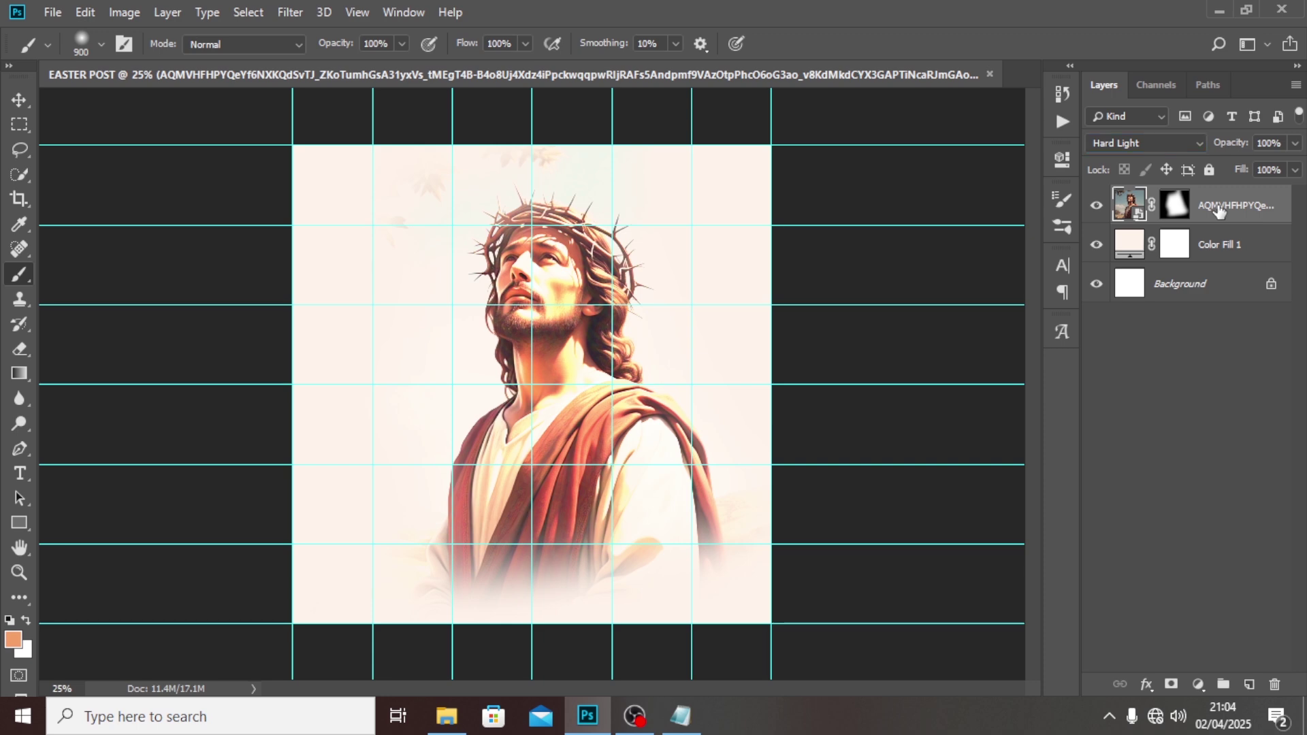
key(ctrl+t)
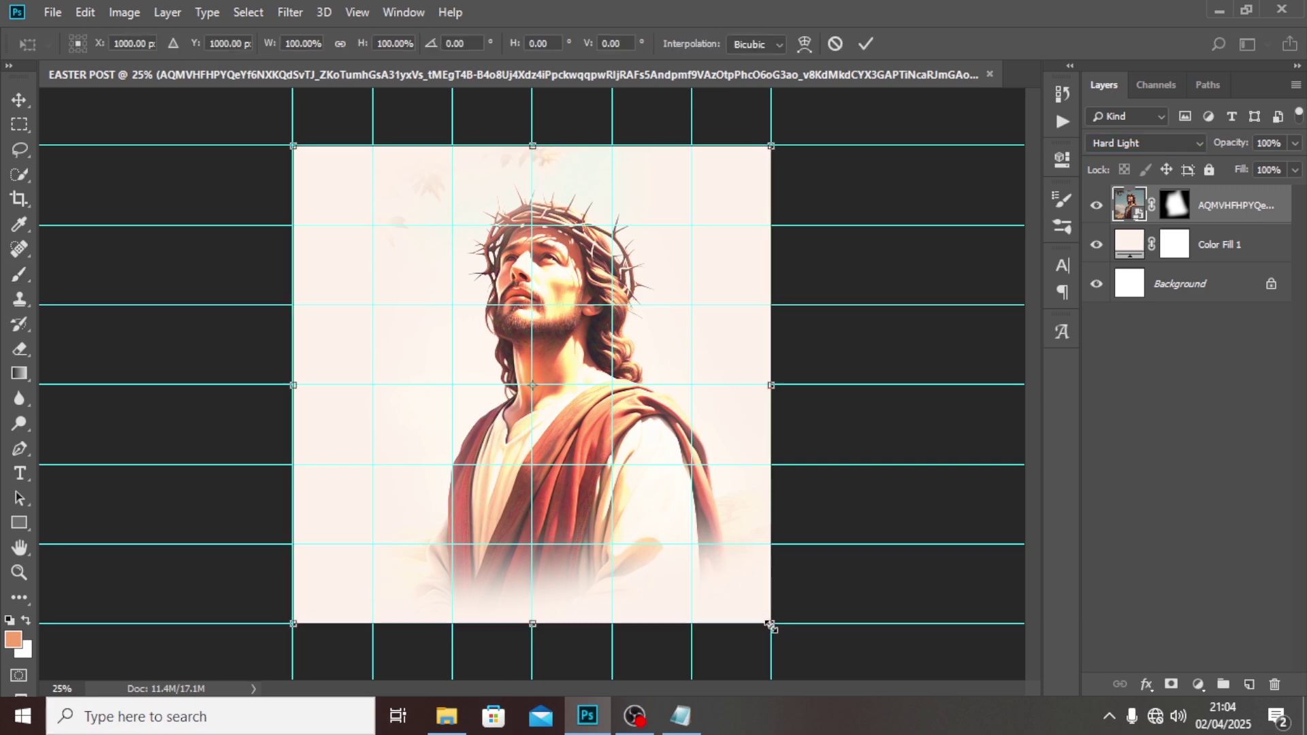
Scale the portrait to about 149% and shift it toward the right edge
drag(771, 625, 901, 668)
drag(649, 270, 767, 314)
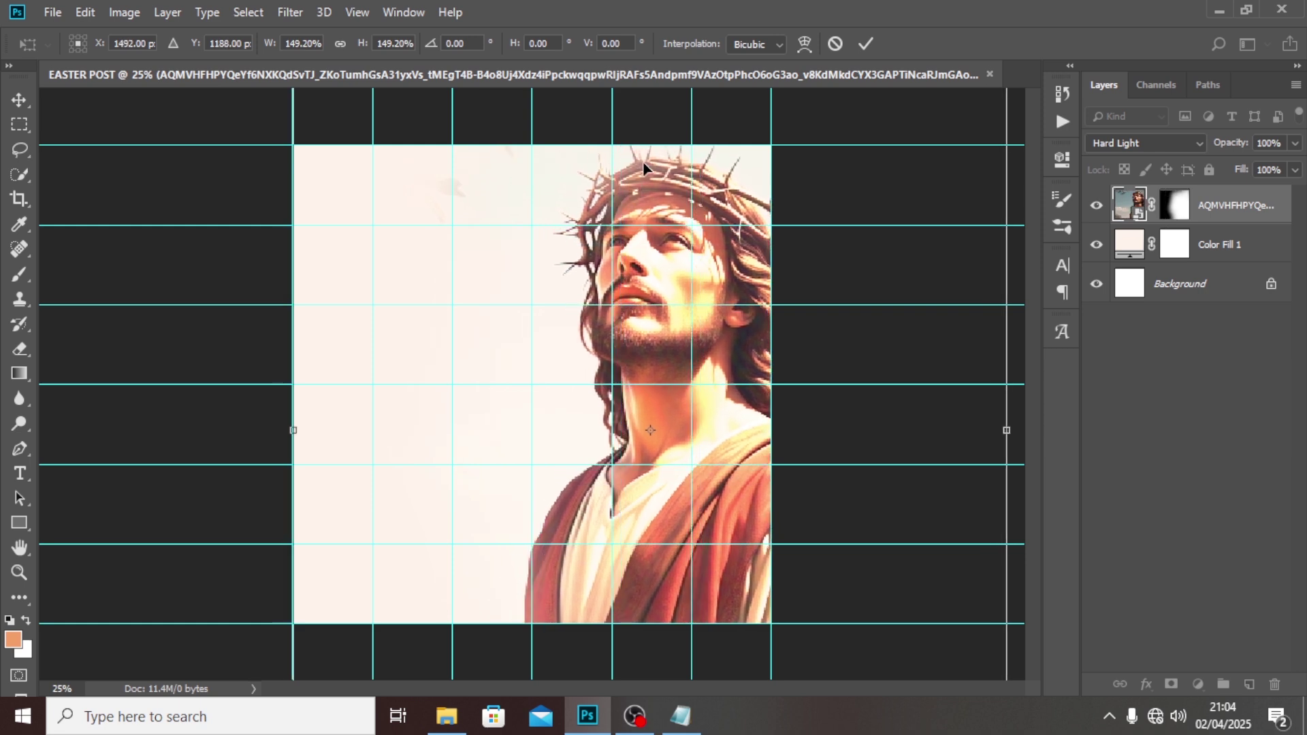
drag(635, 206, 639, 198)
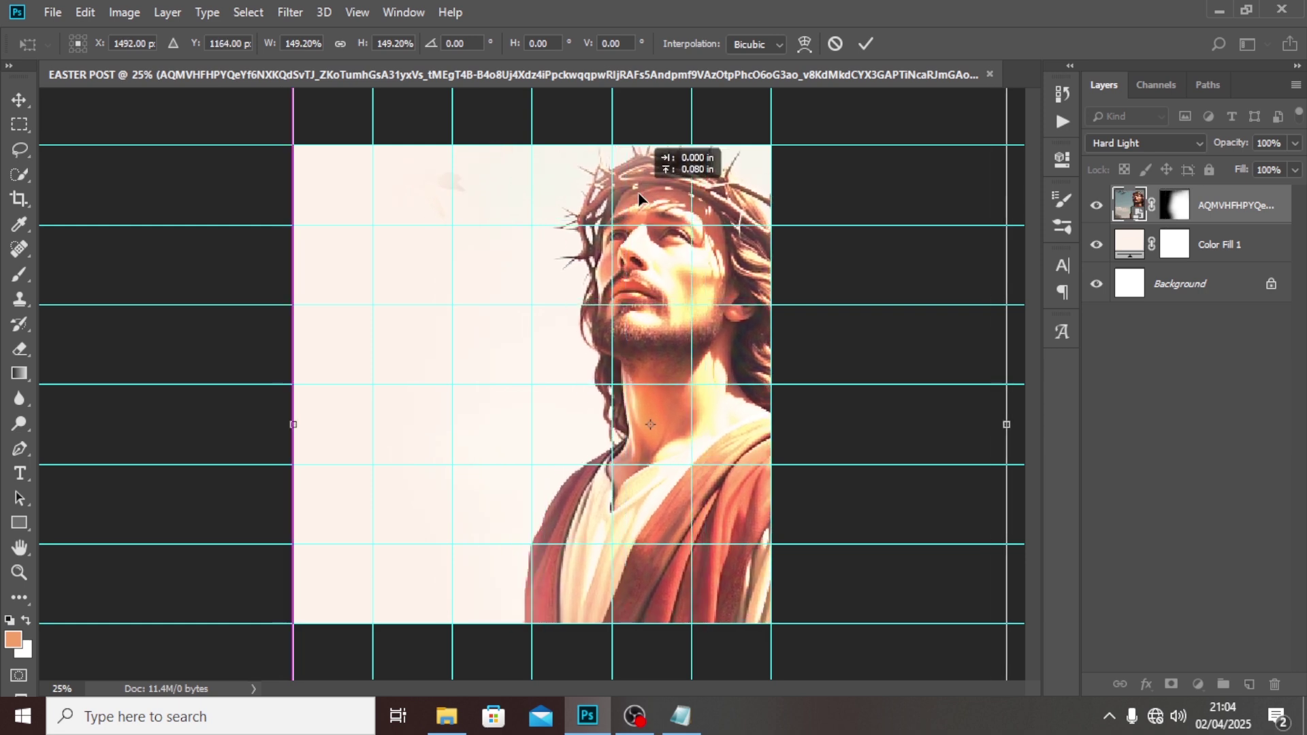
key(Return)
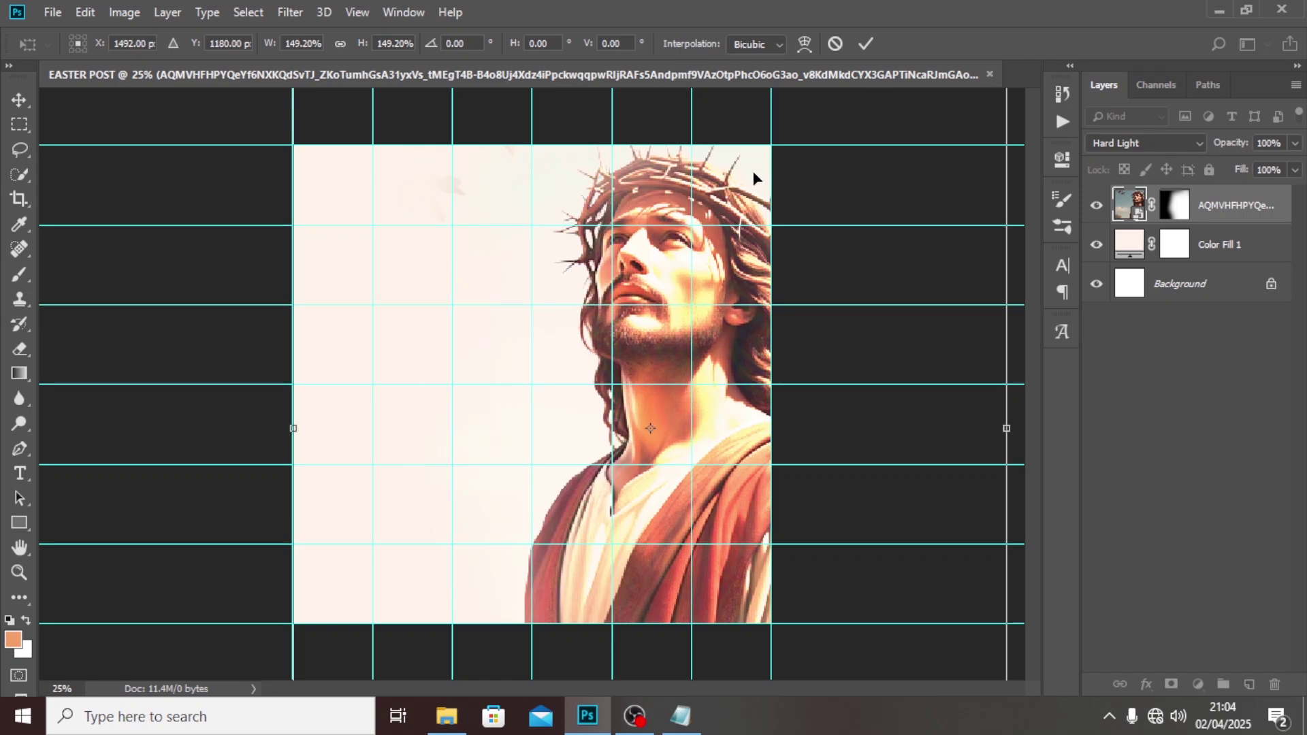
key(b)
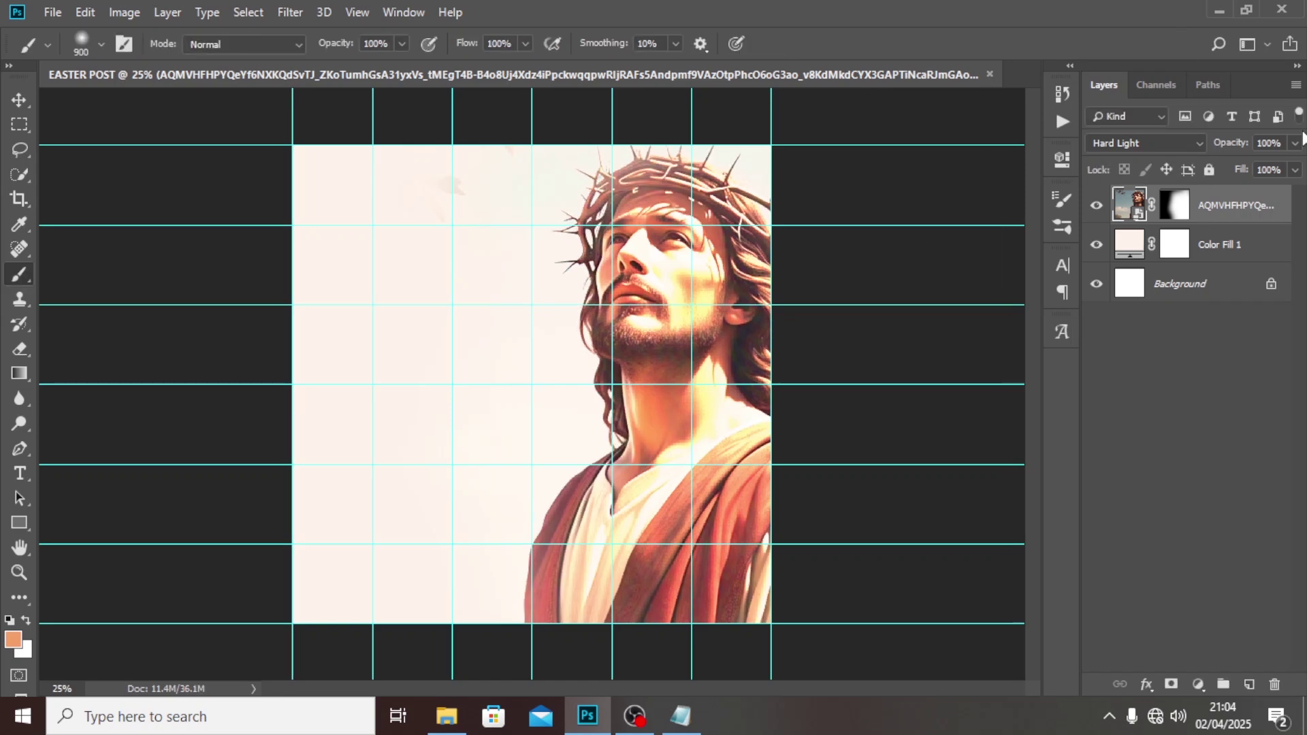
Lower the portrait layer's opacity to about 15%
click(1294, 145)
click(1266, 144)
text(15)
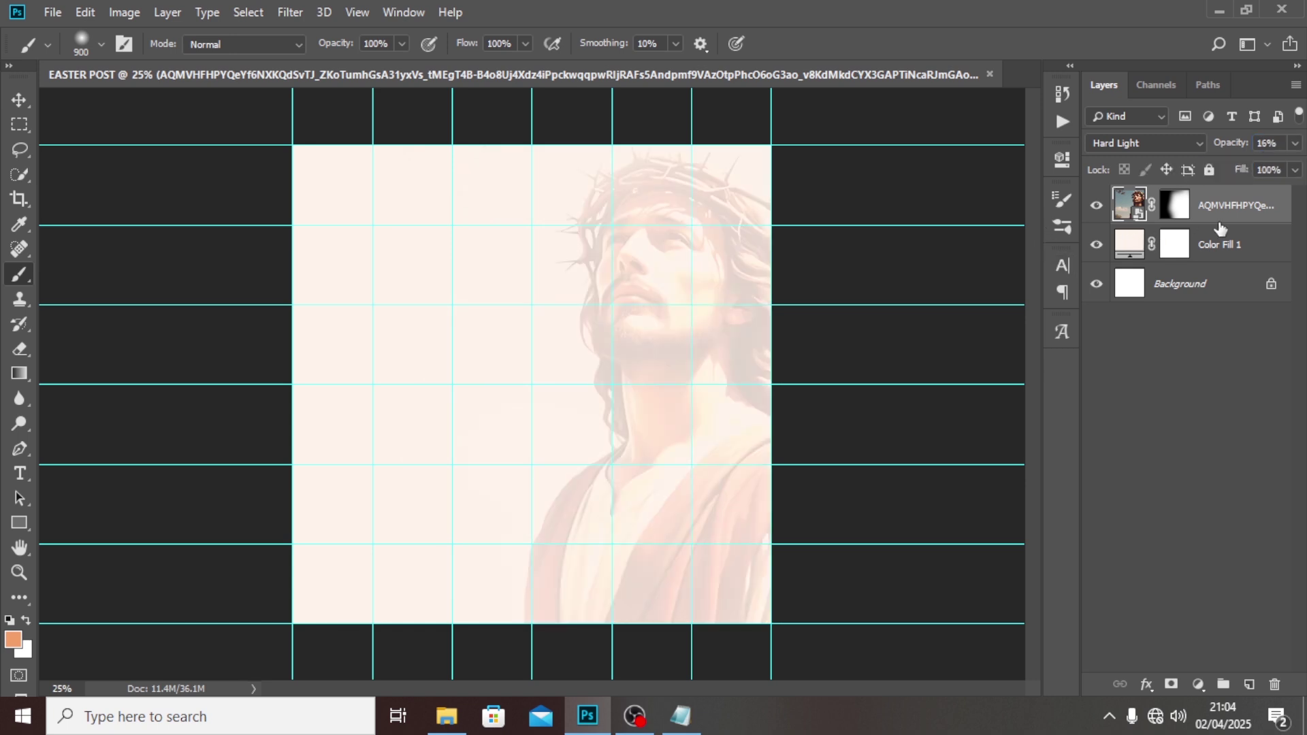
click(1171, 294)
click(1213, 218)
Group the portrait and Color Fill 1 layers and name the group BG
click(1233, 244)
key(ctrl+g)
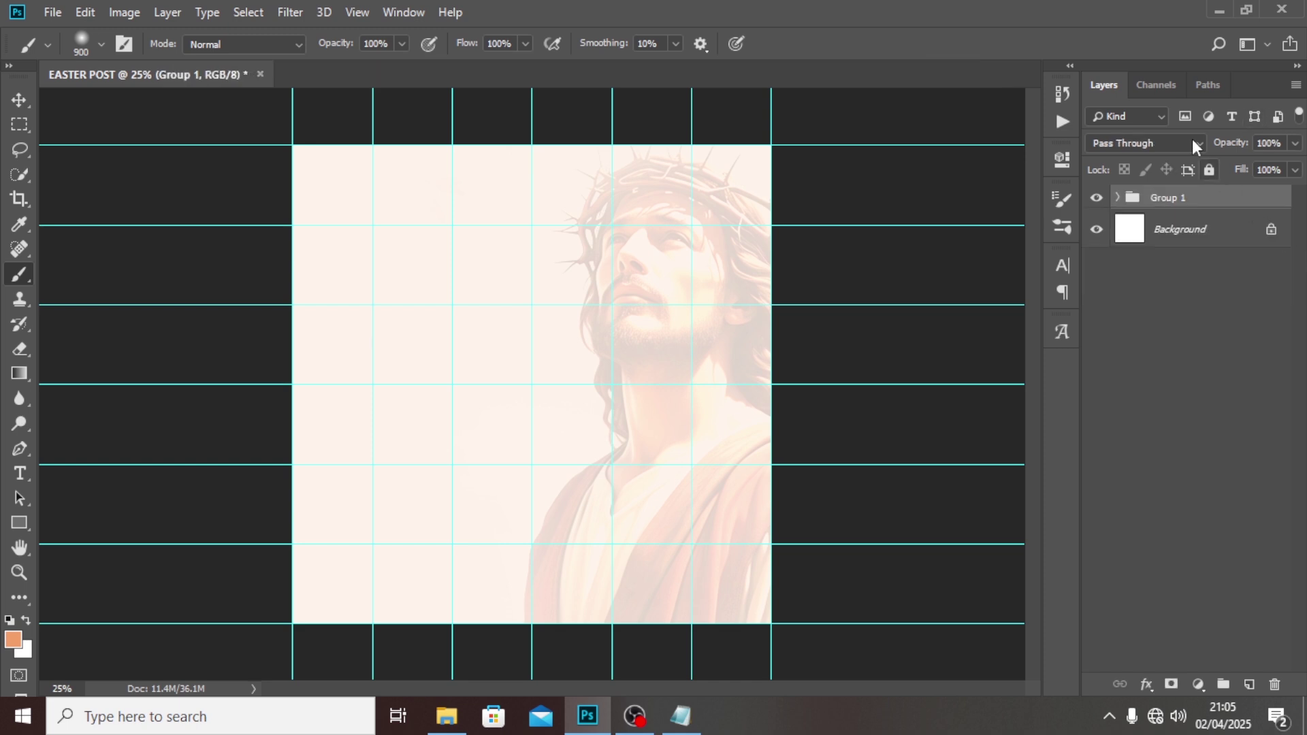
double_click(1164, 198)
key(Escape)
key(Delete)
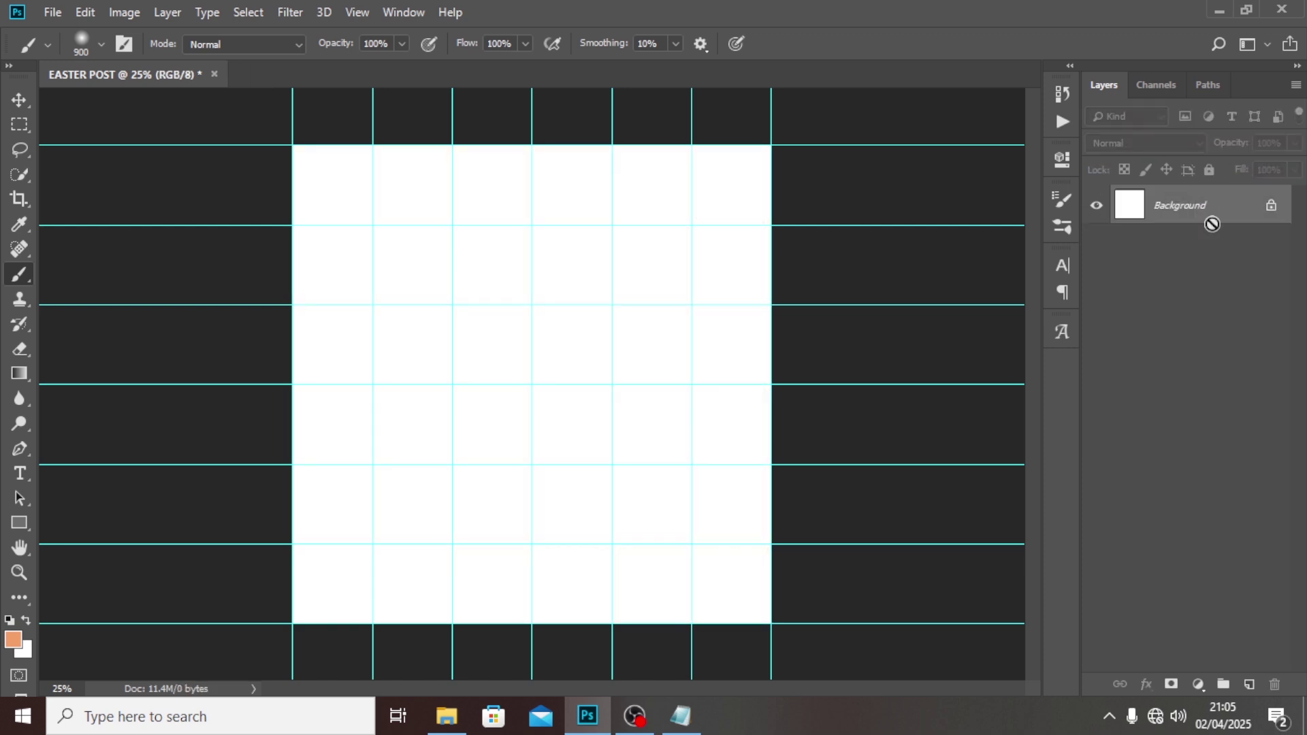
key(ctrl+z)
double_click(1158, 198)
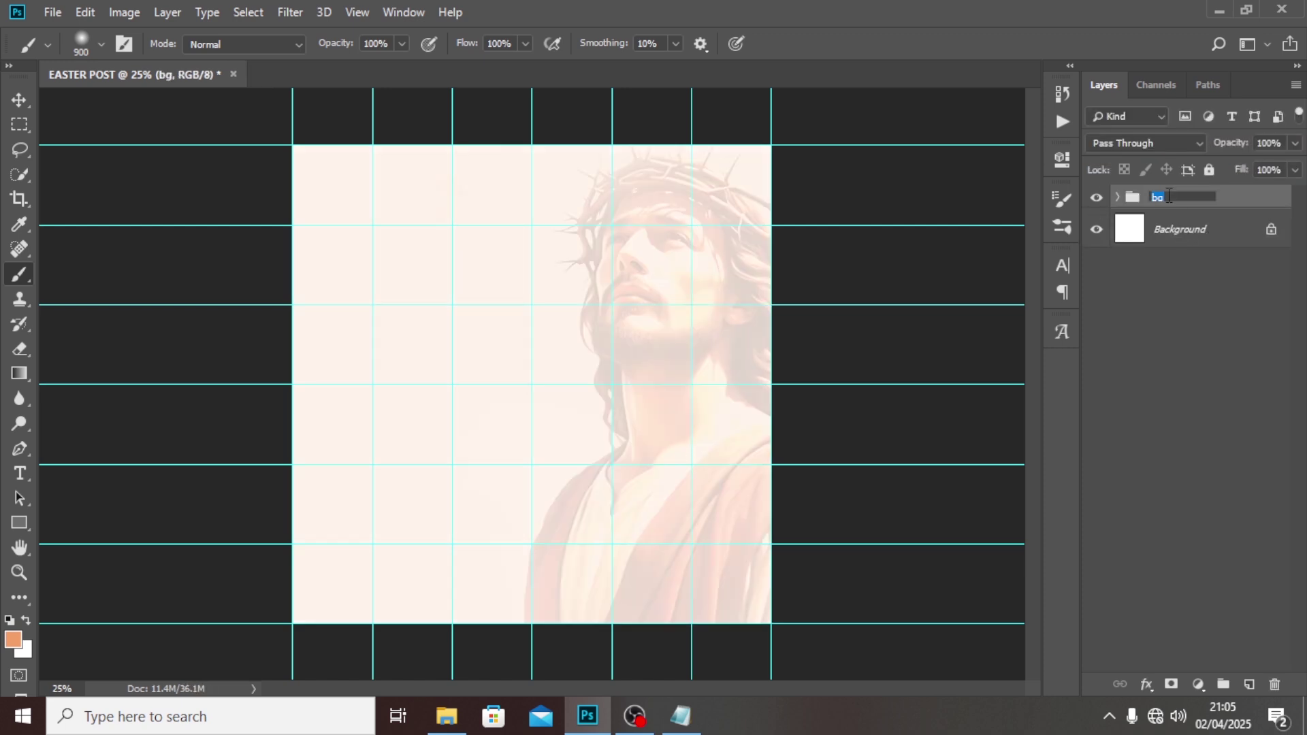
text(BG)
key(Return)
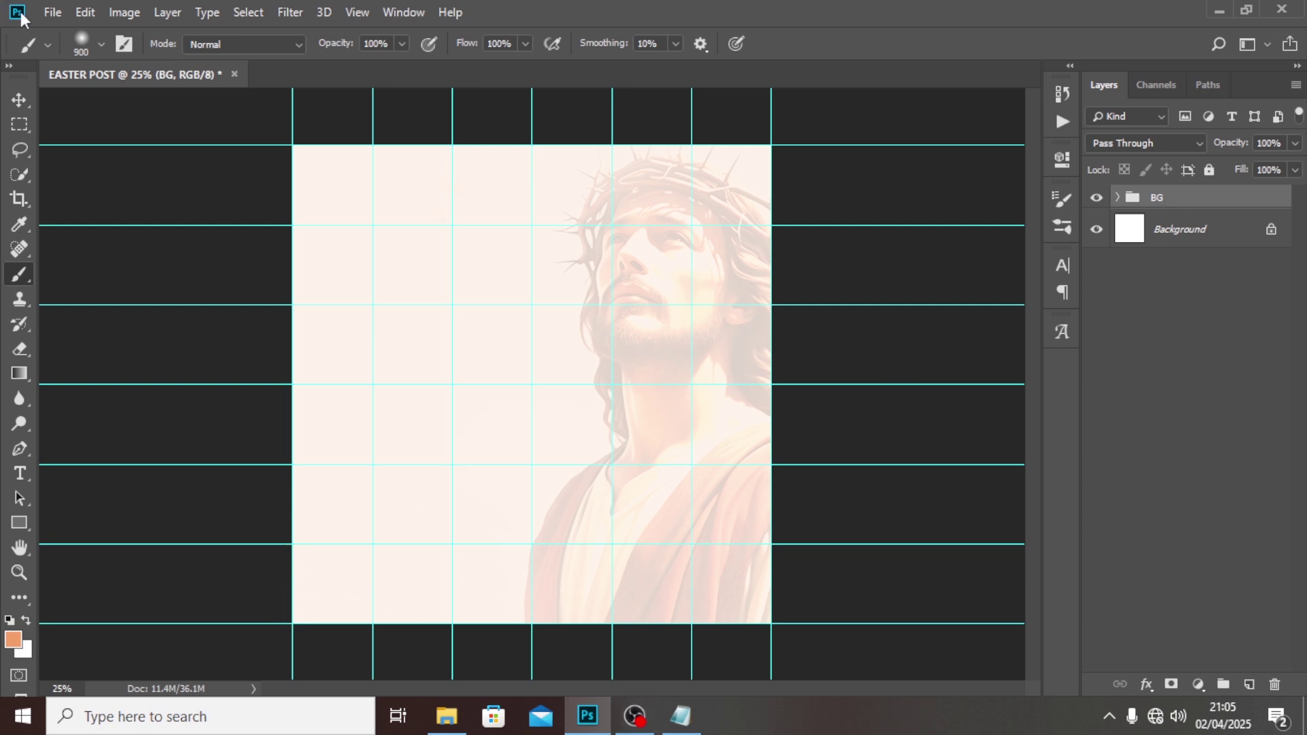
click(52, 13)
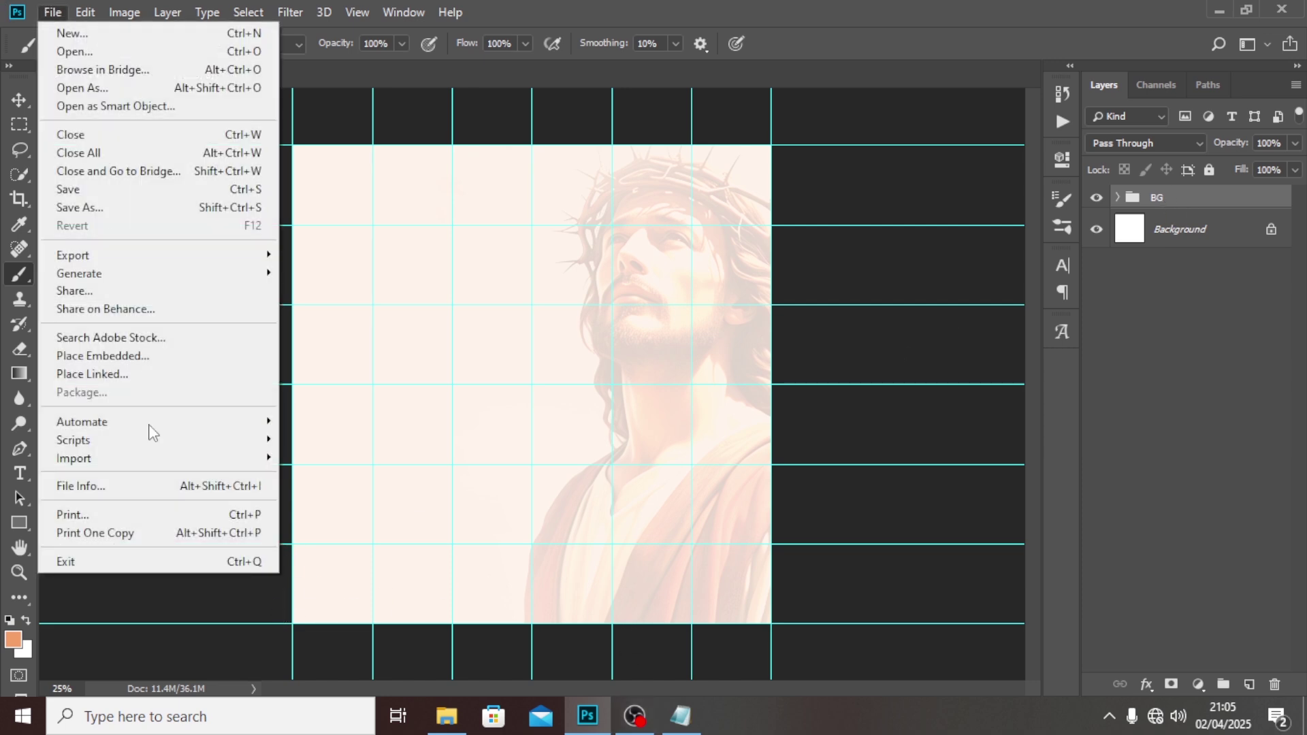
Place the SCROSS copy cross image on the canvas's left side, nudged slightly up
click(92, 356)
click(575, 150)
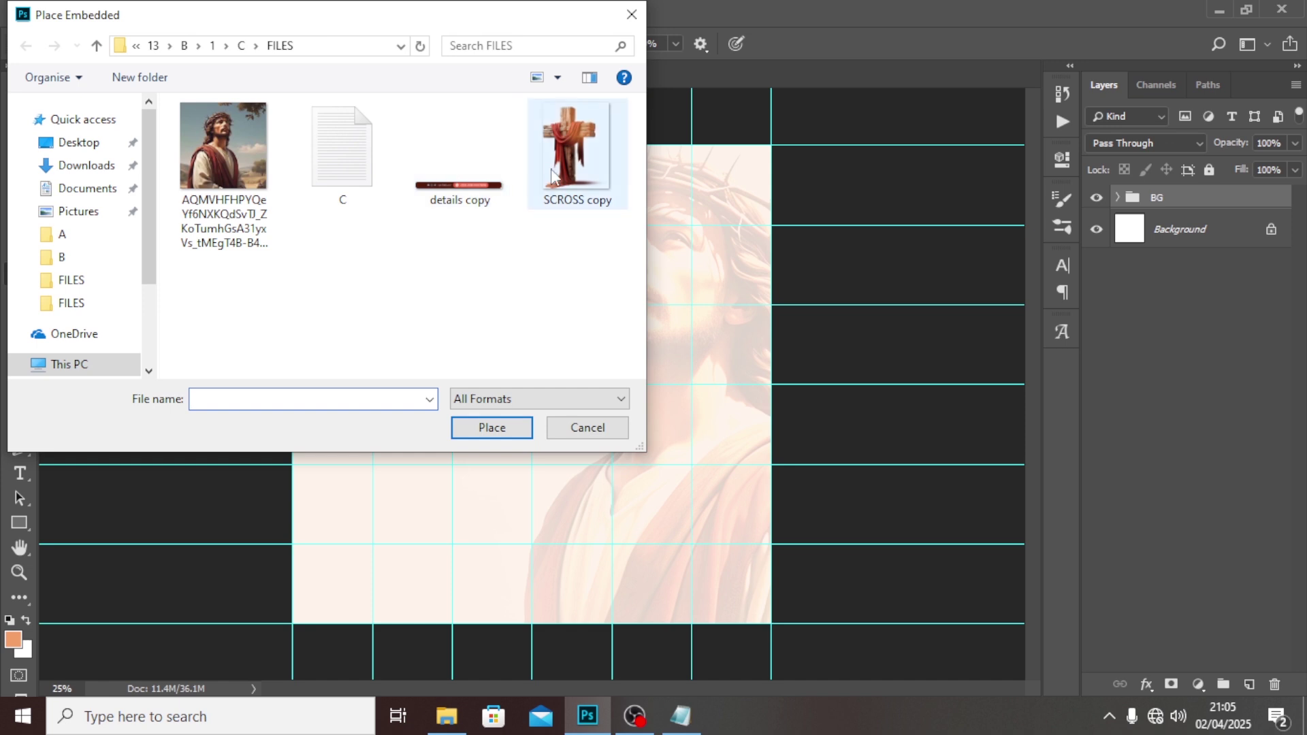
click(491, 427)
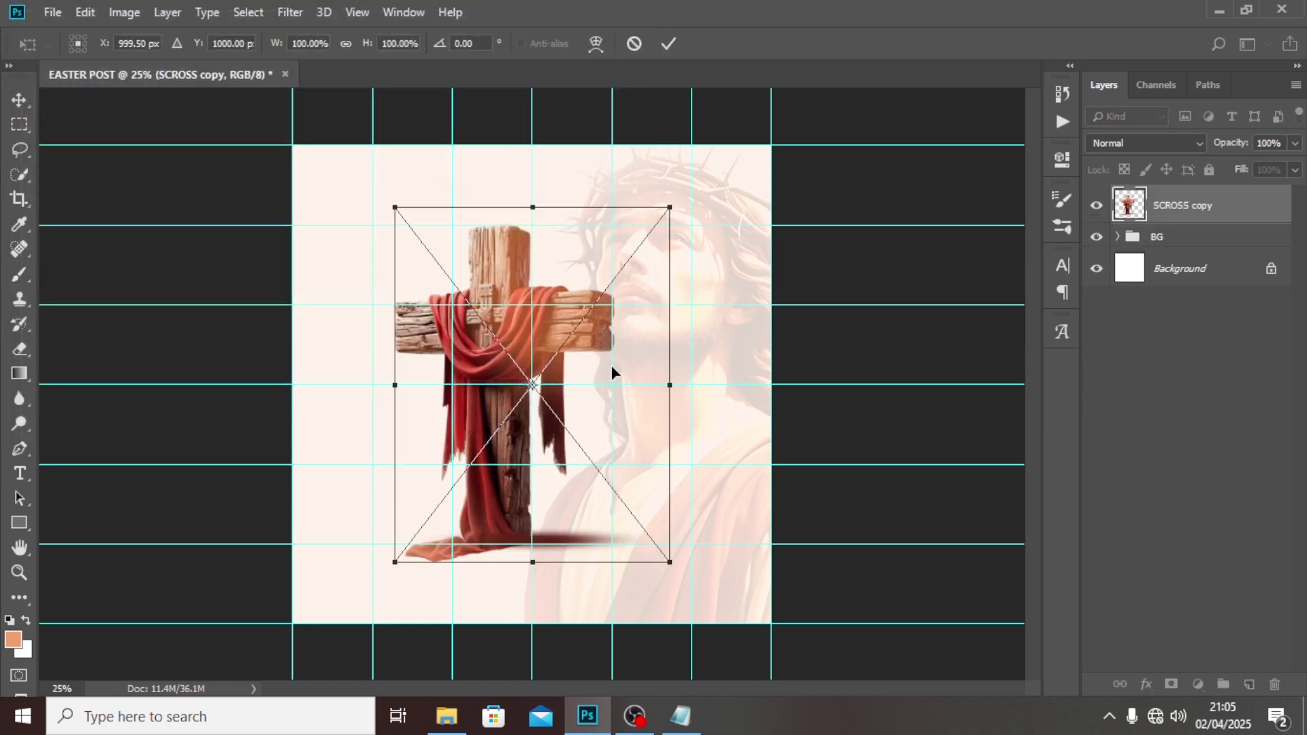
drag(615, 373, 530, 371)
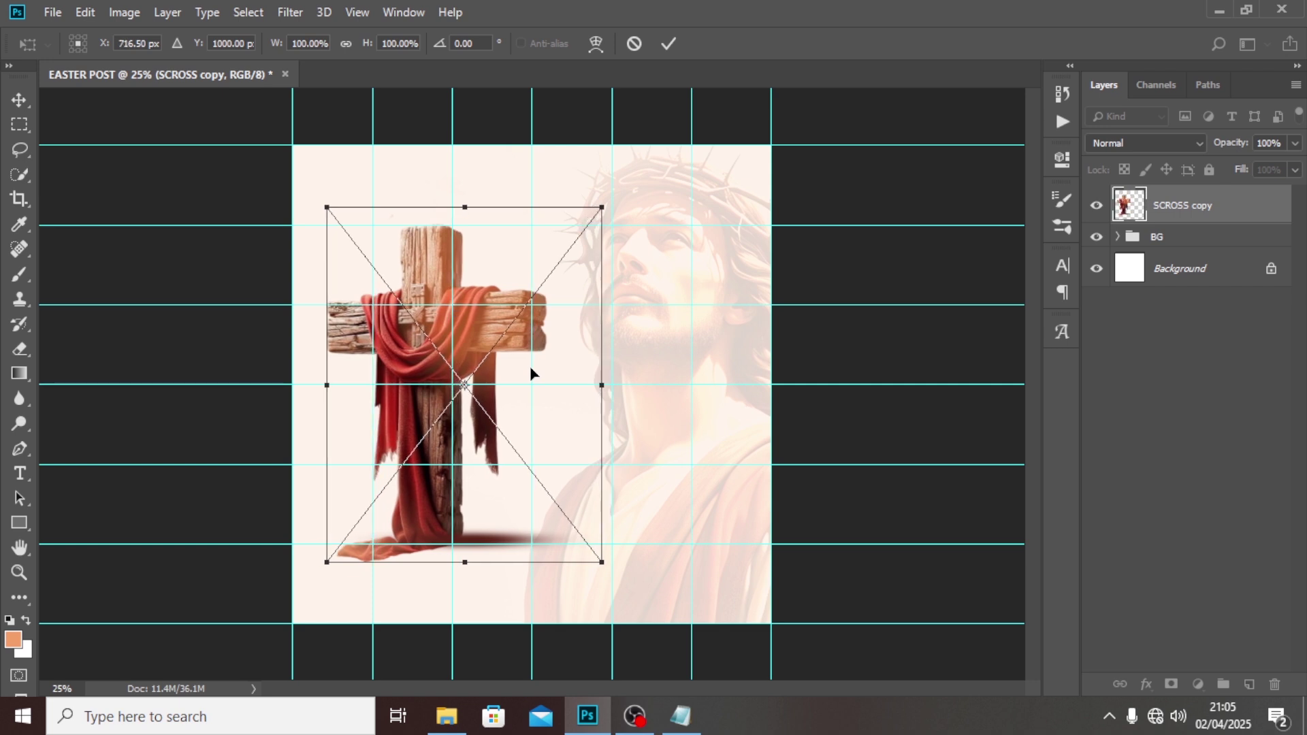
key(Return)
key(b)
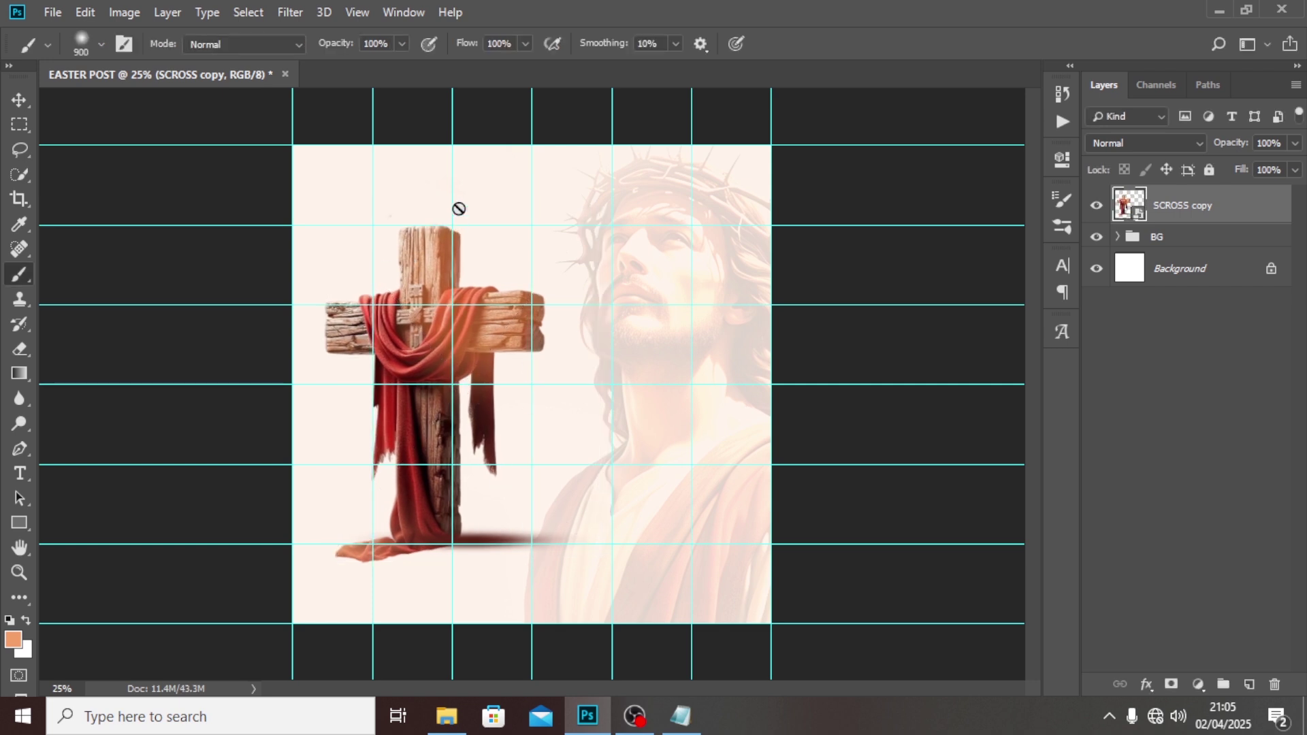
key(v)
key(shift+Up)
key(shift+Up)
key(shift+Up)
key(shift+Up)
key(shift+Up)
key(shift+Up)
key(shift+Up)
key(shift+Up)
key(shift+Up)
key(shift+Up)
key(shift+Up)
key(shift+Up)
key(shift+Up)
key(shift+Up)
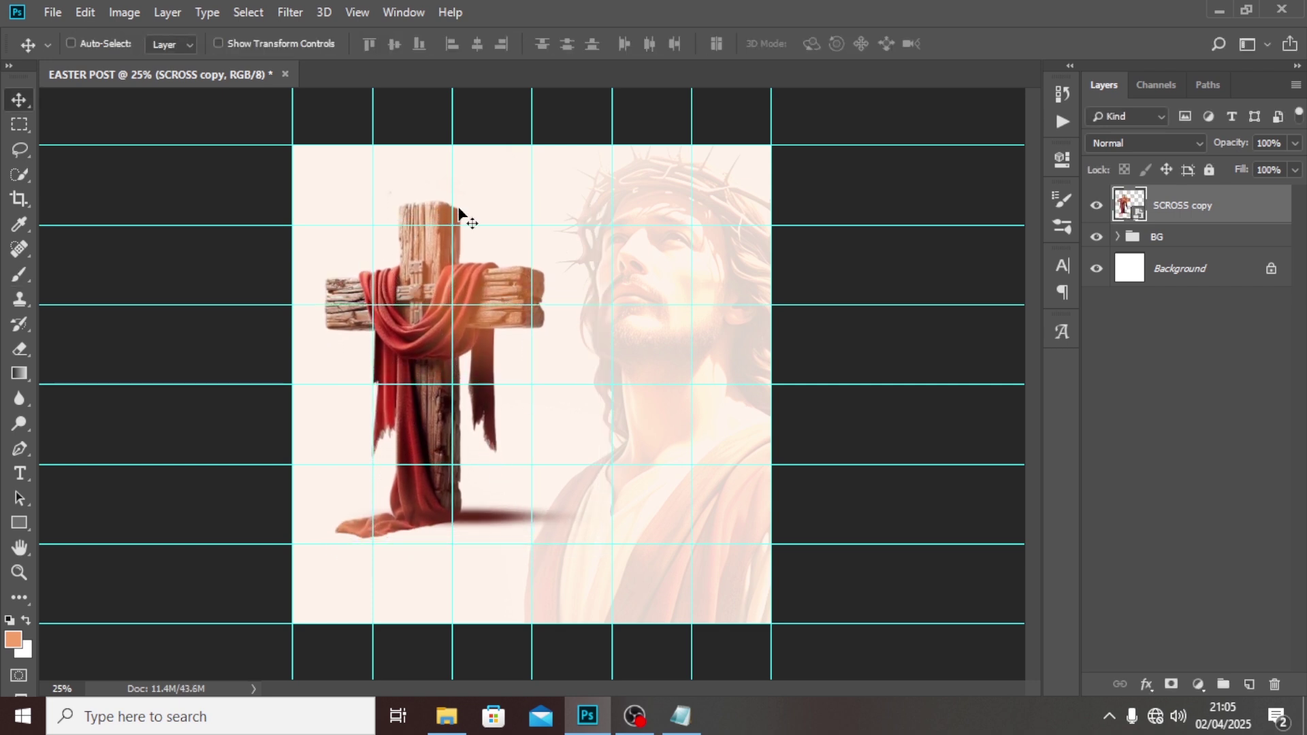
click(1240, 234)
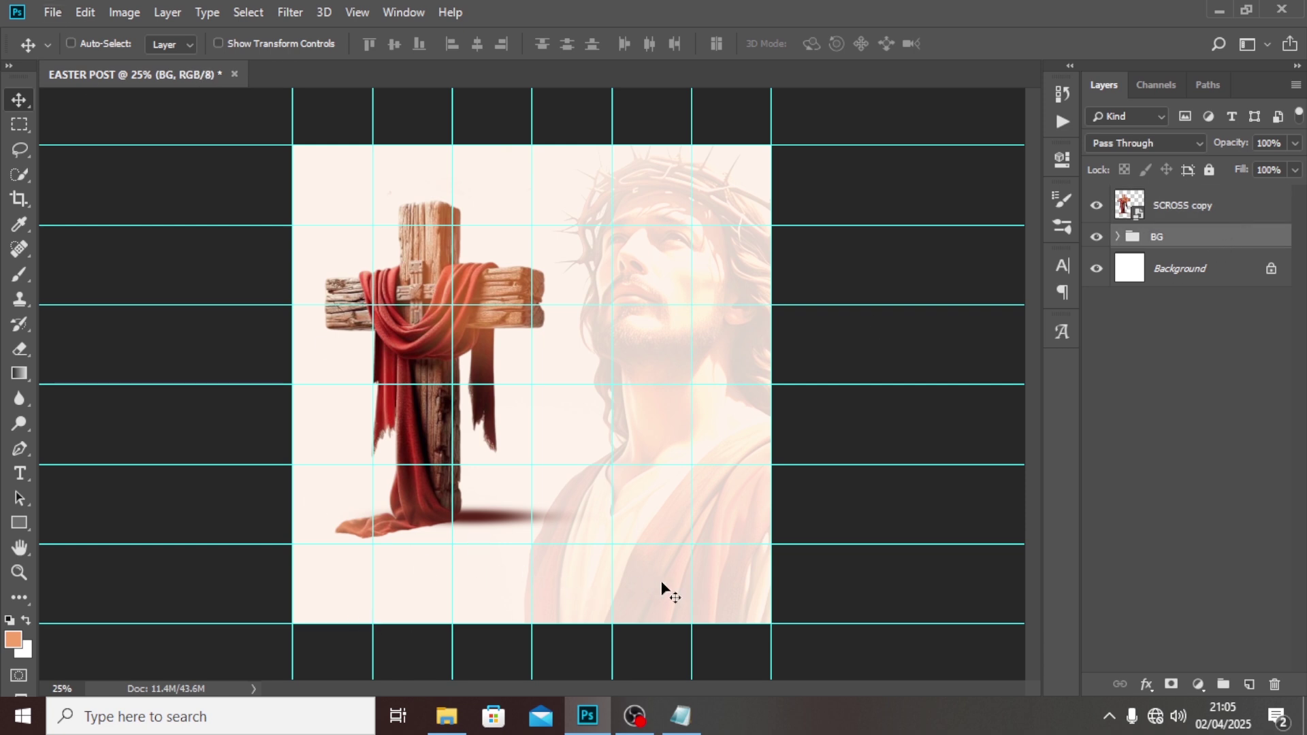
Place the details copy contact bar and move it to the bottom of the post
click(49, 12)
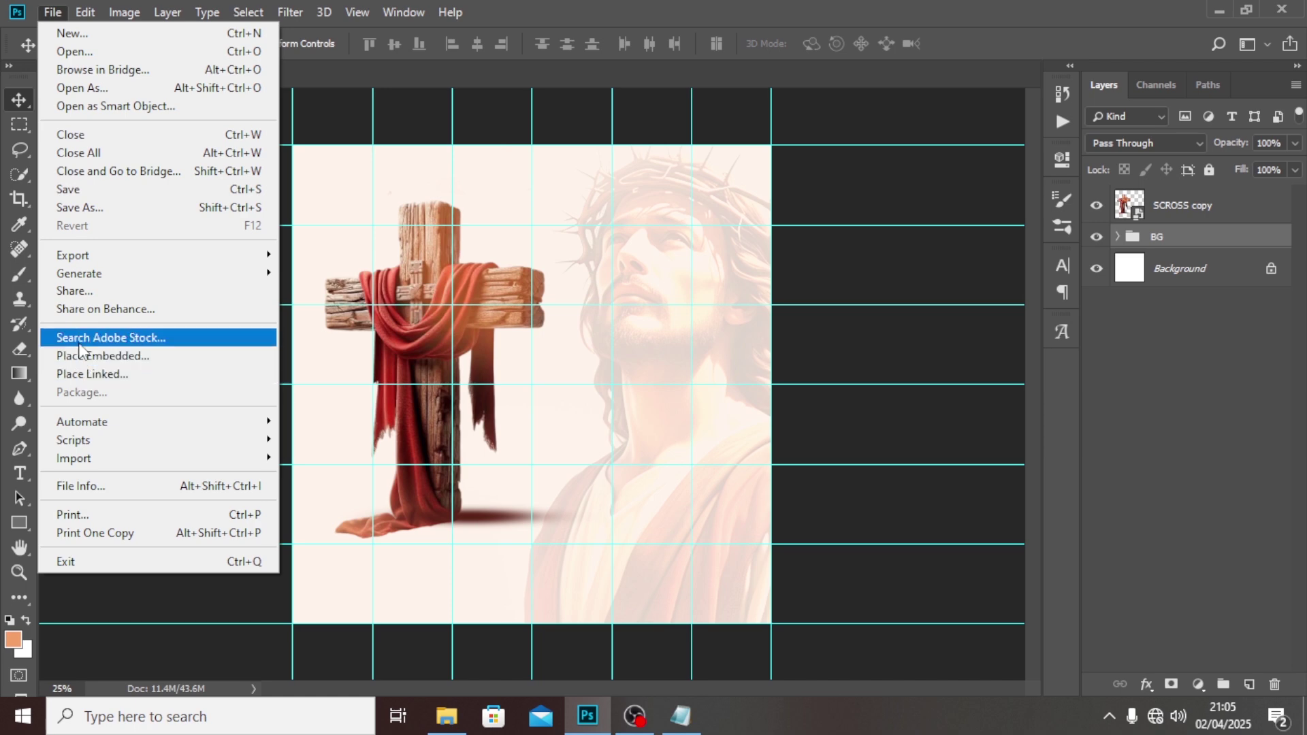
click(103, 356)
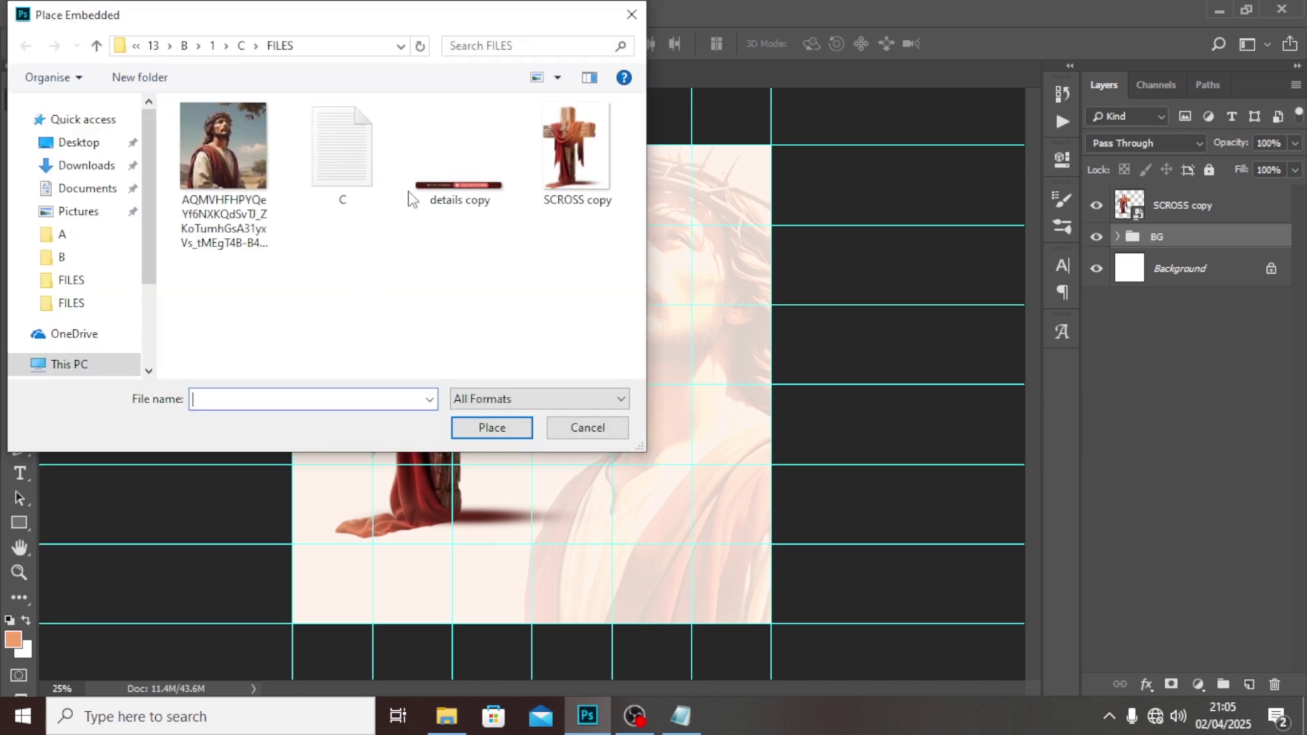
click(458, 177)
click(491, 427)
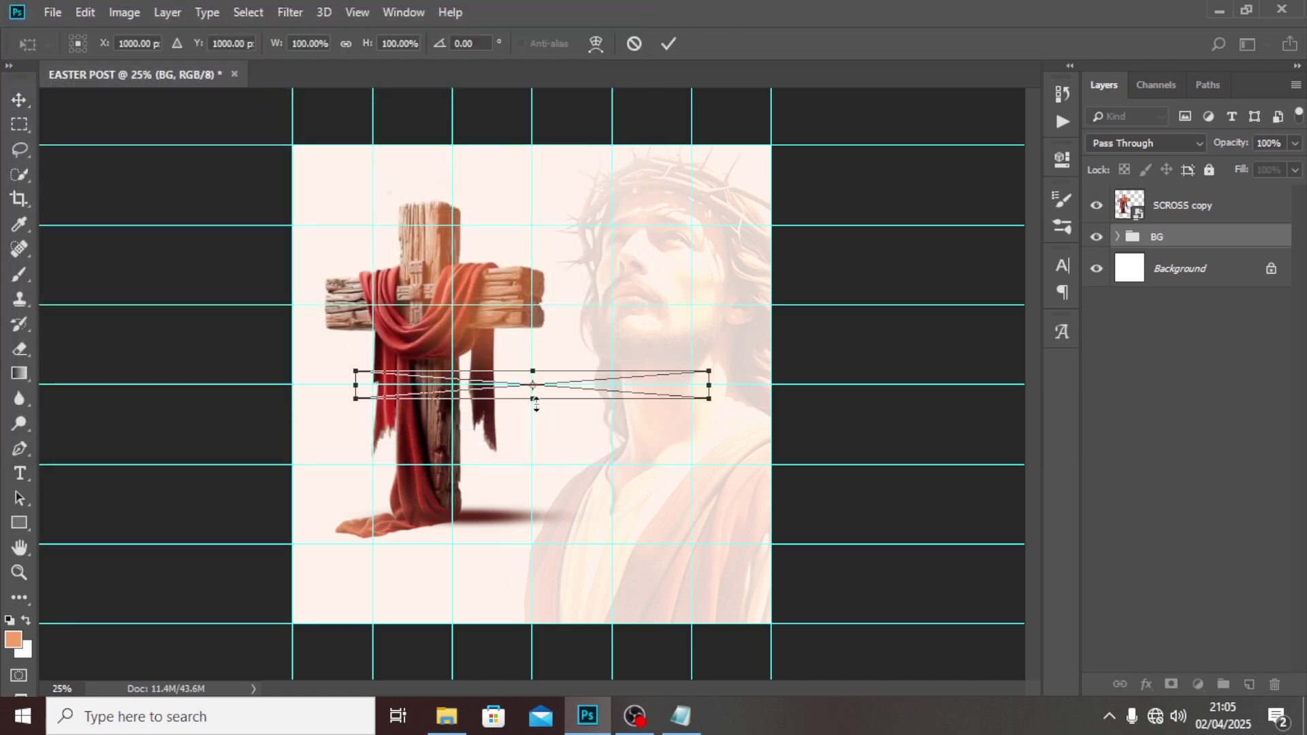
key(Return)
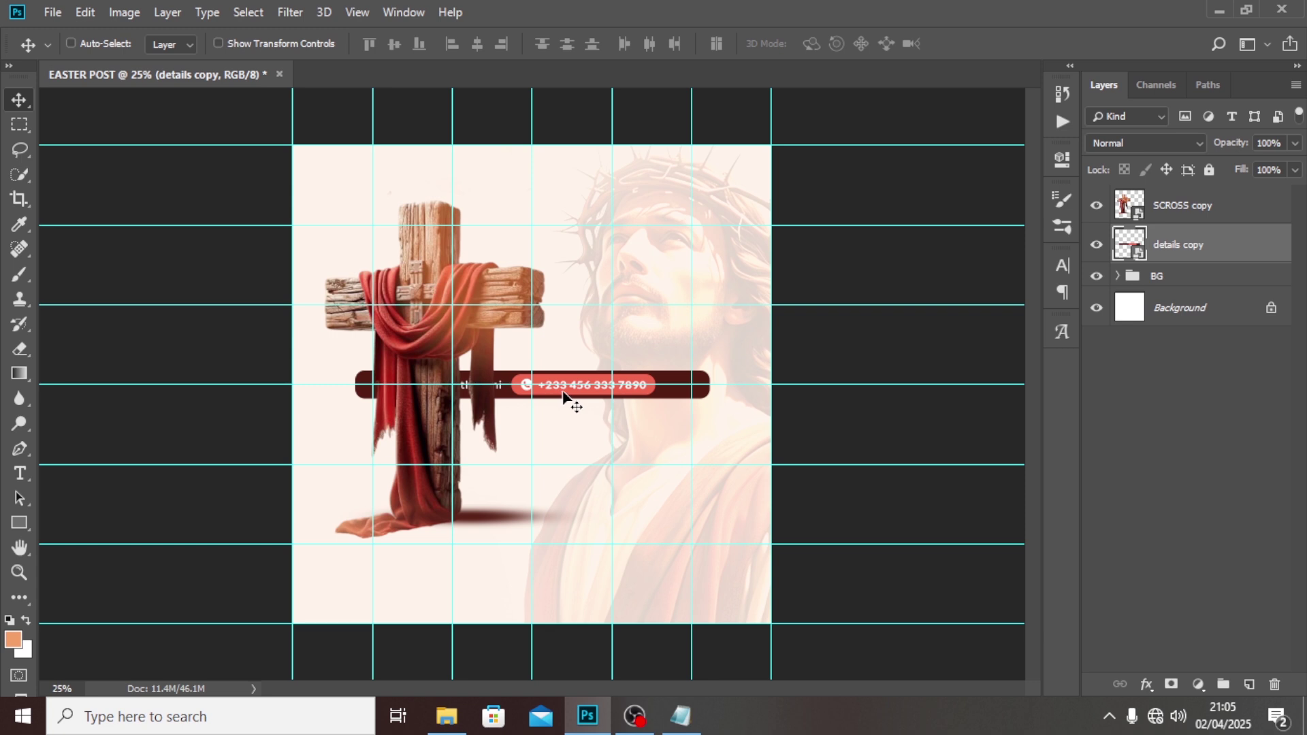
drag(564, 397, 578, 583)
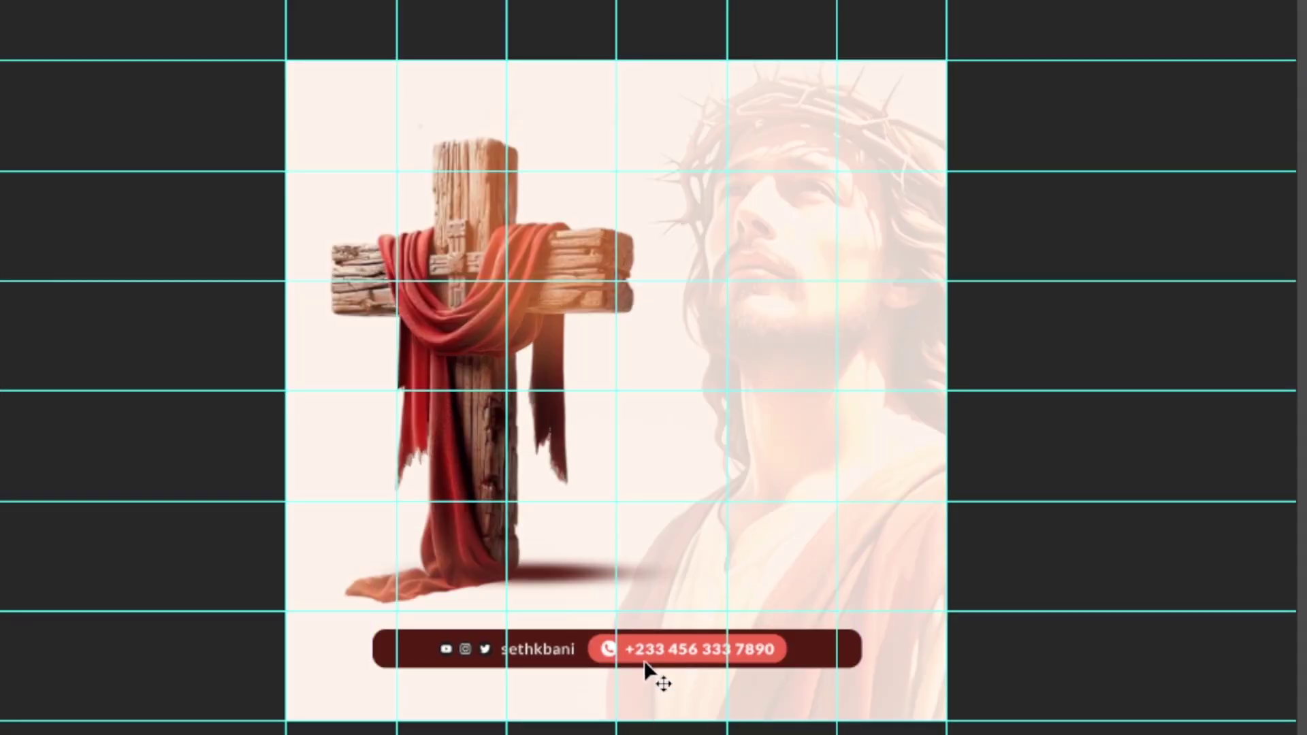
key(Down)
key(Down)
key(Down)
key(Down)
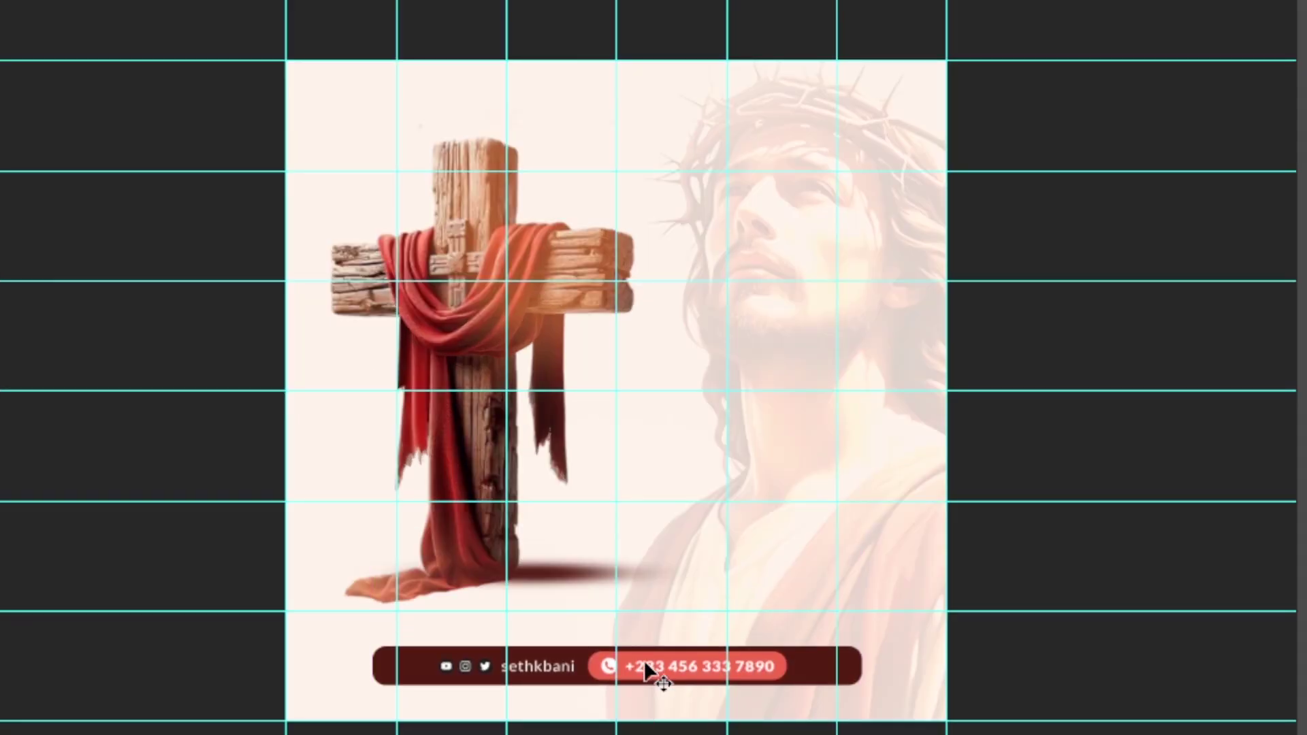
Enlarge the cross slightly from its corner
key(ctrl+t)
drag(710, 608, 731, 630)
key(Return)
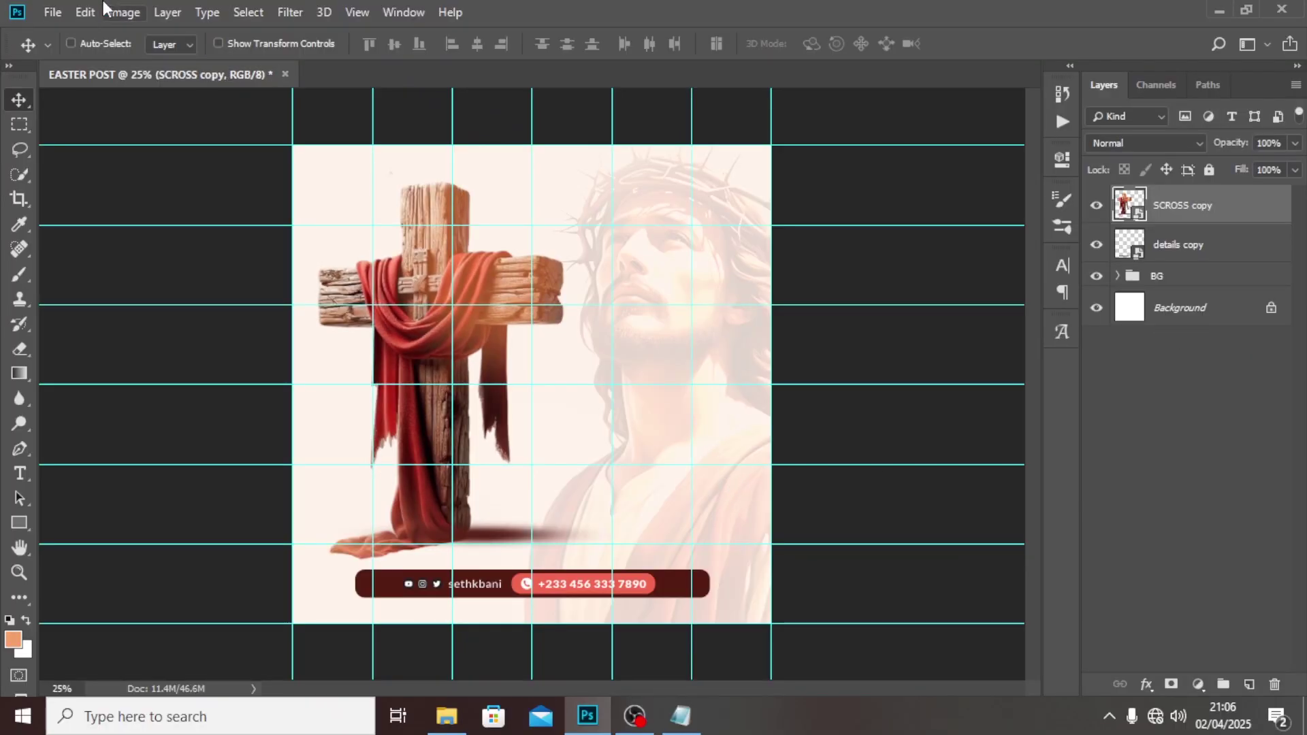
key(t)
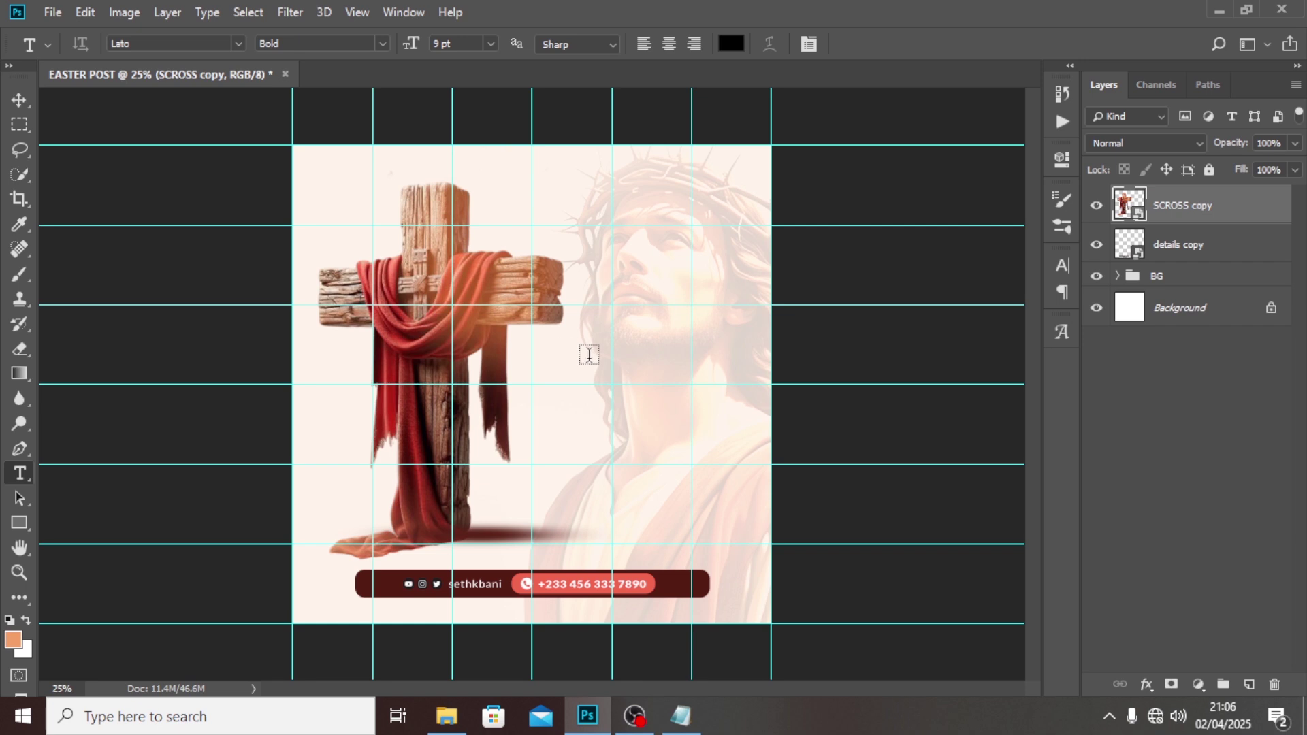
Paste the split word 'Eas / ter' from the notes into a new text layer beside the cross
click(589, 355)
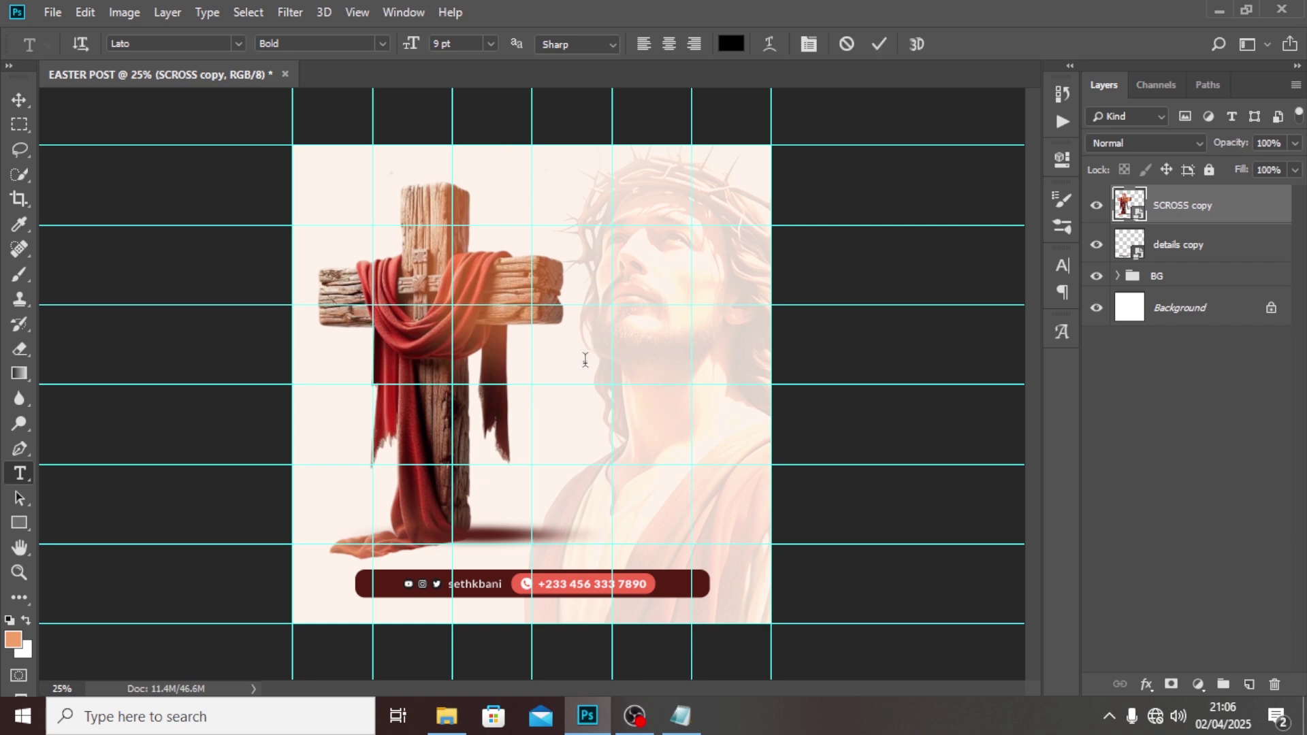
click(680, 714)
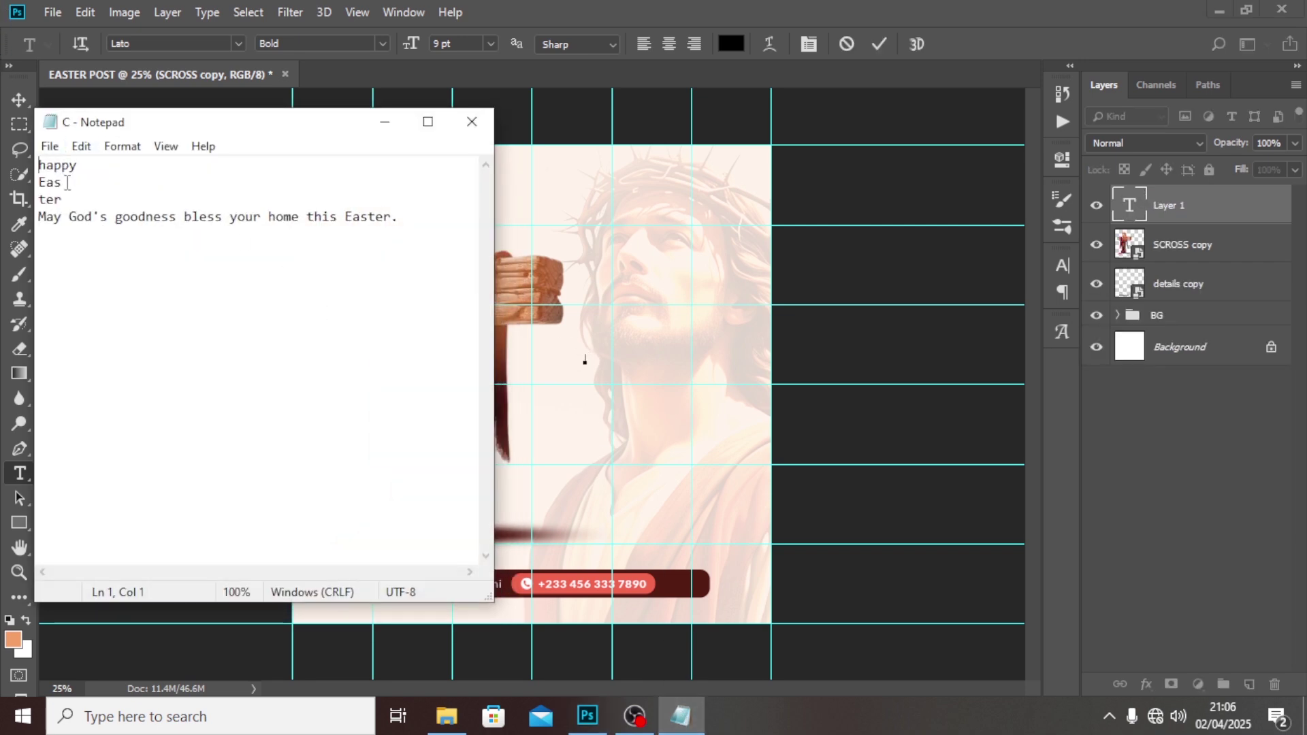
drag(70, 194, 37, 181)
key(ctrl+c)
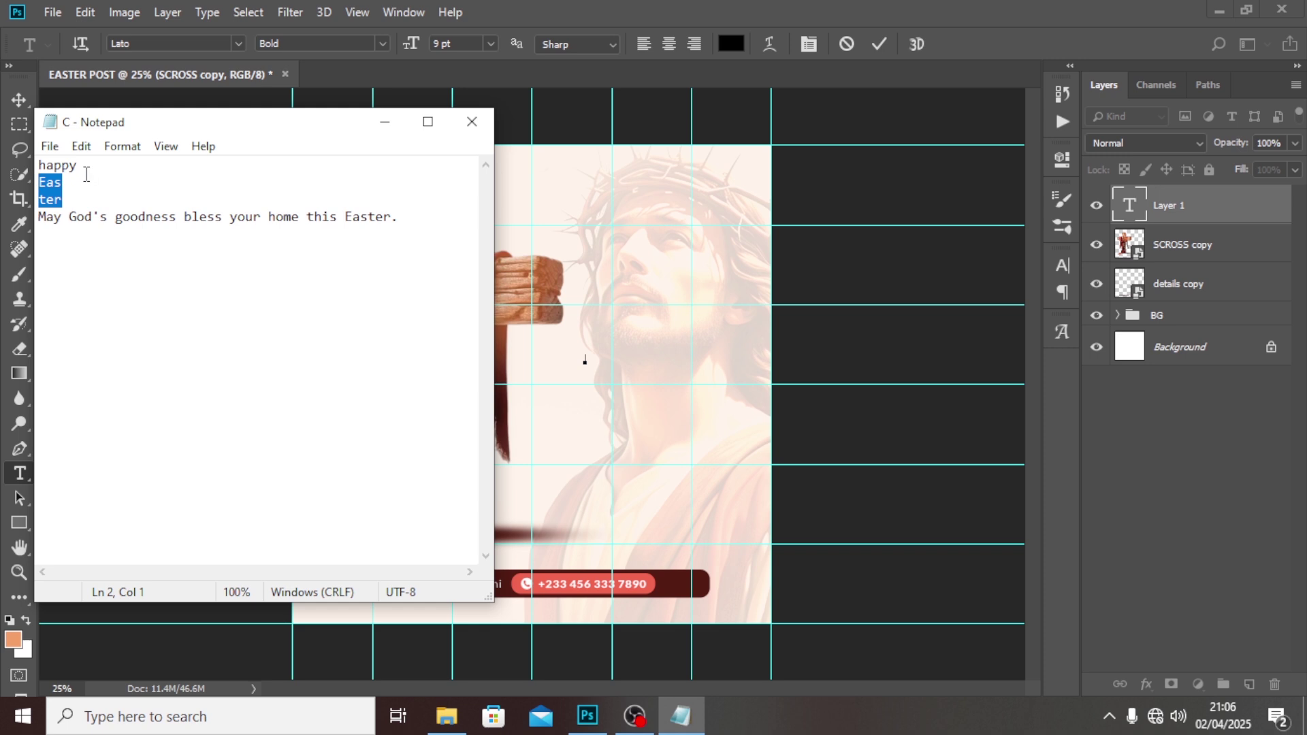
click(585, 359)
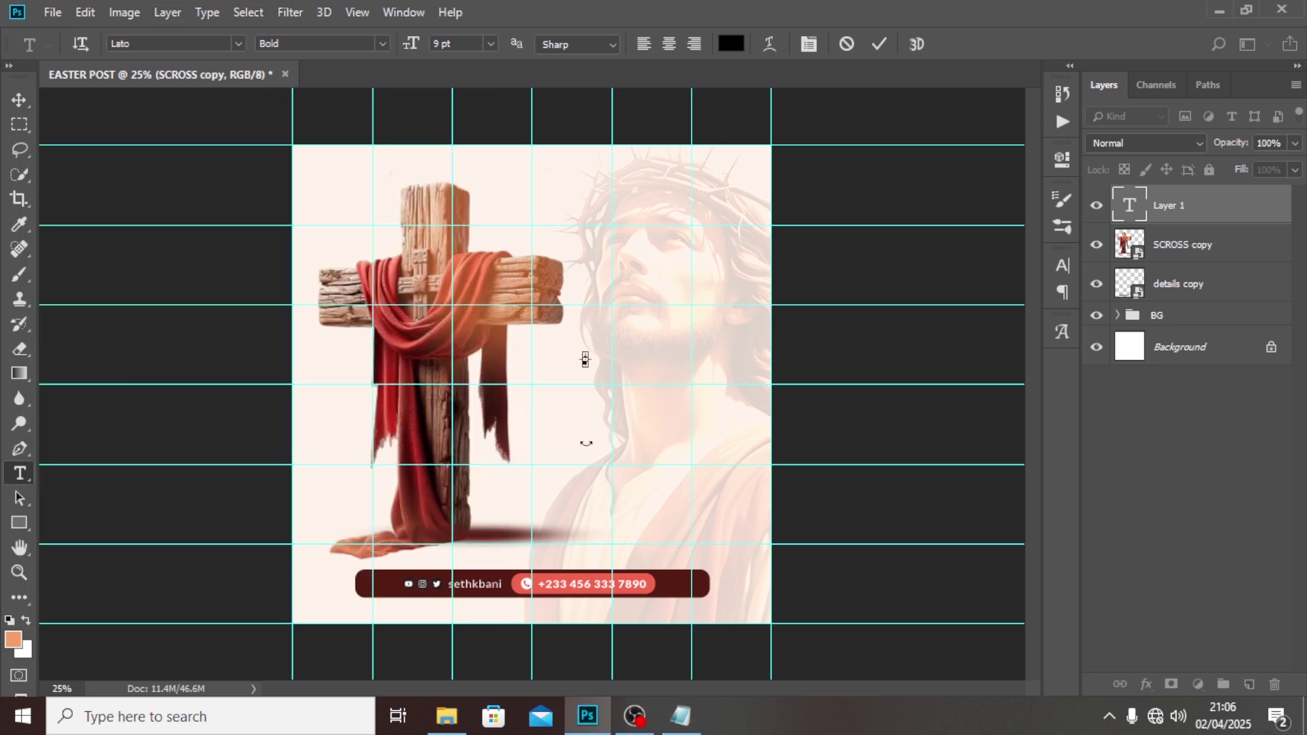
key(ctrl+v)
click(1188, 217)
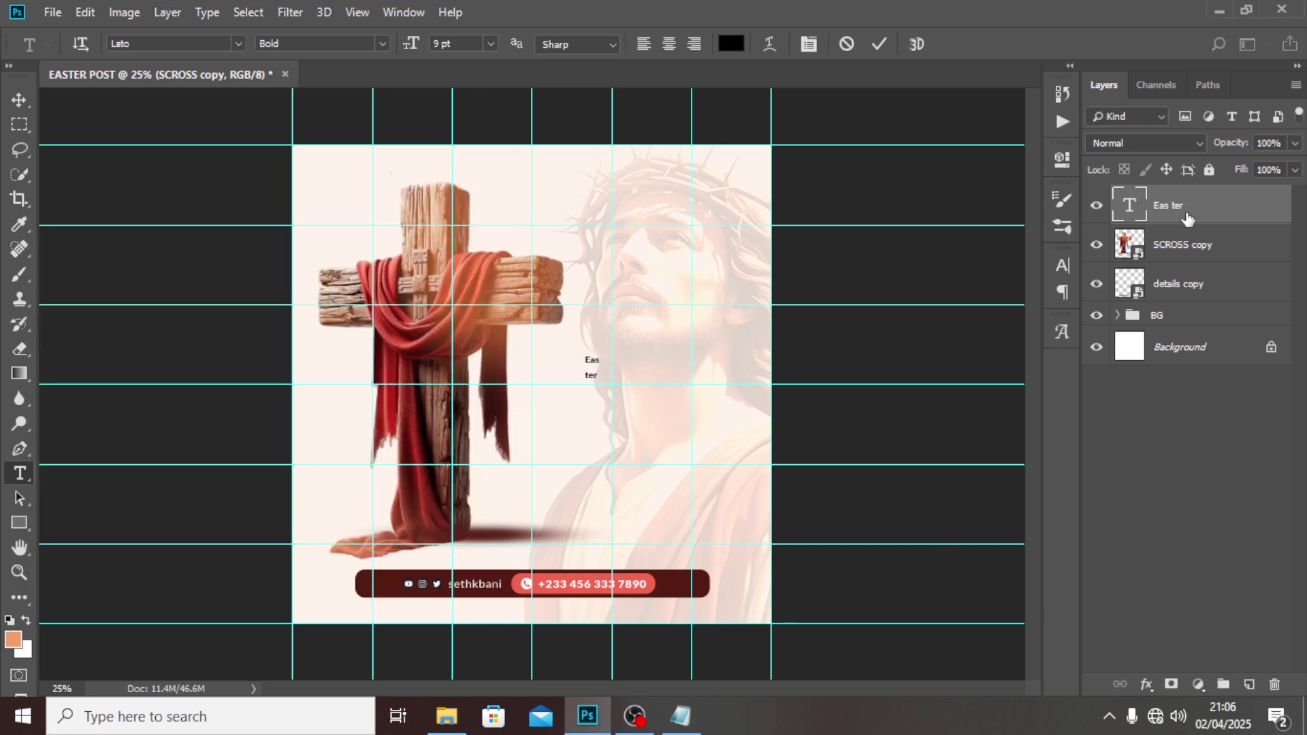
click(1062, 267)
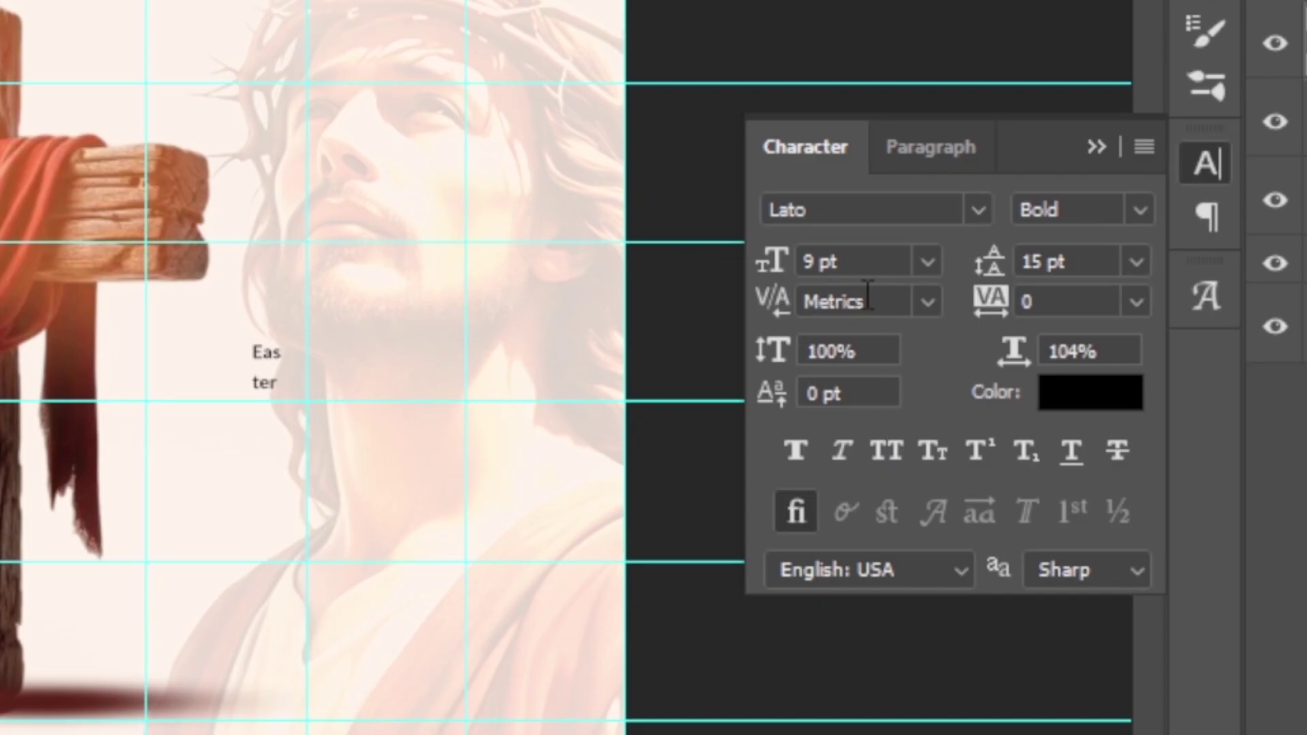
Set the title to 54 pt Second Causes Demo Bold
click(873, 261)
text(54)
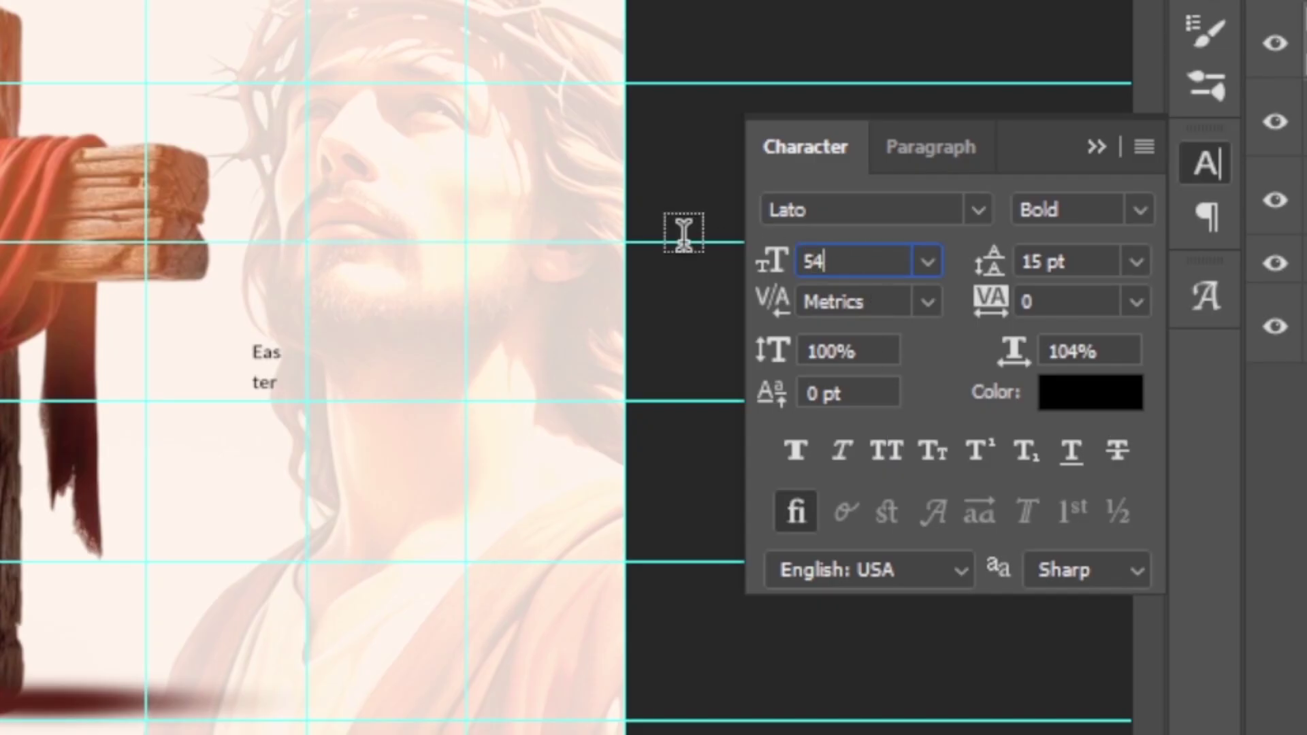
key(Return)
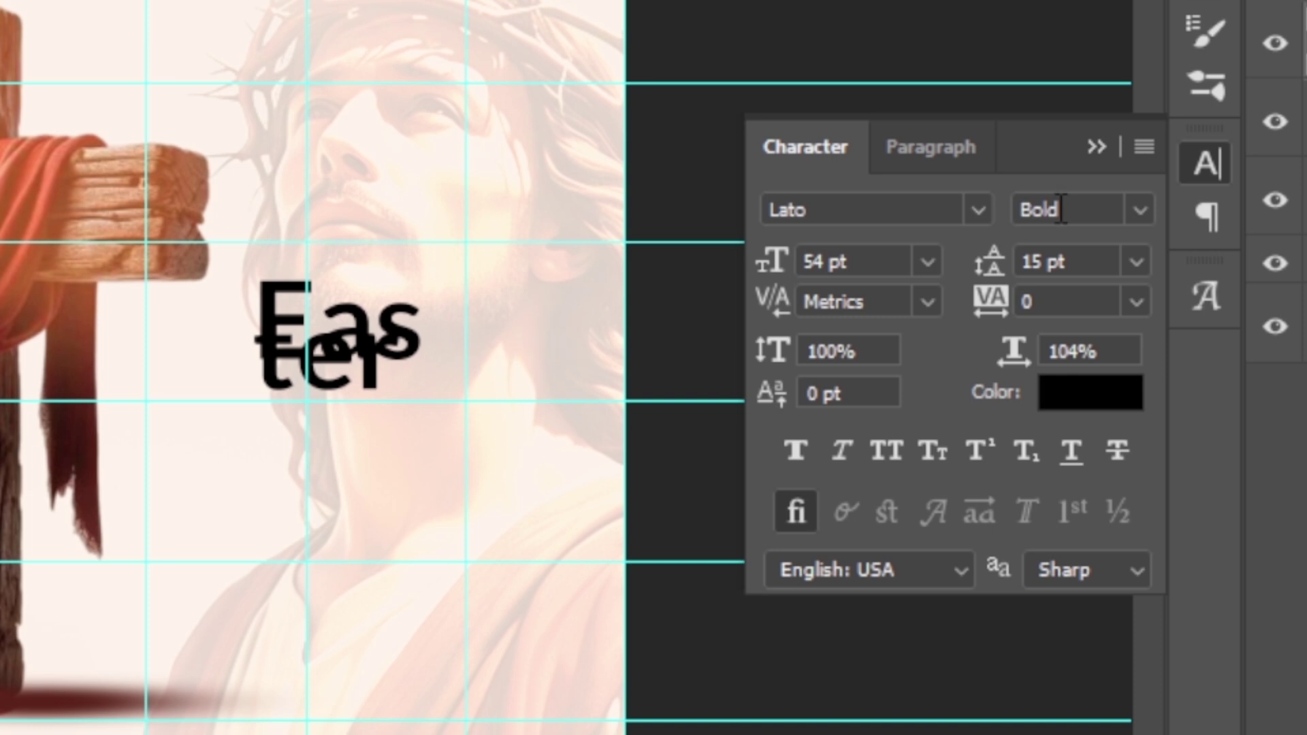
click(933, 208)
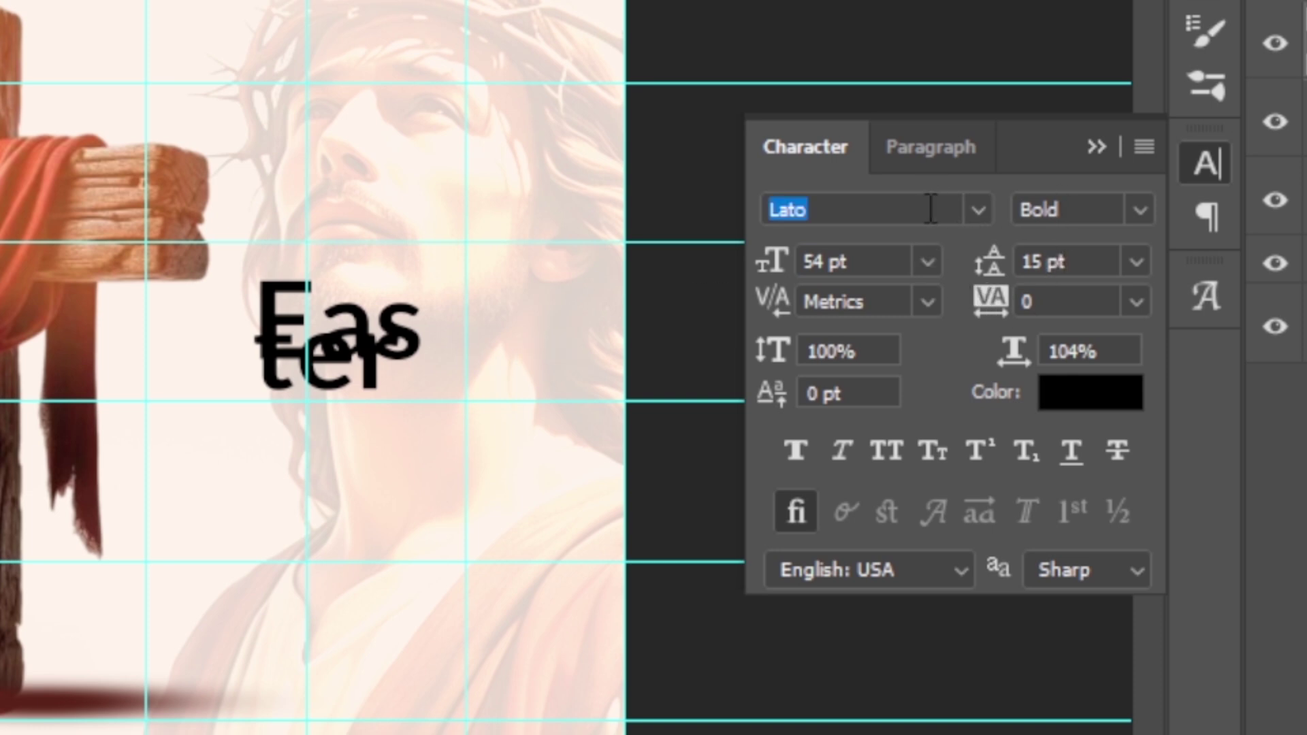
text(SECOND)
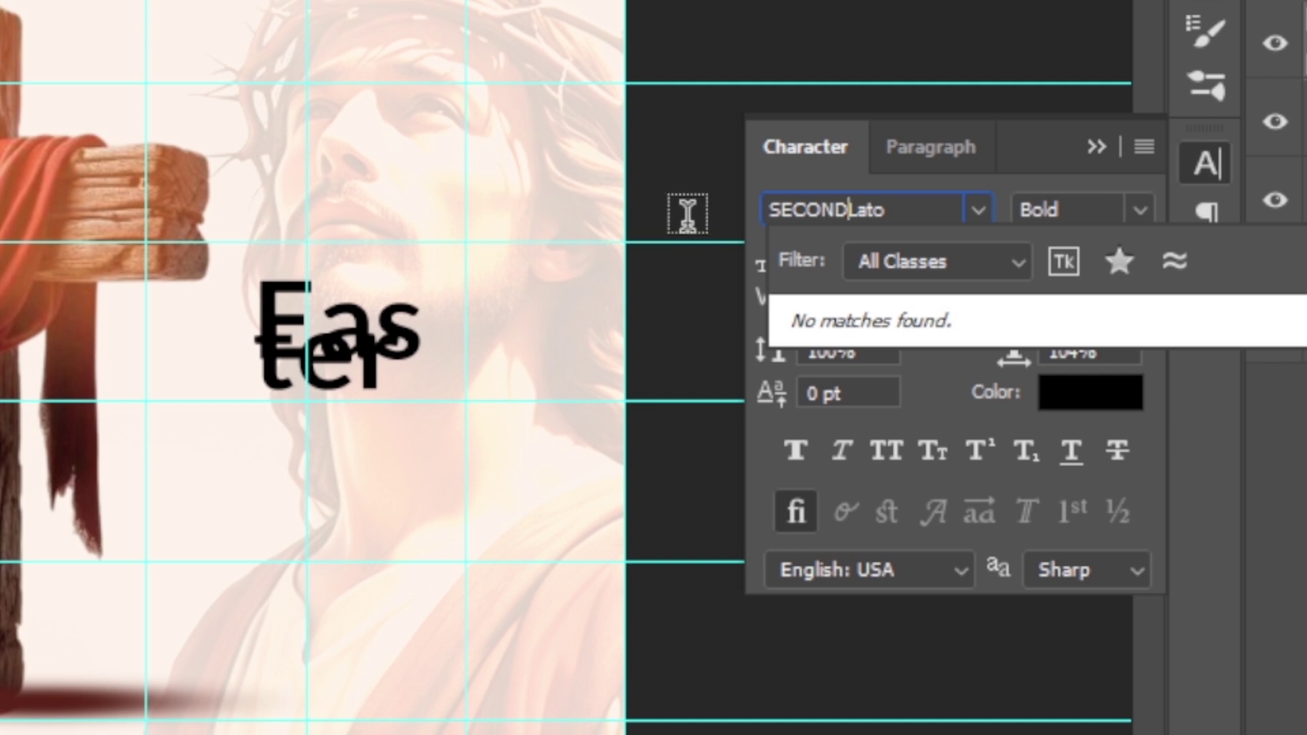
key(Delete)
key(Delete)
key(Delete)
key(Delete)
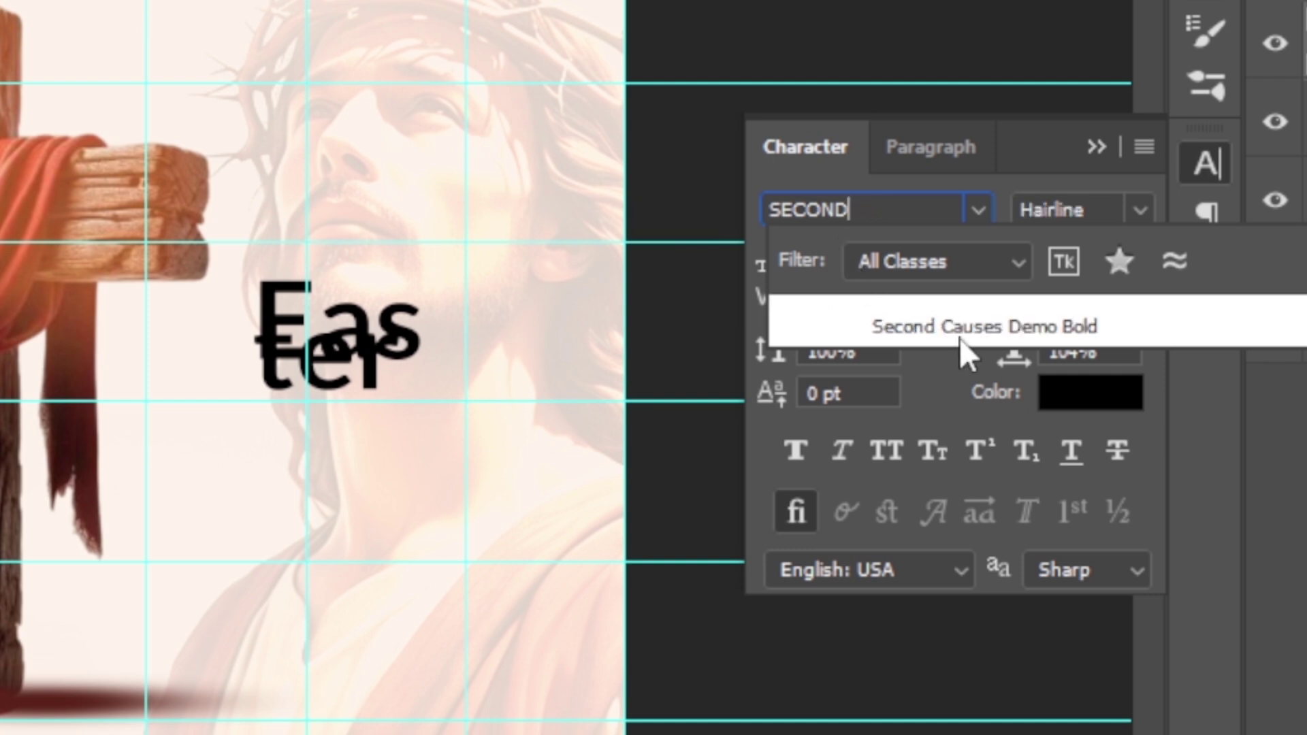
click(973, 333)
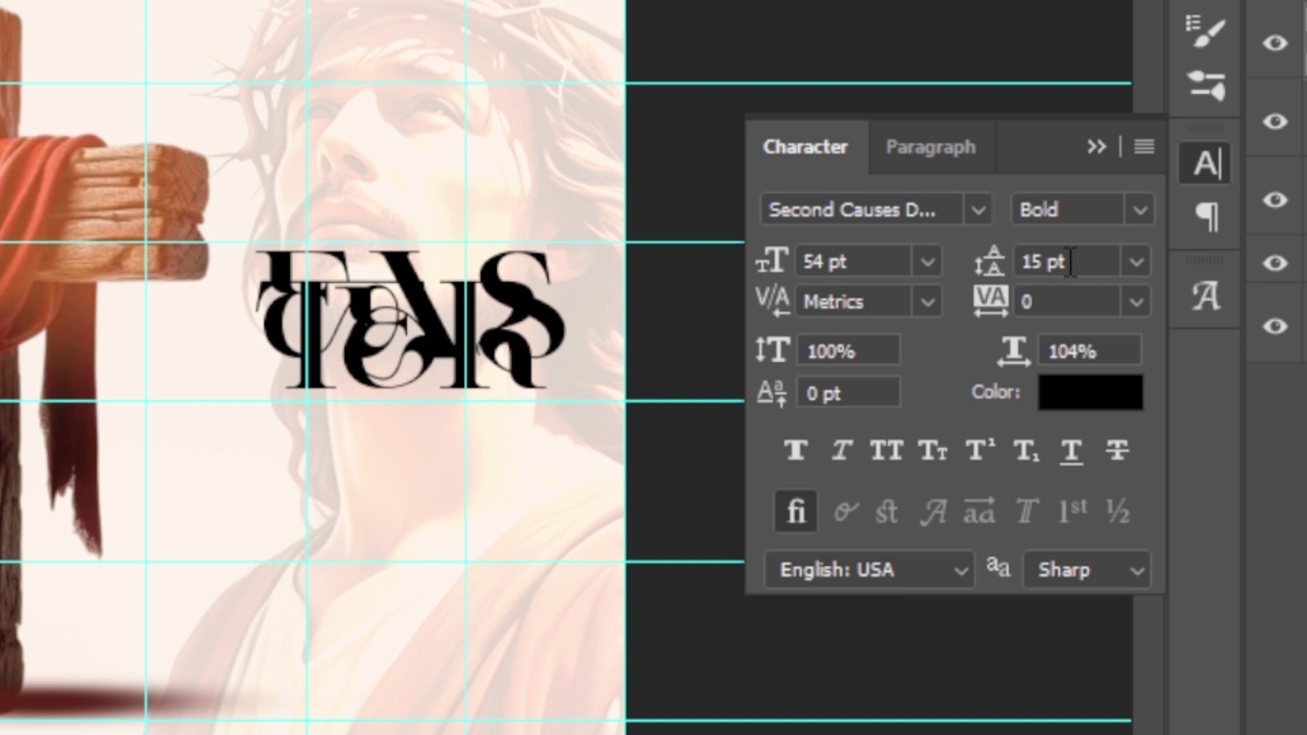
Set the title's line spacing to 66 pt
drag(1072, 262, 1013, 249)
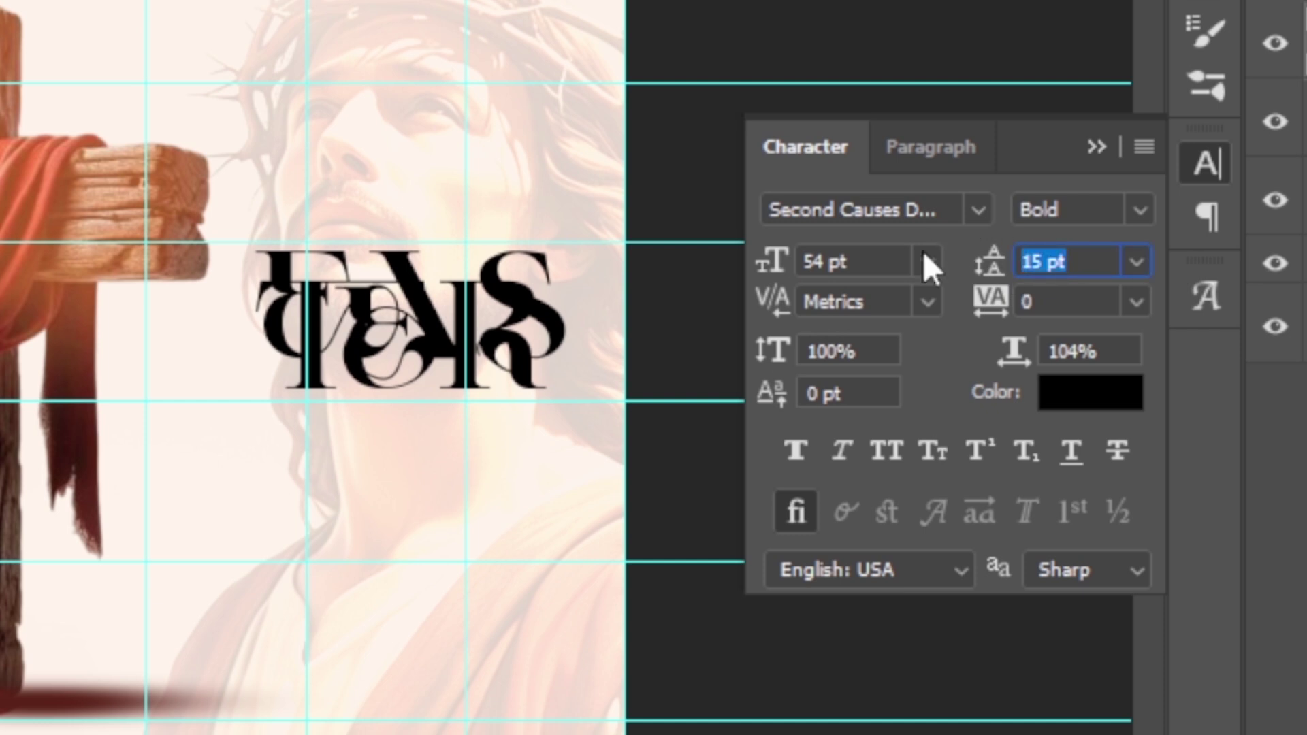
text(66)
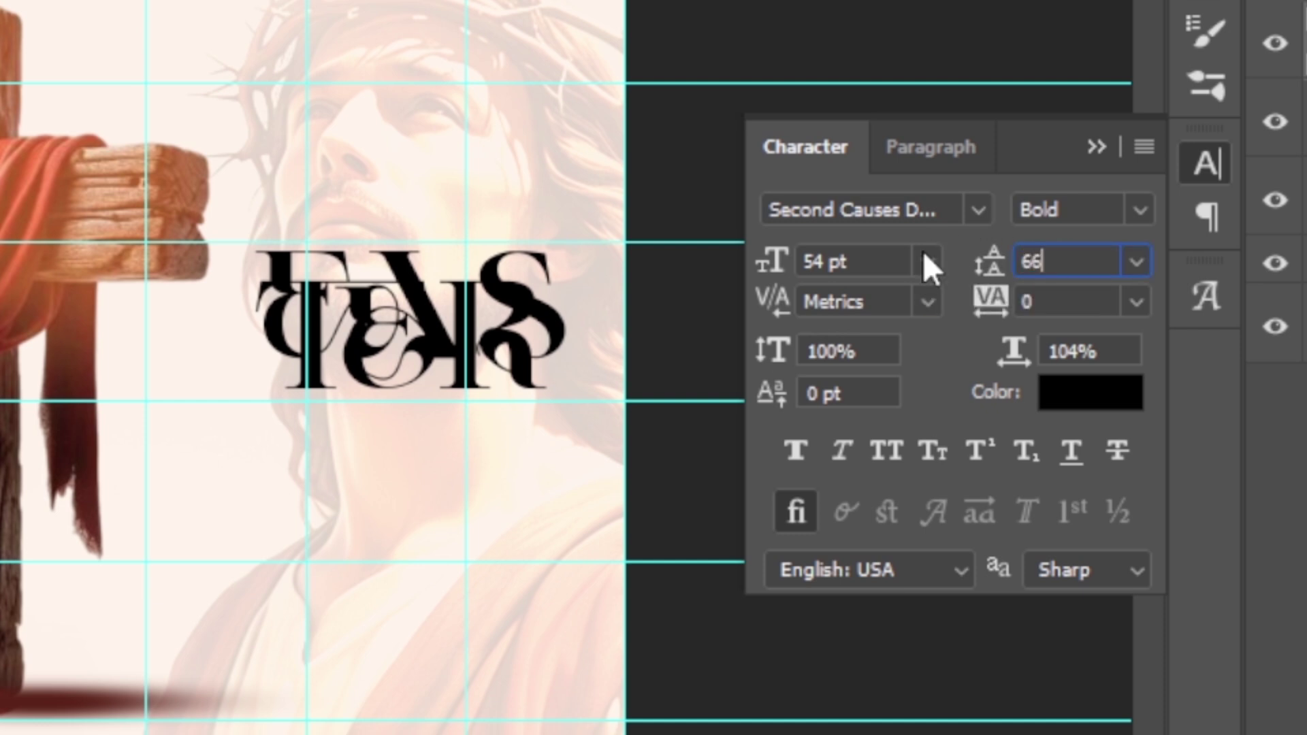
key(Return)
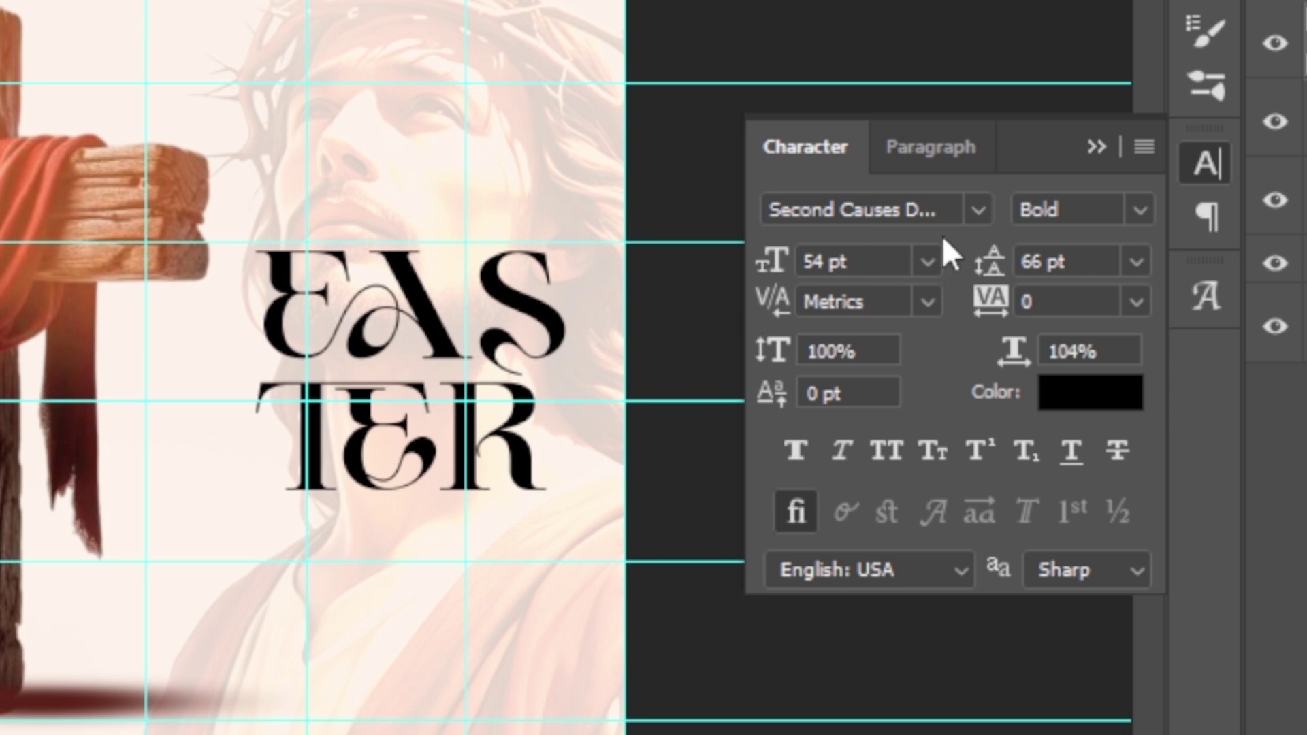
click(933, 149)
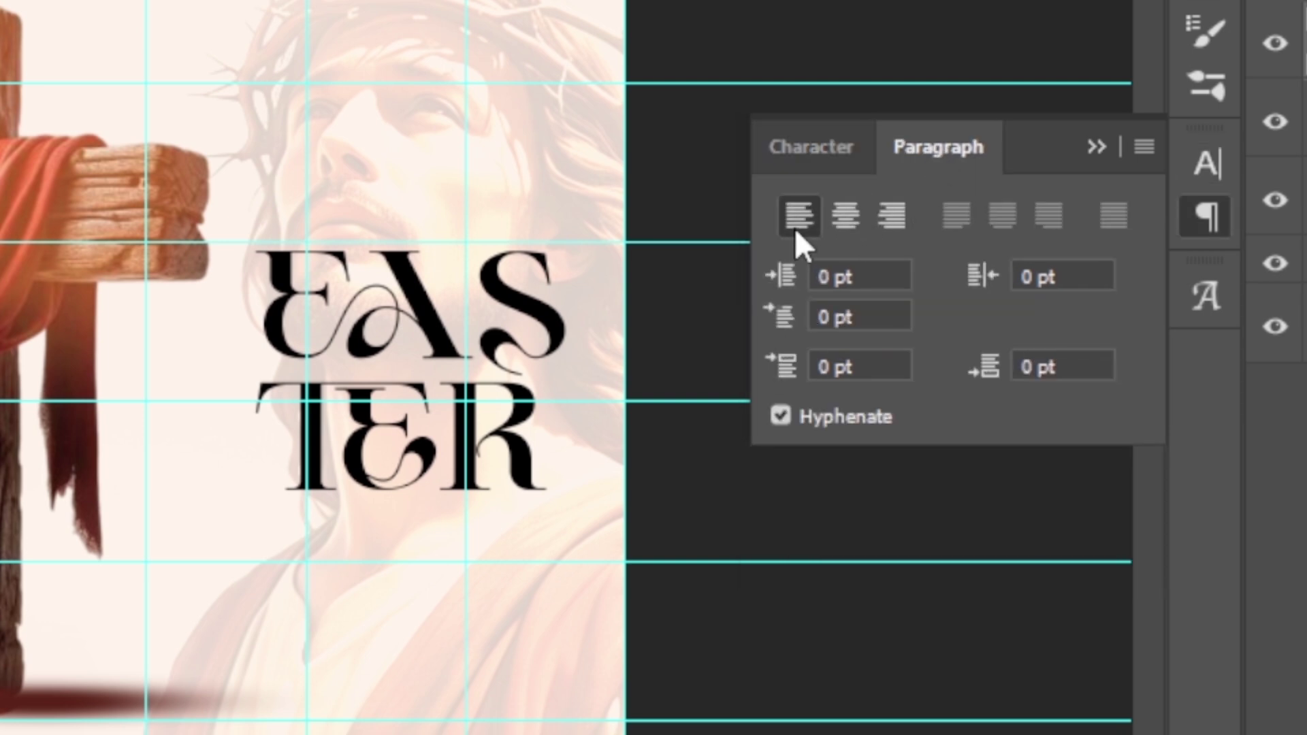
click(798, 154)
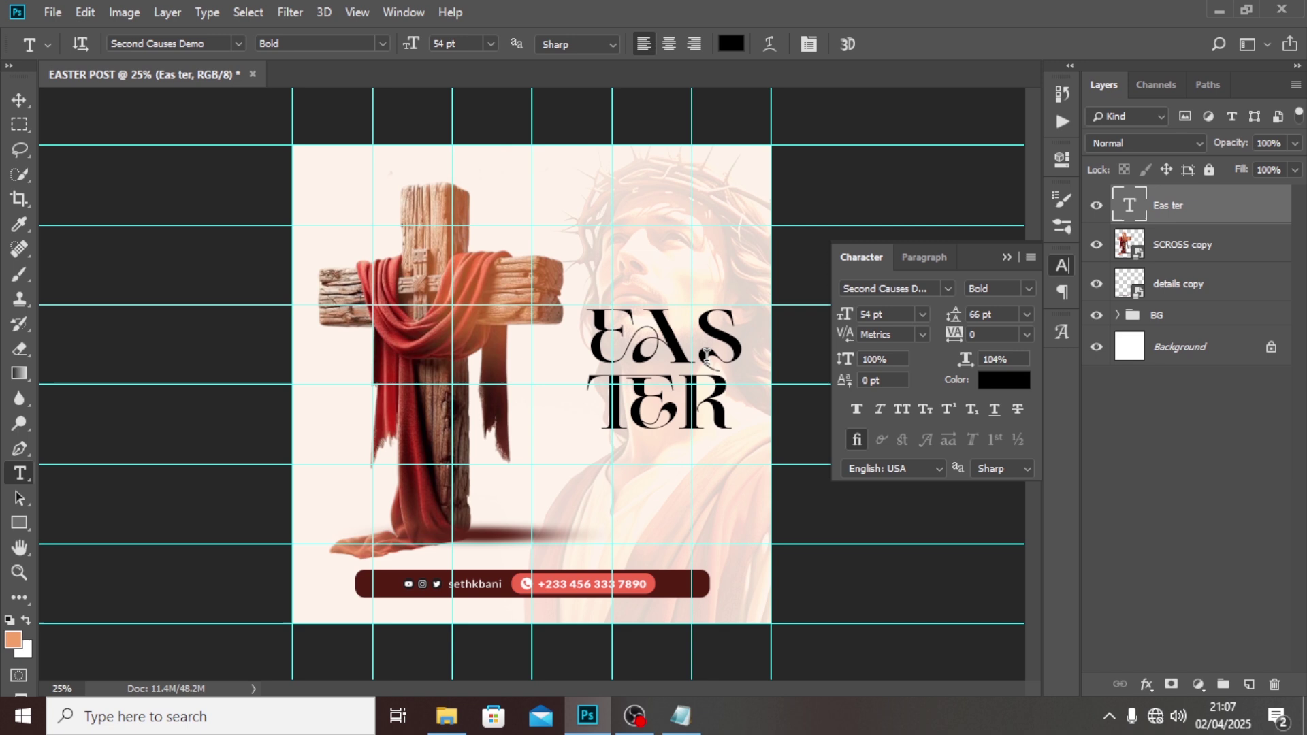
Move the Easter title down-left, recolour it dark red 582419, and duplicate its layer
key(v)
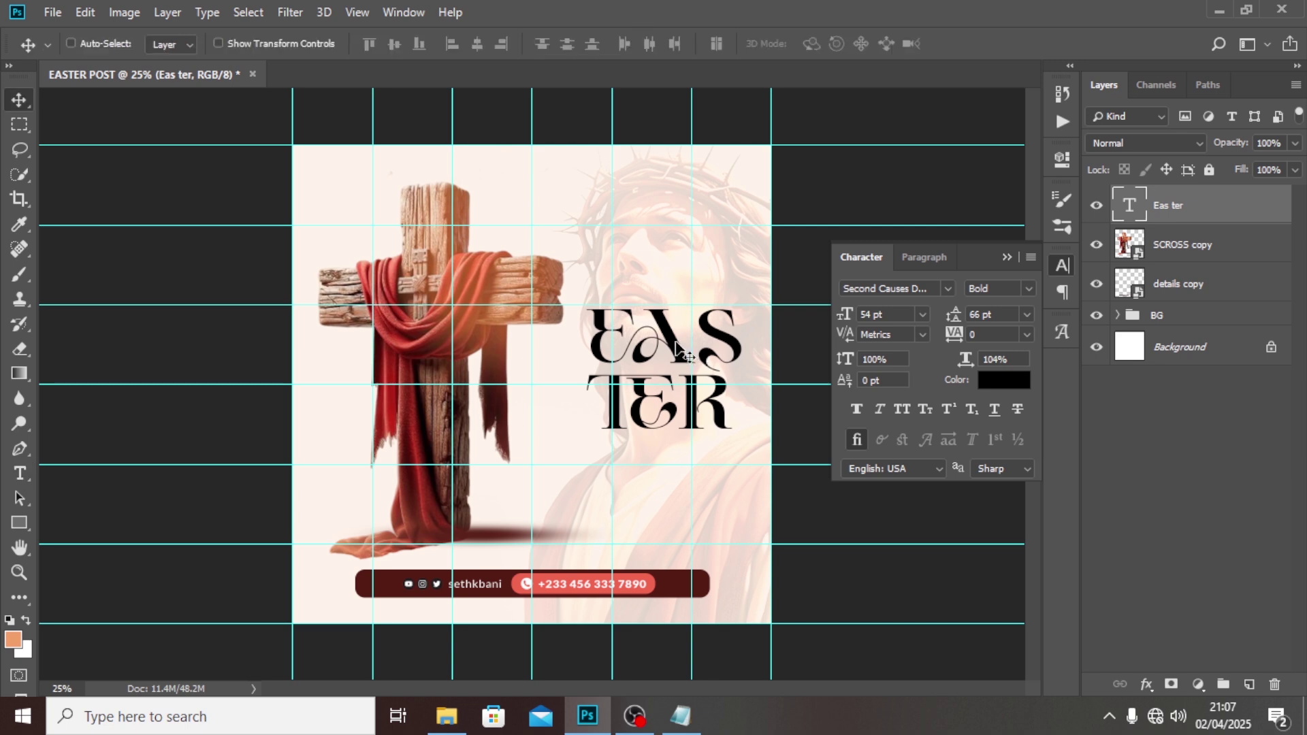
drag(676, 348, 620, 378)
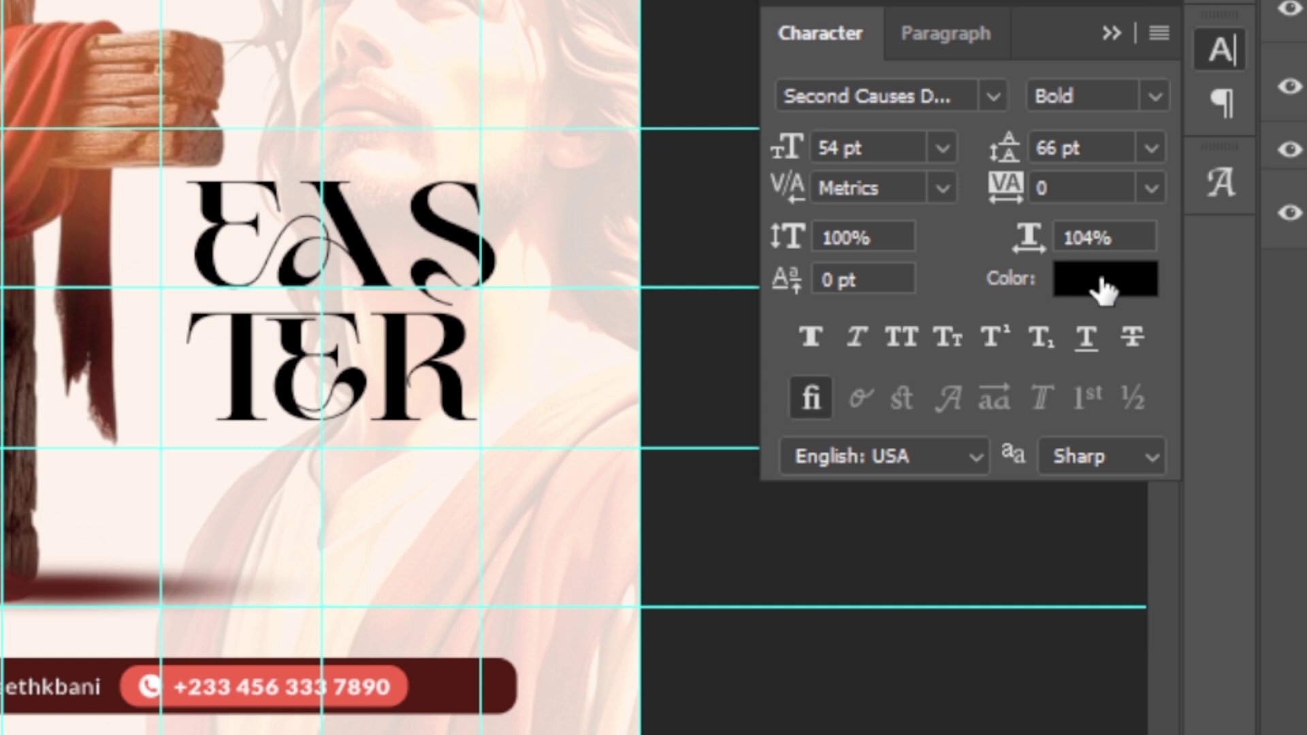
click(1104, 276)
text(5)
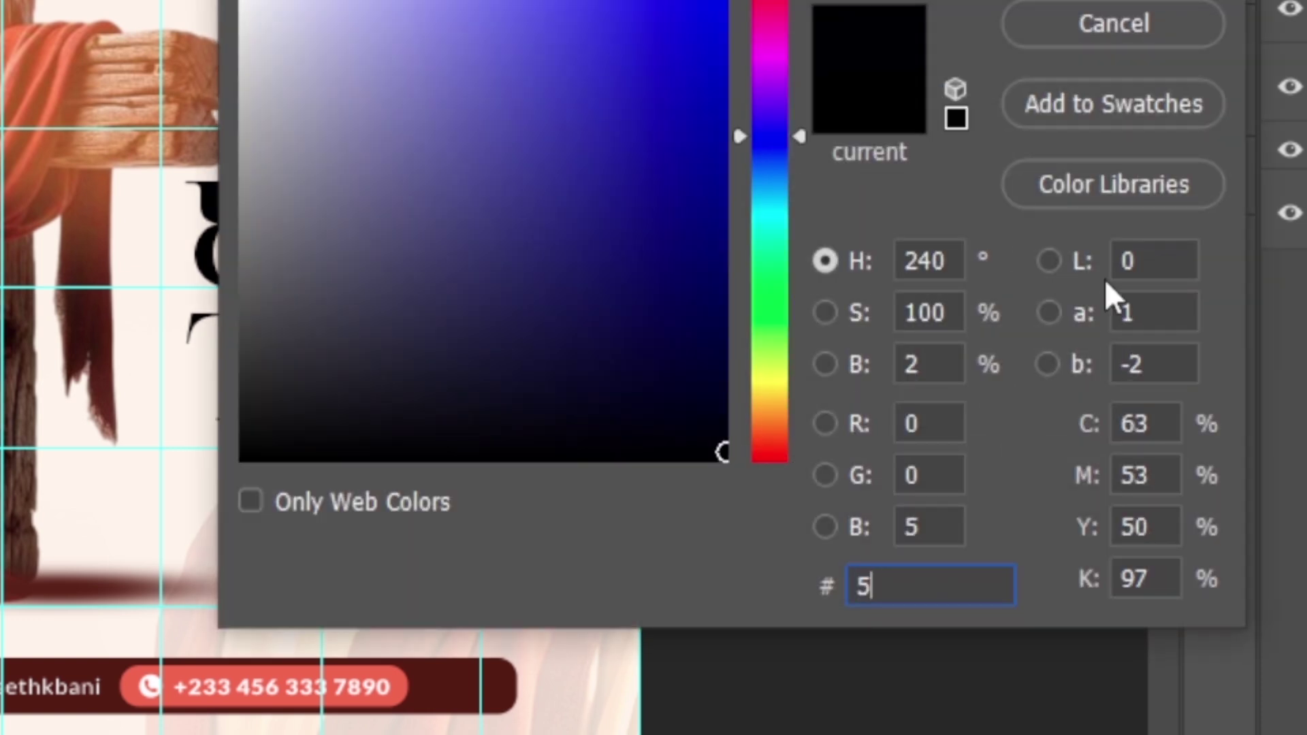
text(82)
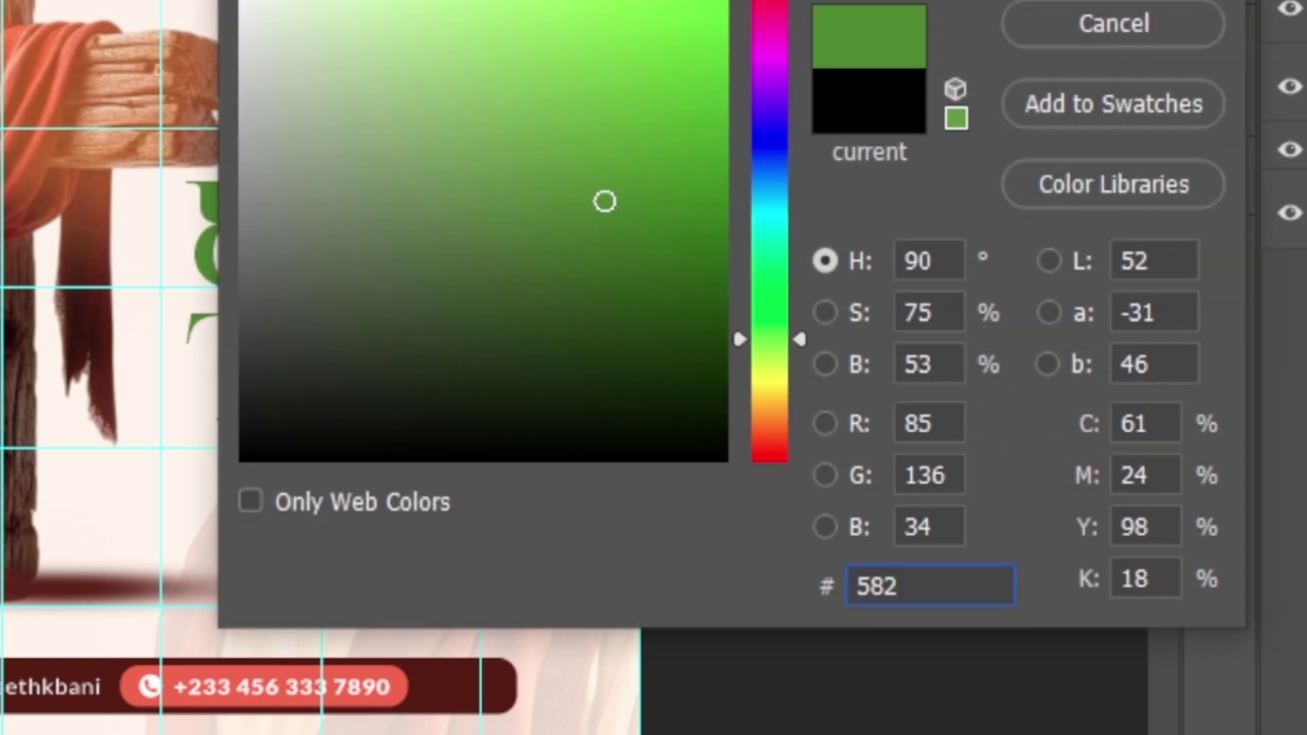
text(419)
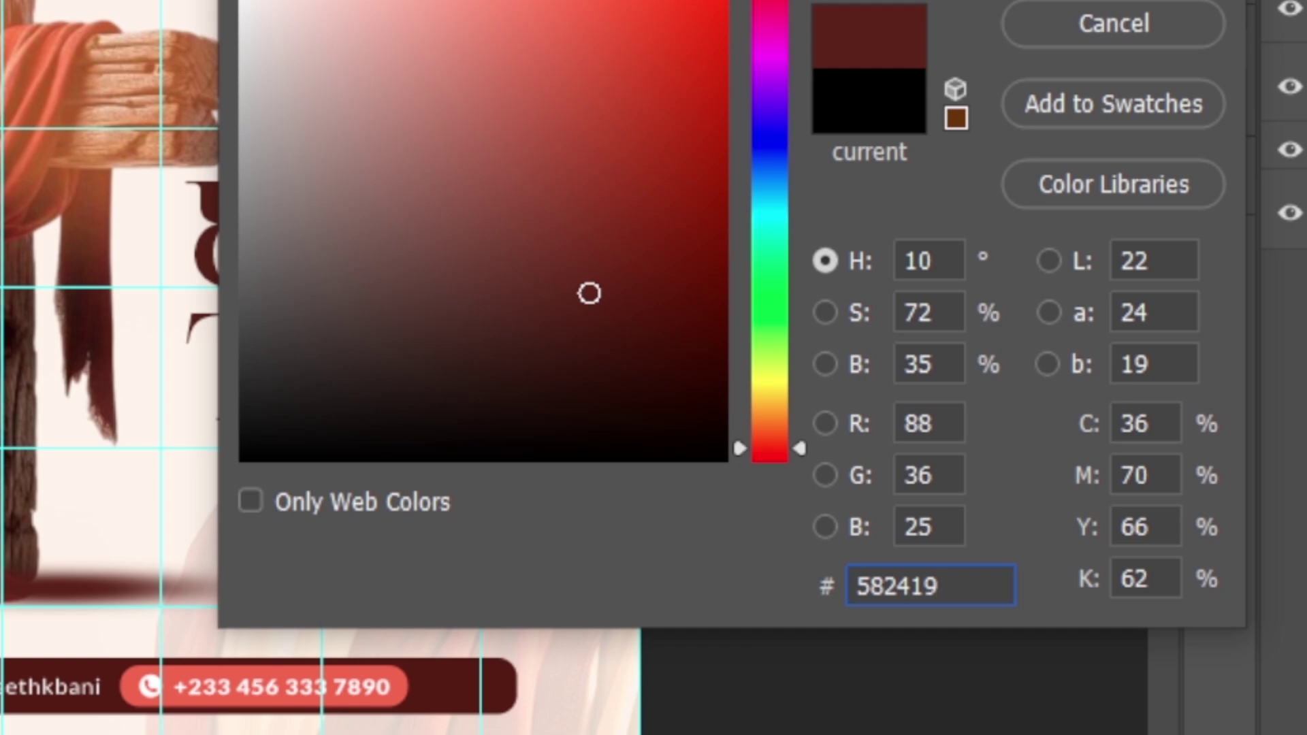
key(Return)
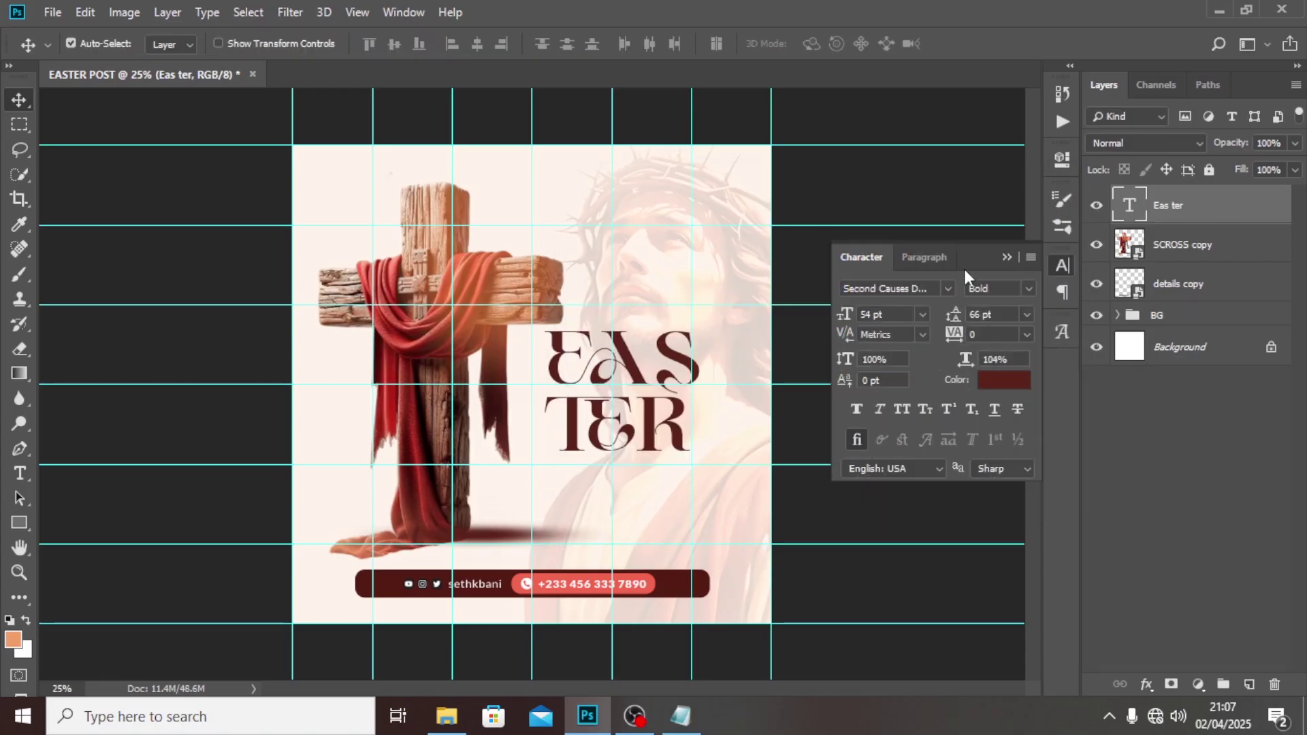
key(ctrl+j)
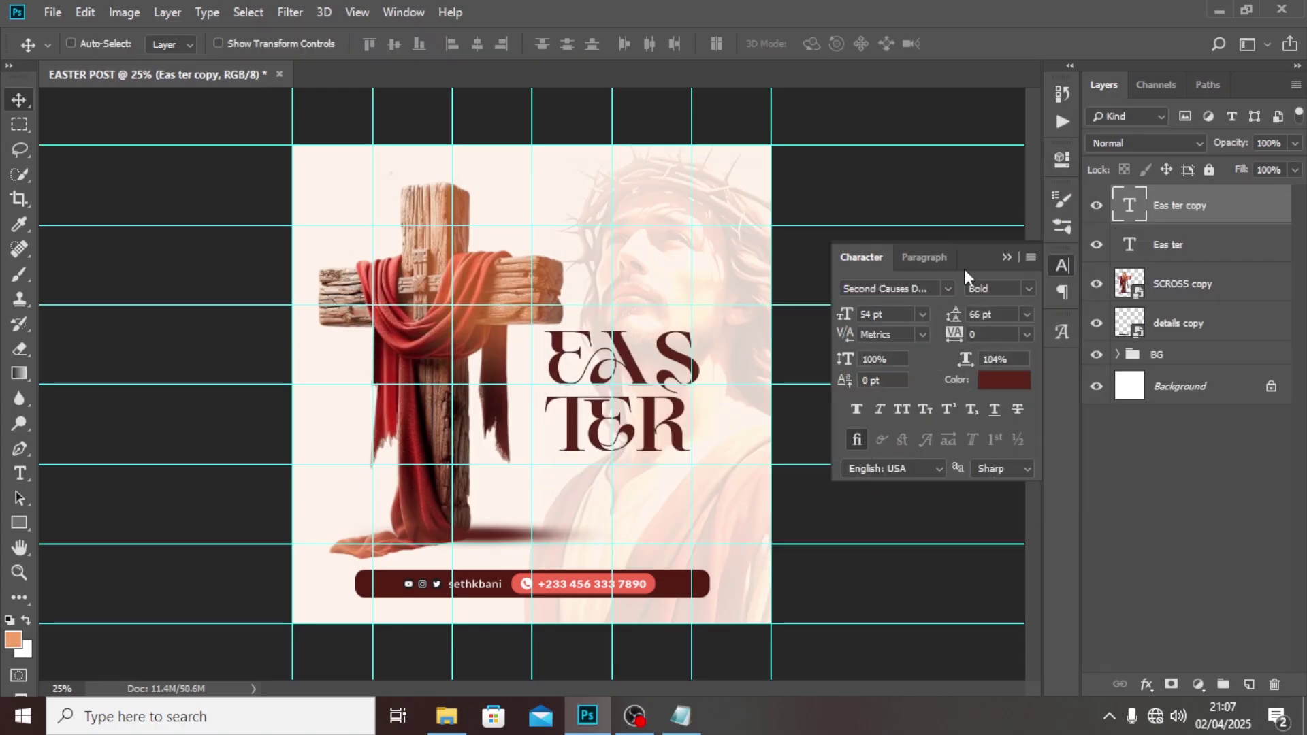
Move the Easter copy into the BG group and make its text colour white ffffff
click(1117, 355)
drag(1179, 218, 1198, 365)
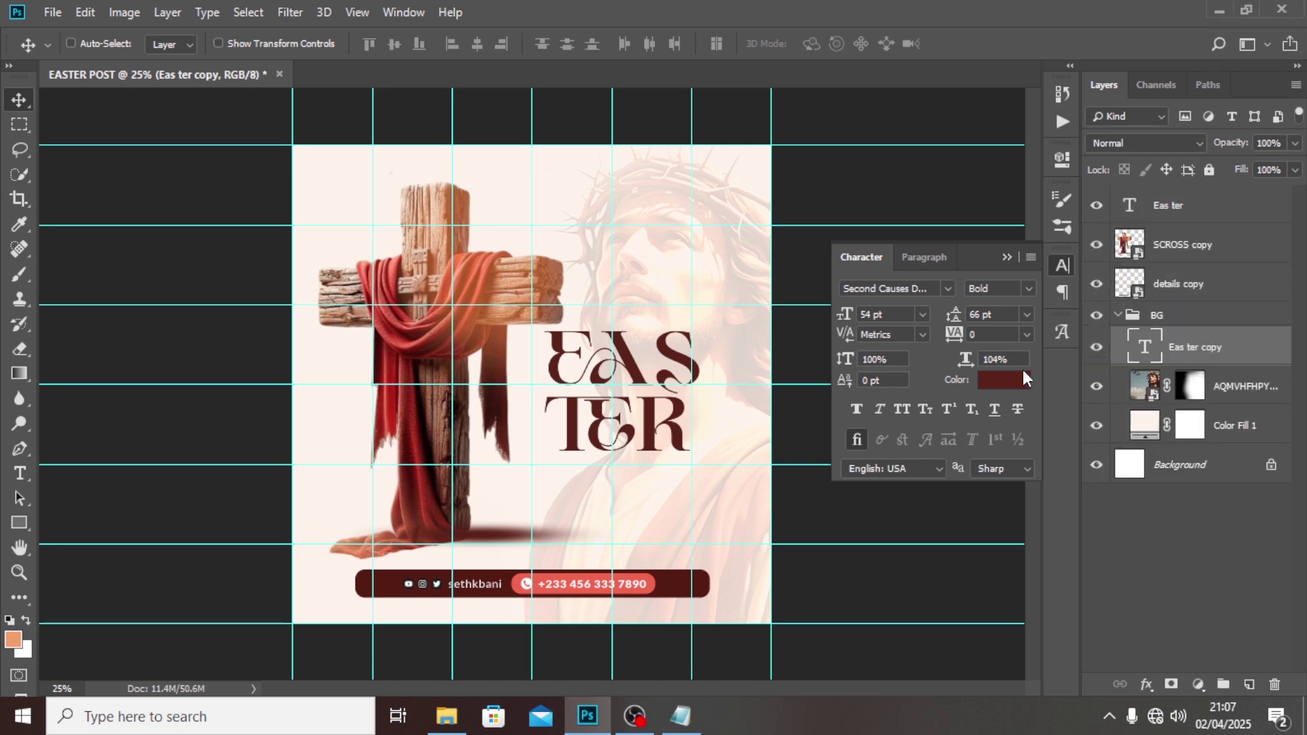
click(1004, 381)
text(ffffff)
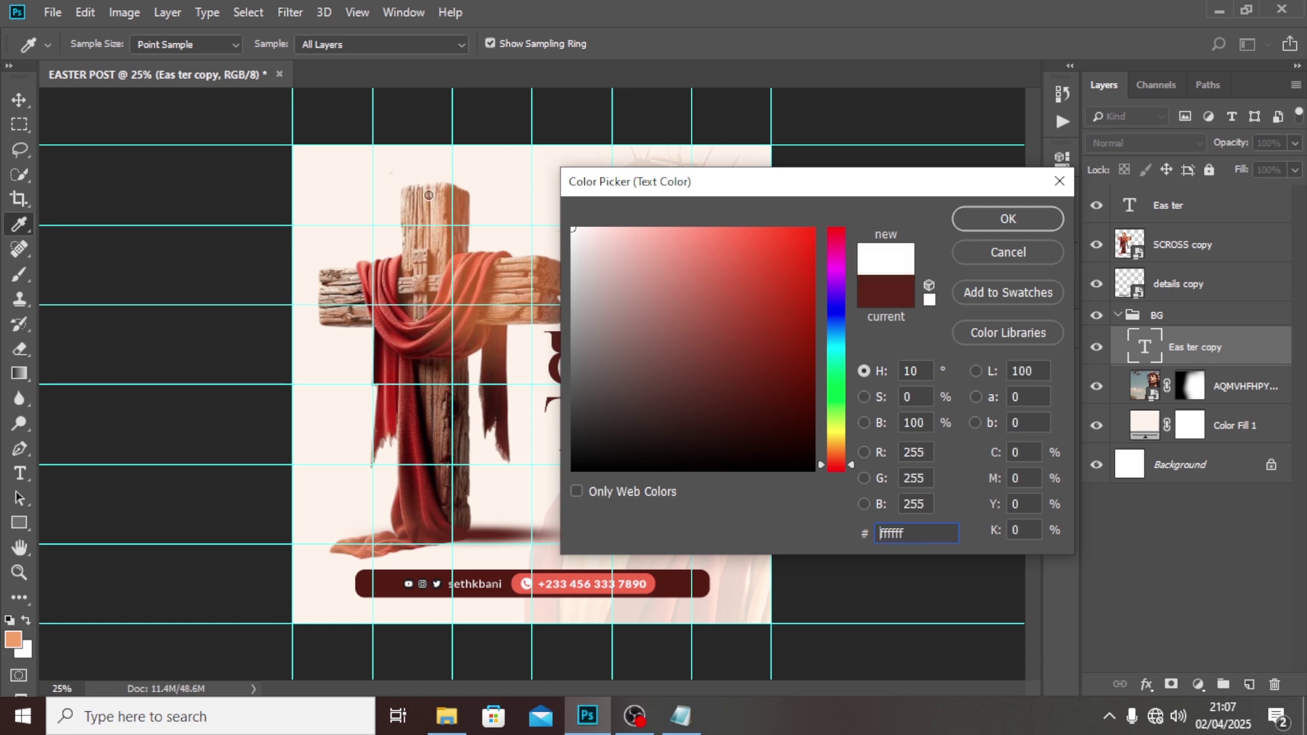
click(1008, 218)
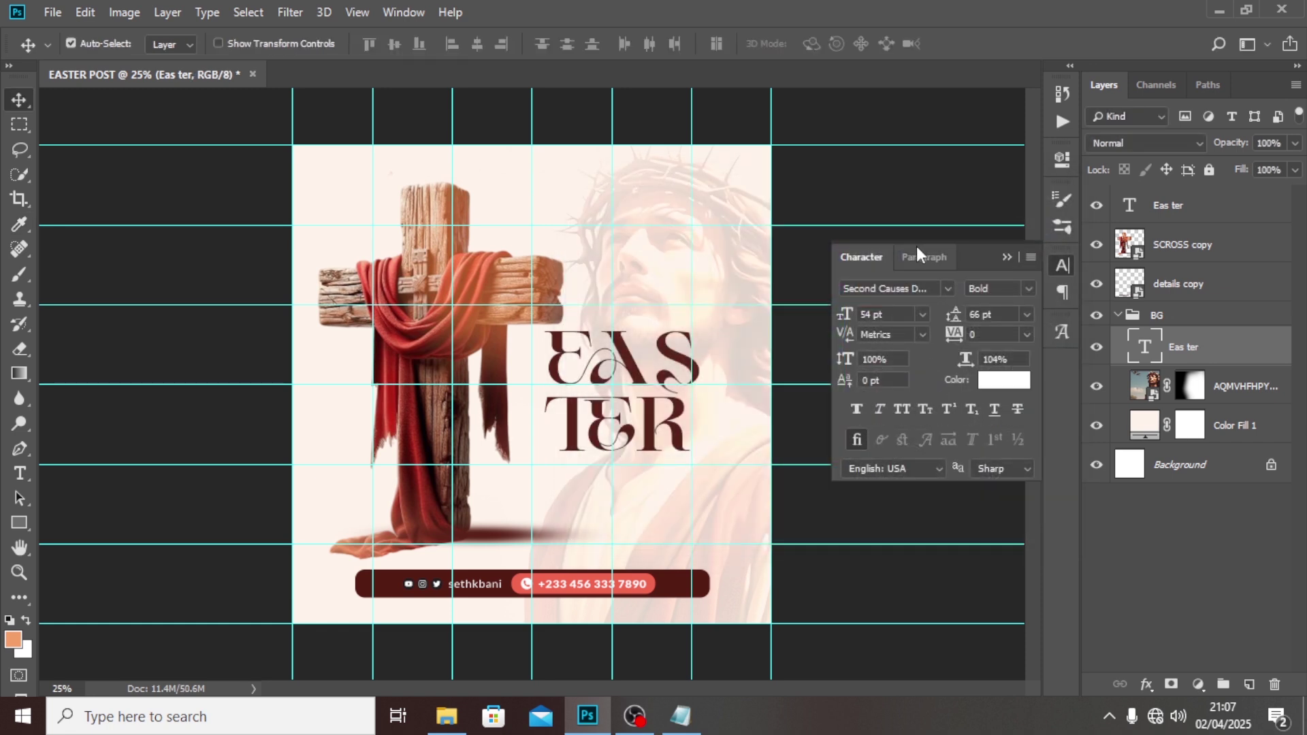
Enlarge the white copy to about 235% and shift it up and left as backdrop lettering
key(ctrl+t)
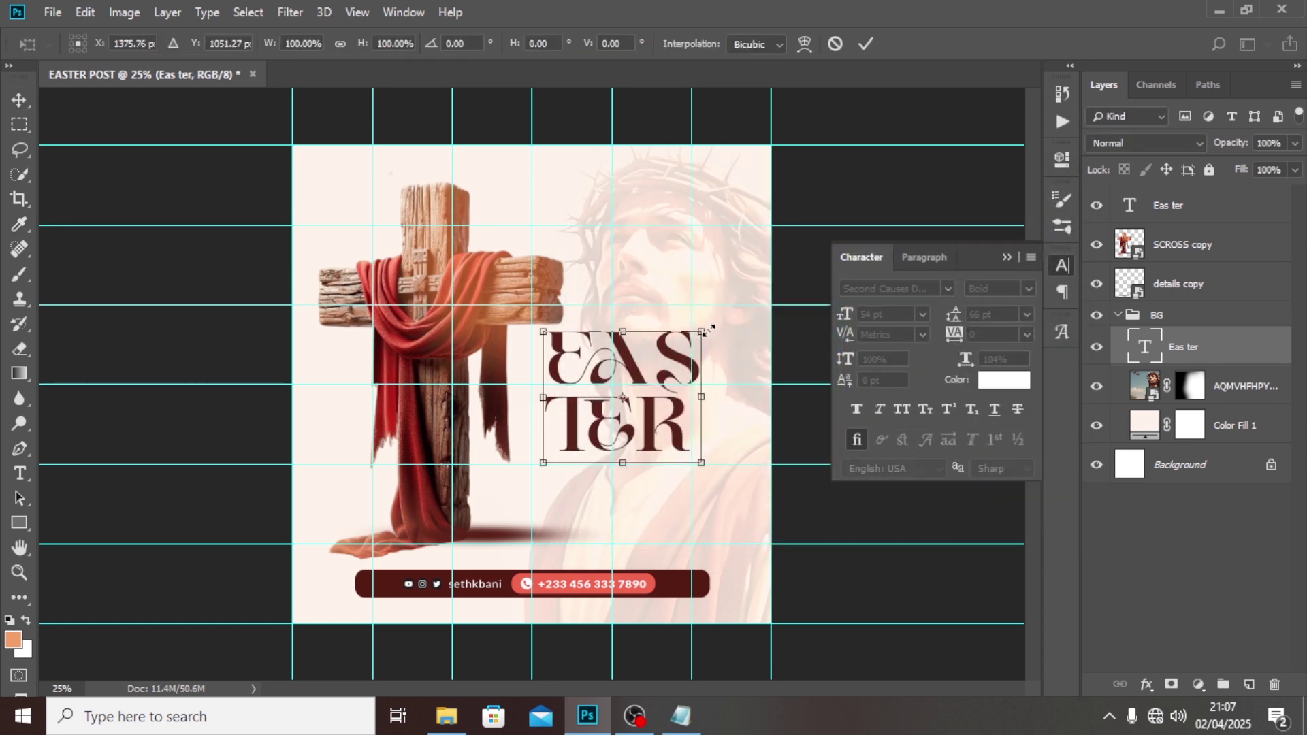
drag(706, 330, 811, 241)
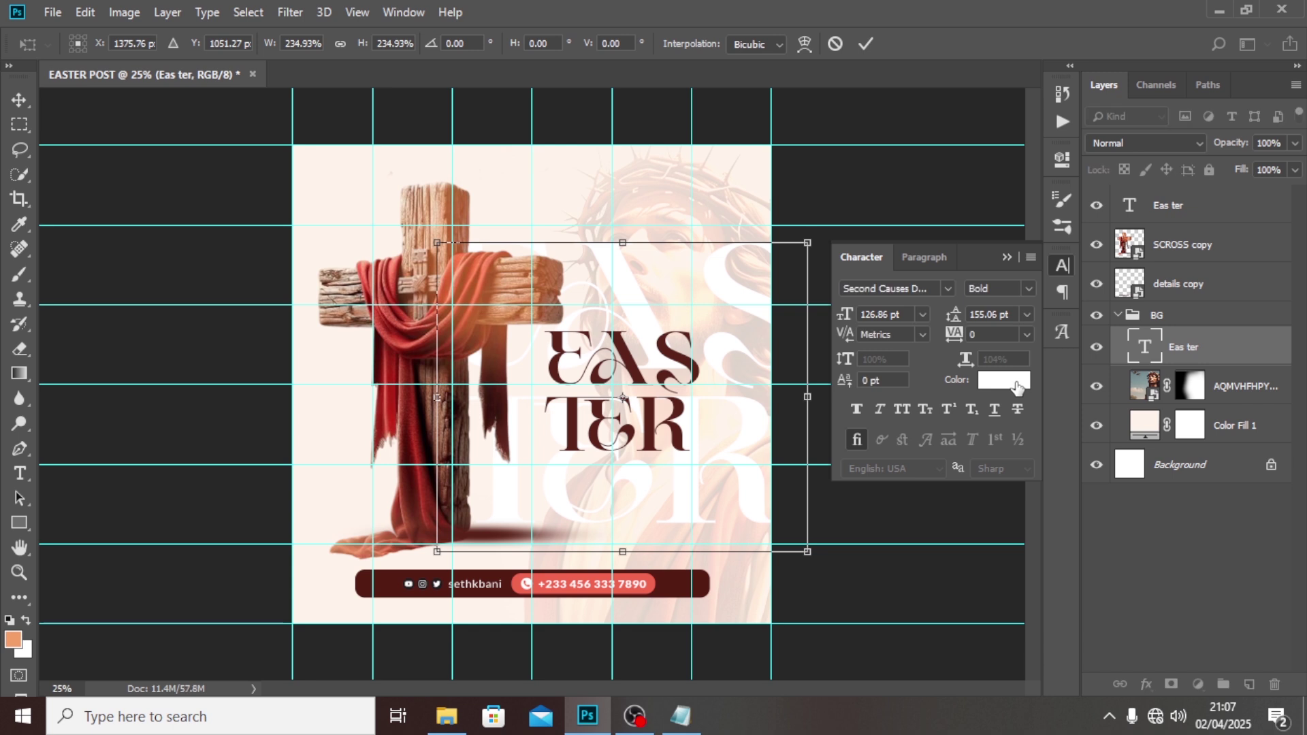
key(Return)
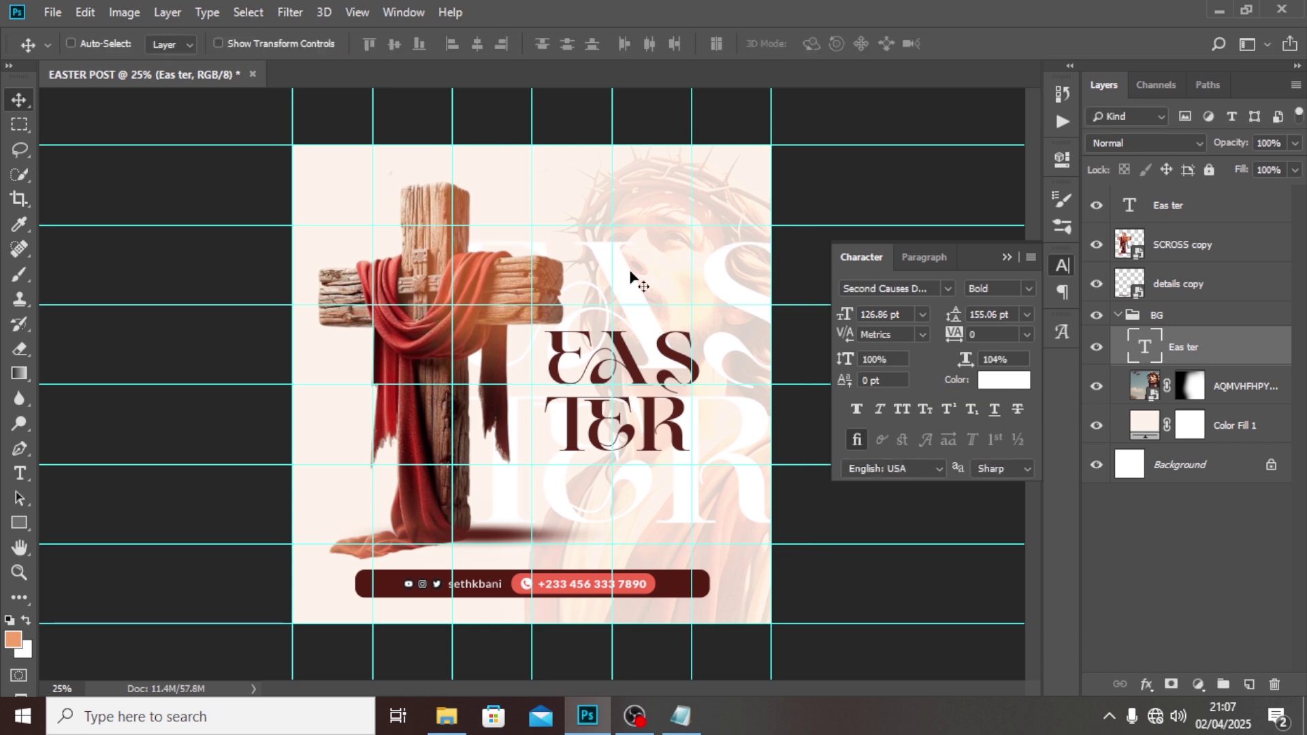
drag(635, 283, 396, 203)
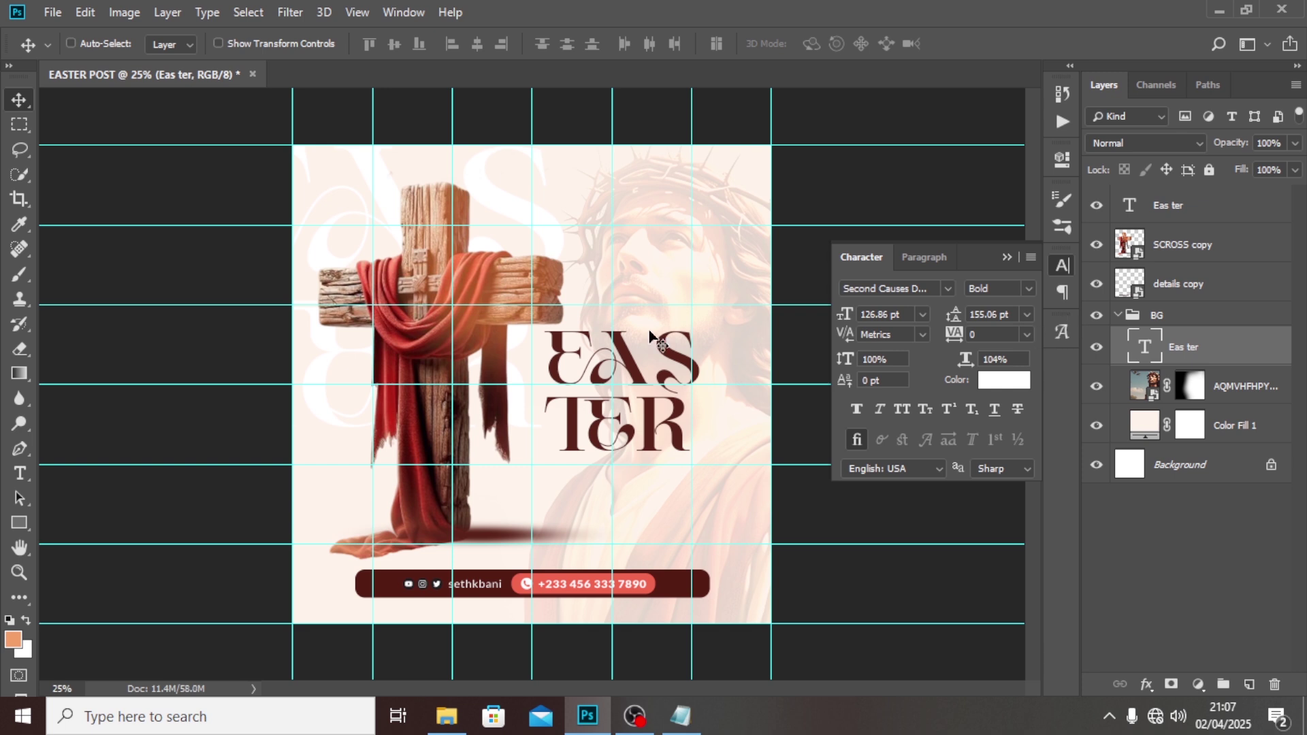
drag(650, 333, 497, 189)
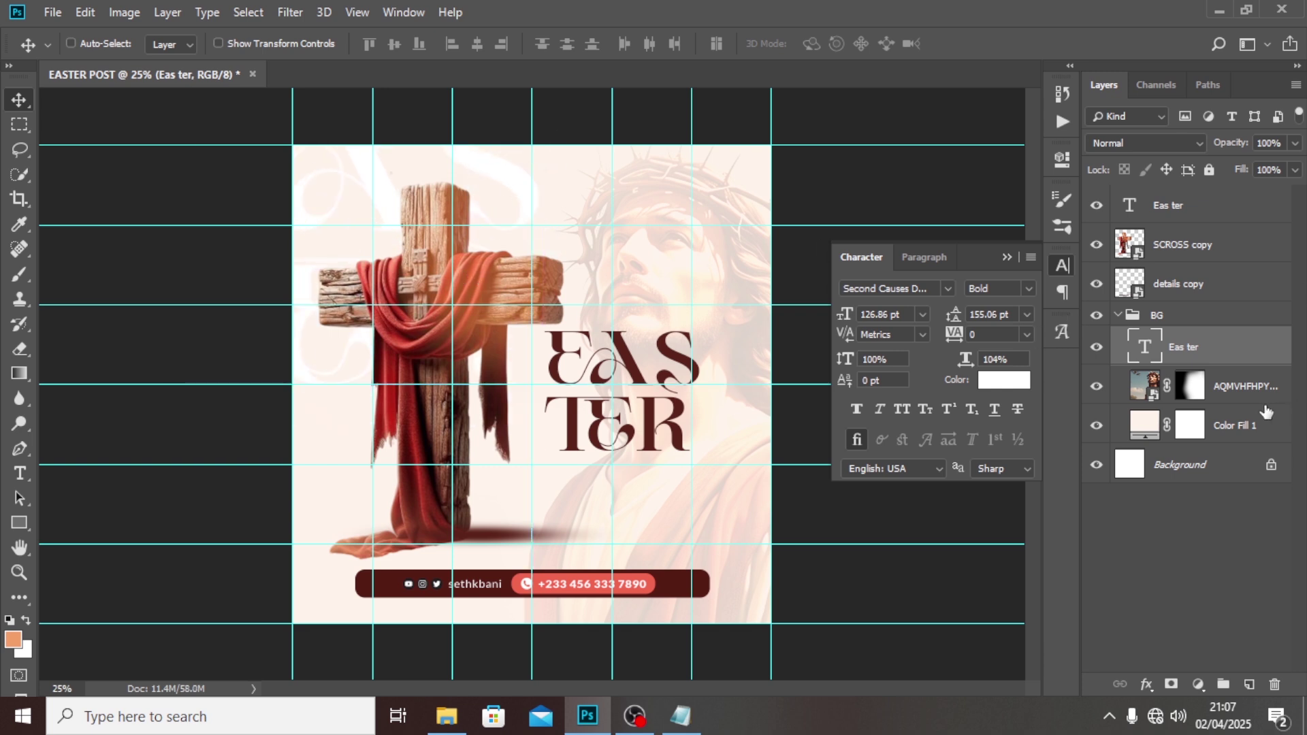
click(1117, 315)
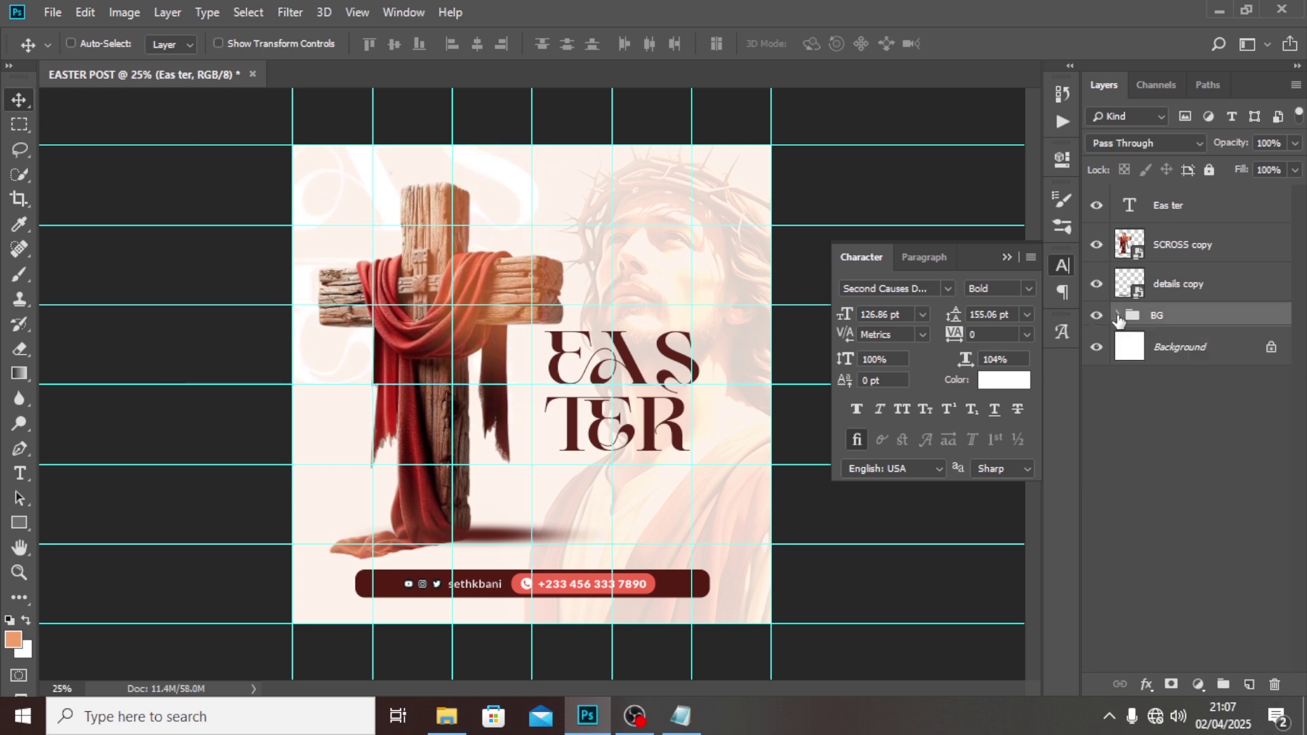
click(1156, 221)
Add a HAPPY text layer and place it above the EASTER title
key(t)
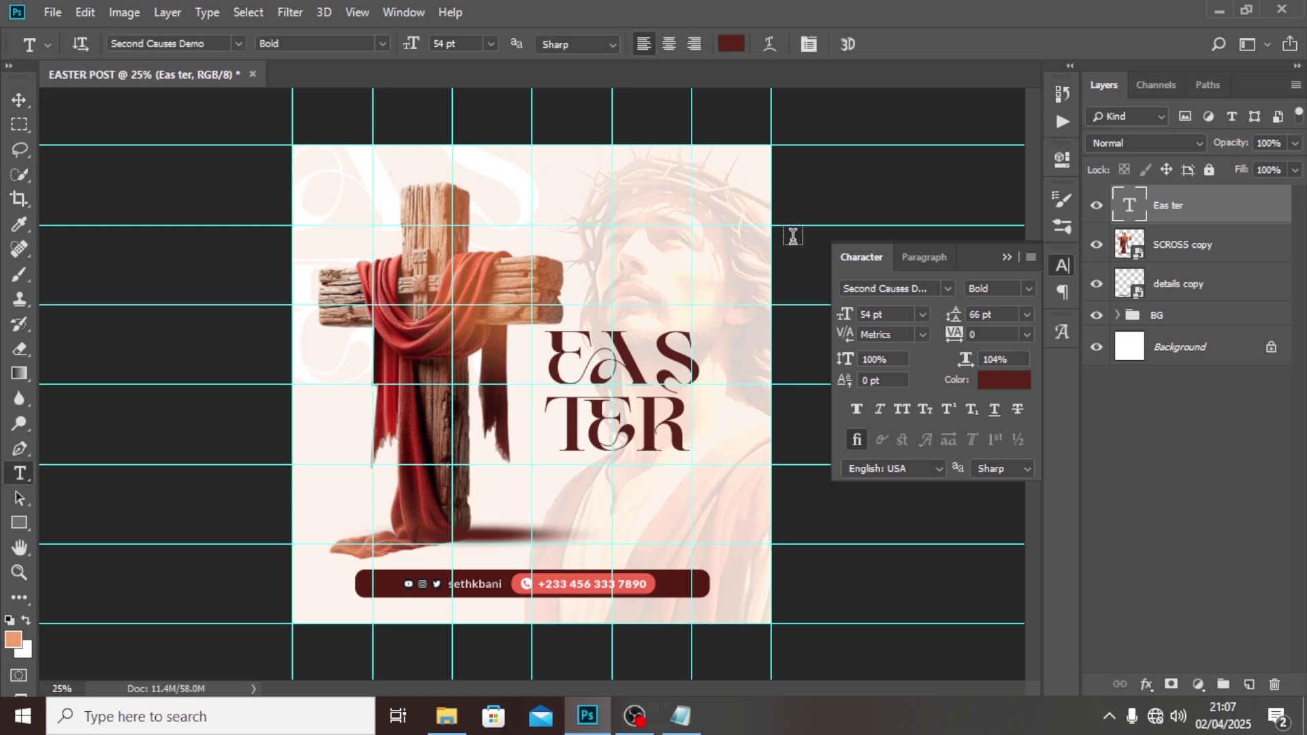
click(641, 268)
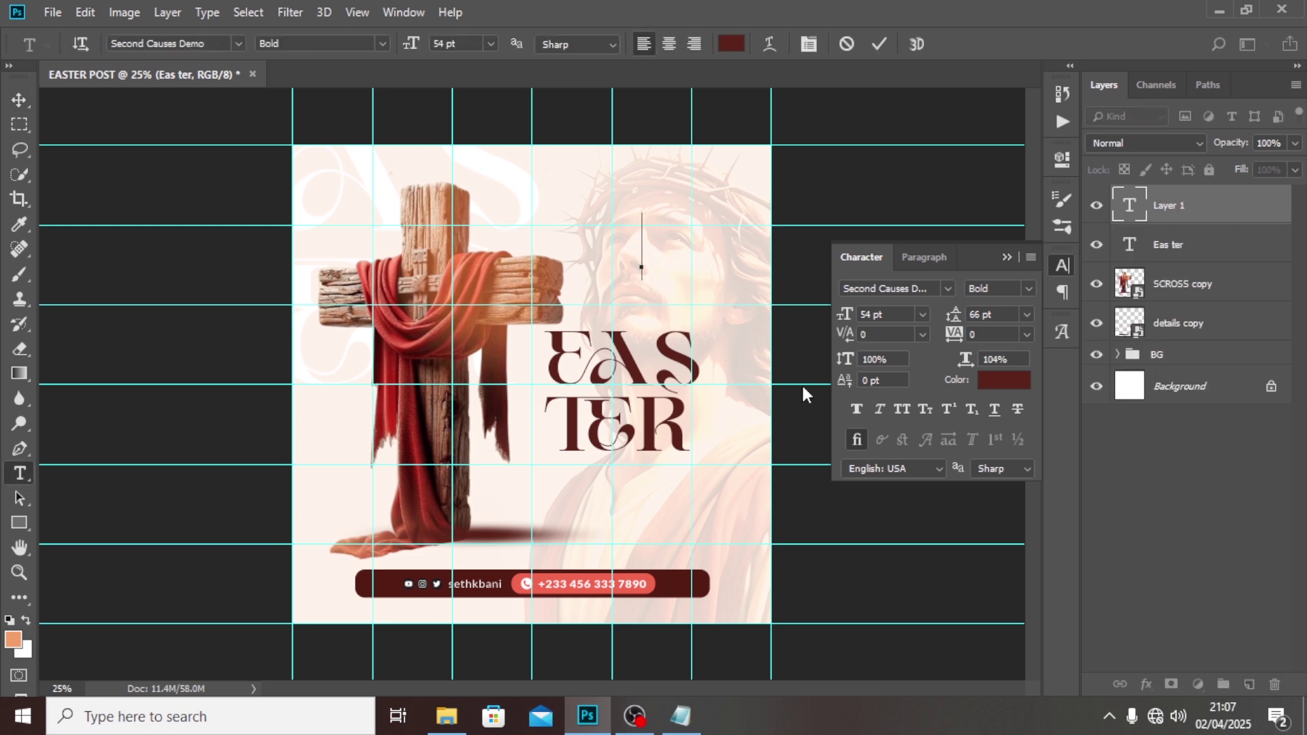
text(Ha)
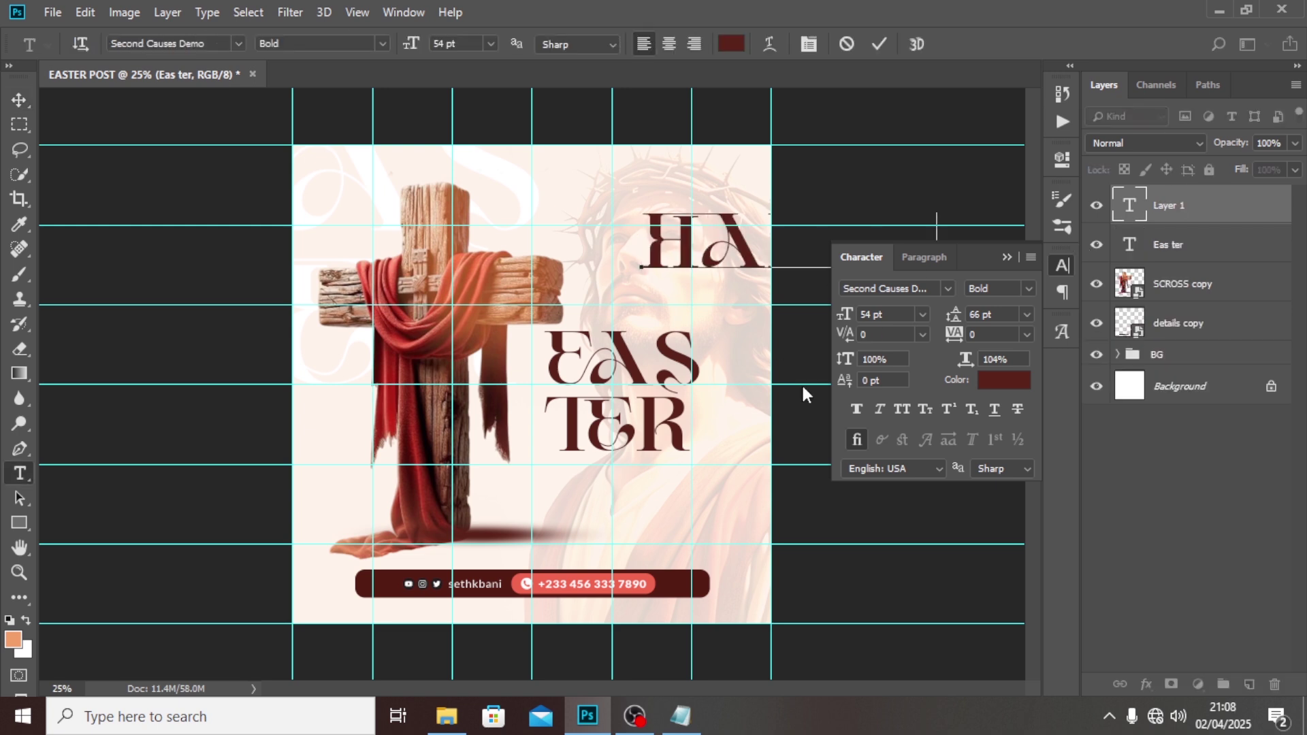
key(ctrl+Return)
key(v)
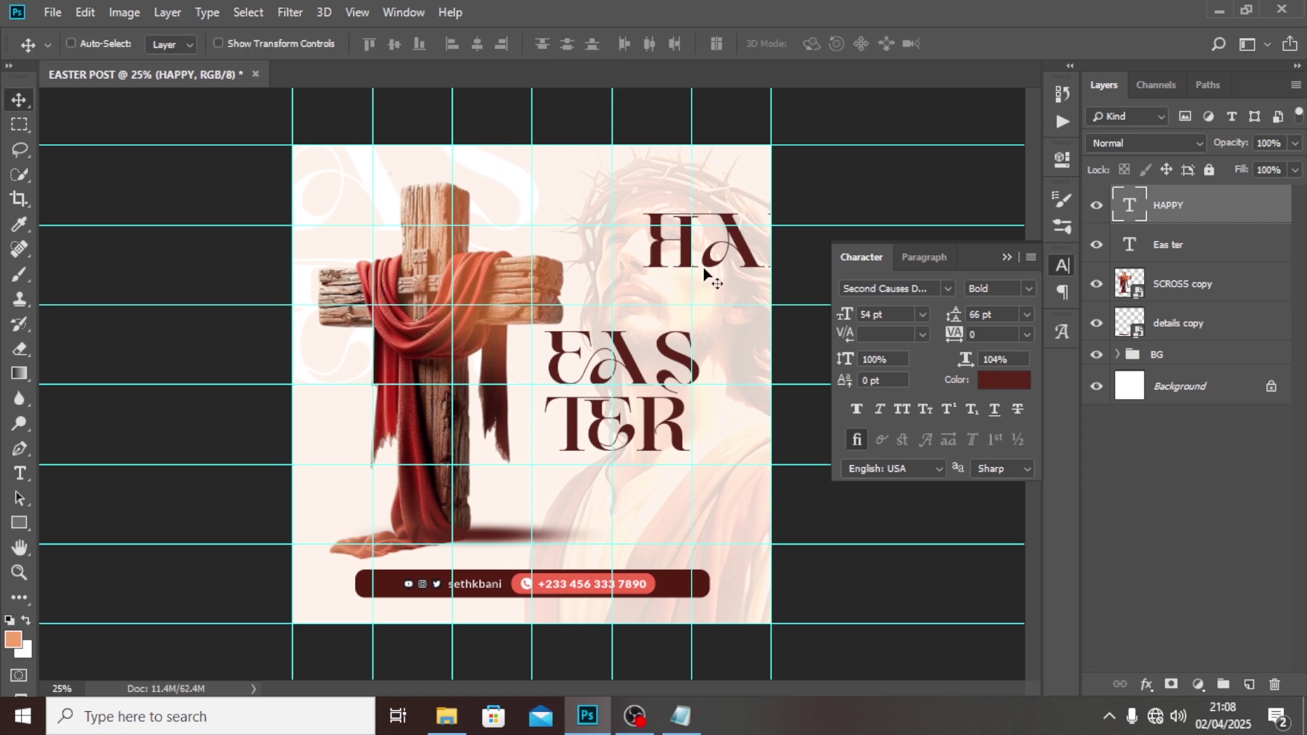
drag(704, 271, 636, 307)
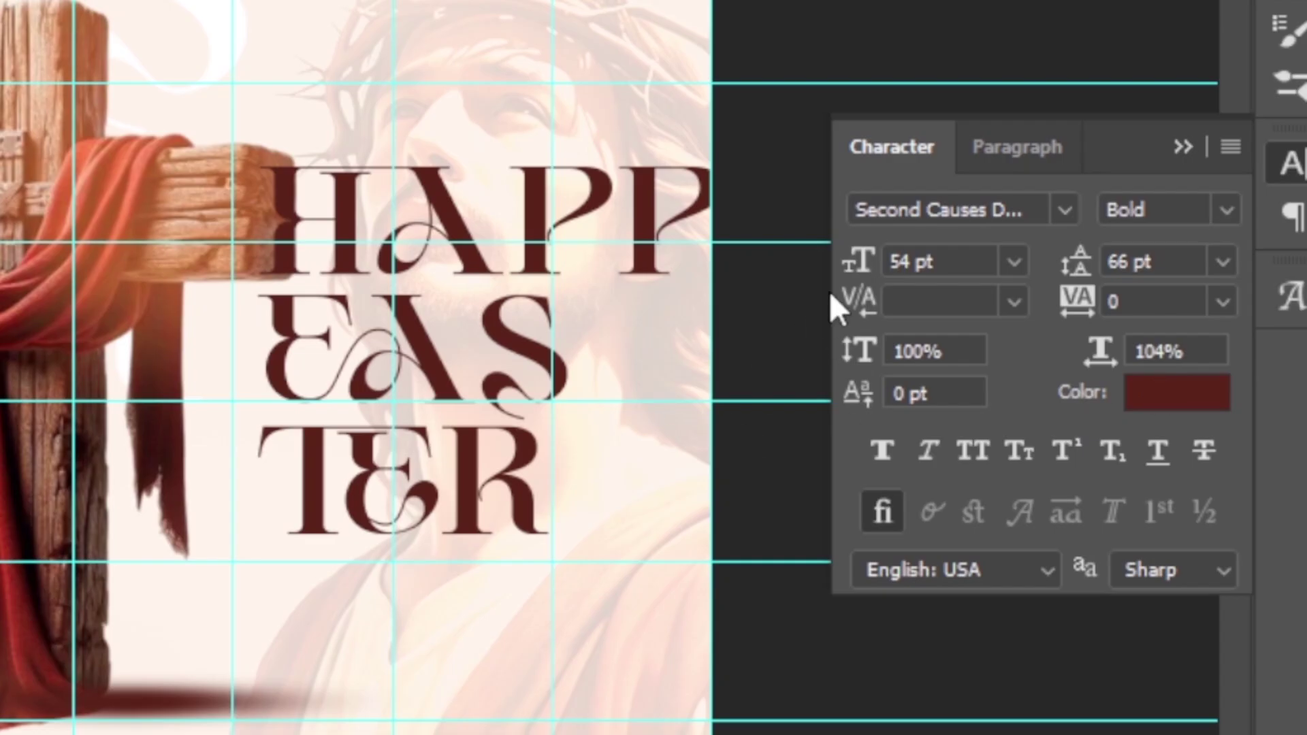
Set HAPPY to Lato at 22 pt with 200 tracking, centred over EASTER
click(1061, 204)
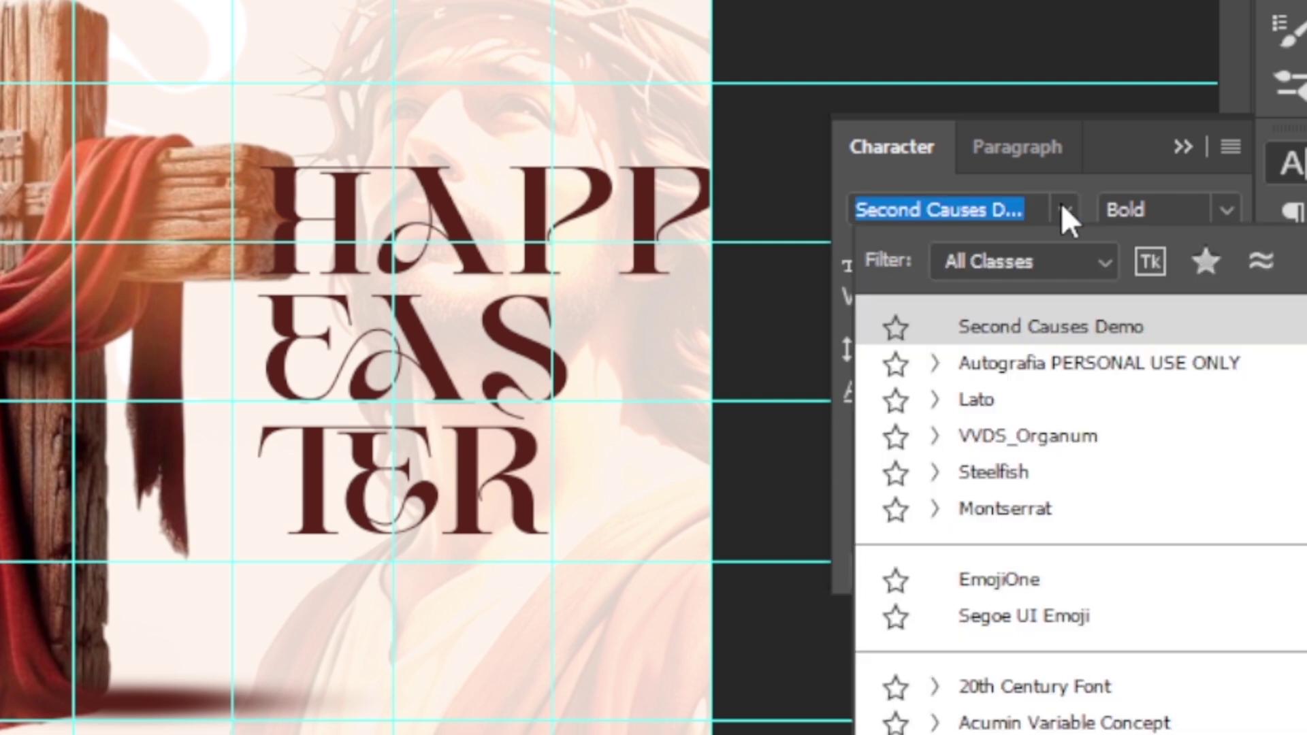
click(976, 399)
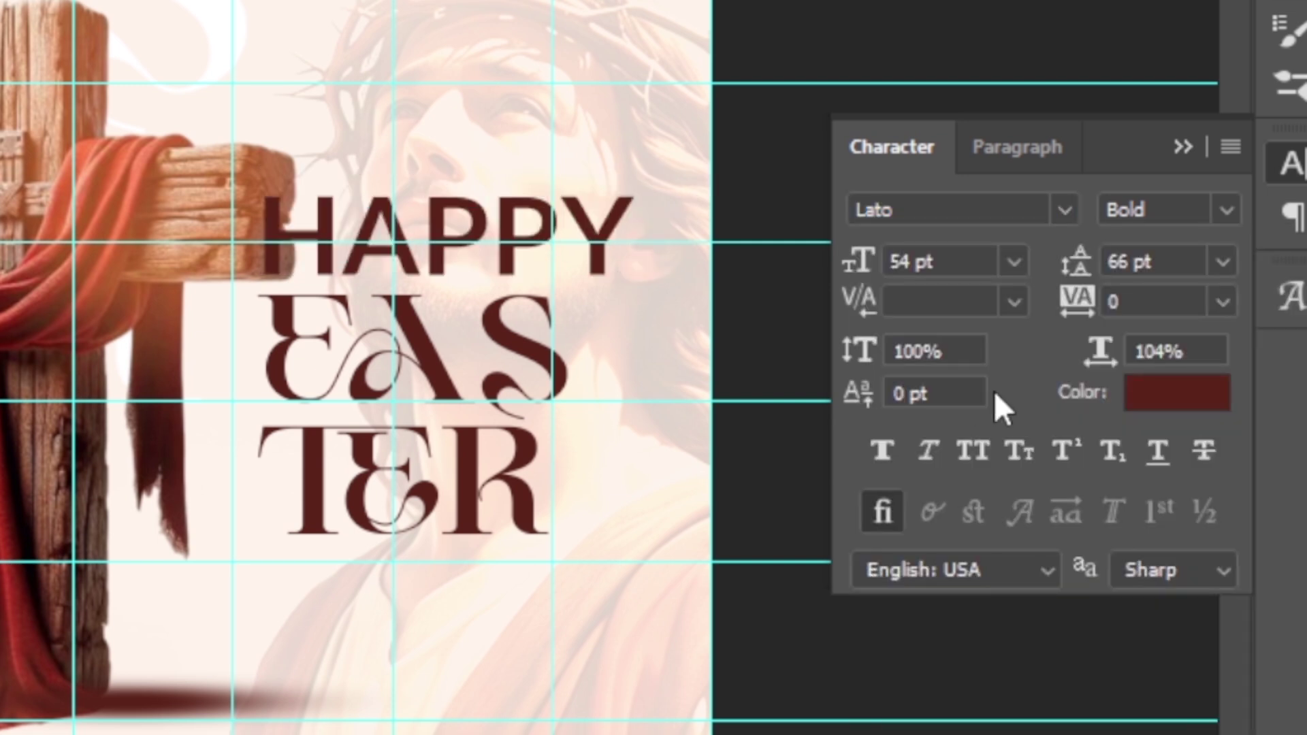
click(970, 262)
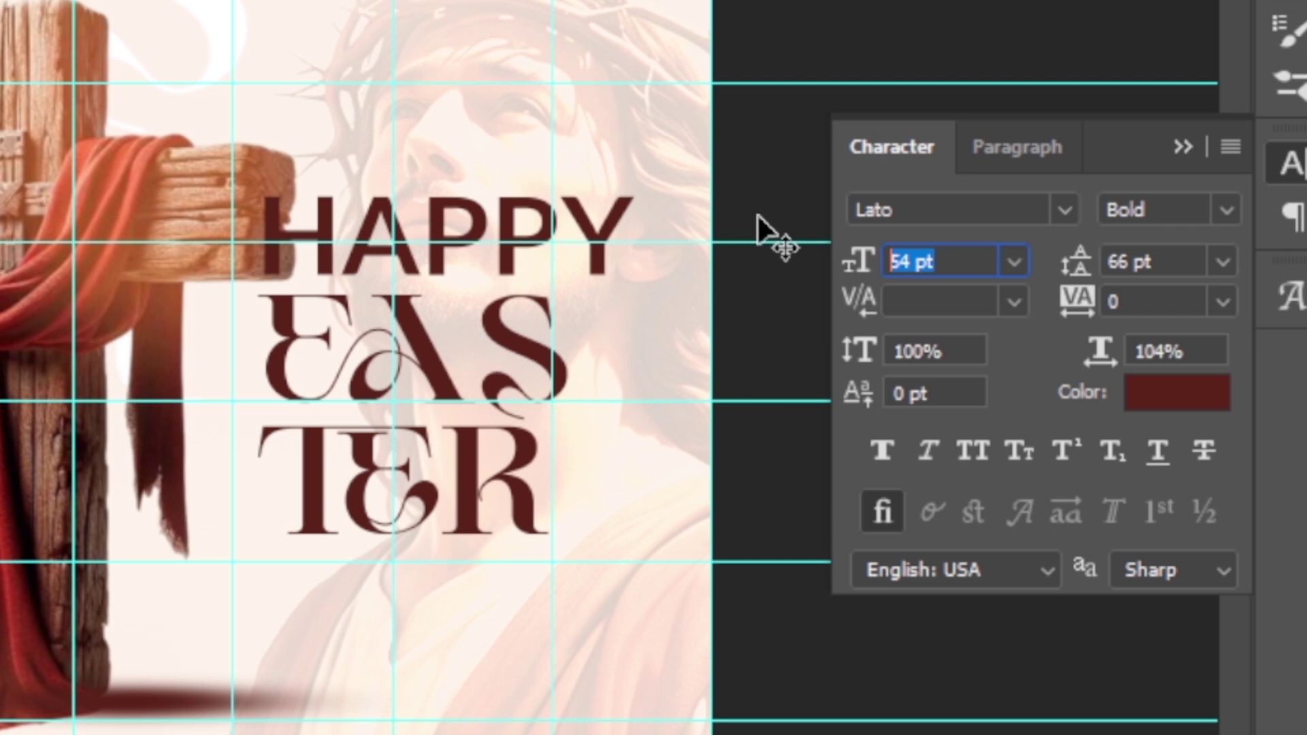
text(22)
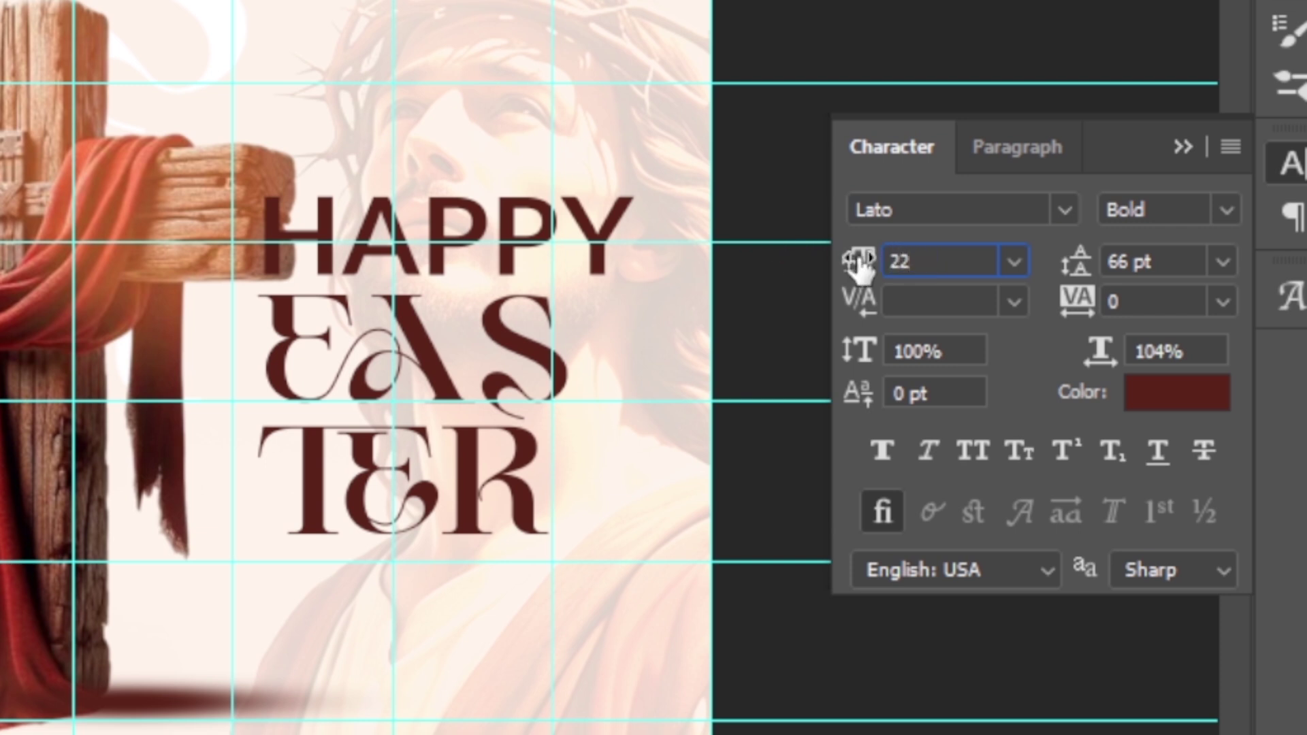
key(Return)
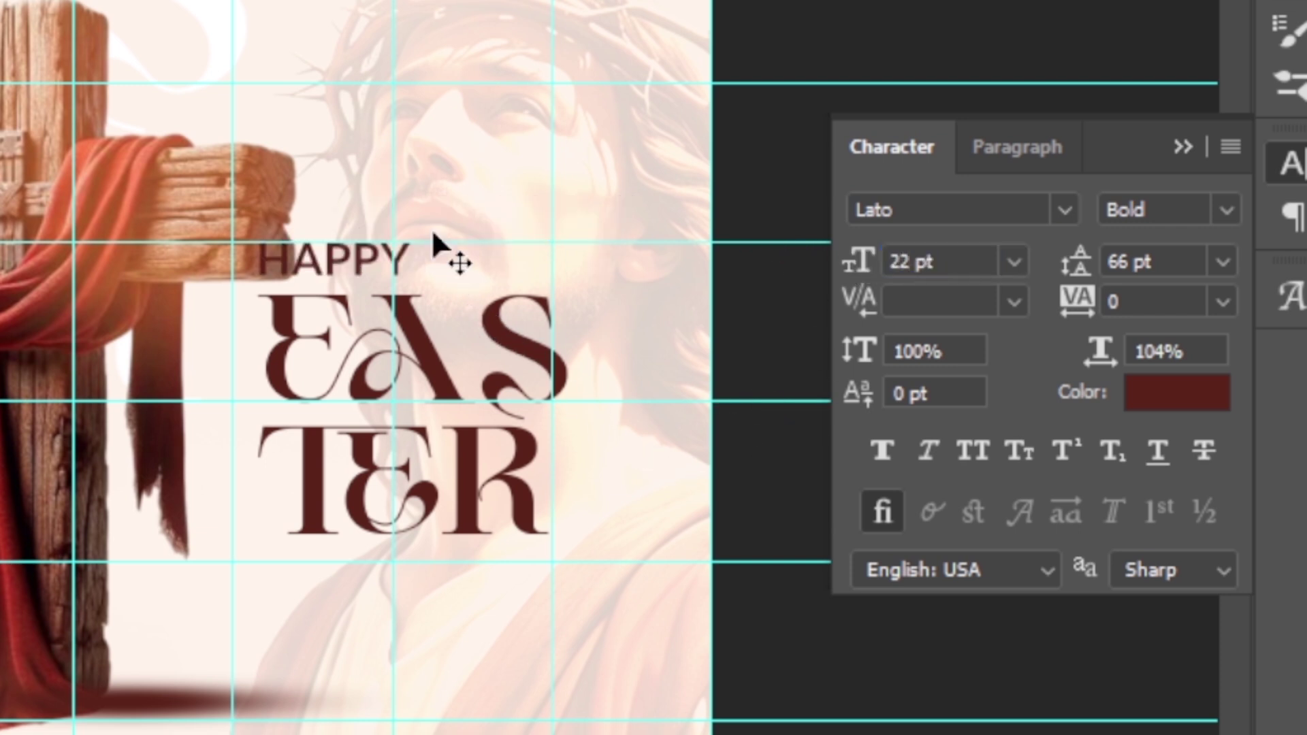
drag(438, 254, 475, 246)
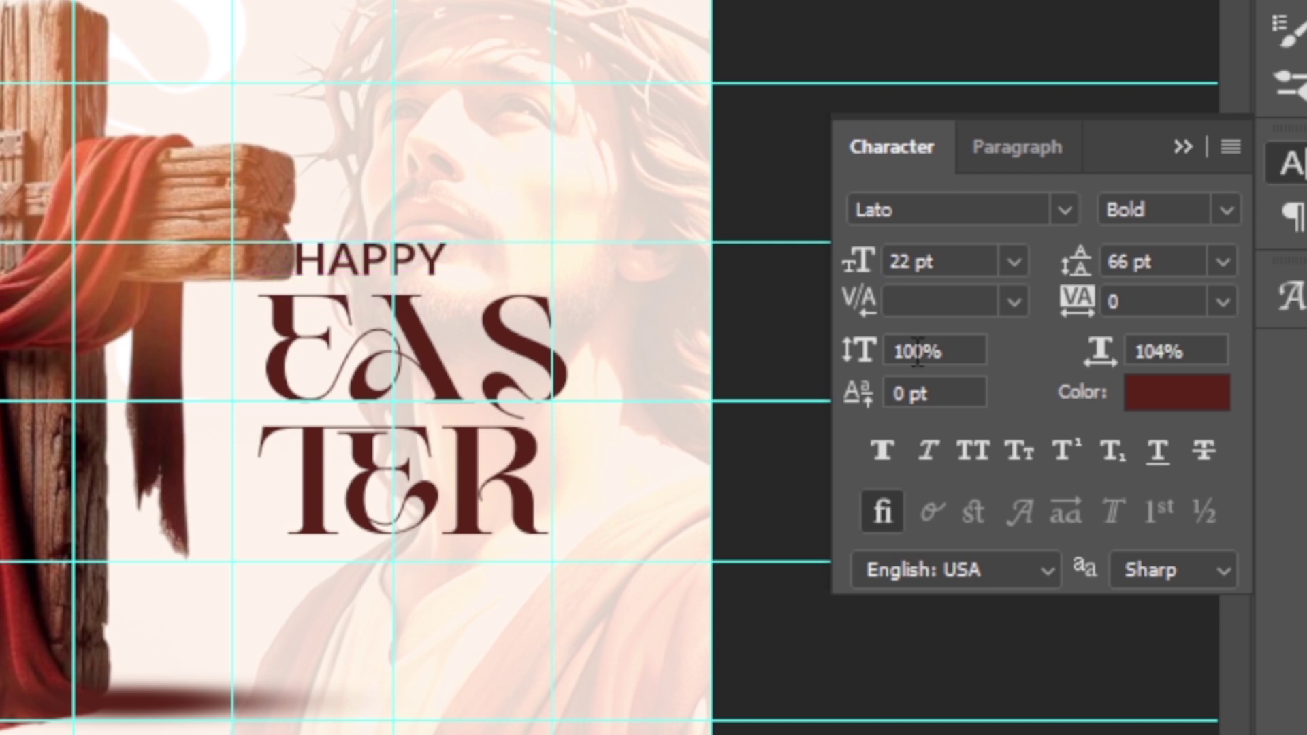
click(1075, 300)
text(200)
key(Return)
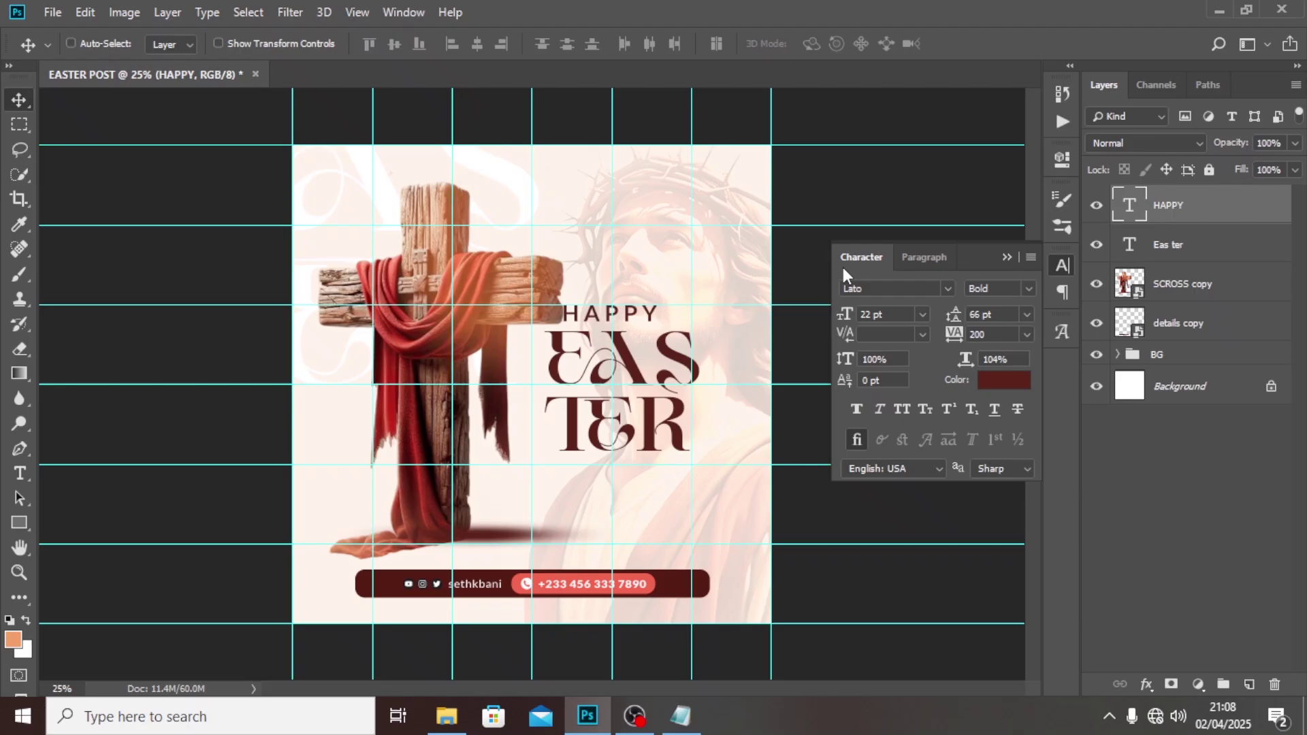
Nudge HAPPY right and down, hide the guides, and widen its tracking to 300
key(shift+Right)
key(shift+Right)
key(shift+Right)
key(shift+Right)
key(shift+Right)
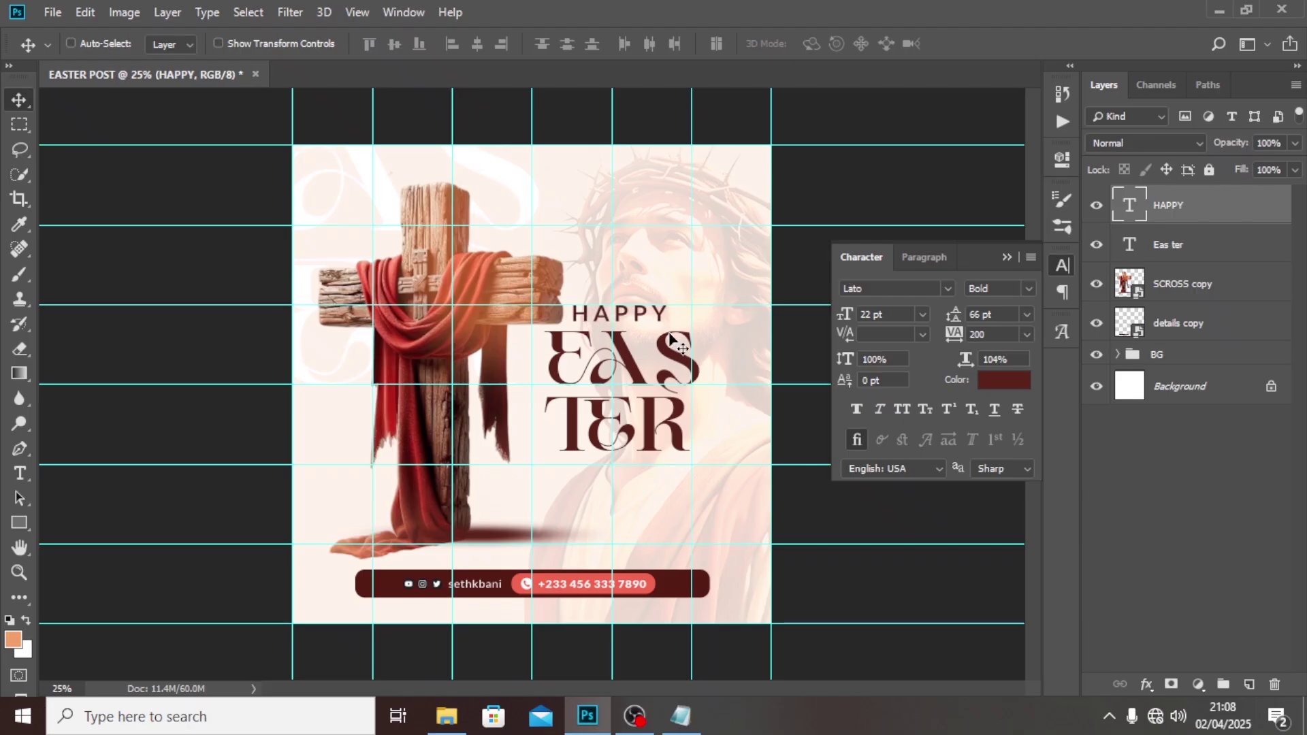
key(shift+Down)
key(shift+Down)
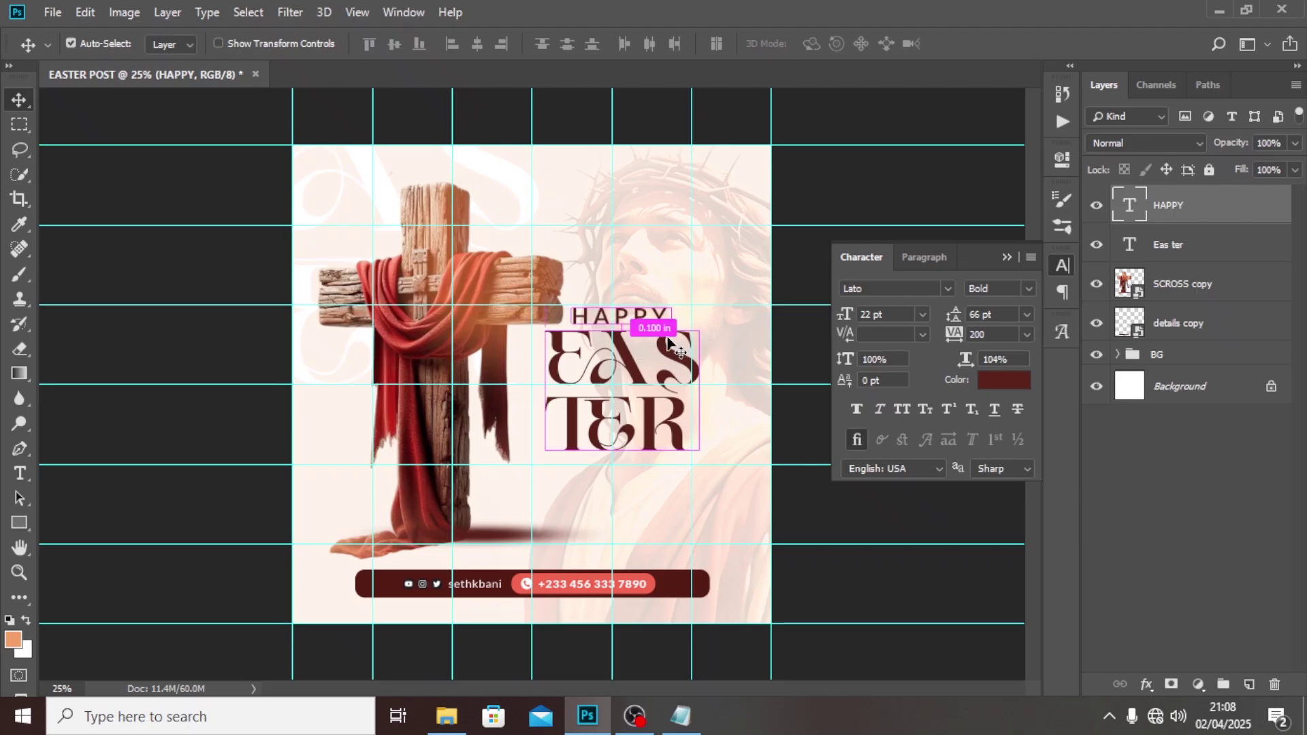
key(ctrl+semicolon)
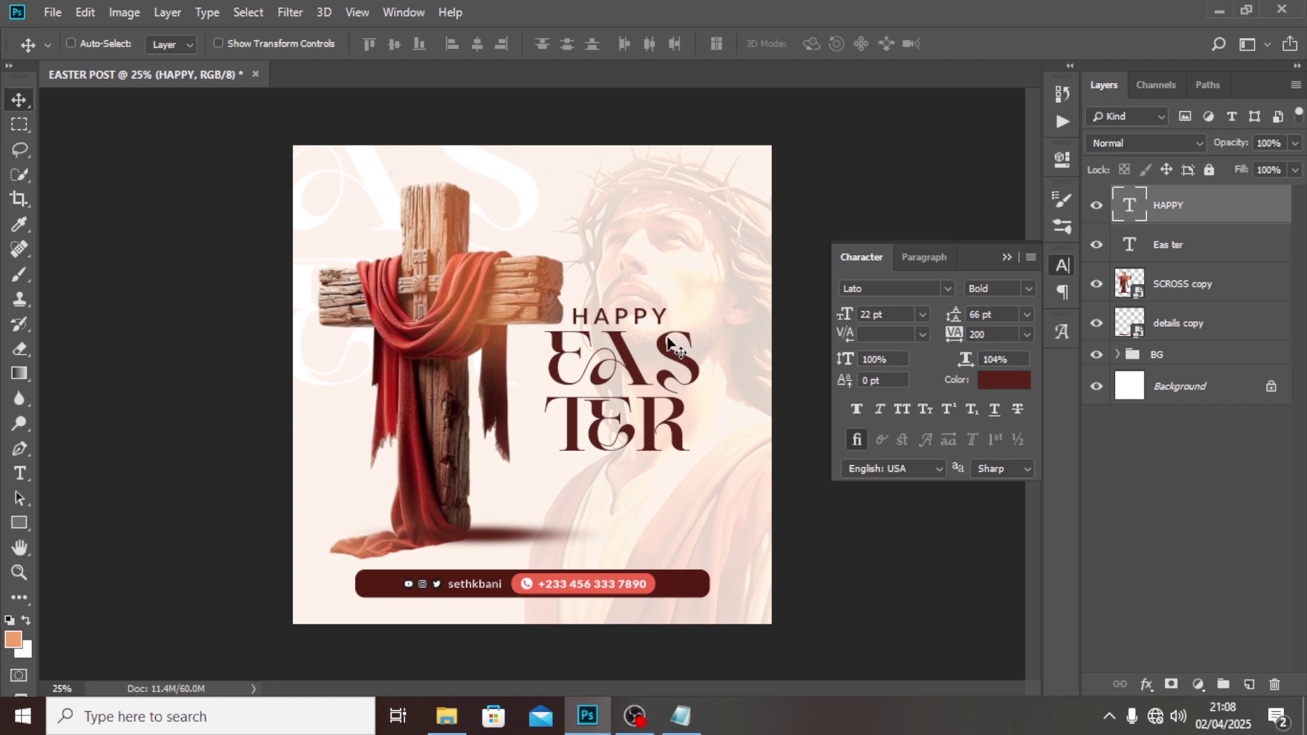
click(987, 334)
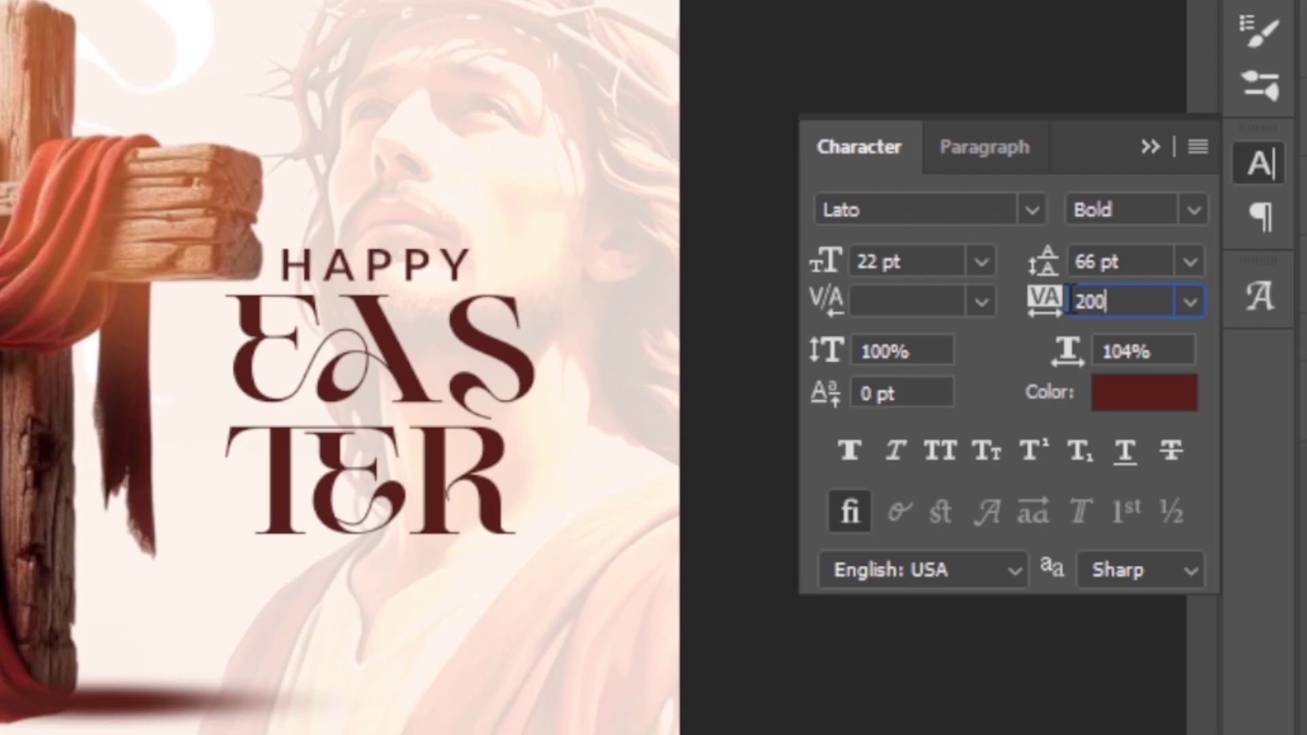
double_click(987, 334)
text(300)
key(Return)
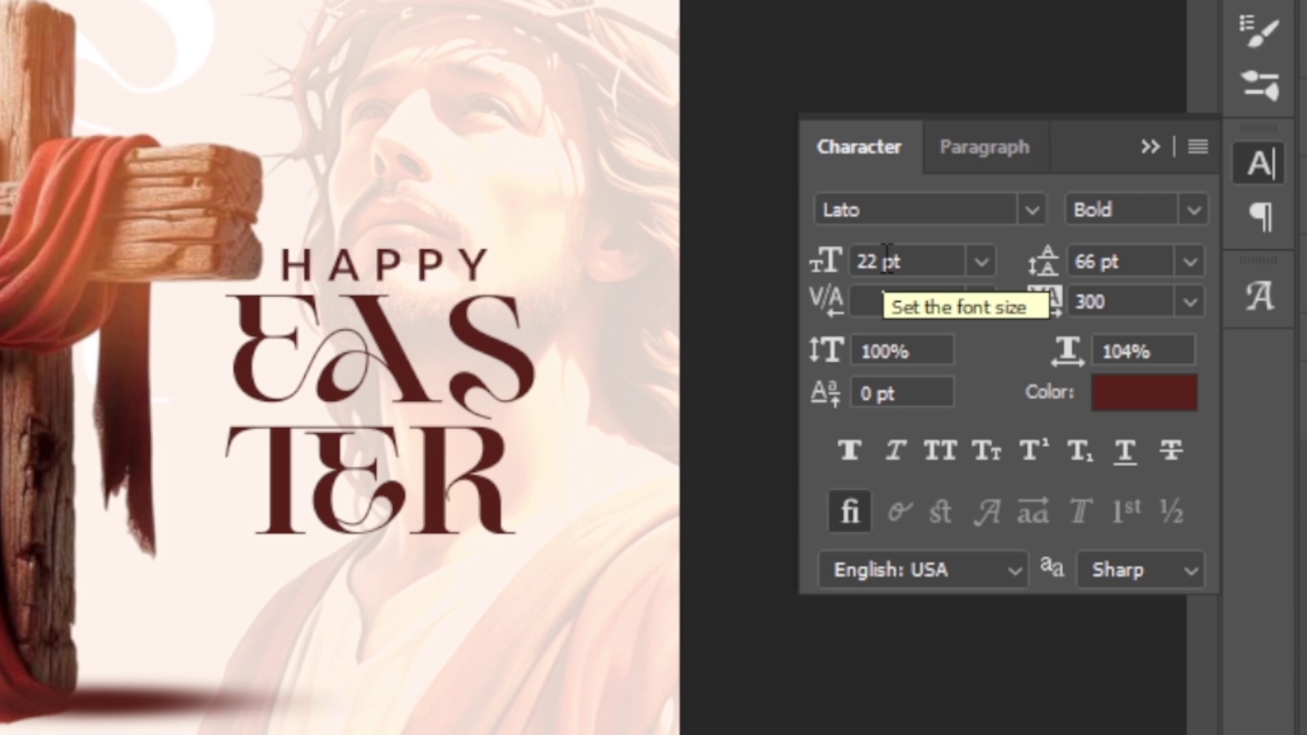
Change HAPPY's text colour to the darker red-brown 390a00
click(1120, 401)
drag(753, 438, 762, 467)
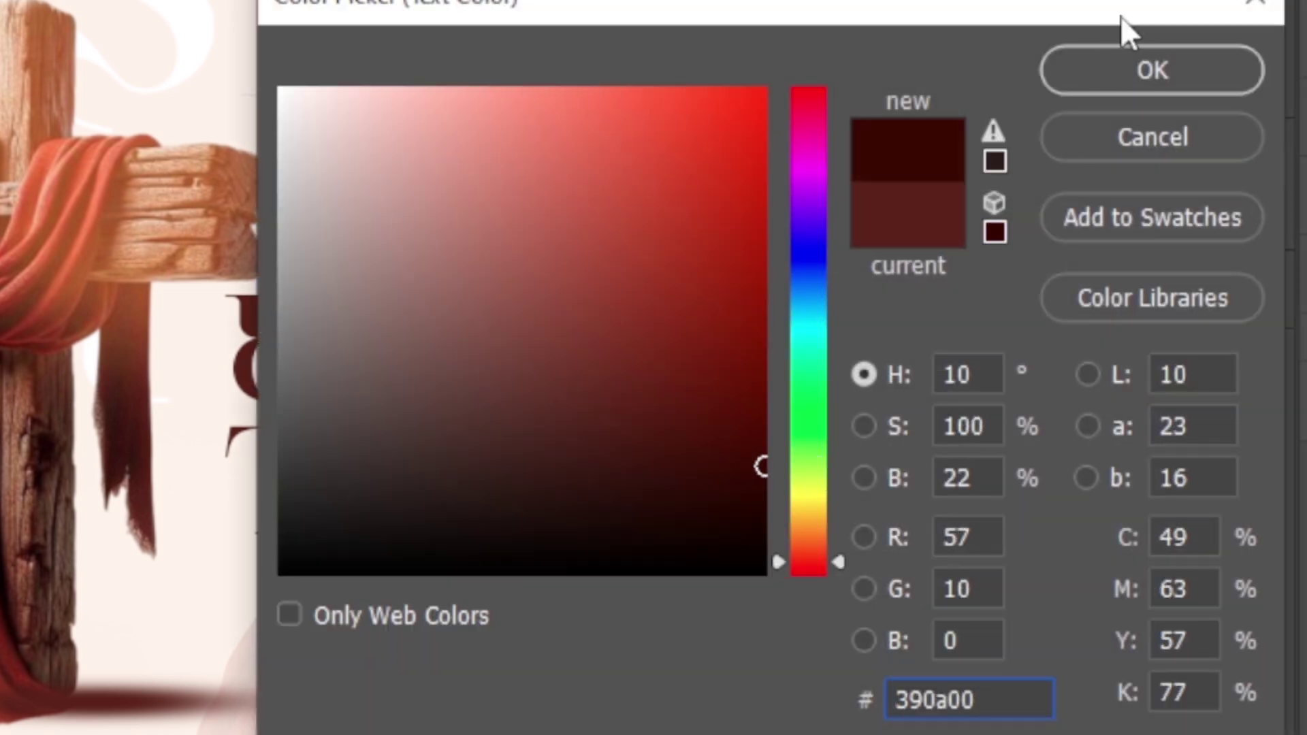
click(1117, 83)
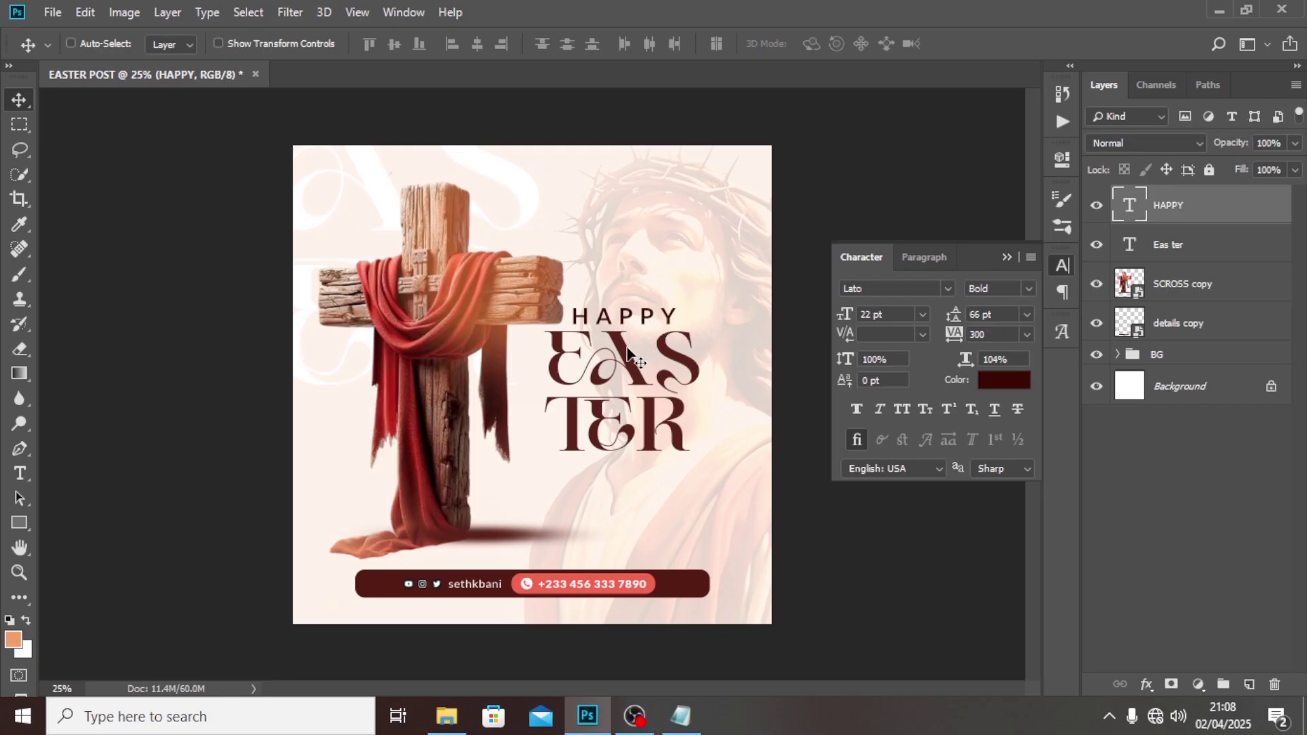
Nudge the Eas ter layer slightly left under HAPPY, then reselect the HAPPY layer
click(1166, 246)
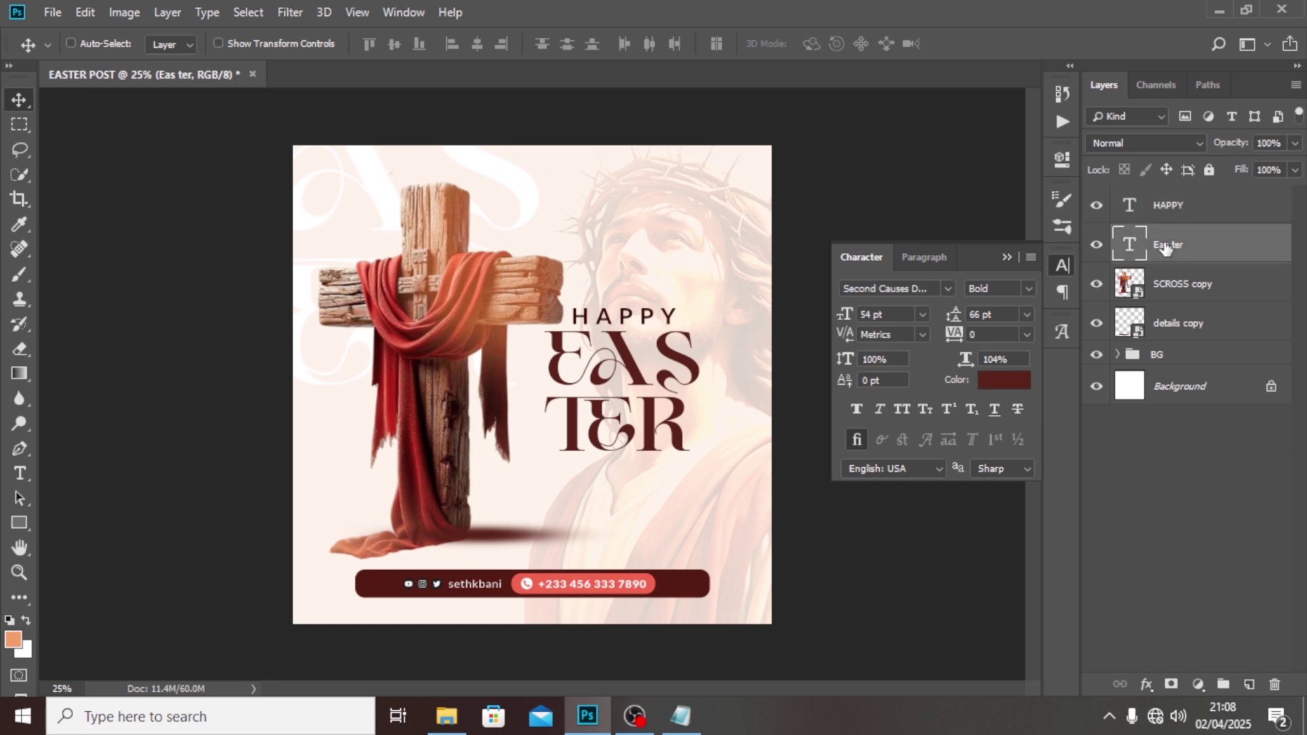
key(shift+Left)
key(shift+Left)
key(shift+Left)
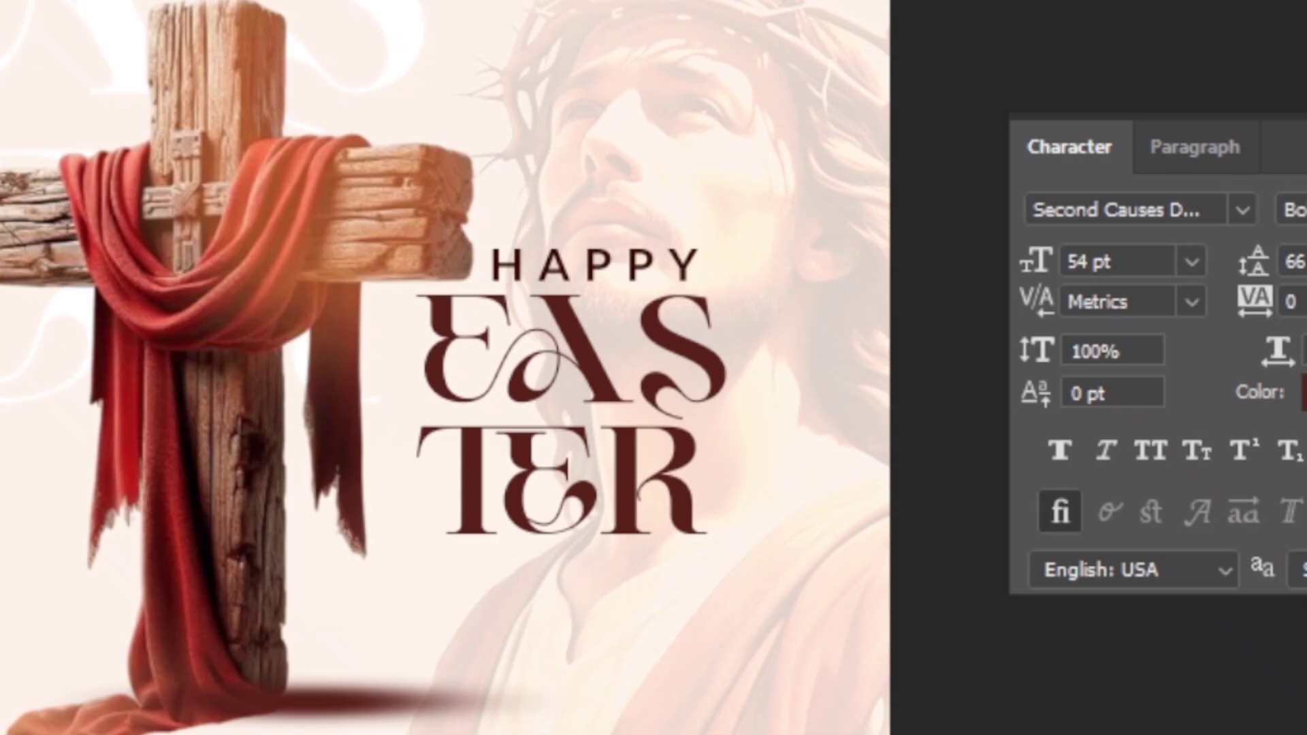
key(Right)
key(Right)
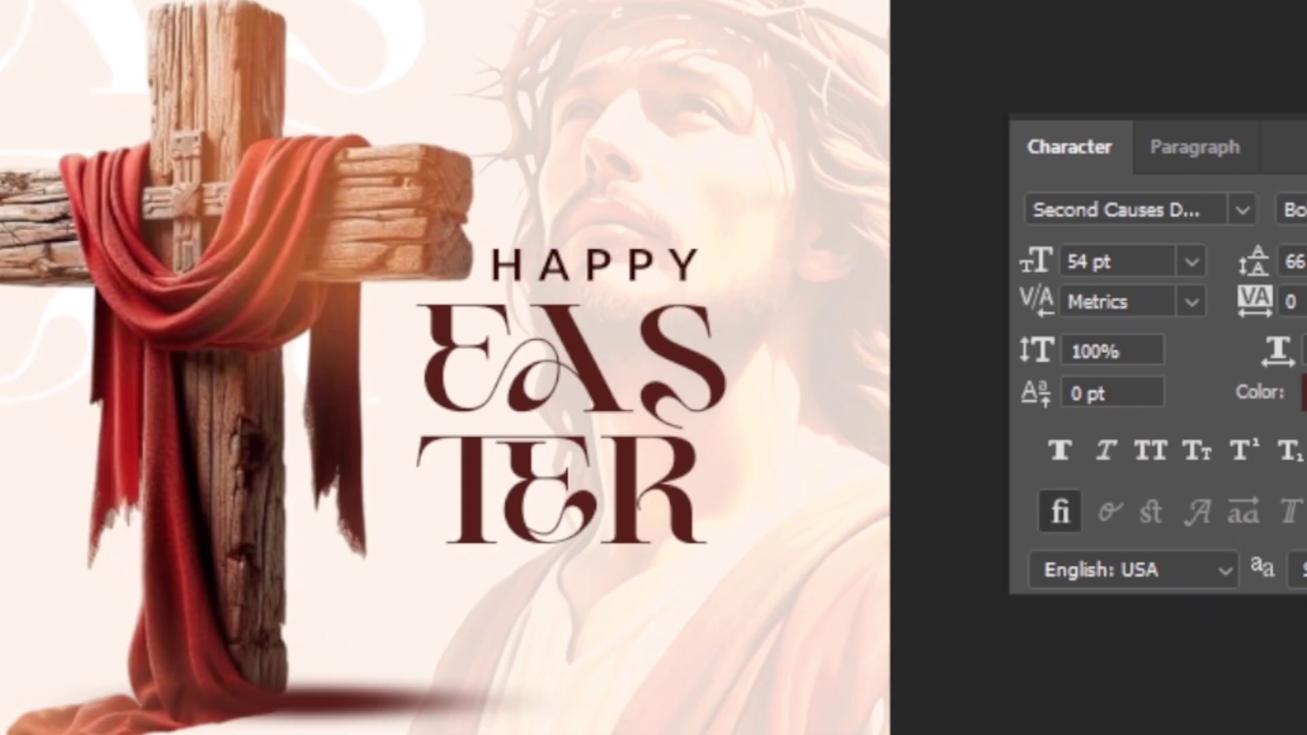
click(1187, 208)
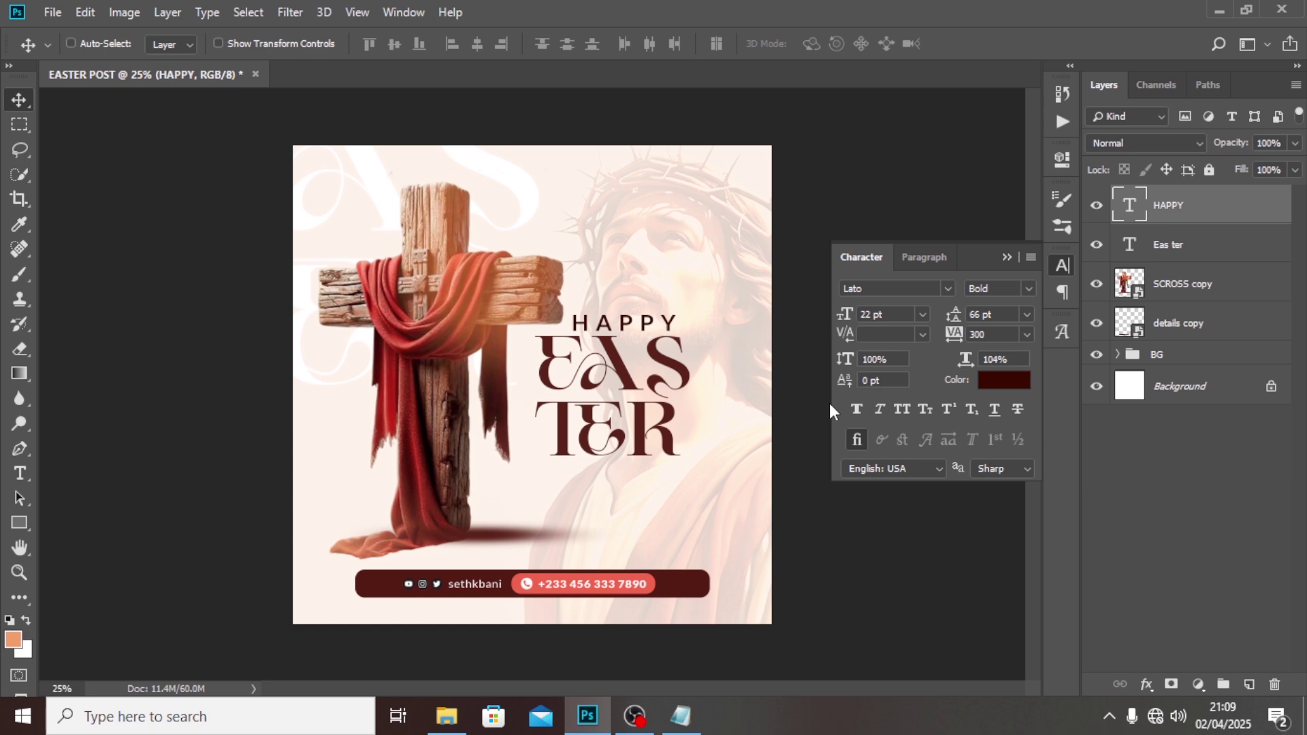
Paste the blessing line from the notes into a paragraph text box below EASTER
click(19, 473)
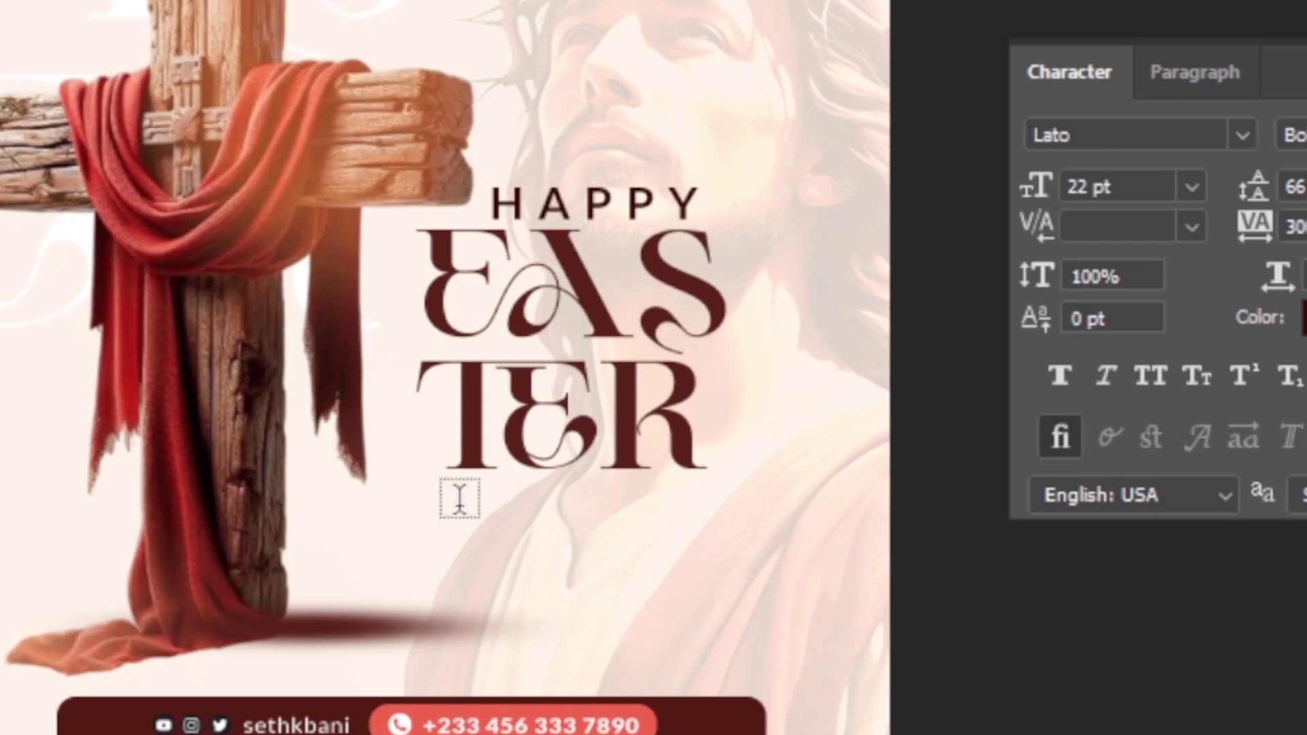
drag(457, 500, 669, 676)
key(alt+Tab)
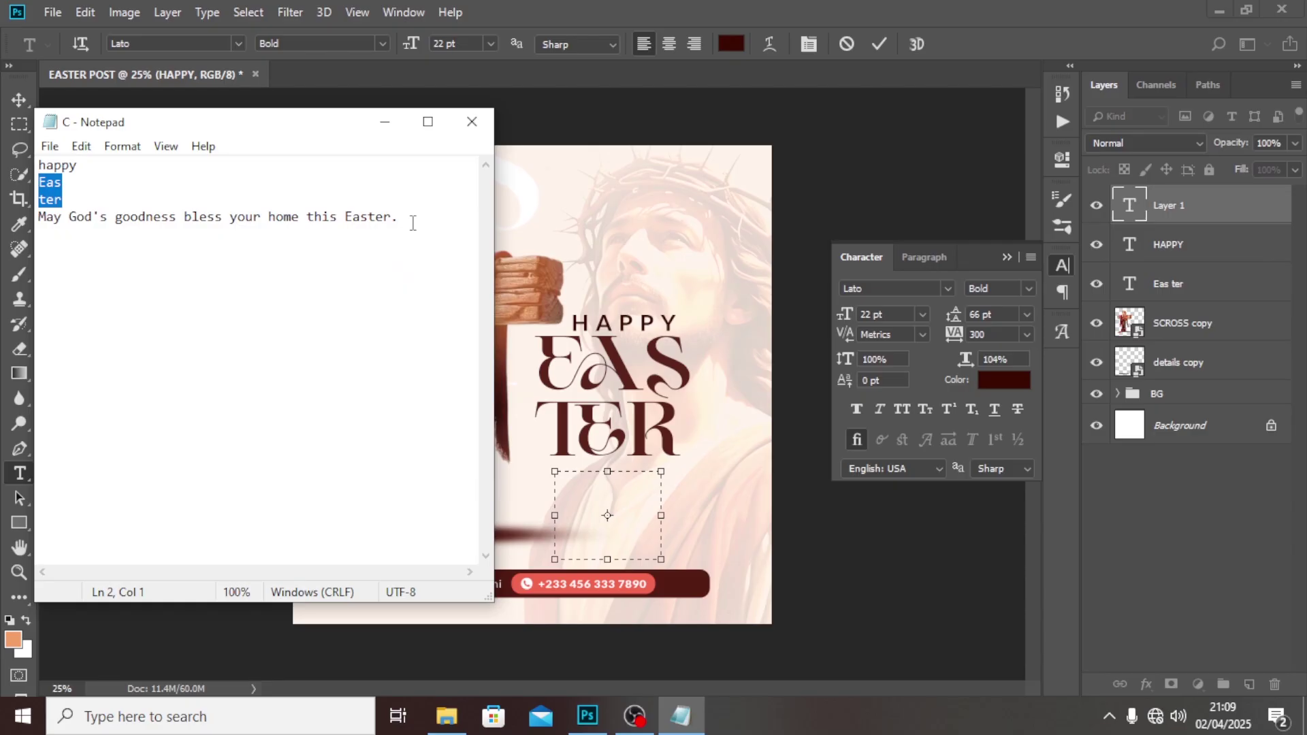
drag(409, 218, 37, 218)
key(ctrl+c)
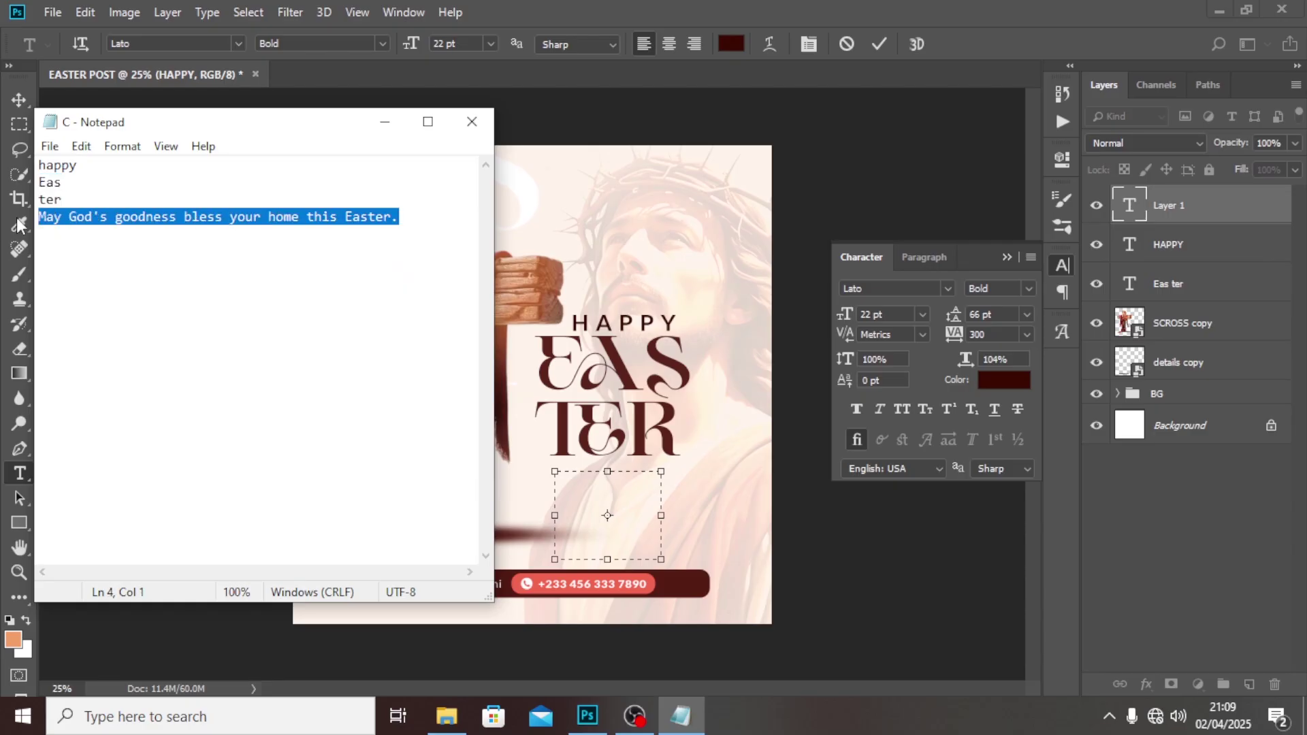
key(alt+Tab)
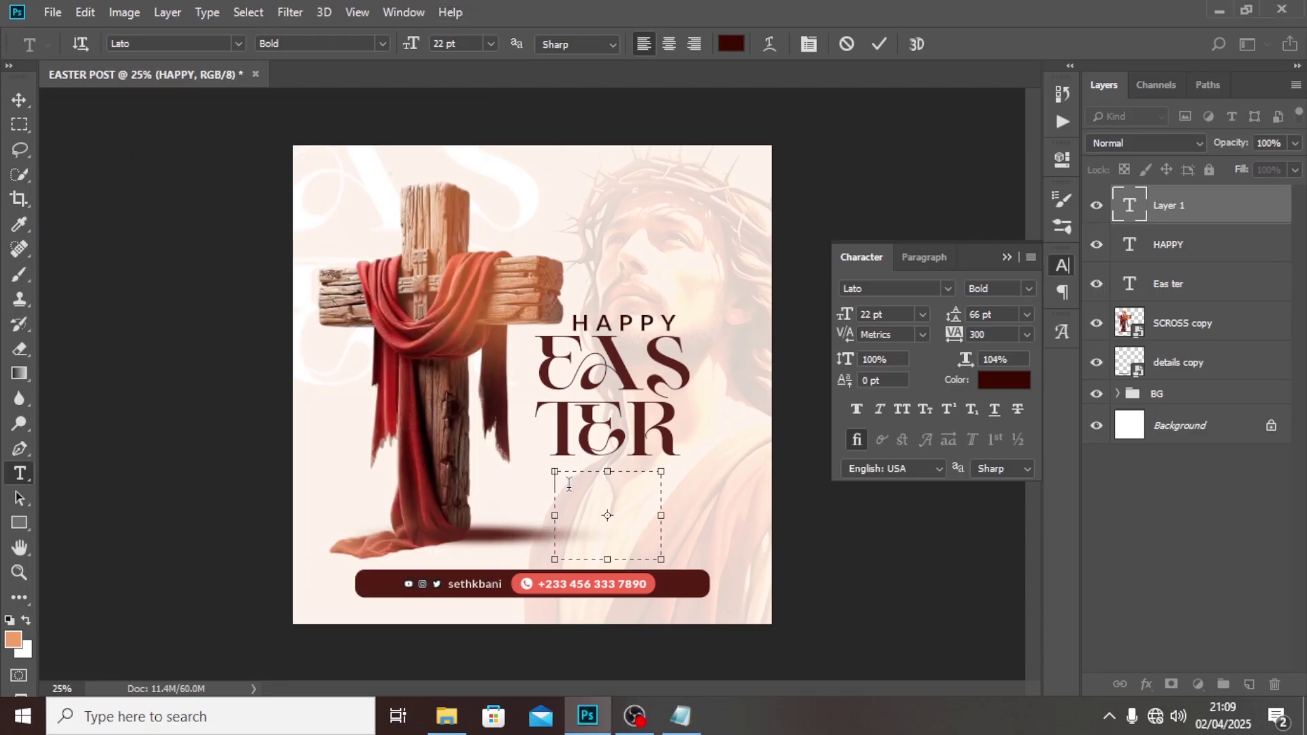
key(ctrl+v)
click(1136, 204)
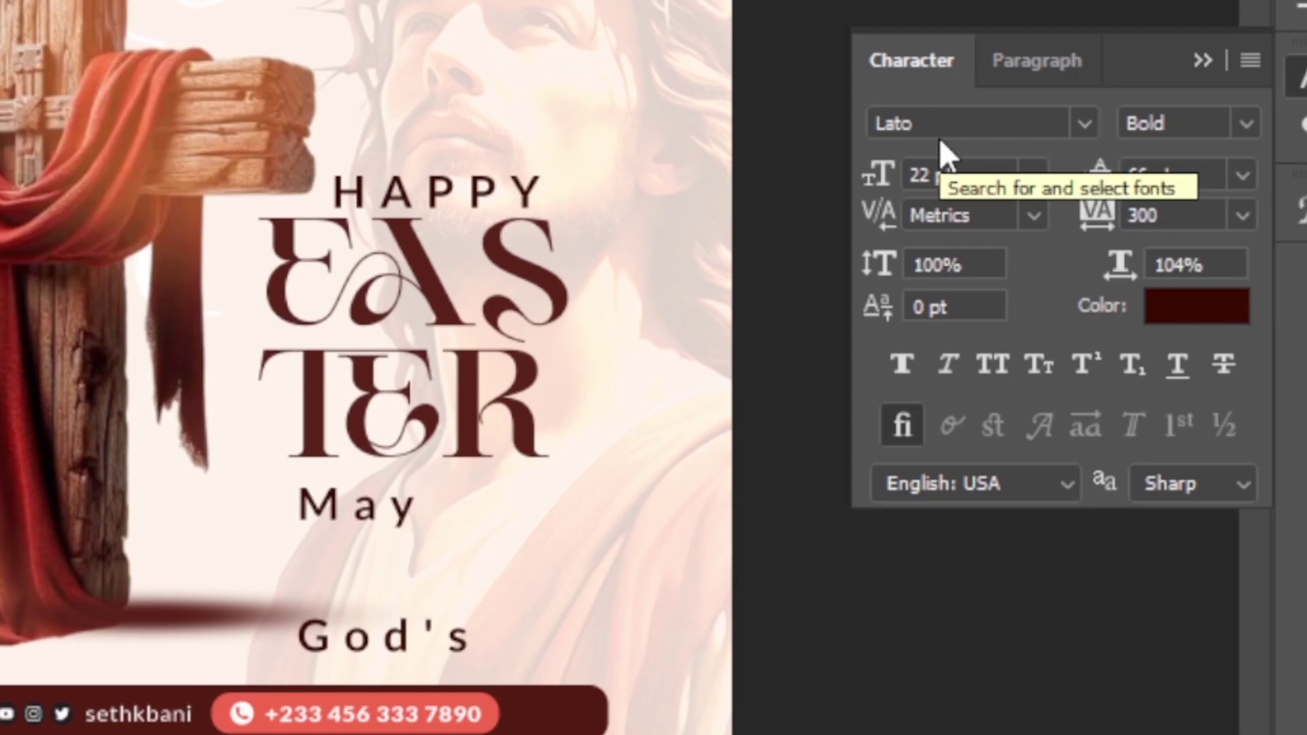
Set the blessing paragraph's font size to 9 pt
click(953, 175)
text(11)
key(Return)
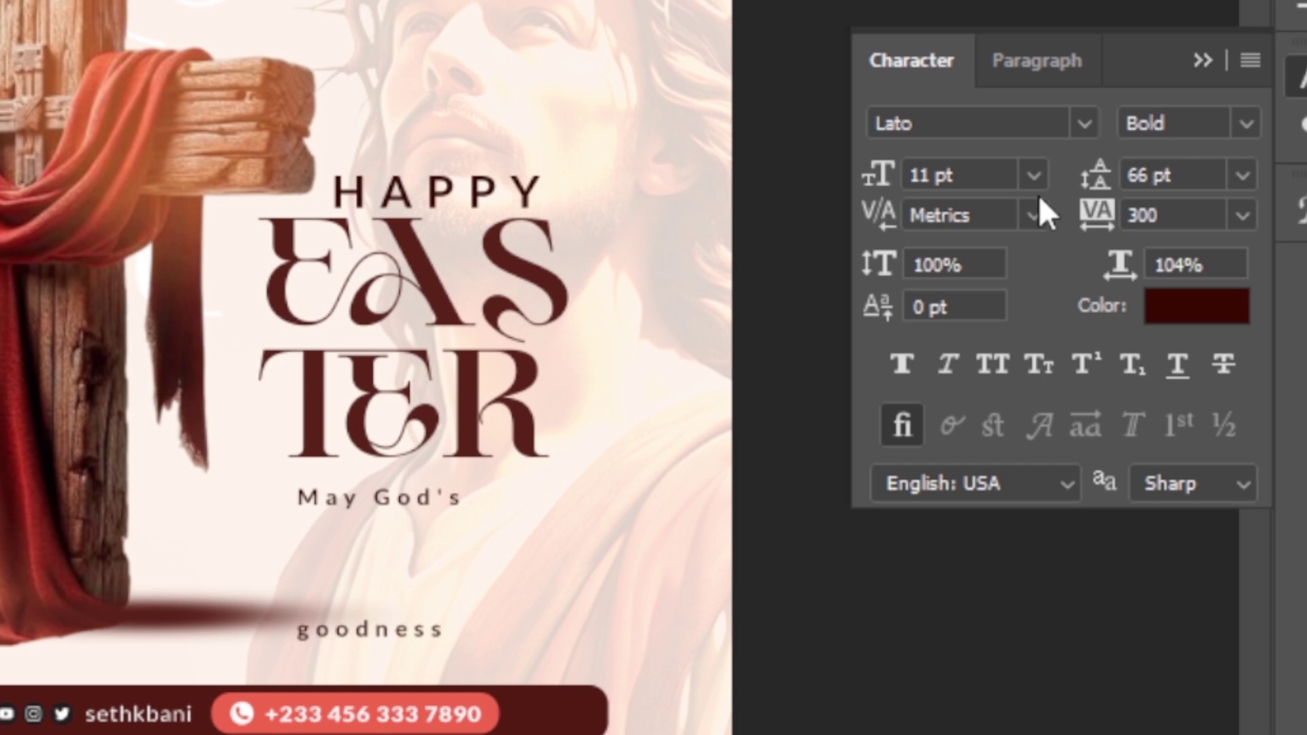
click(1015, 168)
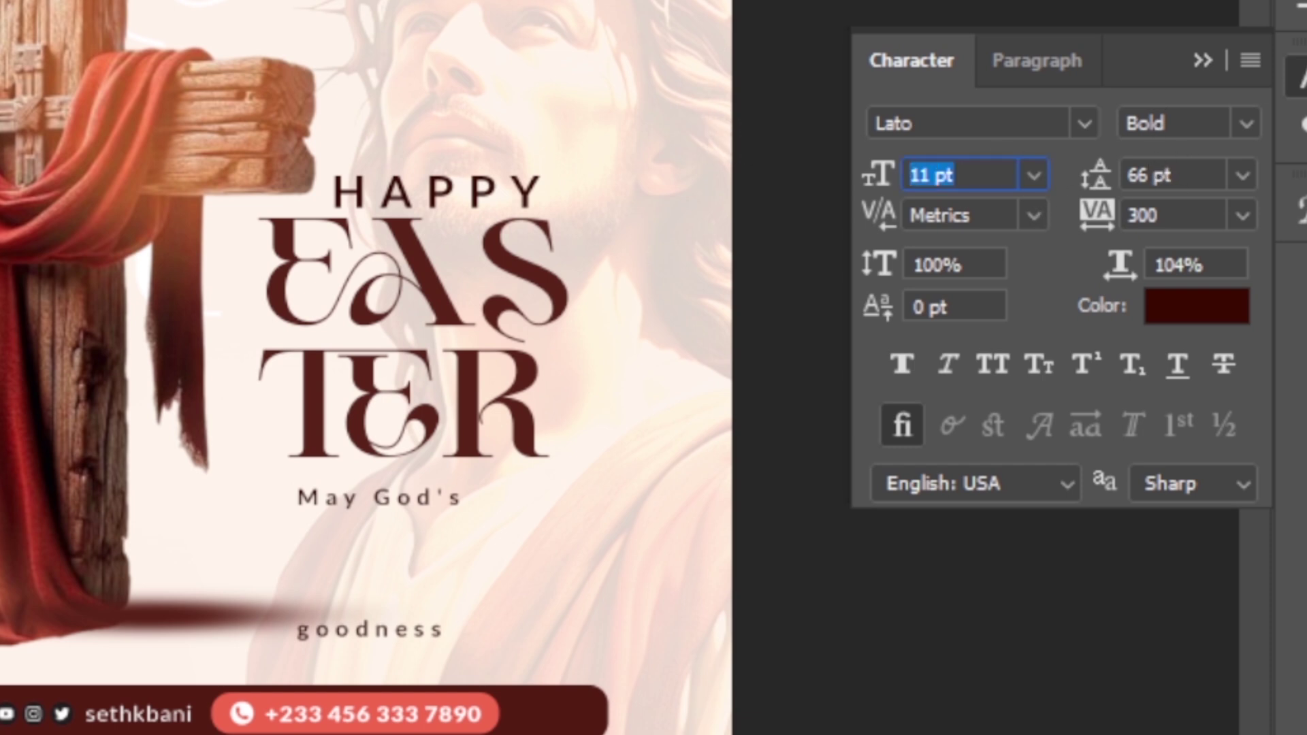
text(9)
key(Return)
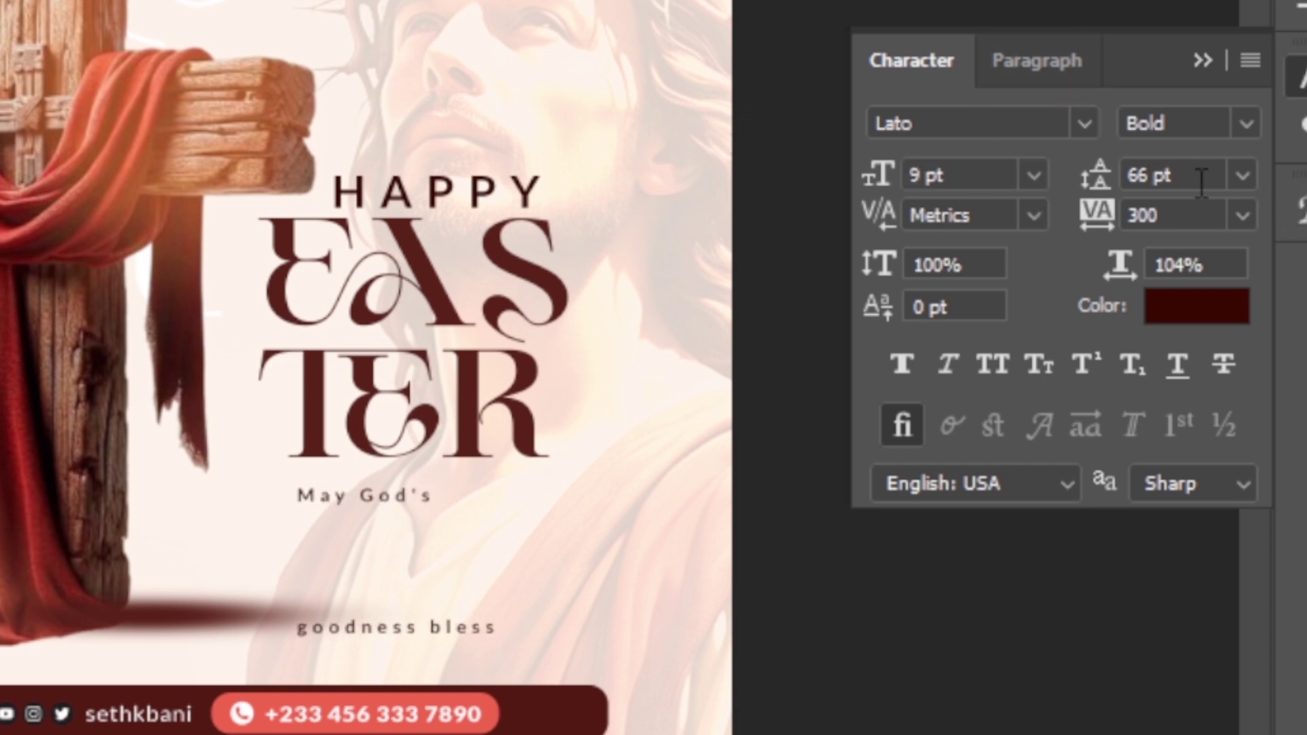
Give the blessing 11 pt line spacing and 300 letter spacing
click(1168, 175)
drag(1168, 176, 1058, 153)
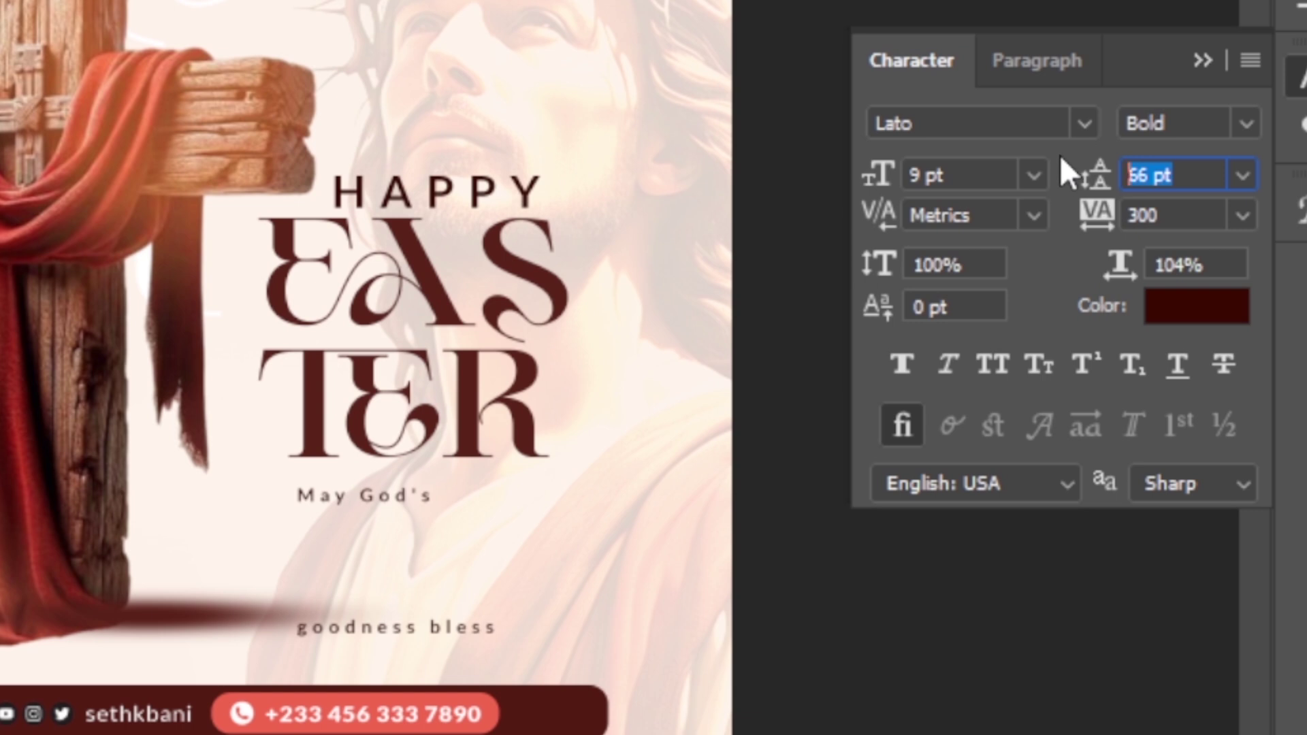
text(11)
key(Return)
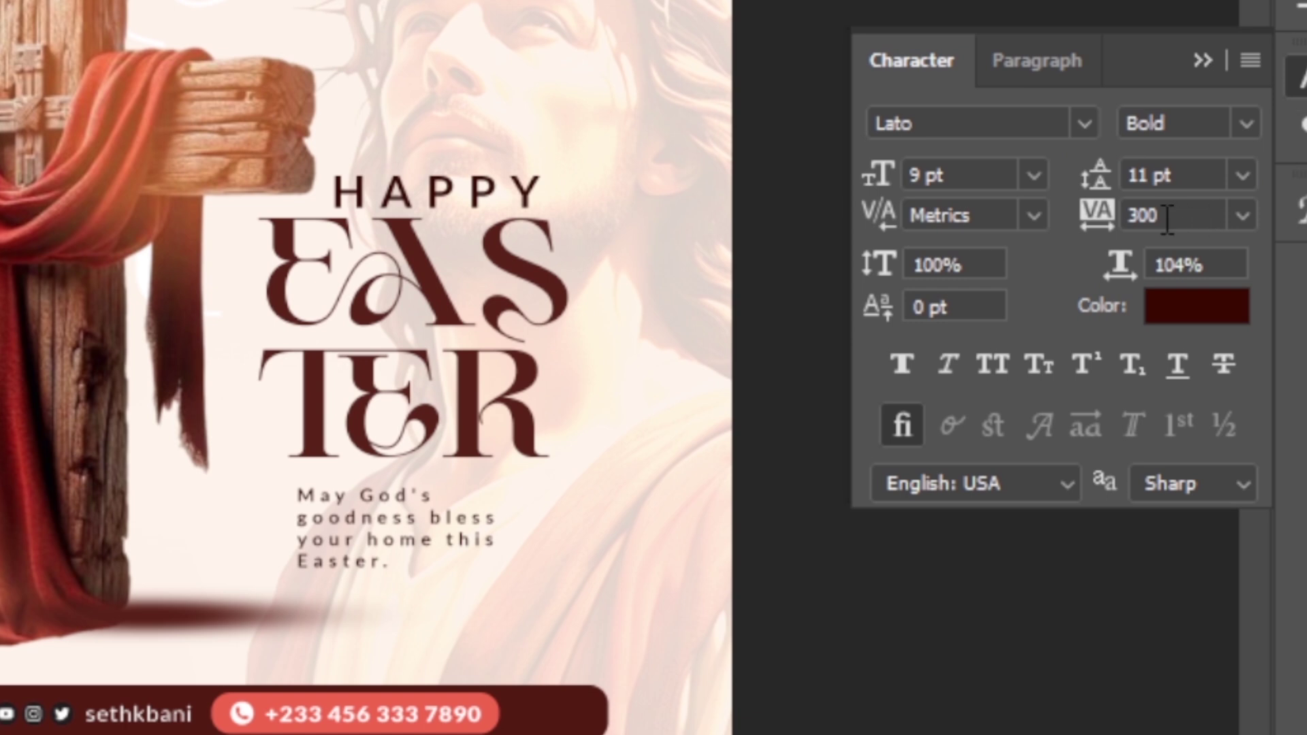
drag(1166, 217, 1084, 208)
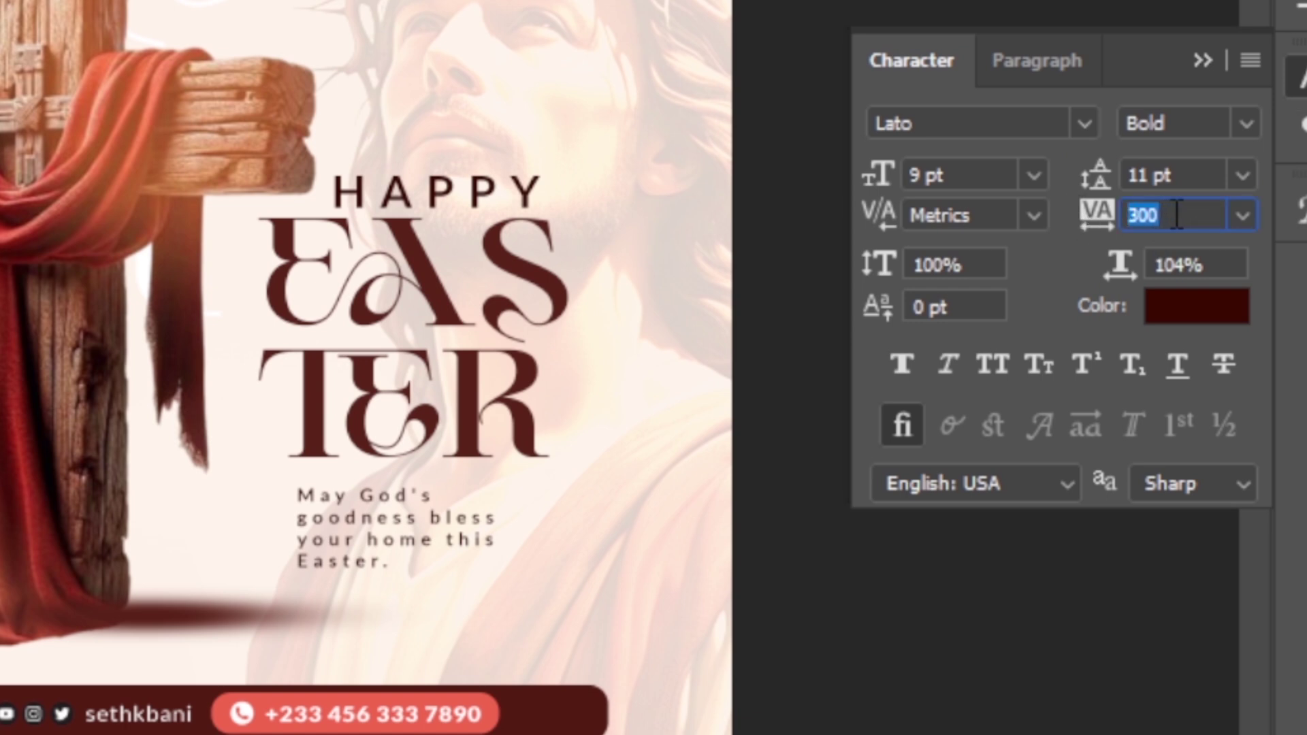
text(300)
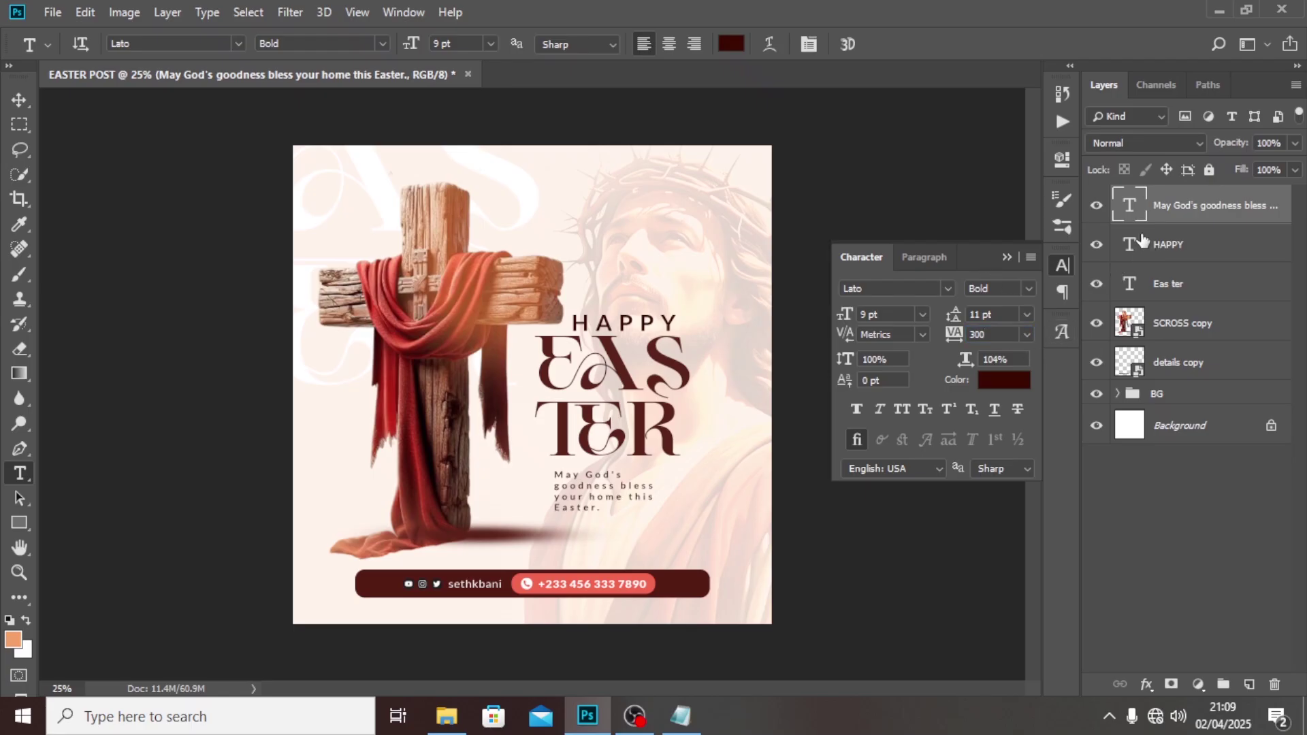
Reduce the blessing's tracking to 200 and narrow its text box so lines reflow
double_click(978, 334)
text(200)
key(Return)
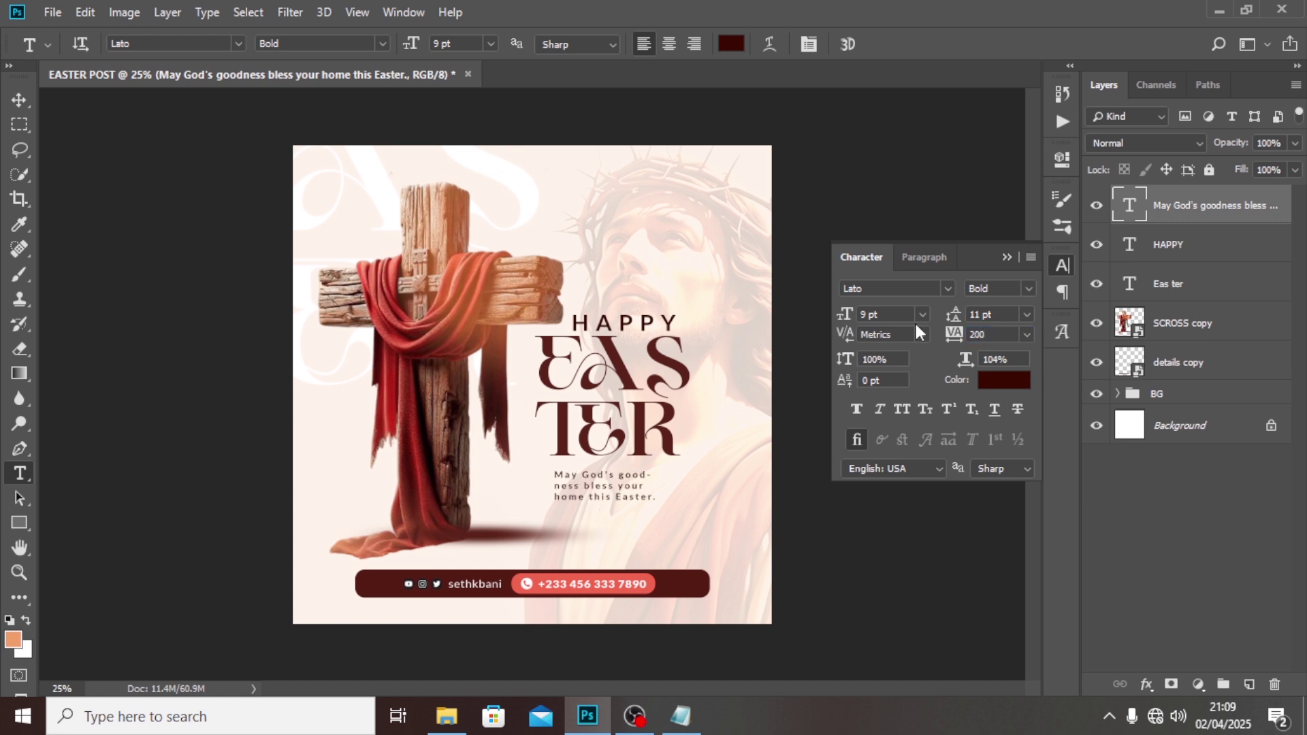
double_click(1130, 205)
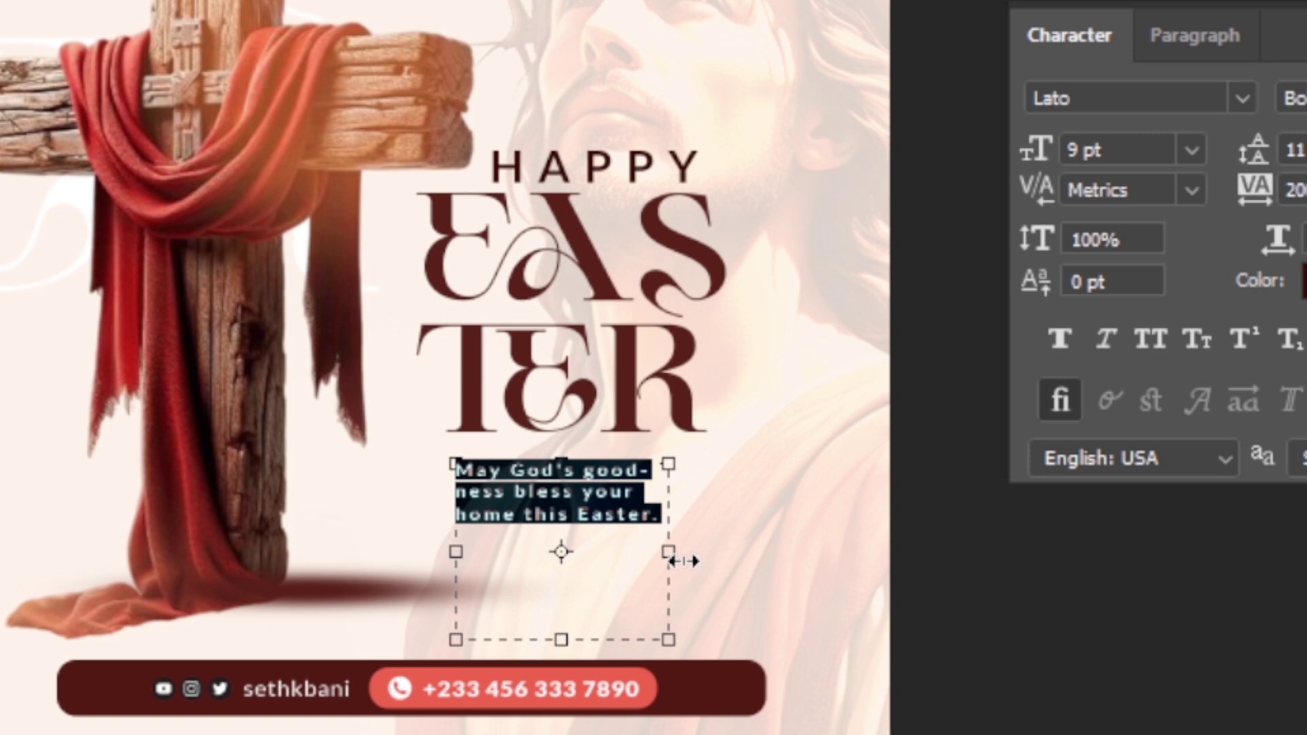
drag(673, 518, 657, 551)
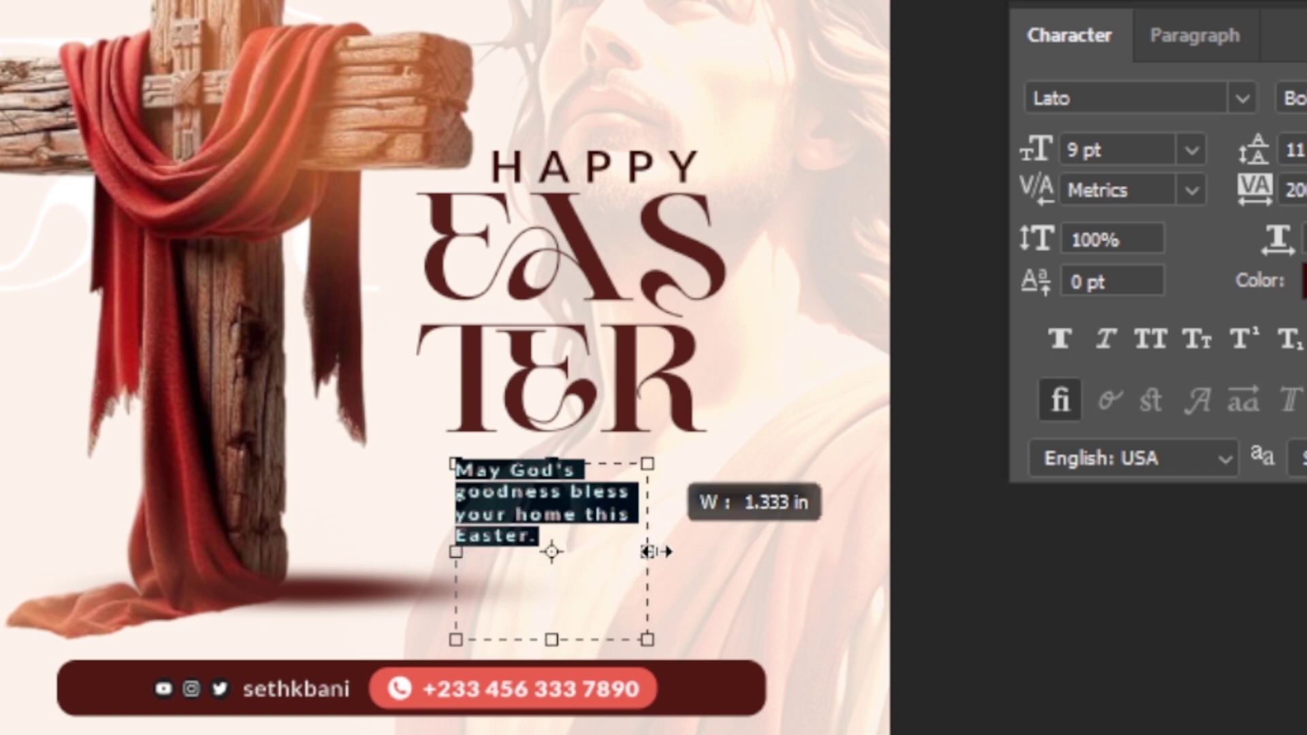
drag(655, 551, 633, 470)
click(1193, 211)
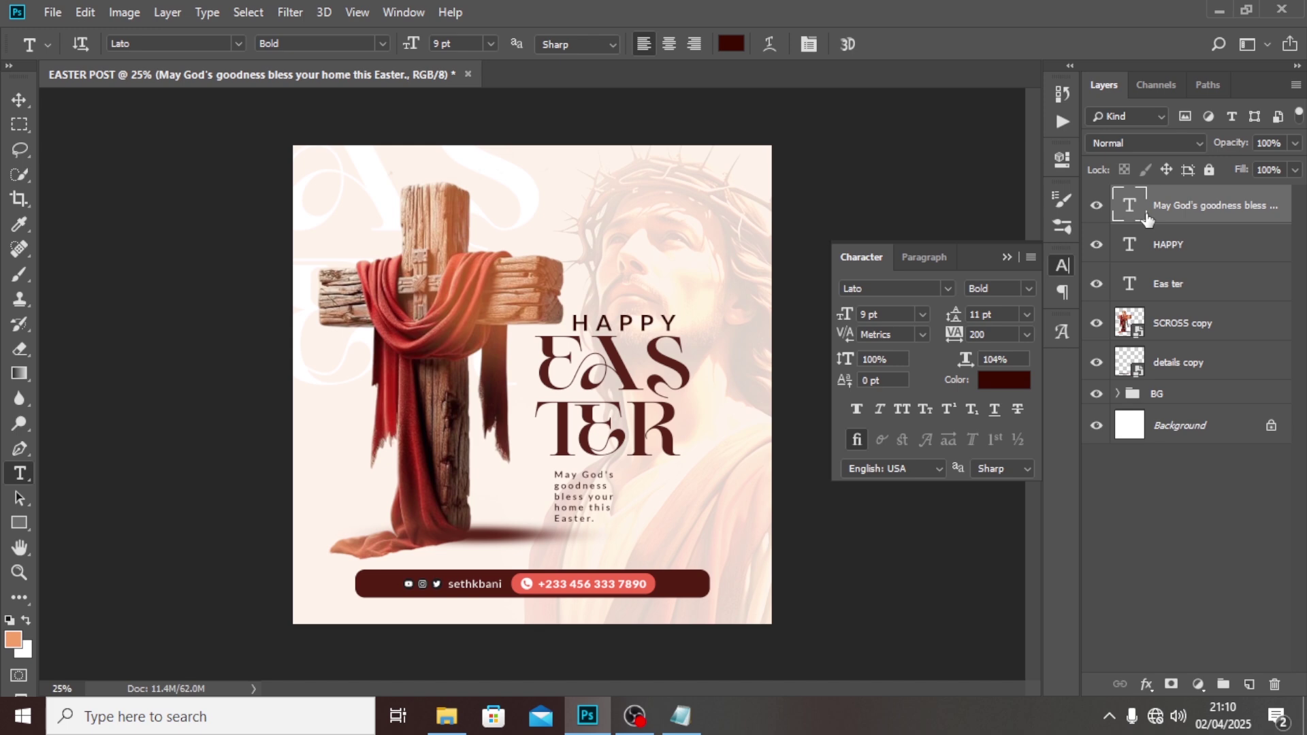
Nudge the blessing paragraph up to sit just beneath EASTER
key(v)
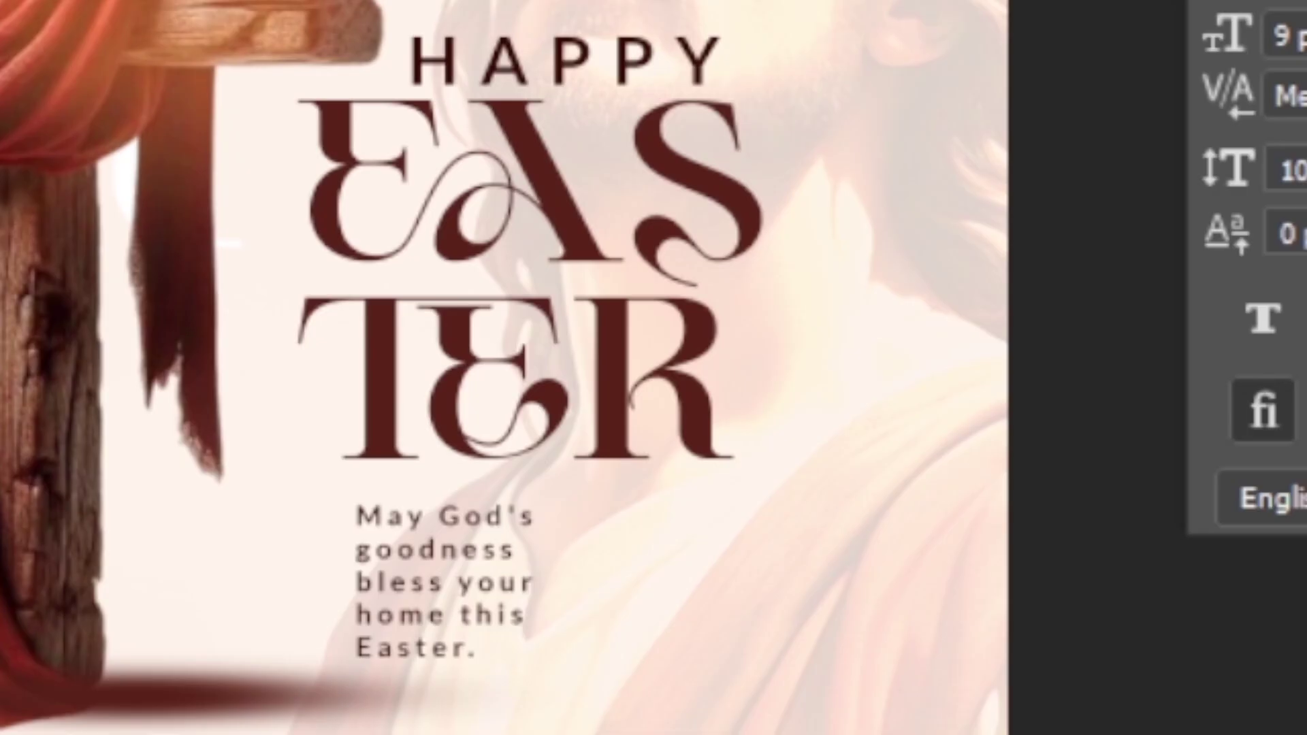
key(Up)
key(Up)
key(Up)
key(Up)
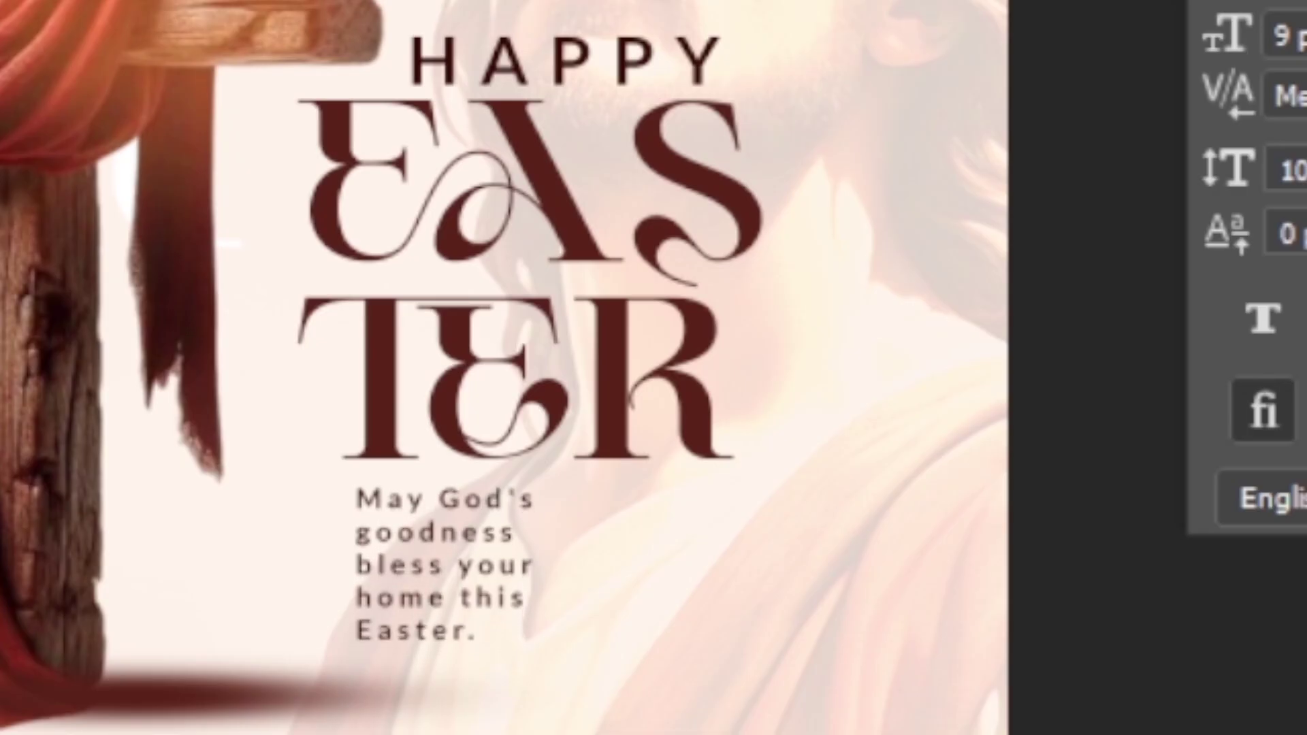
key(Up)
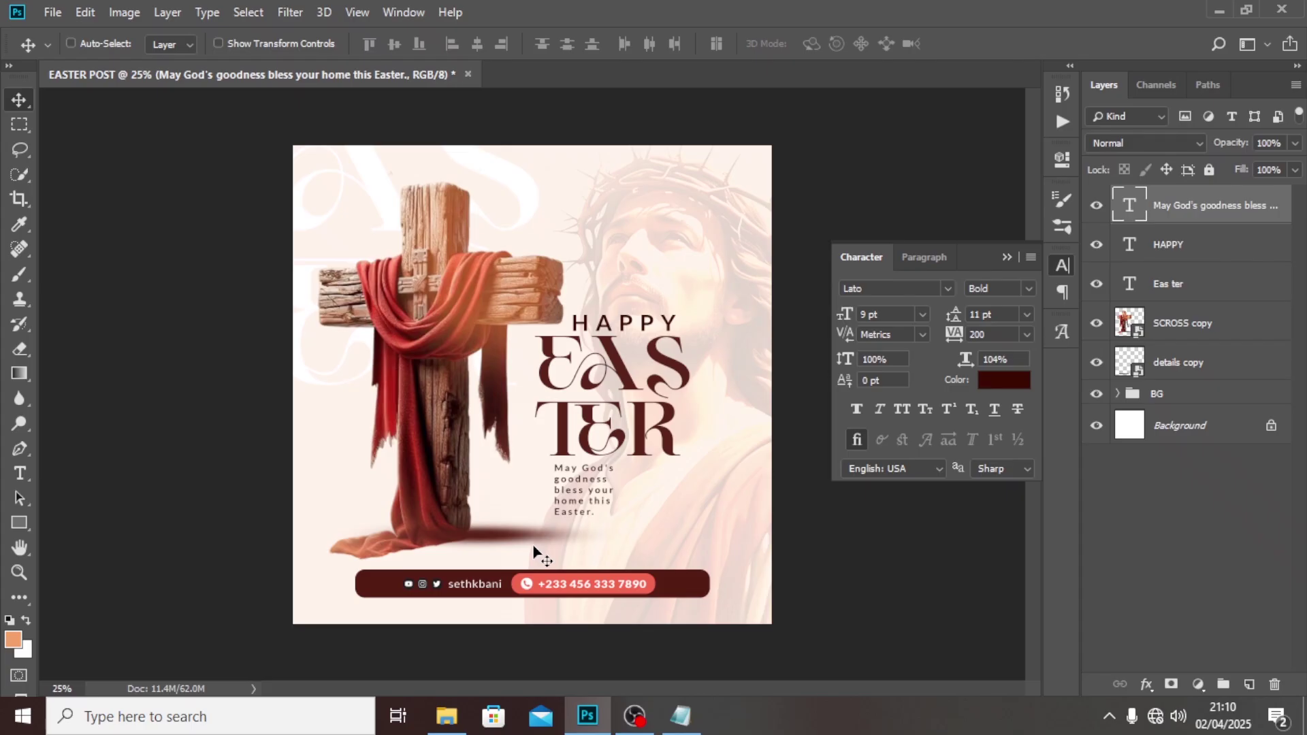
key(Down)
key(Down)
key(Down)
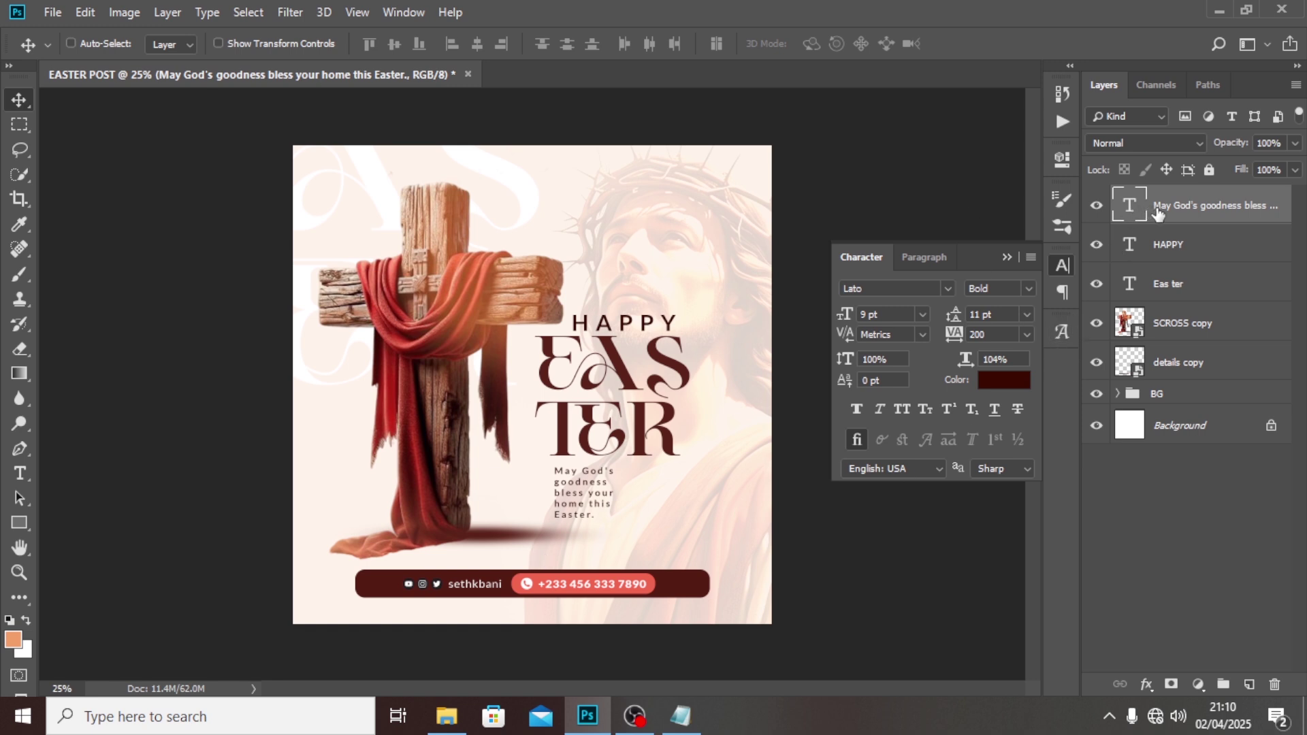
Group HAPPY, Eas ter and the blessing layers into a group named EASTER, toggling visibility to check
shift+click(1191, 293)
key(ctrl+g)
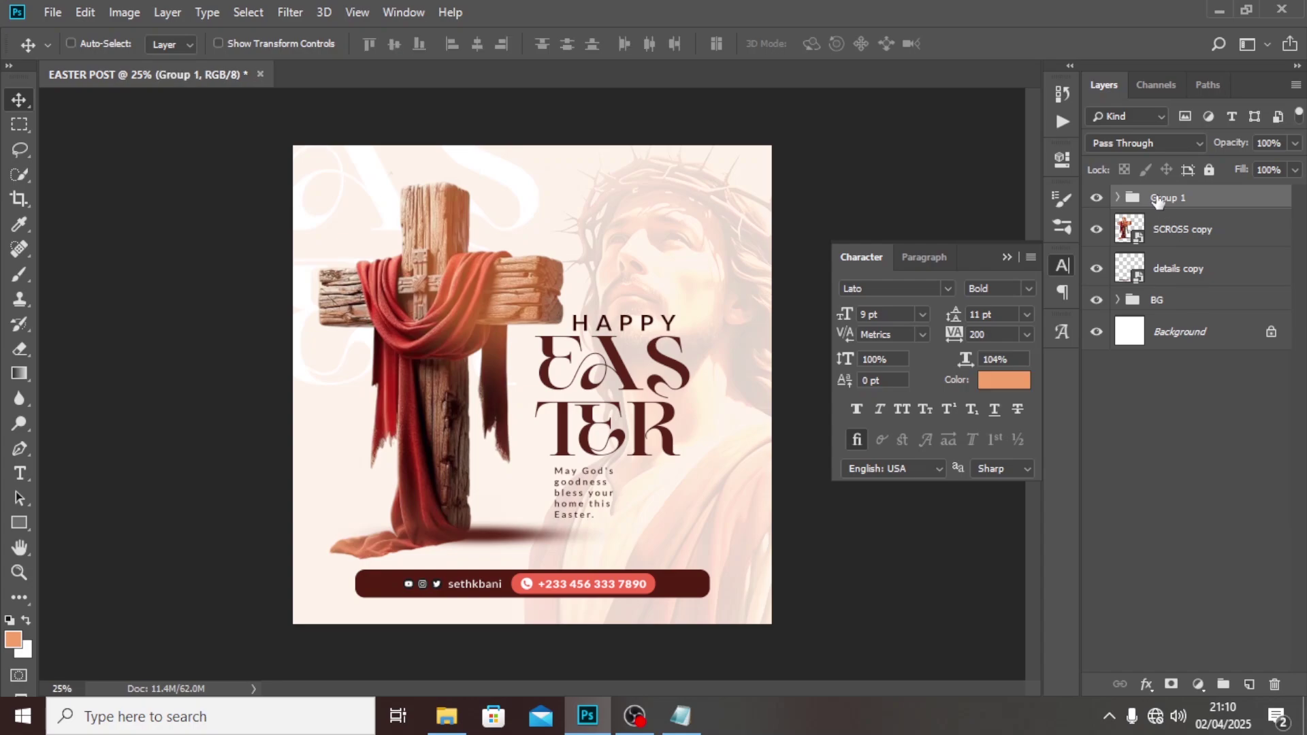
double_click(1161, 198)
text(EASTER)
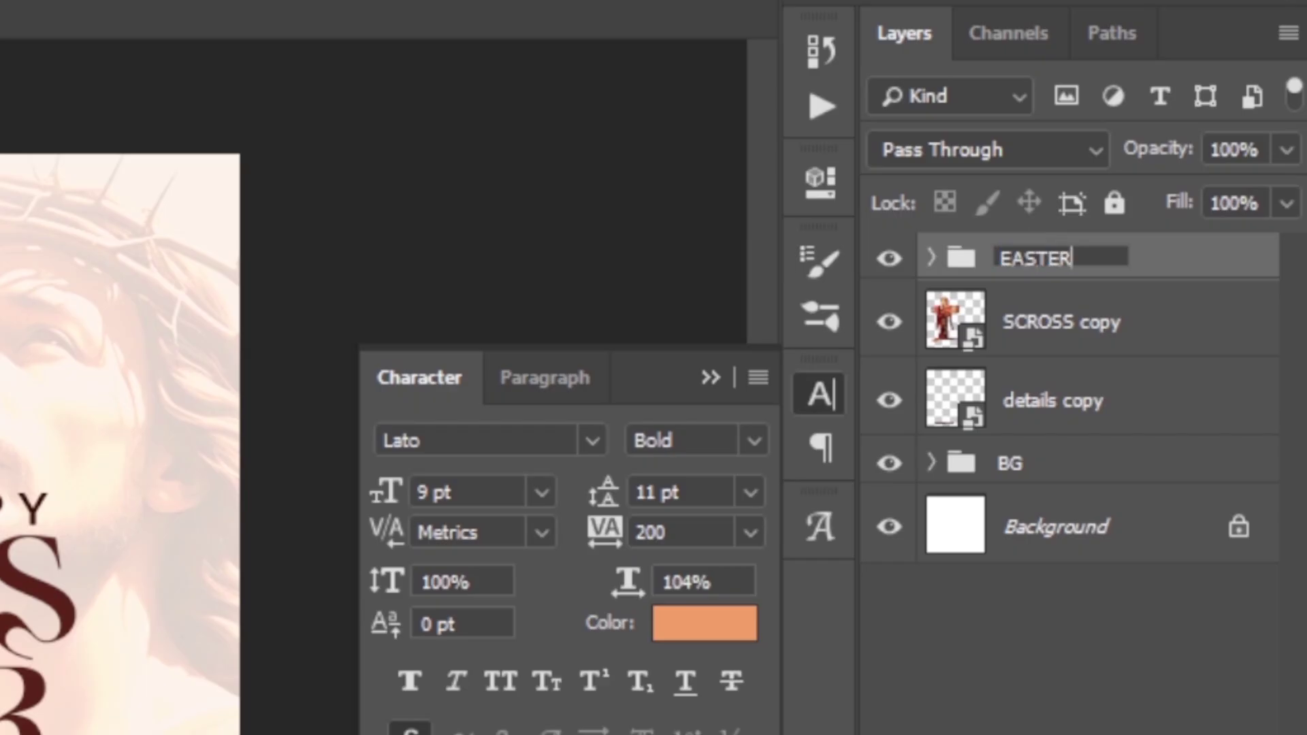
key(Return)
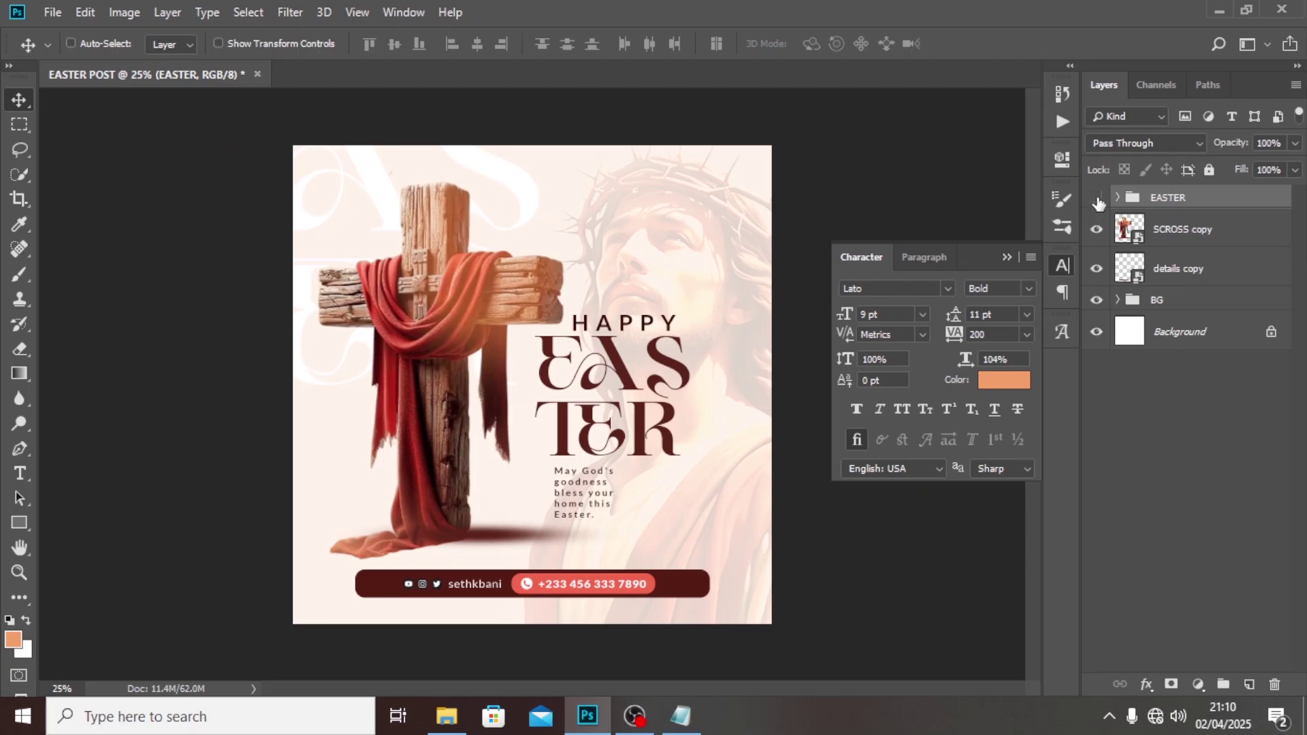
click(1096, 199)
click(1097, 199)
On a new layer, paint a soft yellow fad03e dab over the EASTER lettering
click(1247, 684)
key(b)
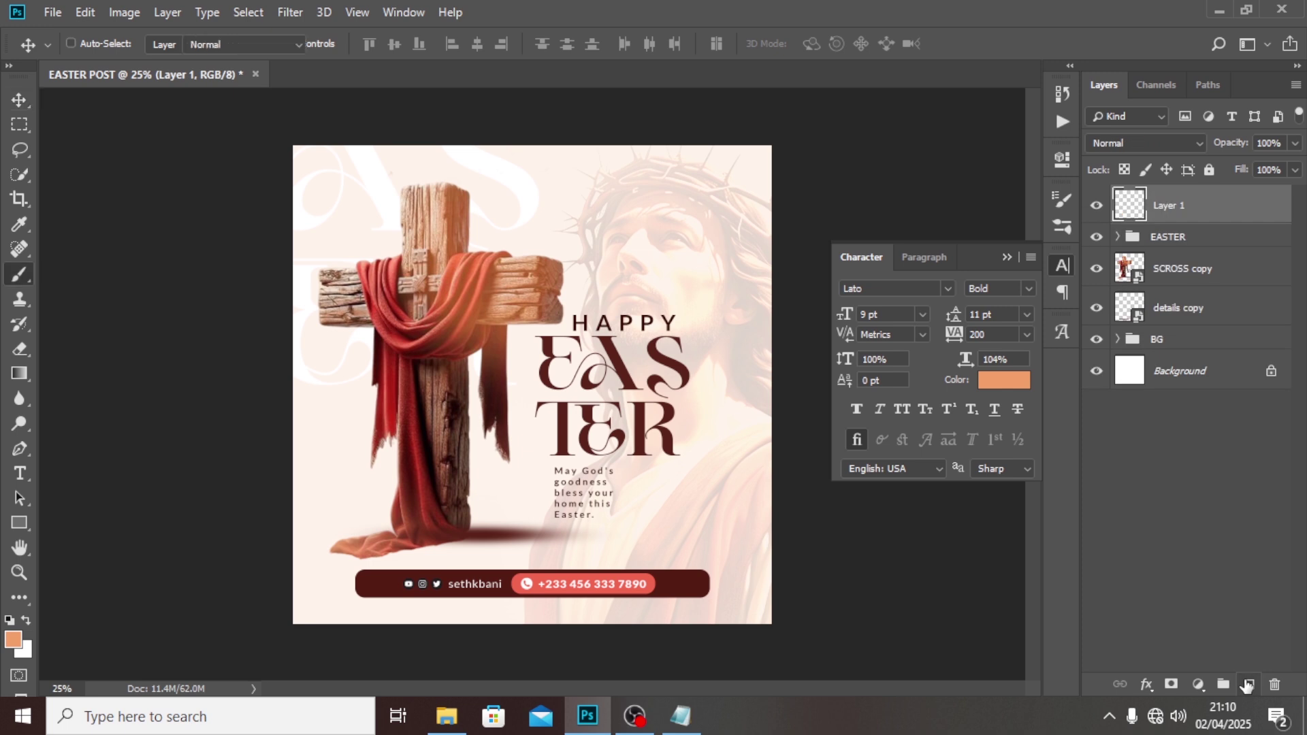
alt+click(543, 215)
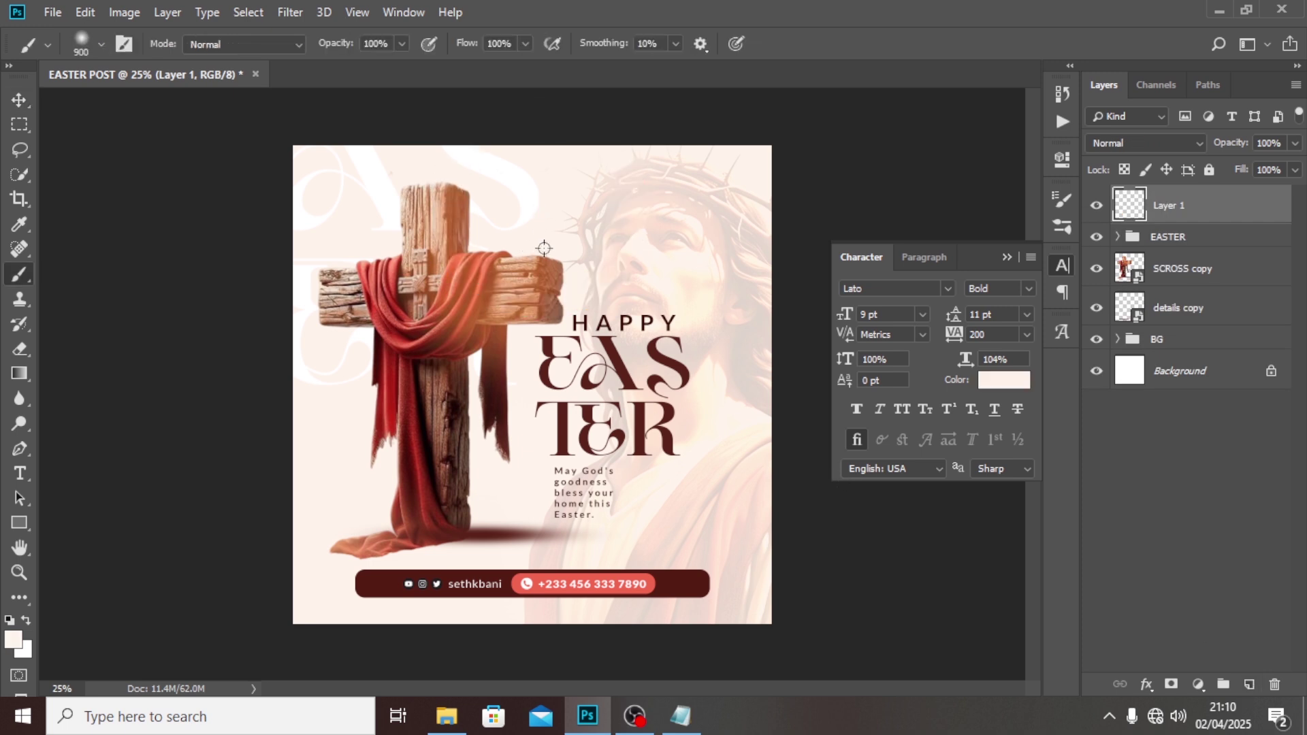
click(13, 639)
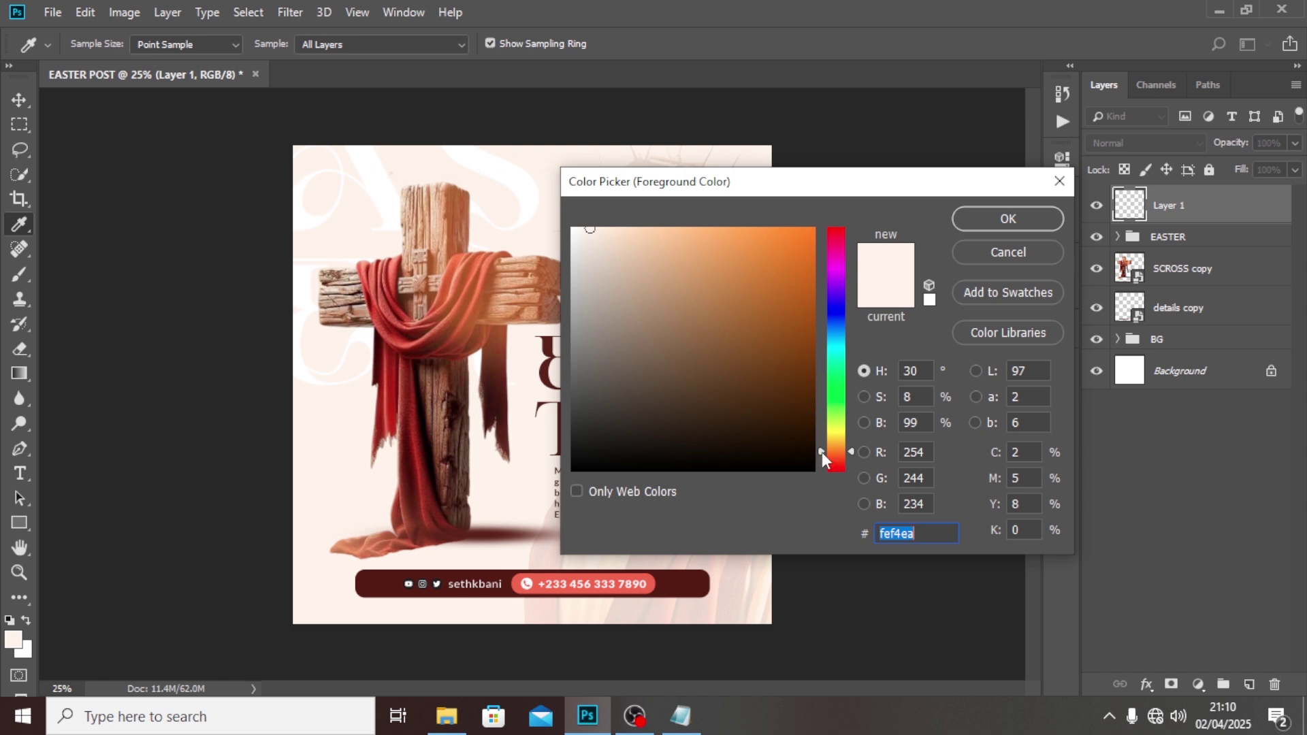
drag(837, 442, 838, 440)
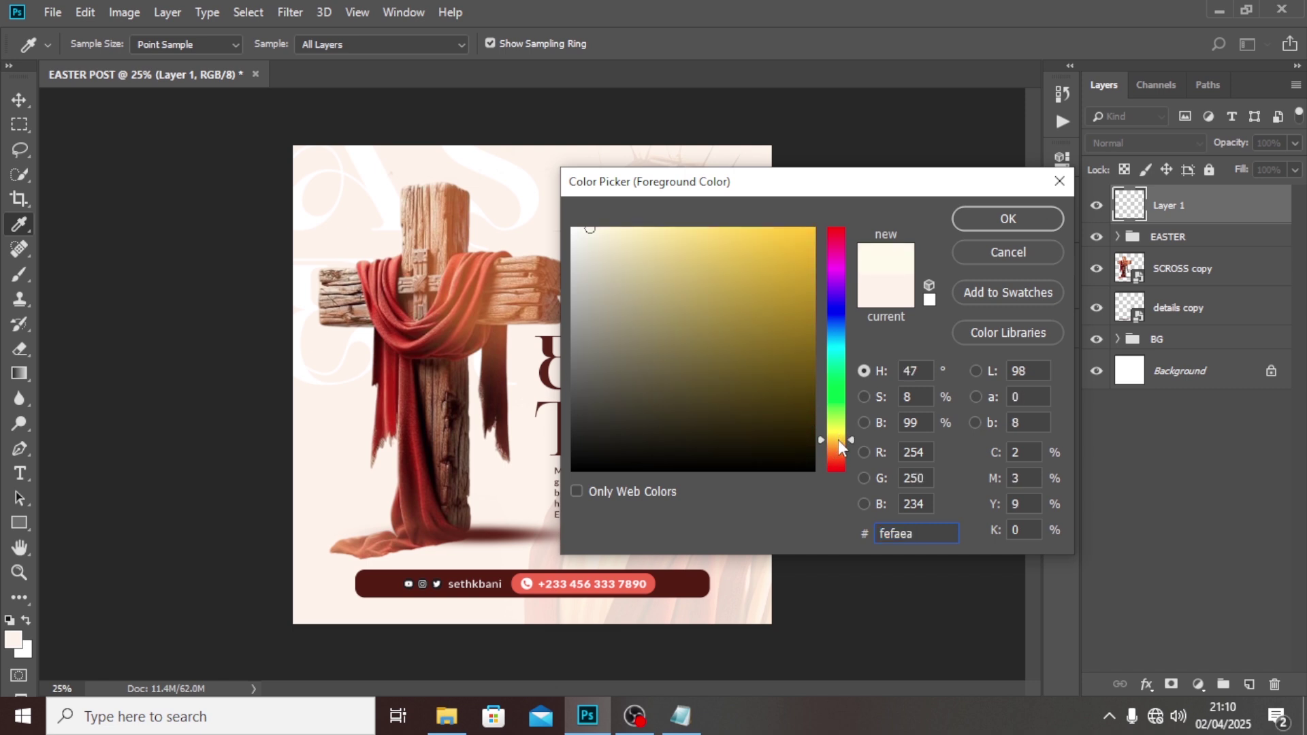
drag(754, 225, 751, 231)
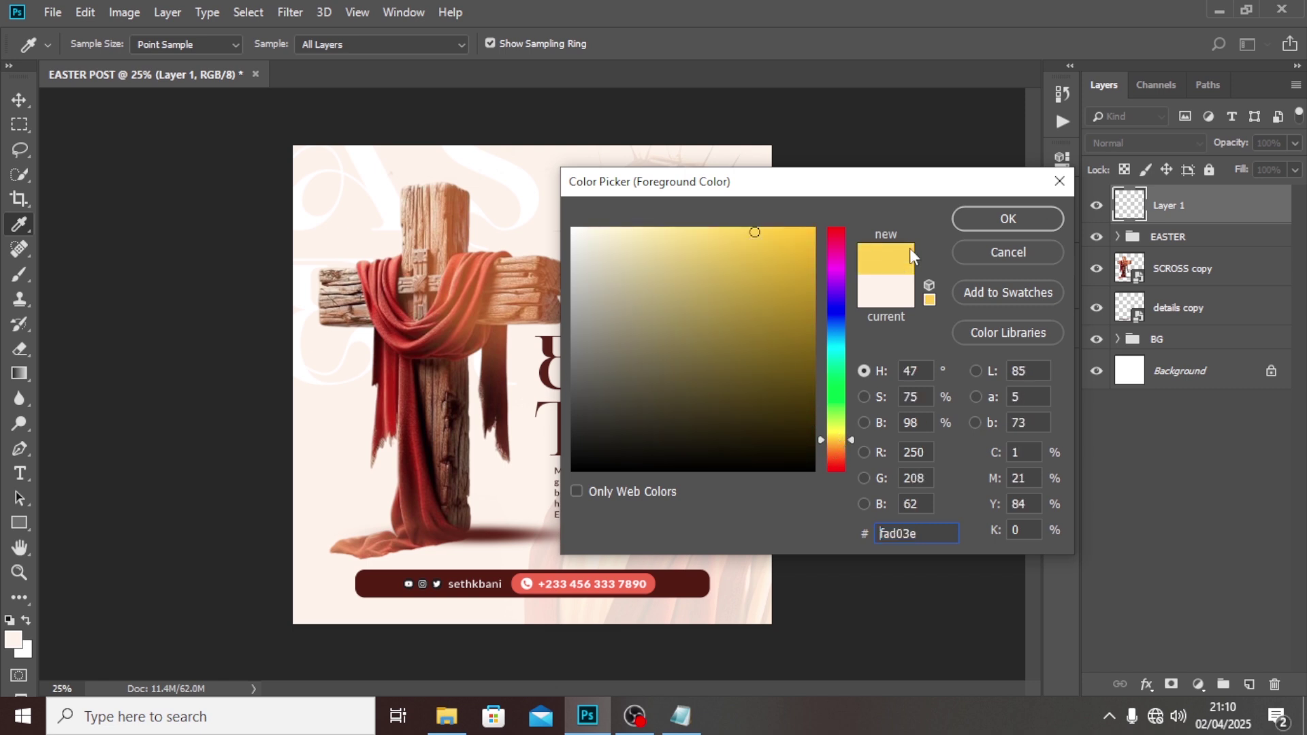
click(999, 222)
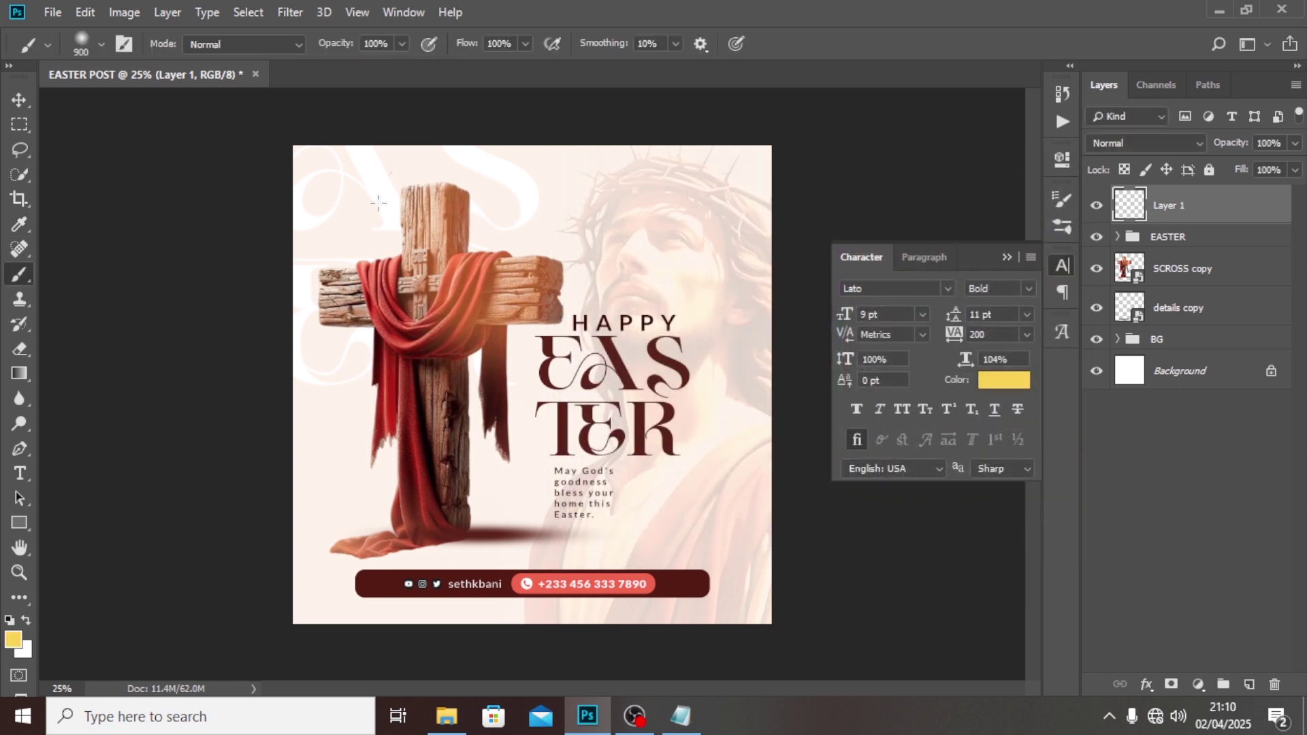
click(562, 351)
Blend the glow as Linear Dodge (Add), reposition it toward the S, and set 50% opacity
click(1164, 144)
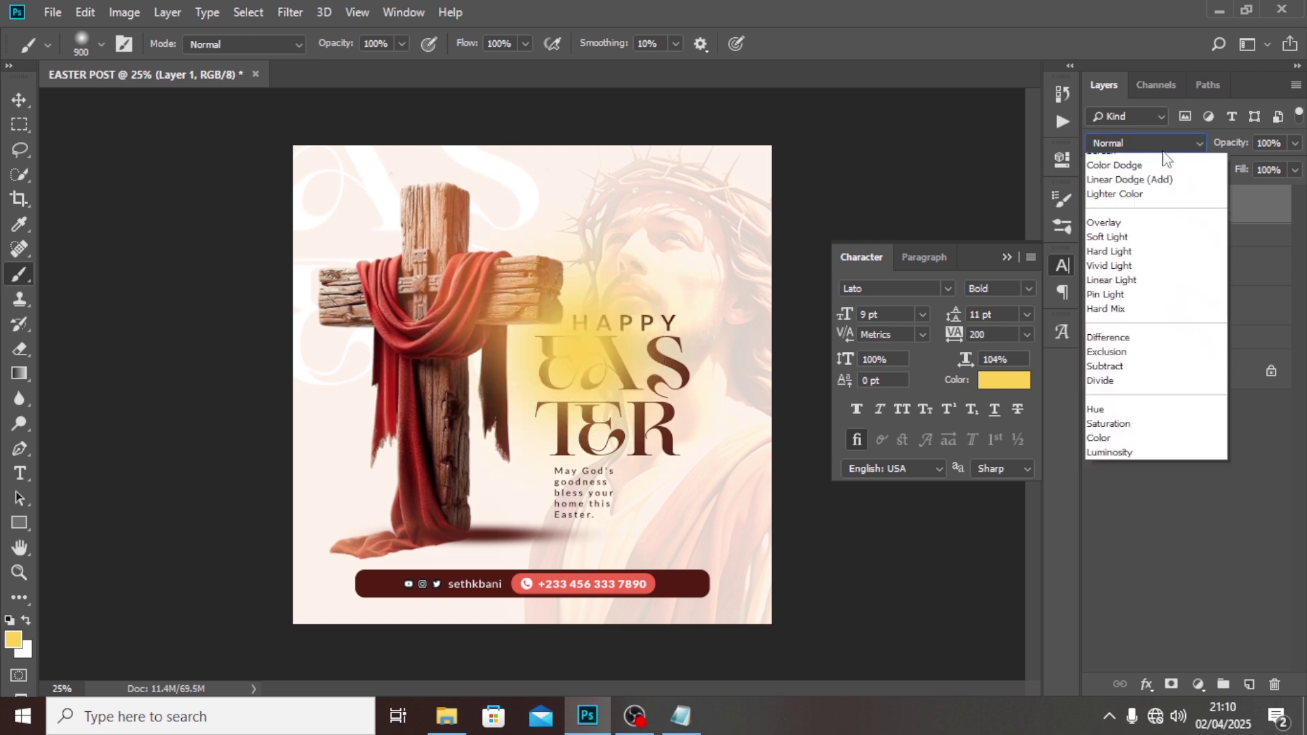
key(Escape)
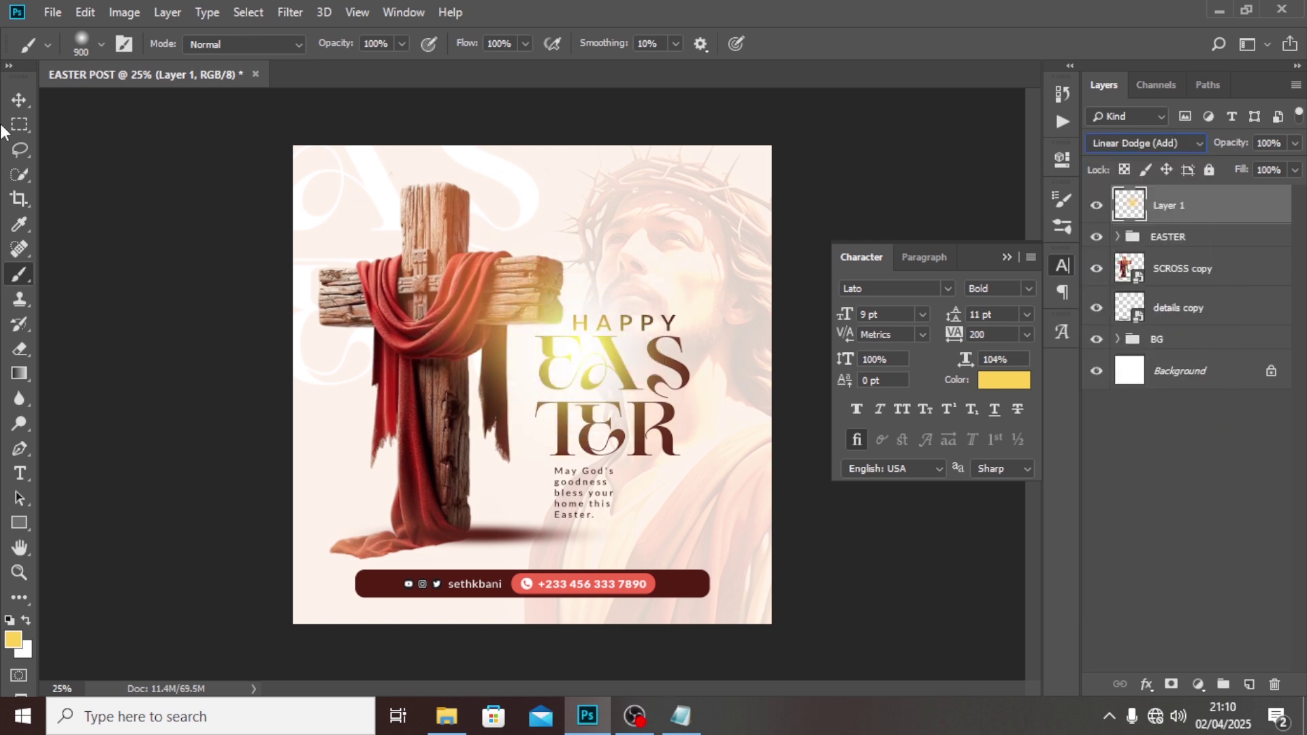
click(18, 100)
drag(648, 362, 620, 369)
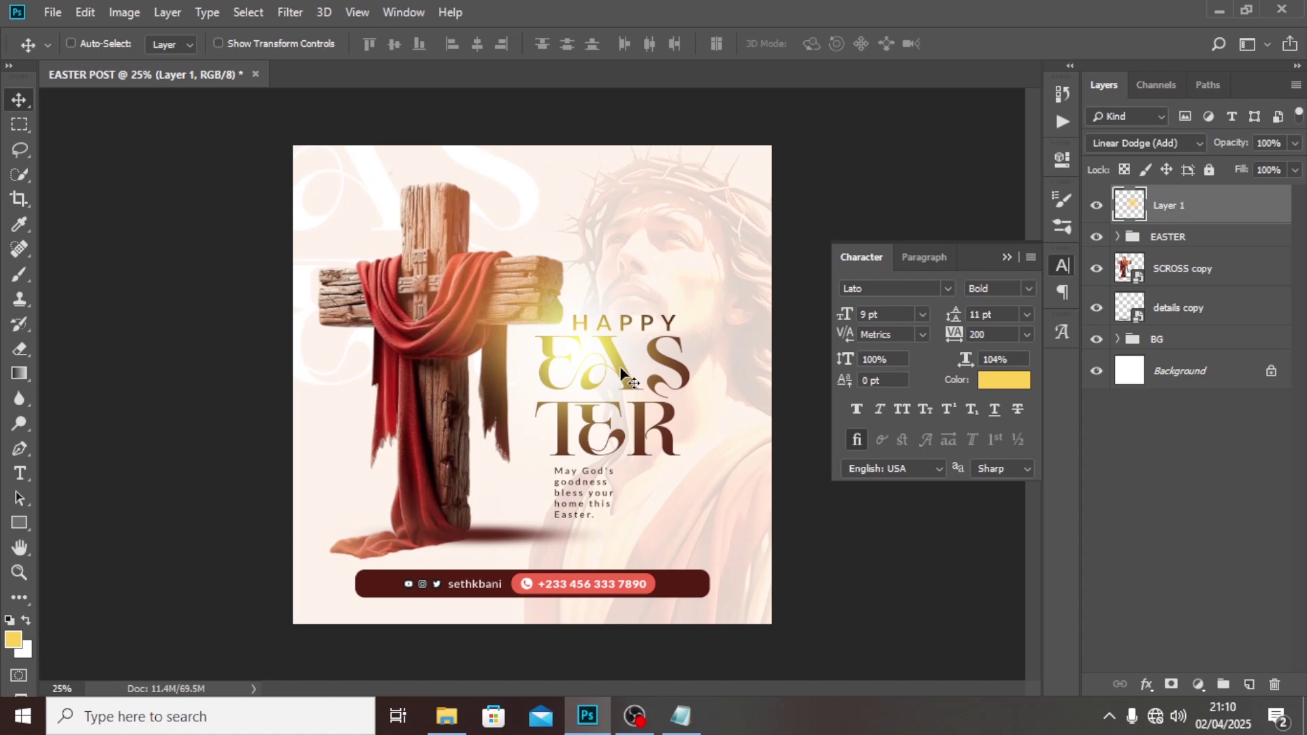
drag(621, 369, 714, 356)
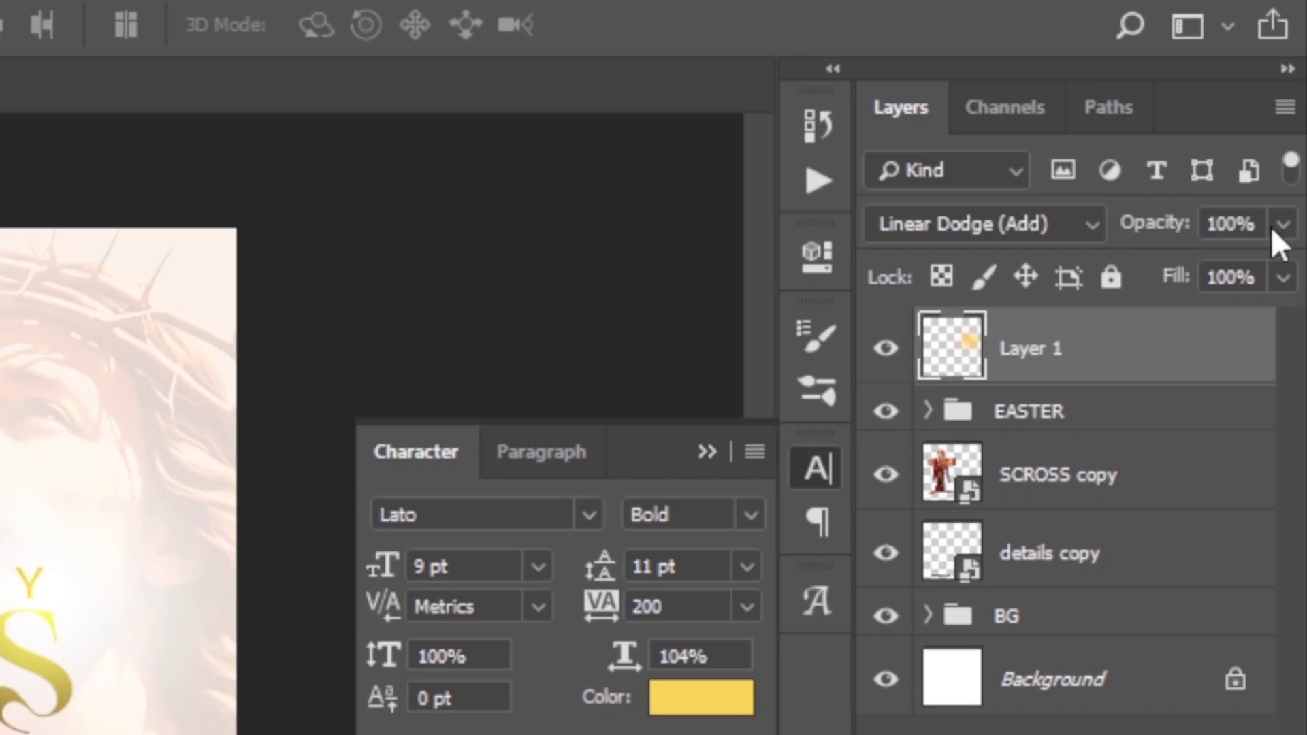
click(1295, 143)
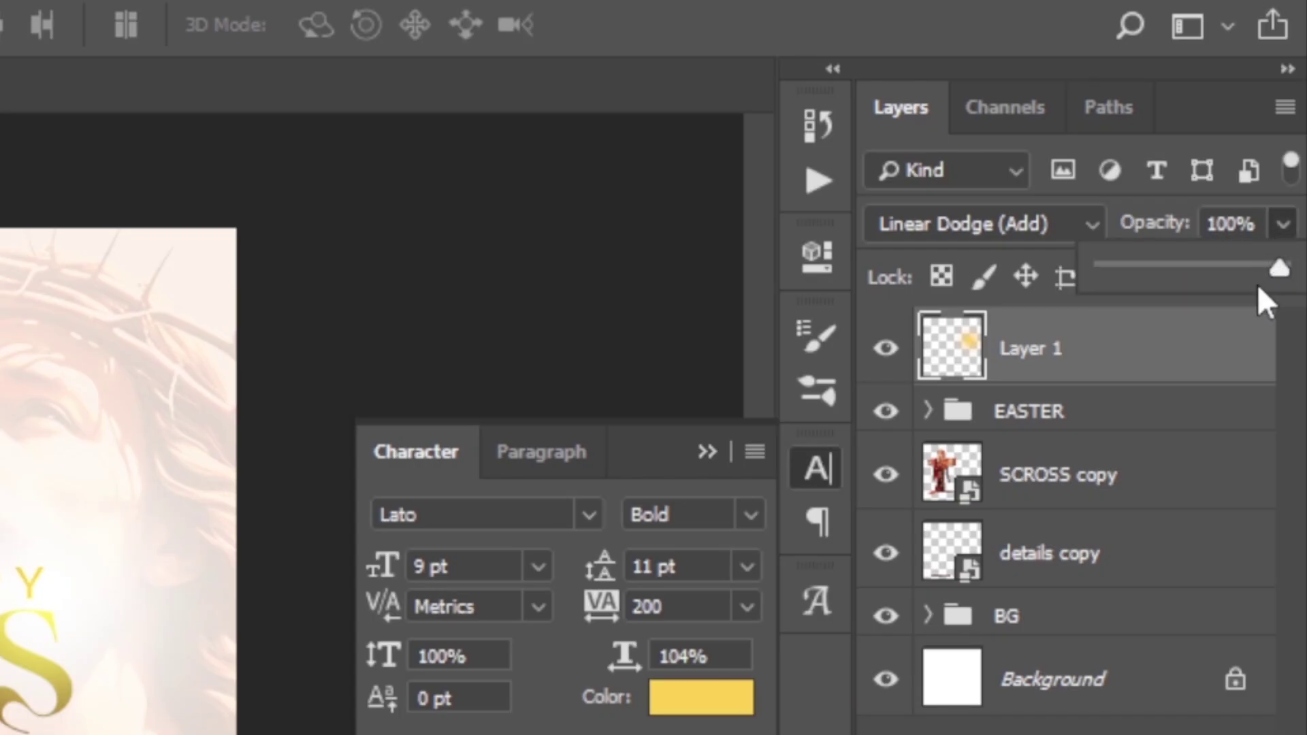
drag(1256, 284, 1196, 269)
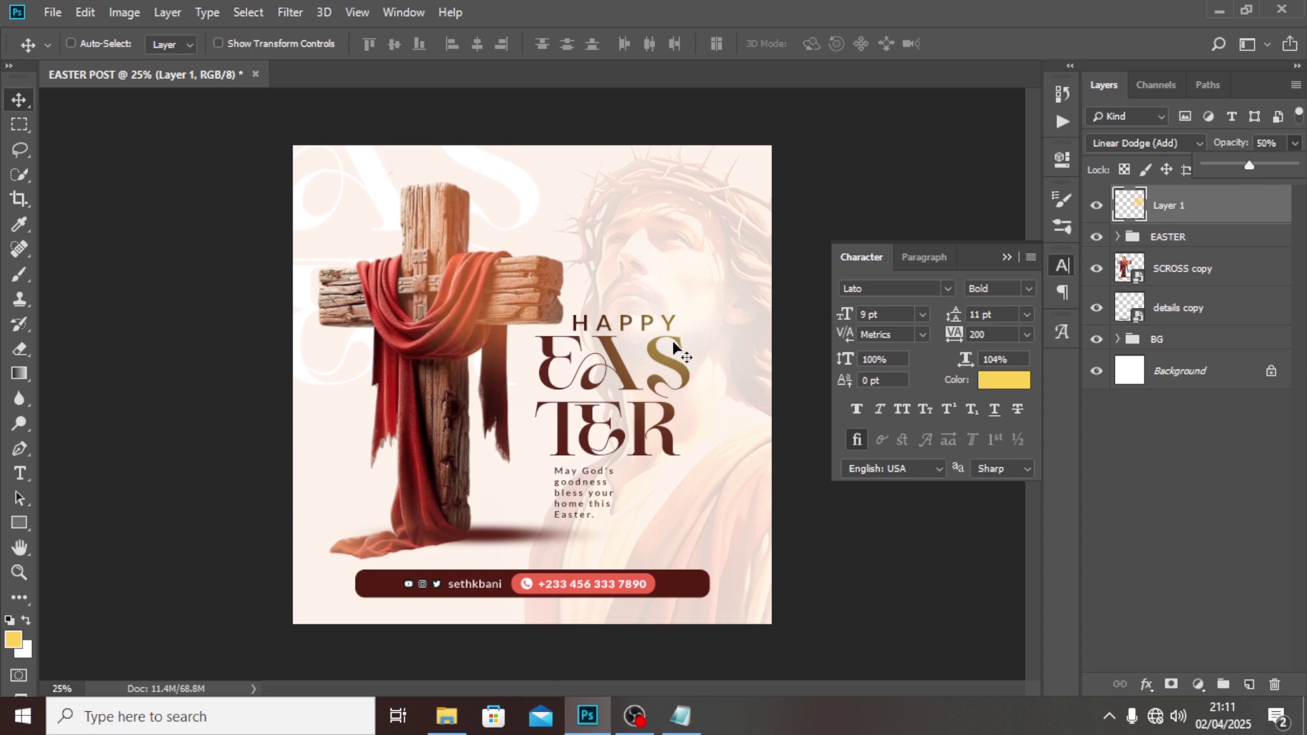
click(1117, 339)
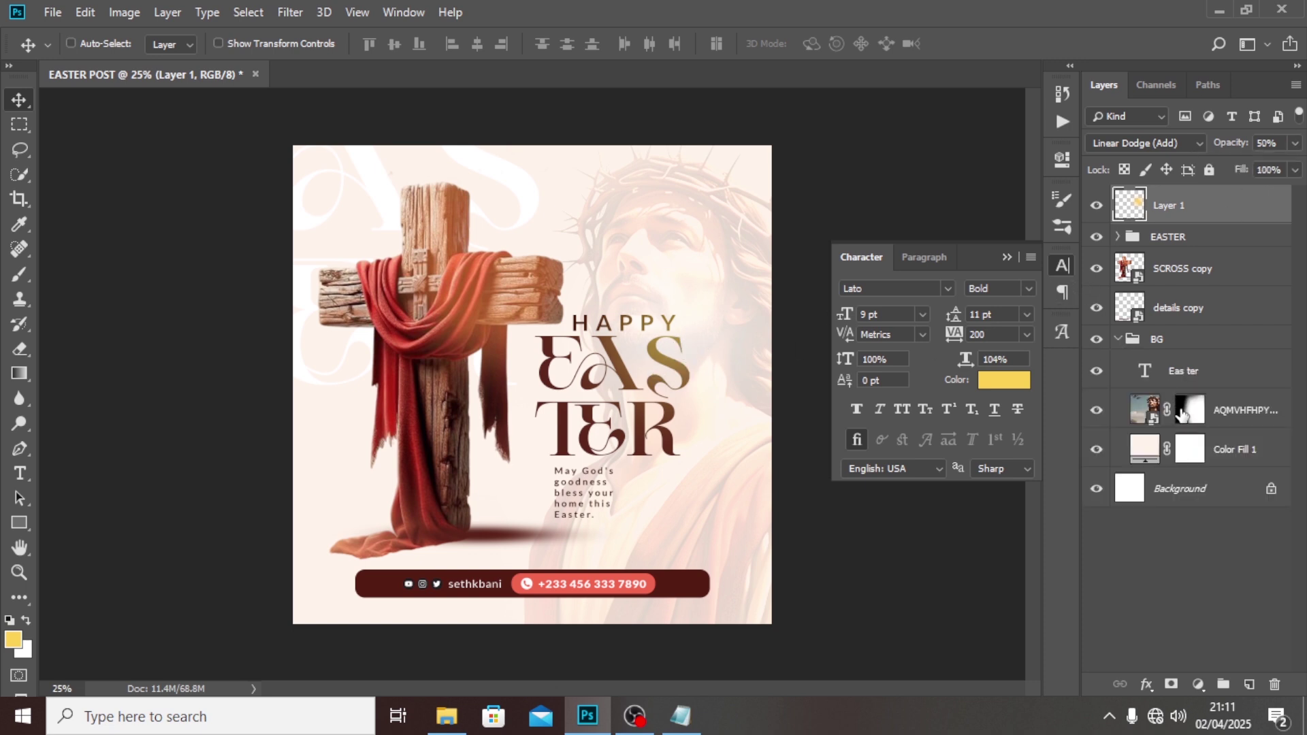
click(1146, 407)
key(b)
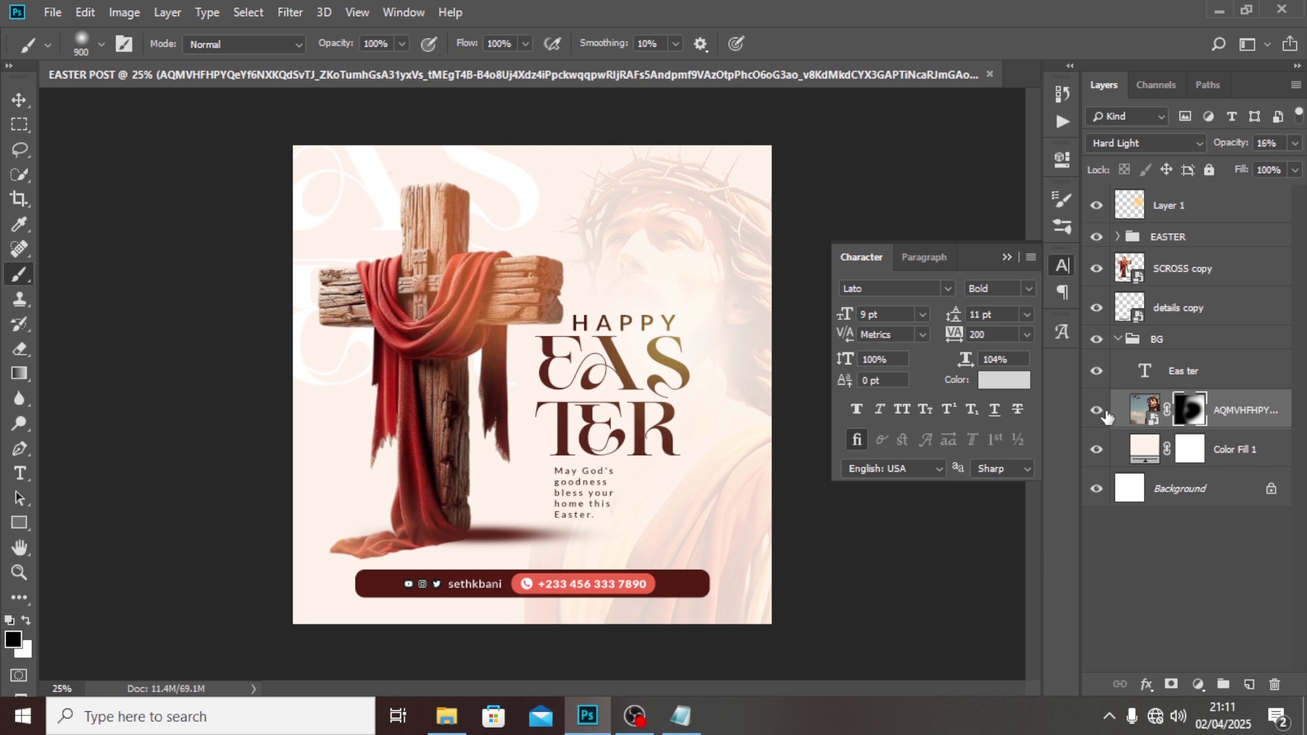
key(ctrl+t)
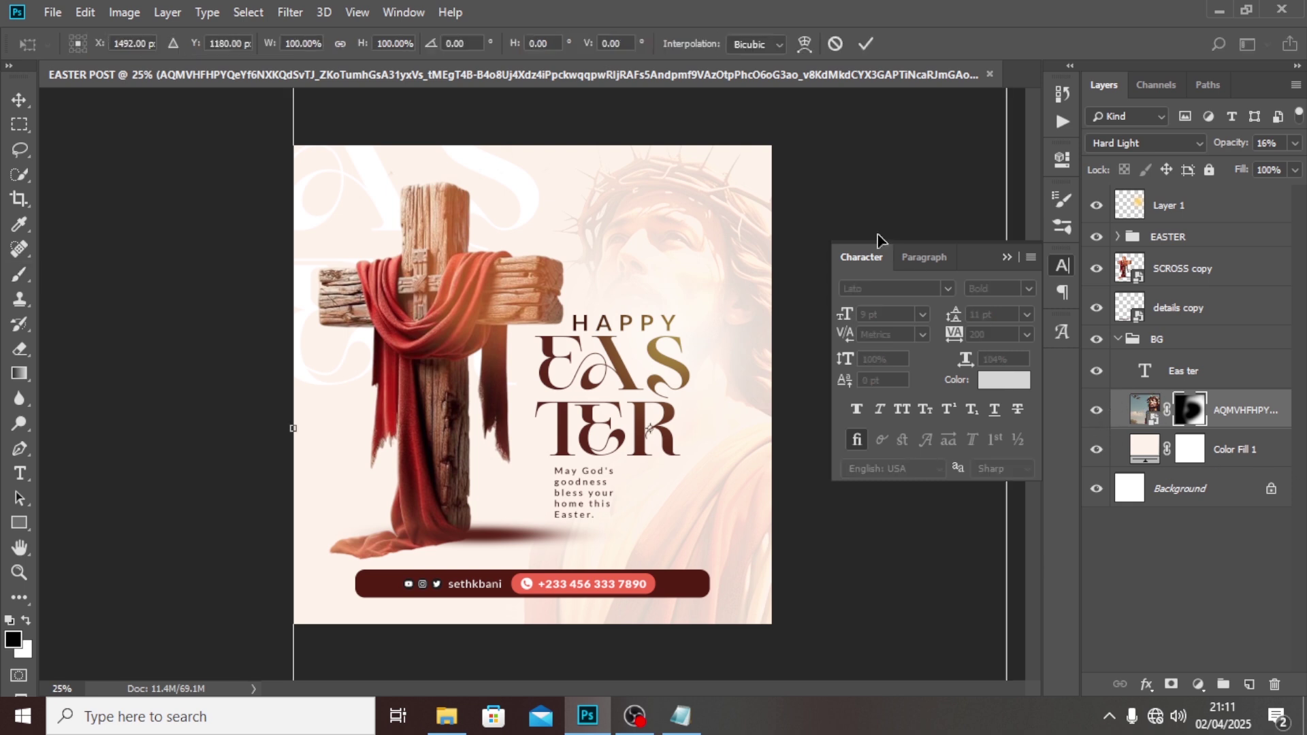
scroll(572, 432, down, 2)
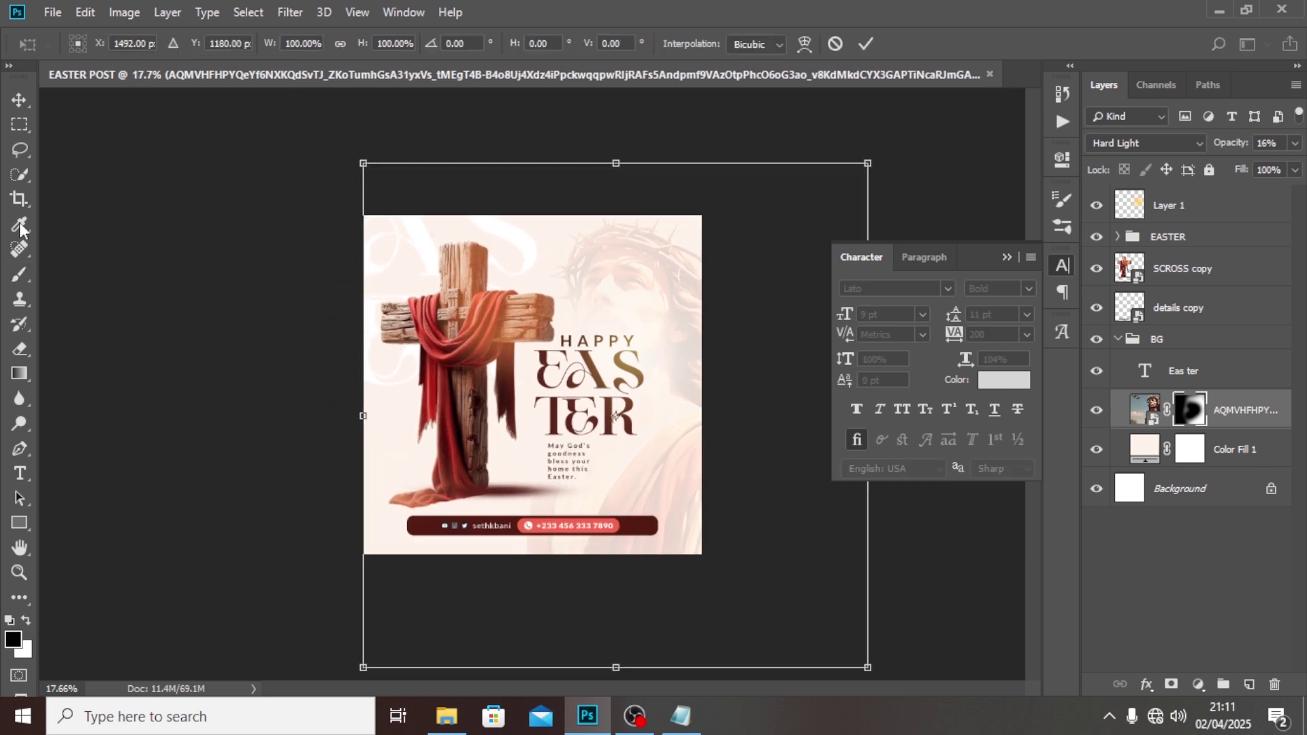
drag(363, 163, 345, 133)
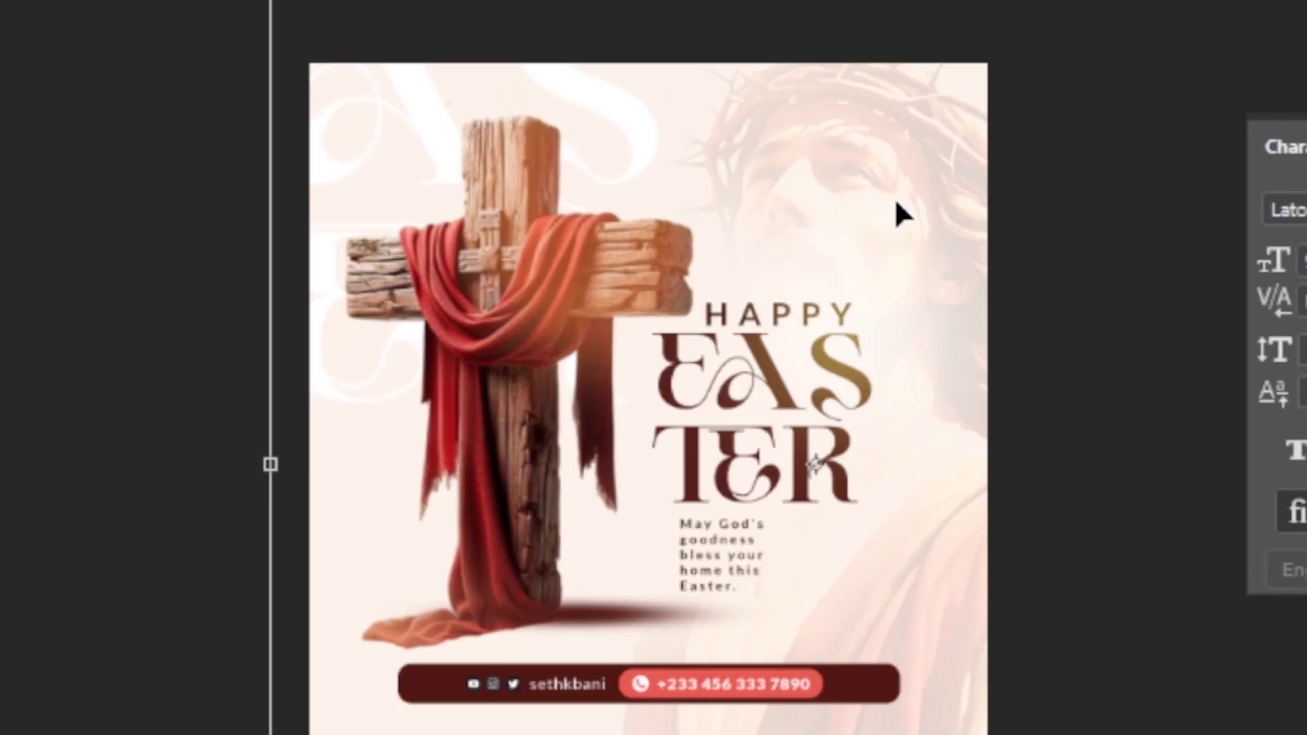
drag(896, 203, 899, 217)
key(Return)
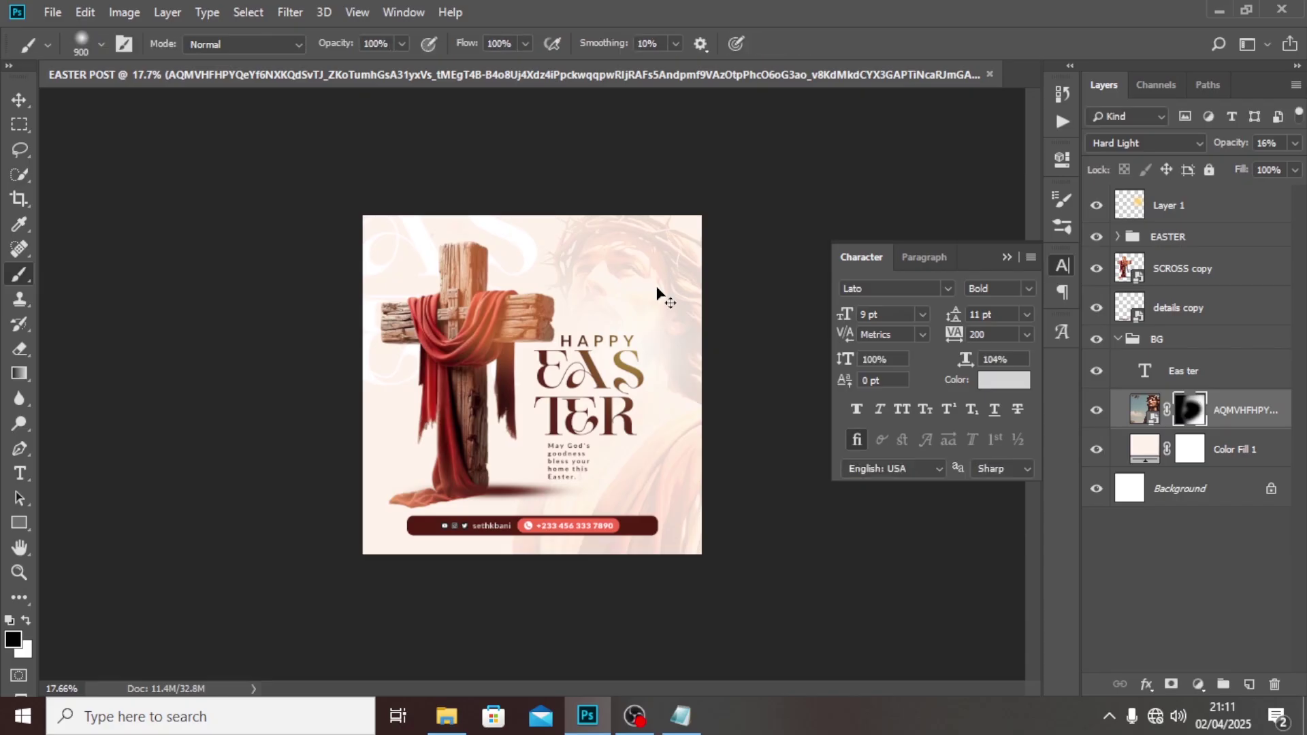
key(ctrl+0)
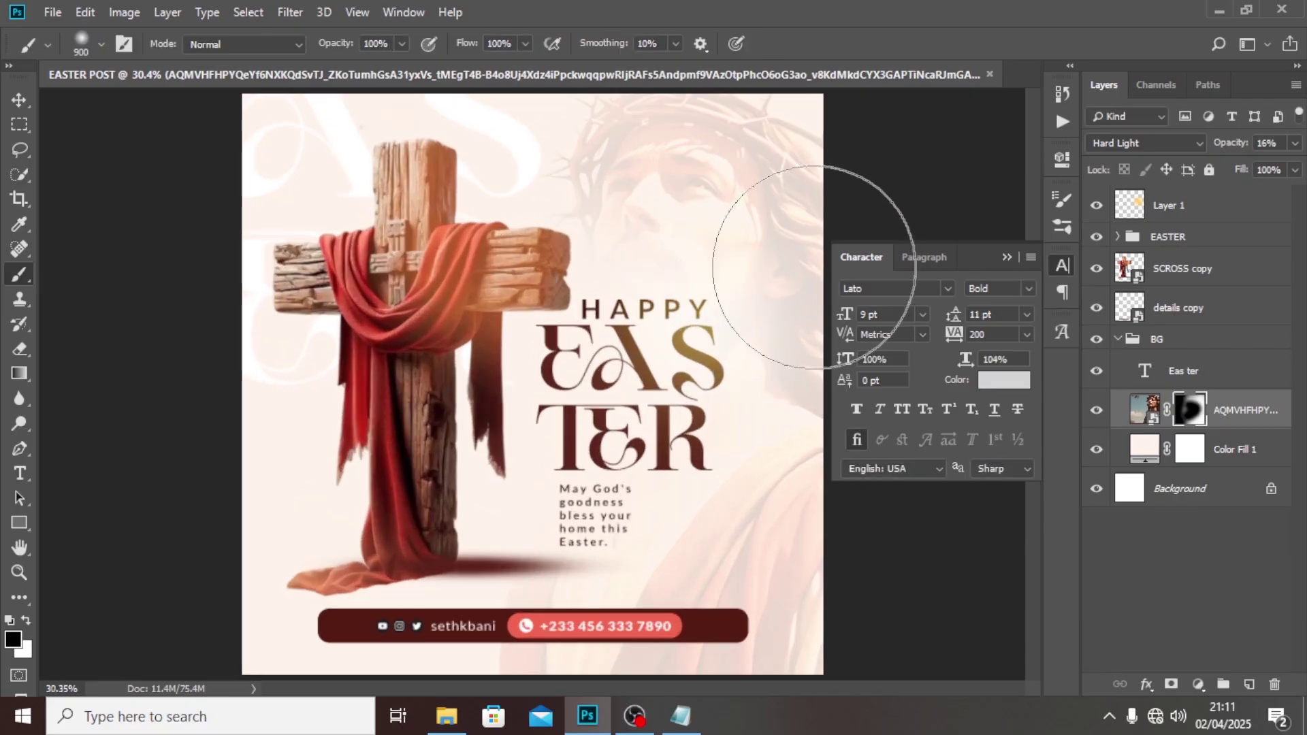
key(bracketleft)
key(bracketleft)
key(bracketleft)
key(bracketleft)
key(bracketleft)
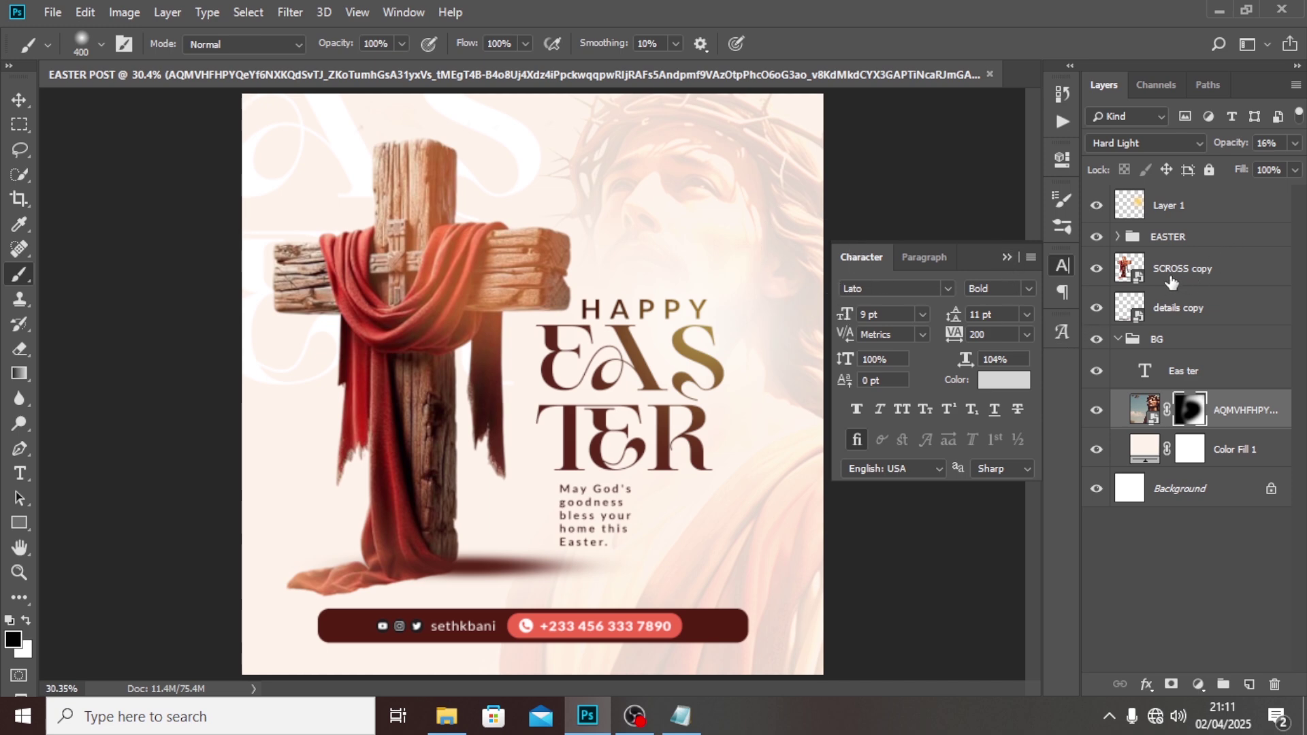
key(ctrl+minus)
key(ctrl+plus)
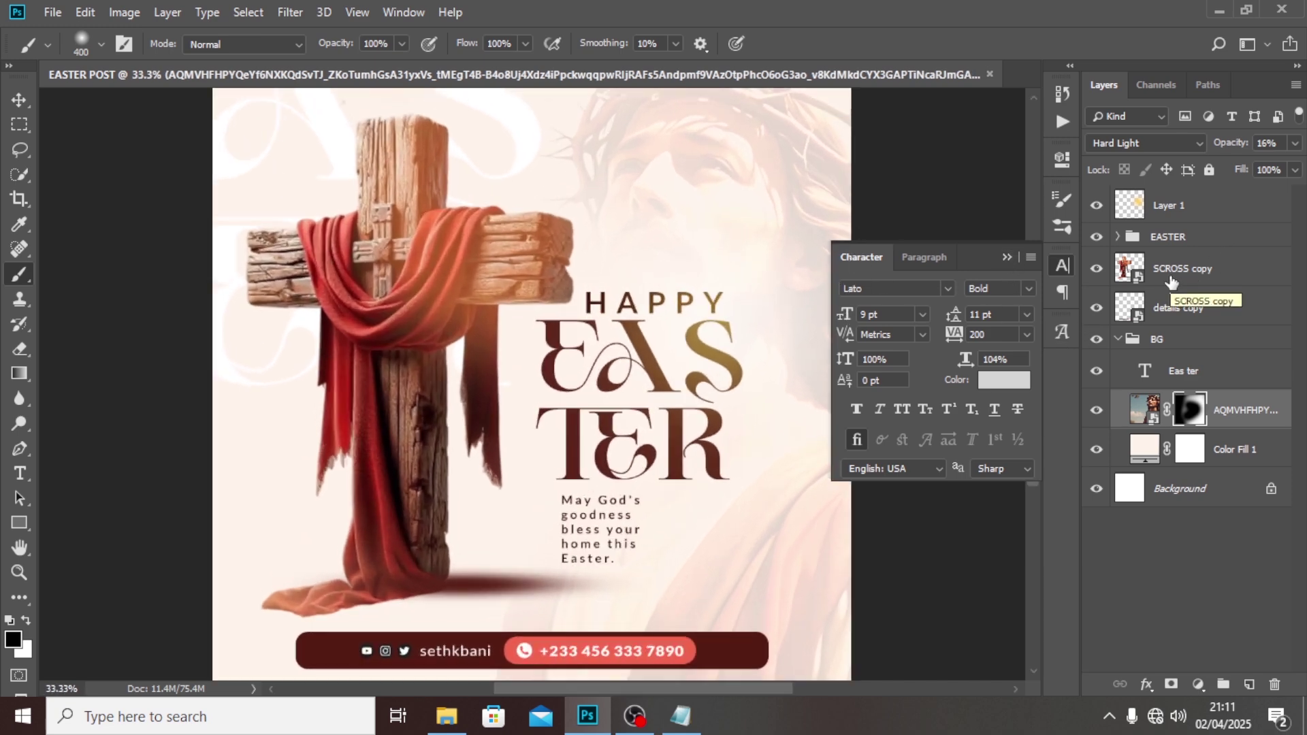
key(ctrl+minus)
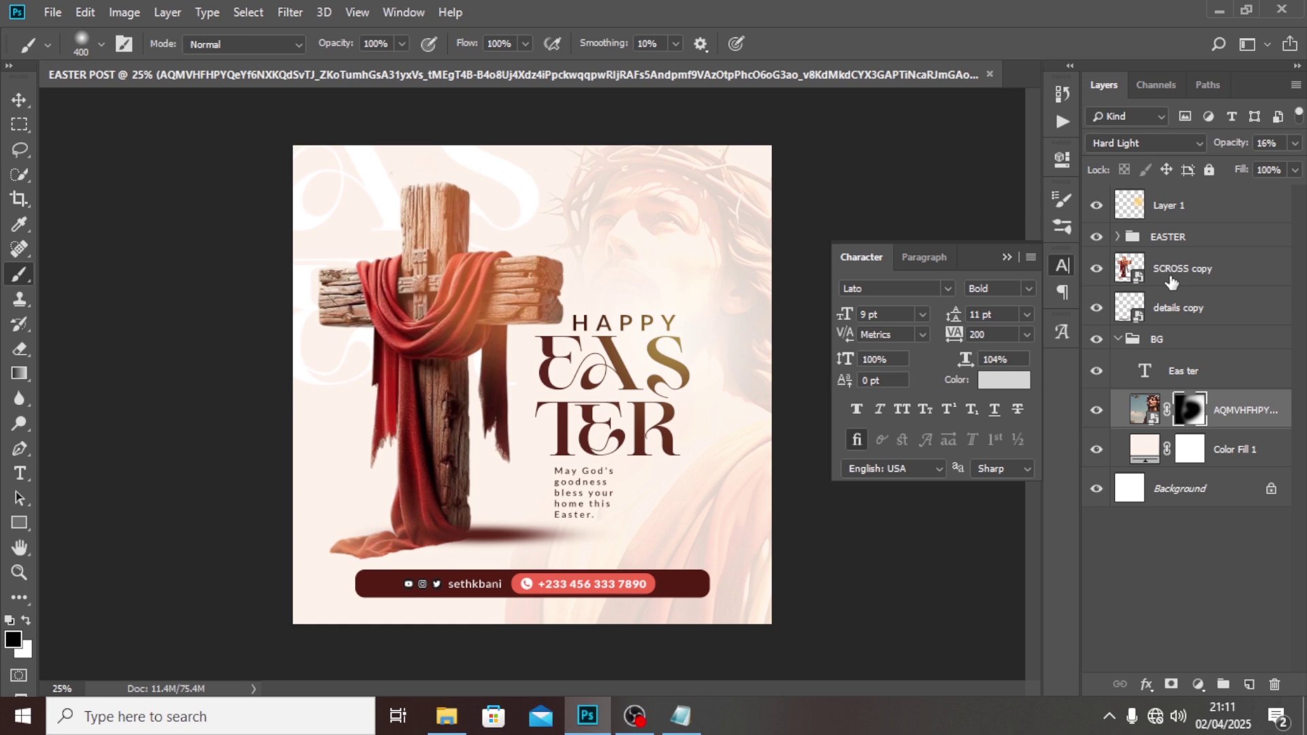
click(1125, 342)
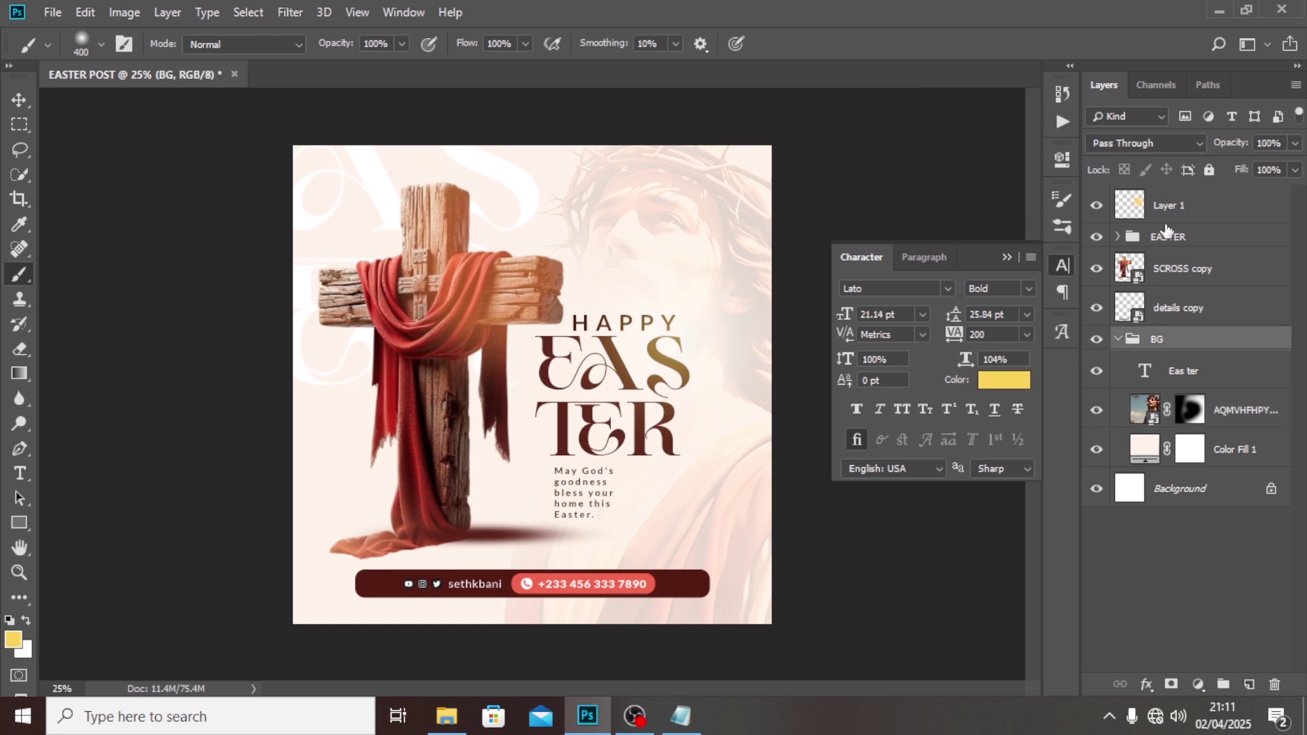
Duplicate the glow layer, move it onto the cross top, and raise opacity to 100%
click(1215, 212)
key(ctrl+j)
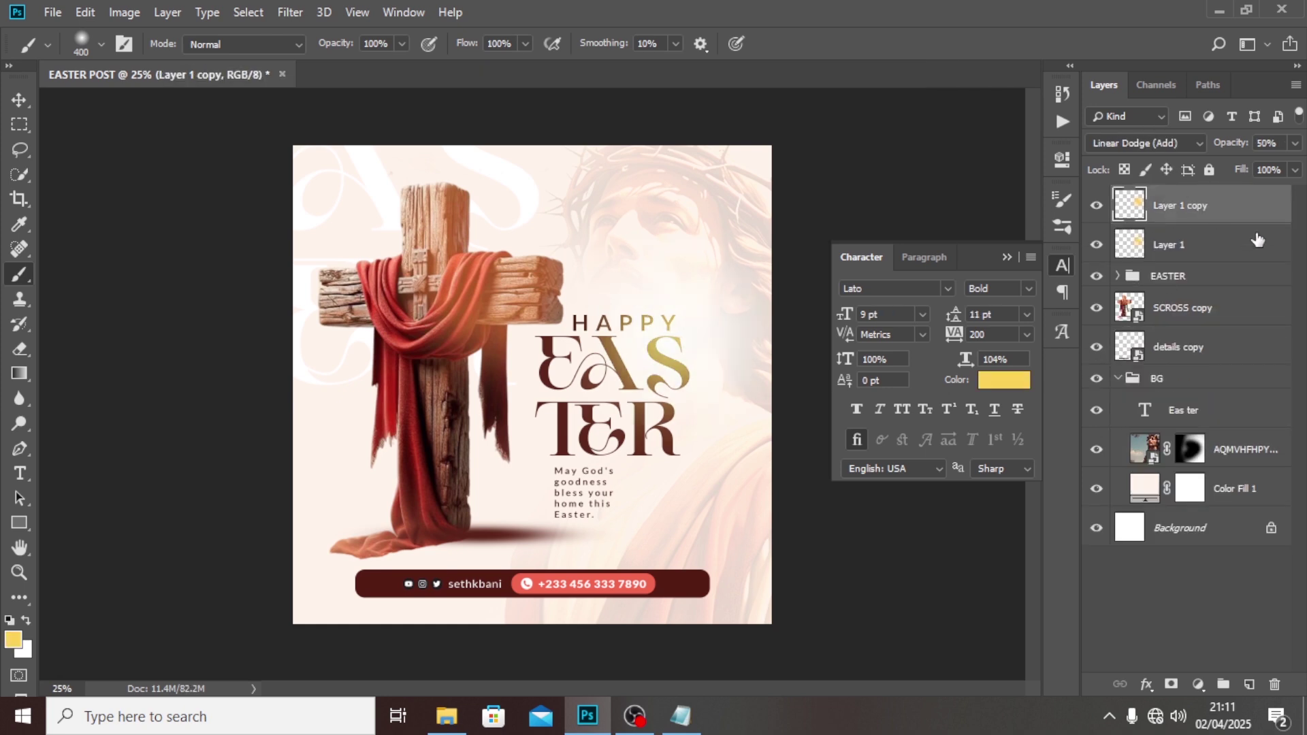
key(v)
drag(726, 371, 405, 247)
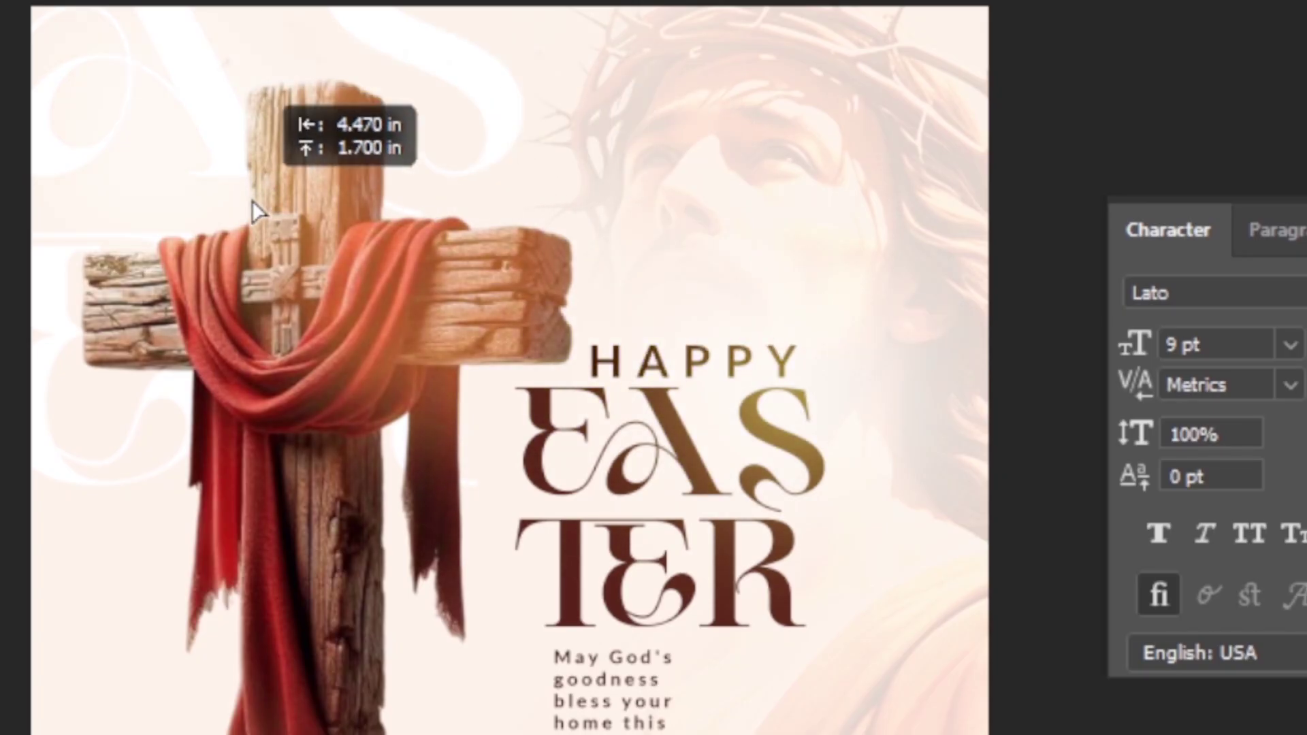
drag(257, 213, 258, 213)
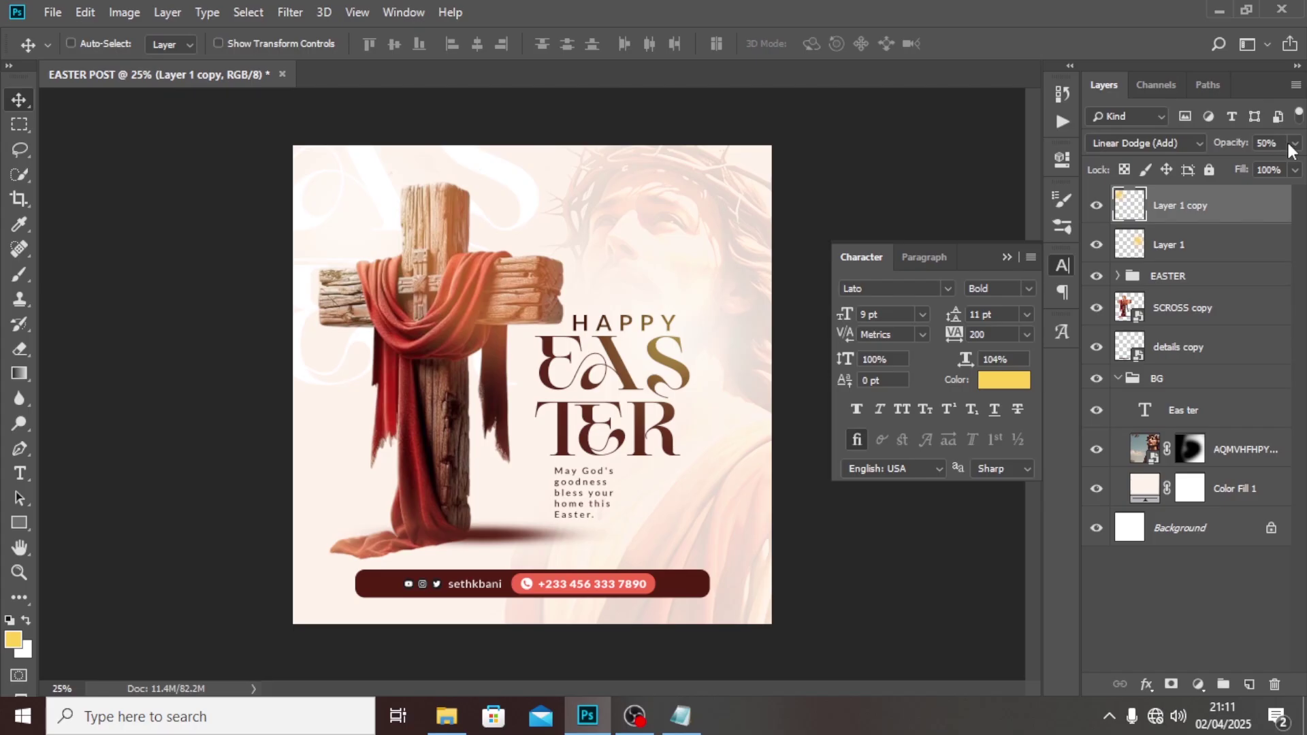
click(1294, 143)
drag(1288, 170, 1297, 168)
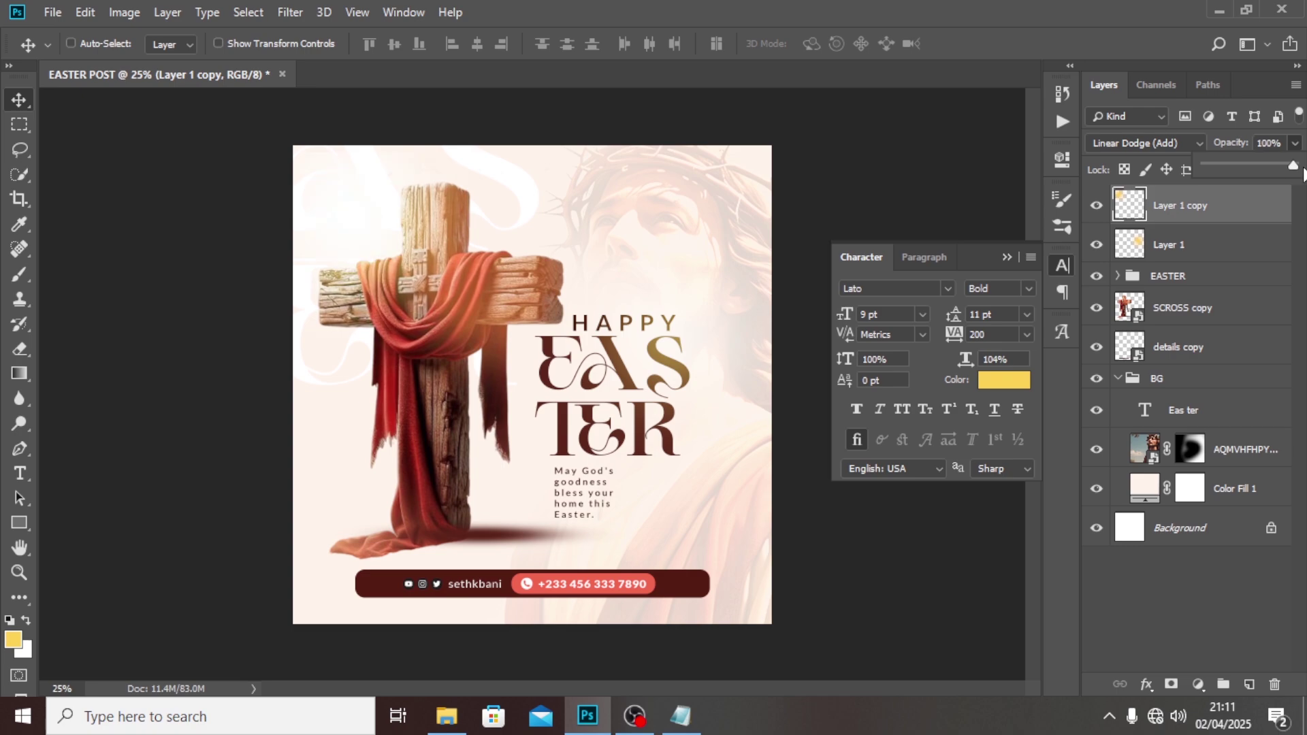
click(787, 1)
drag(341, 243, 397, 263)
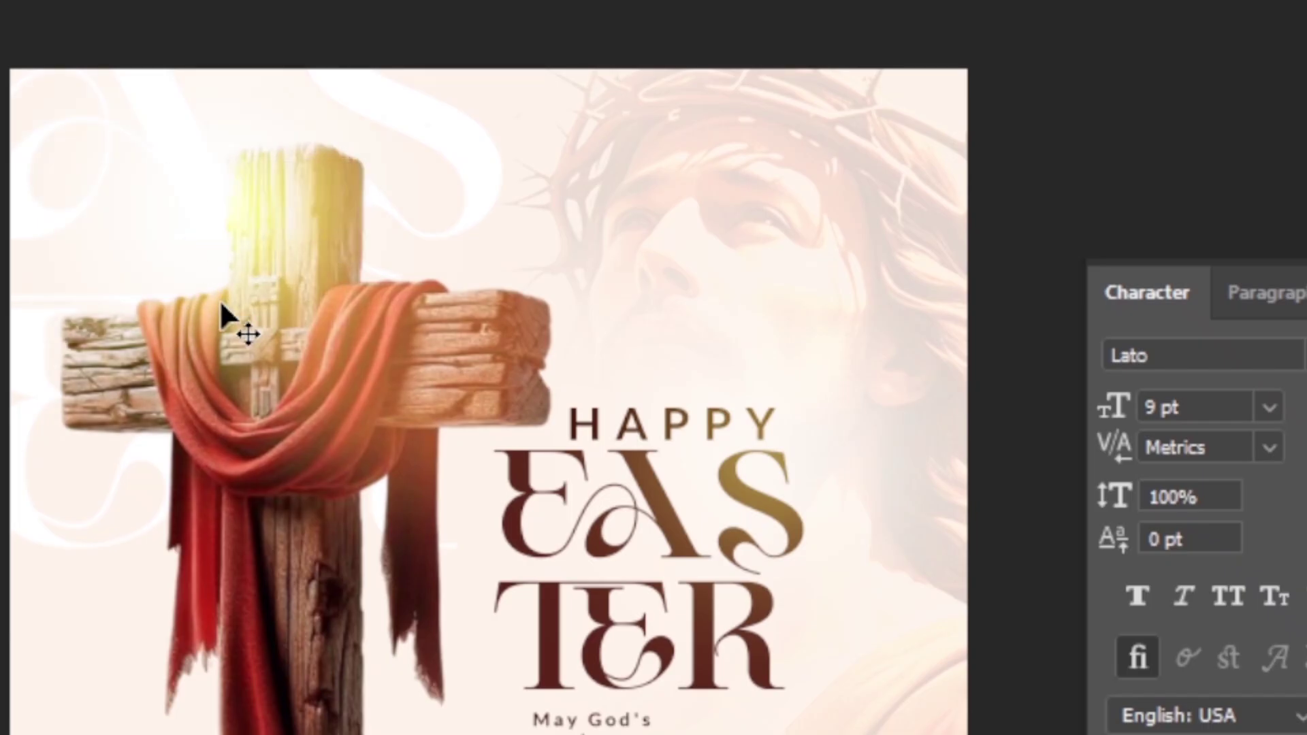
drag(211, 332, 198, 345)
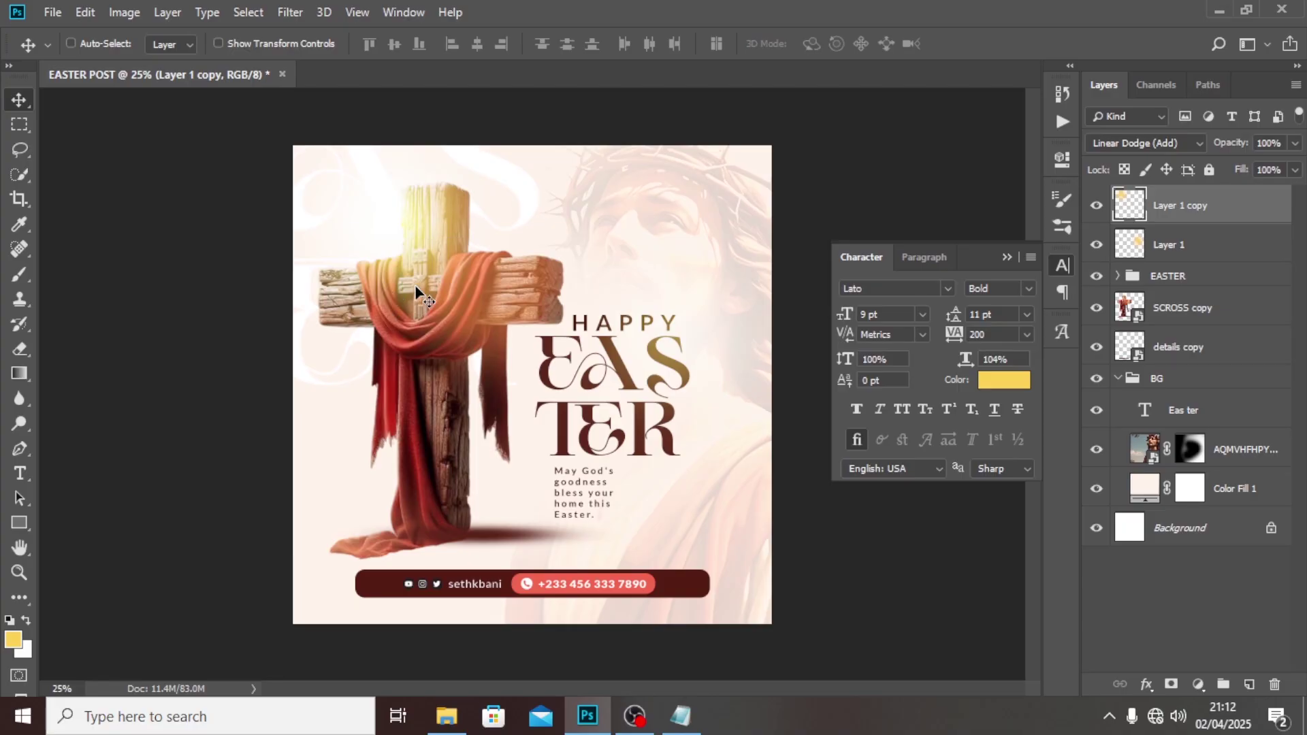
Duplicate the glow again, shrink it, and place it at the crossbar's right end
key(ctrl+j)
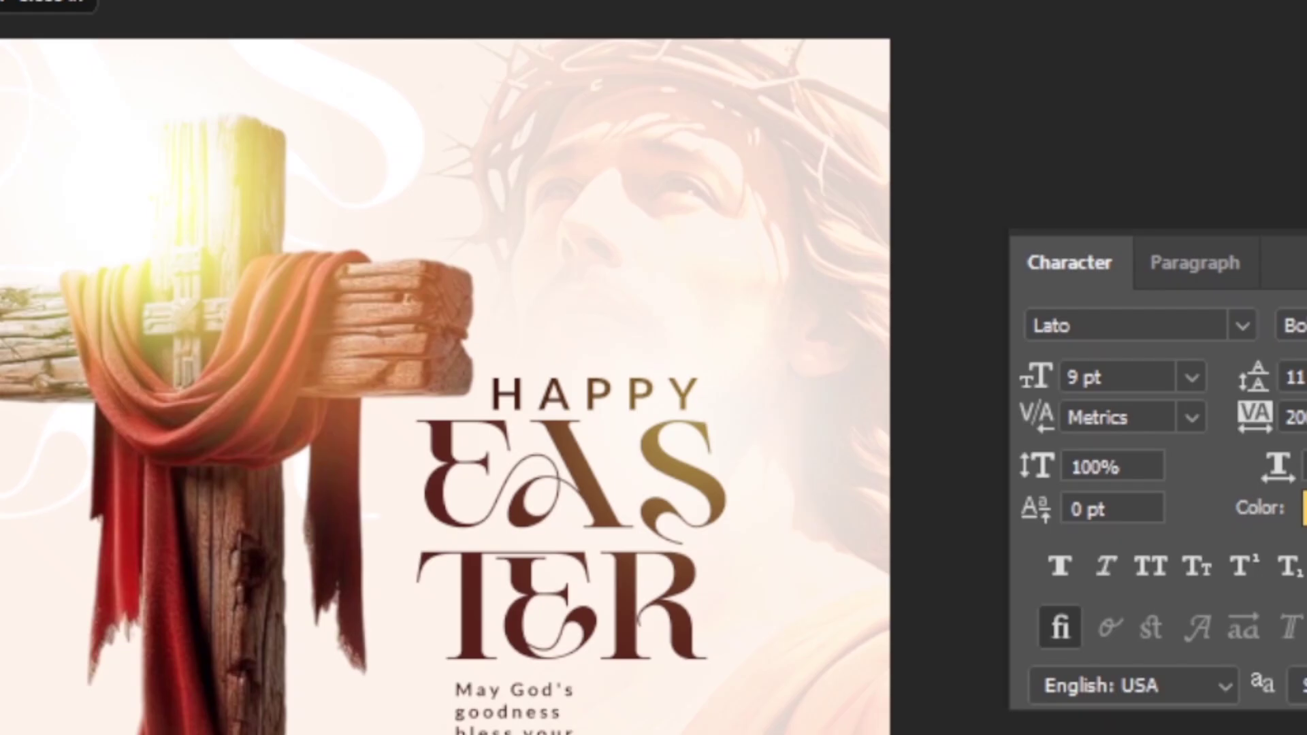
drag(357, 192, 488, 213)
key(ctrl+t)
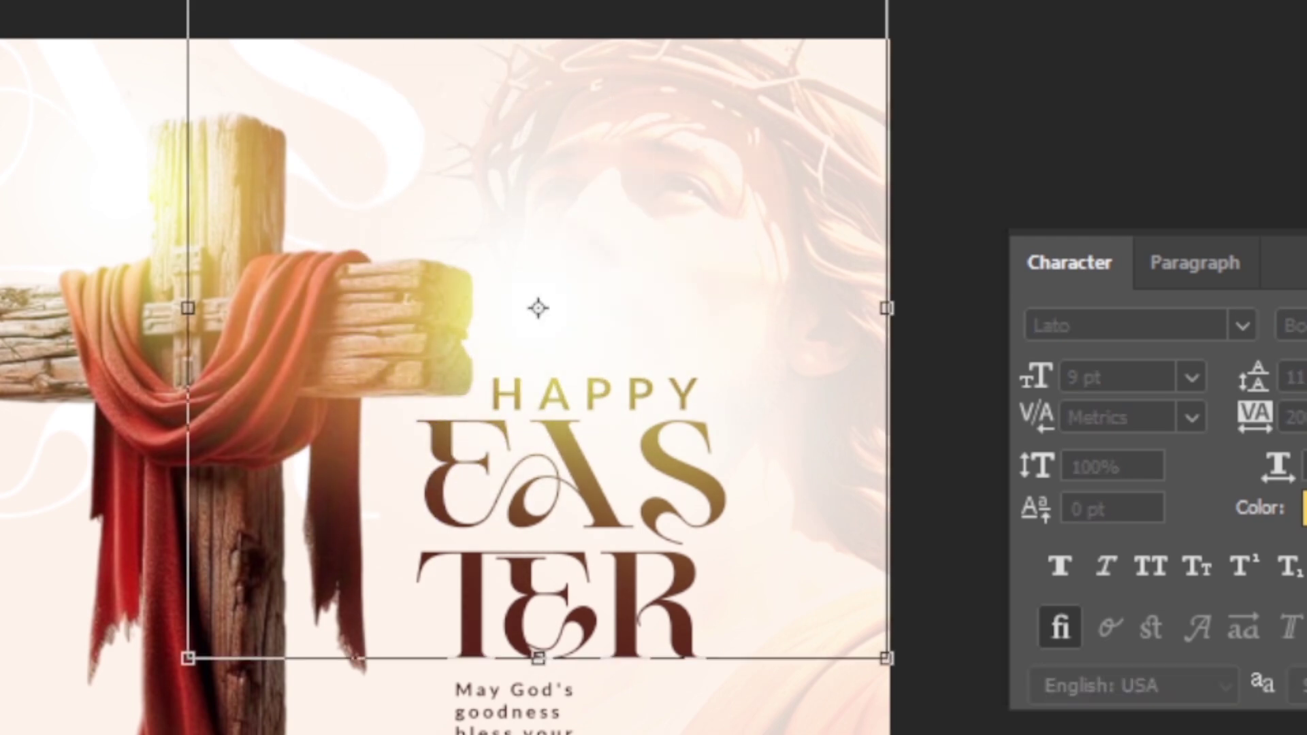
drag(885, 0, 730, 116)
mouse_move(537, 309)
mouse_down()
mouse_move(511, 344)
mouse_move(467, 365)
mouse_move(531, 327)
mouse_up()
mouse_move(625, 253)
mouse_down()
mouse_move(577, 271)
mouse_move(599, 250)
mouse_move(613, 257)
mouse_up()
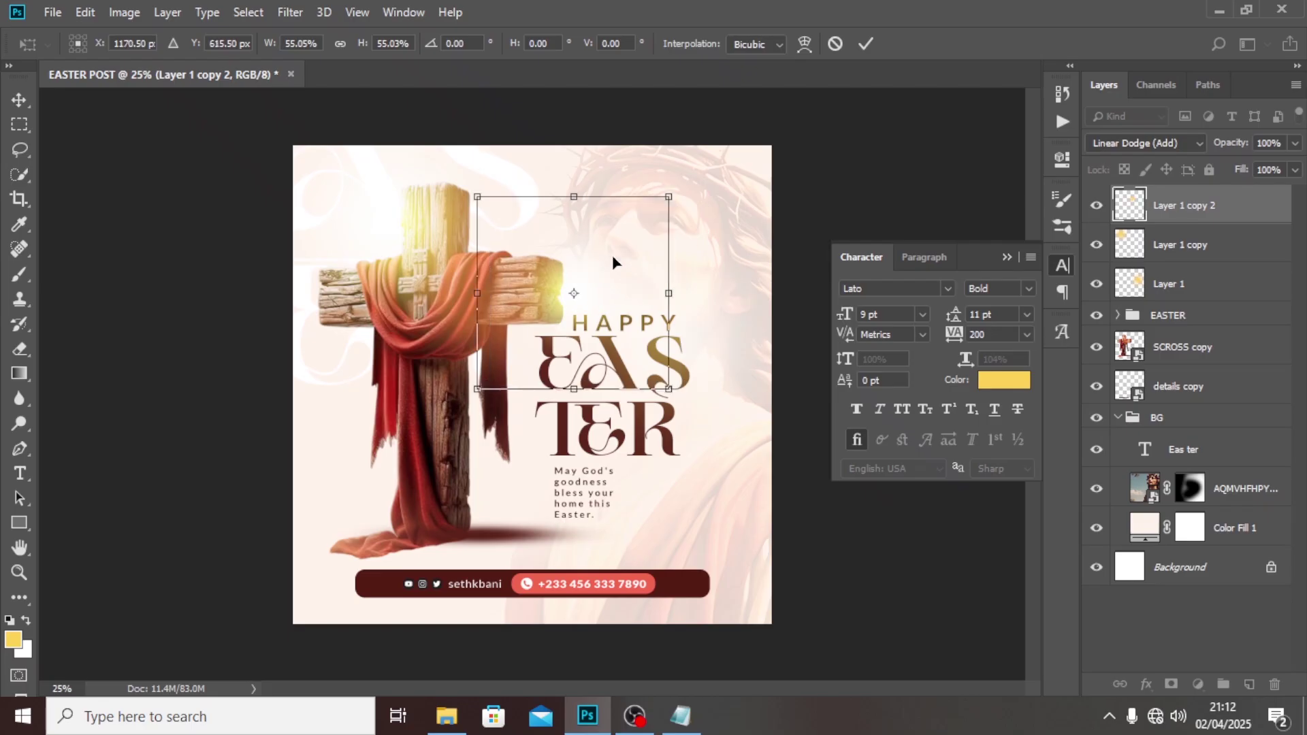
key(Return)
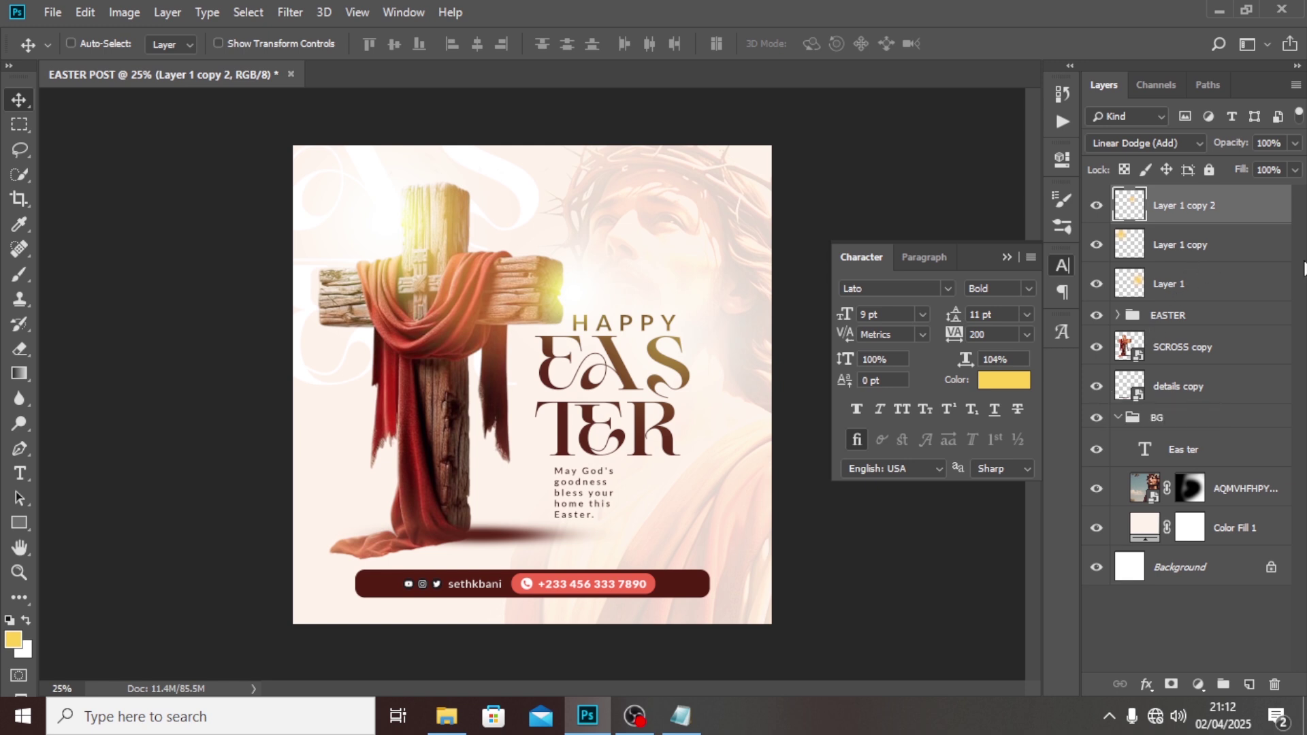
Raise Layer 1's glow to 100% opacity, then shrink it and move it onto the EASTER title
click(1167, 284)
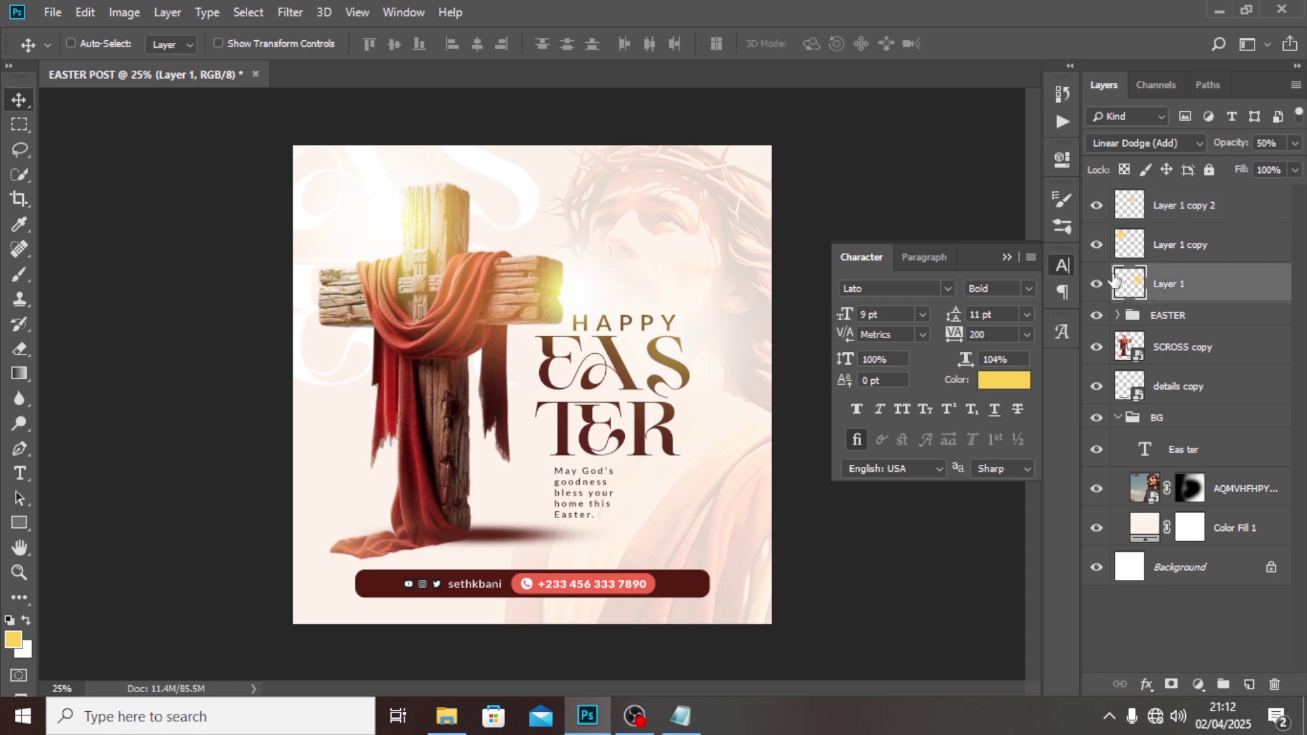
click(1296, 144)
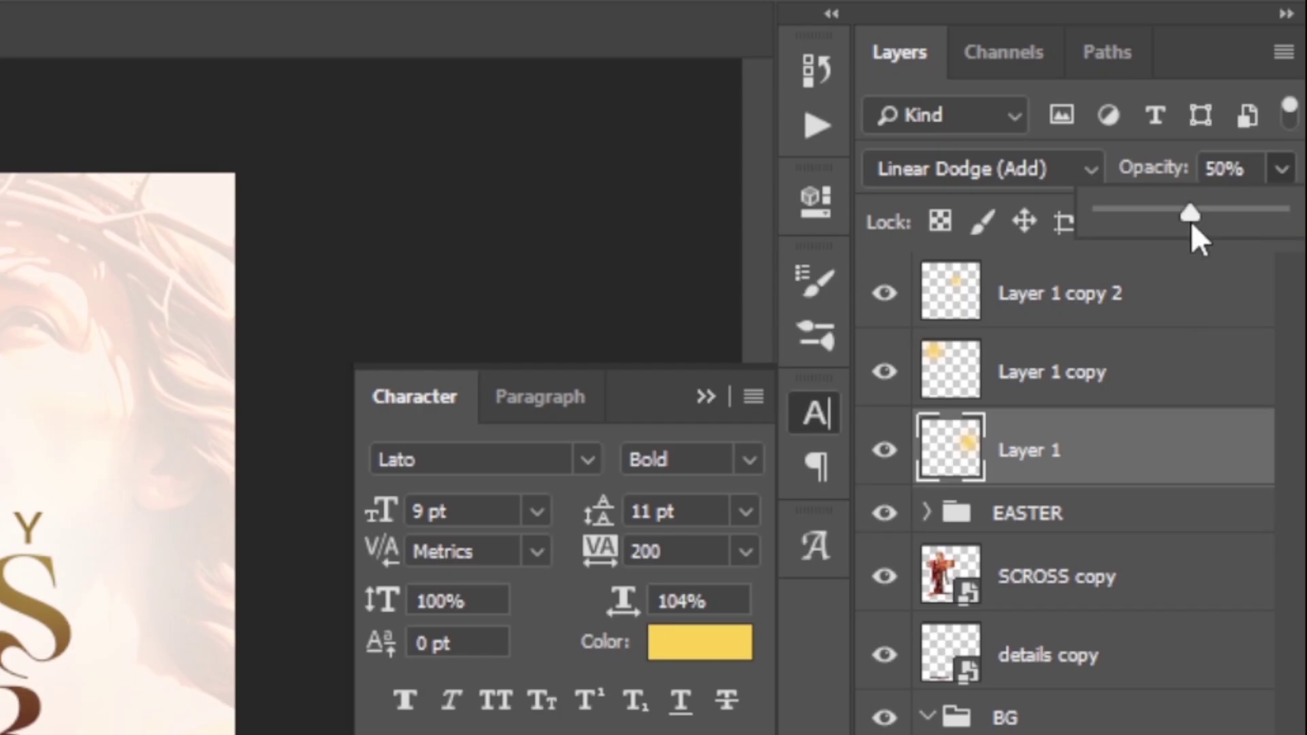
drag(1214, 209, 1288, 211)
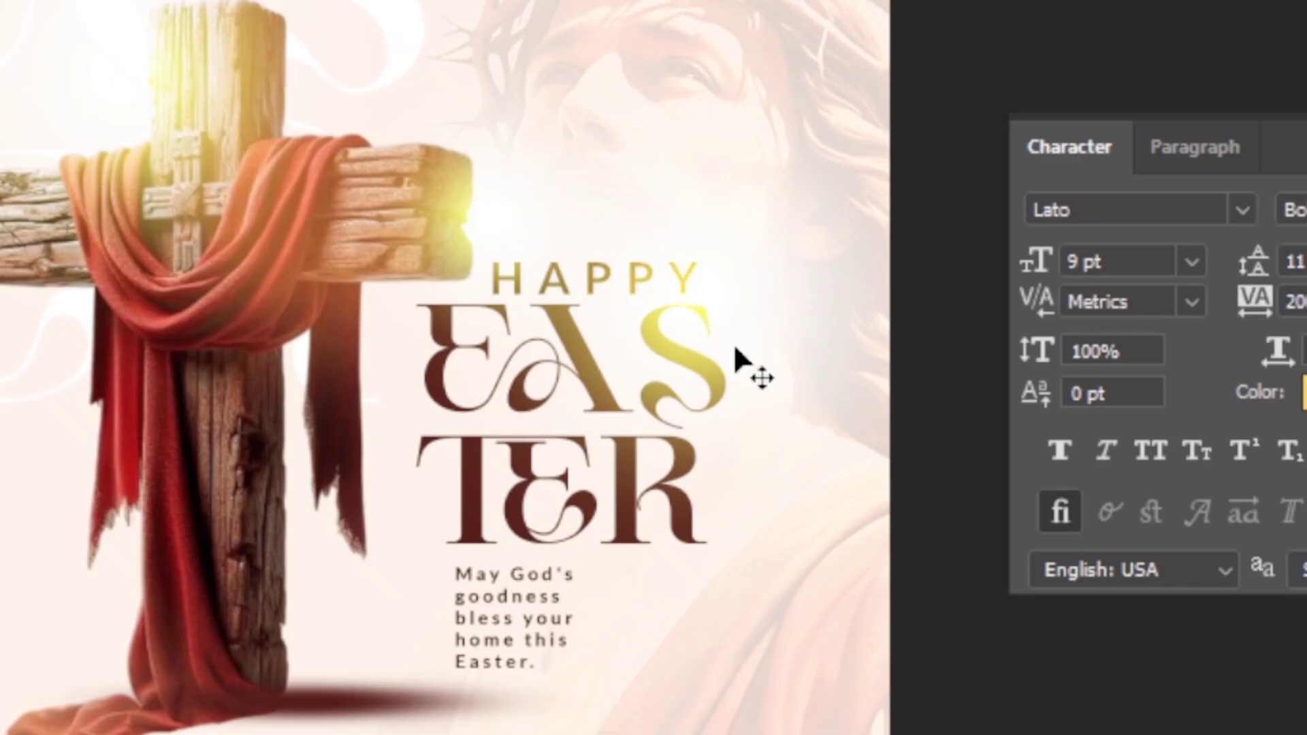
key(ctrl+t)
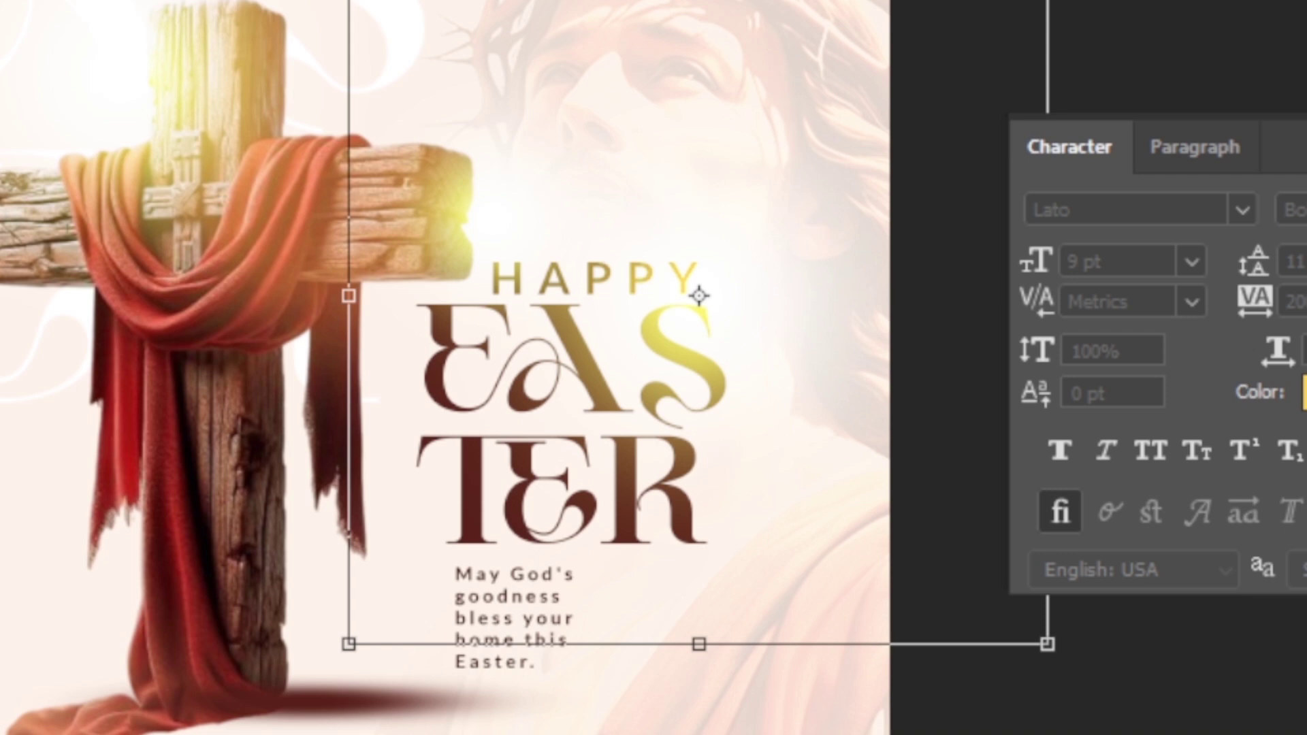
drag(349, 0, 458, 58)
drag(907, 313, 901, 277)
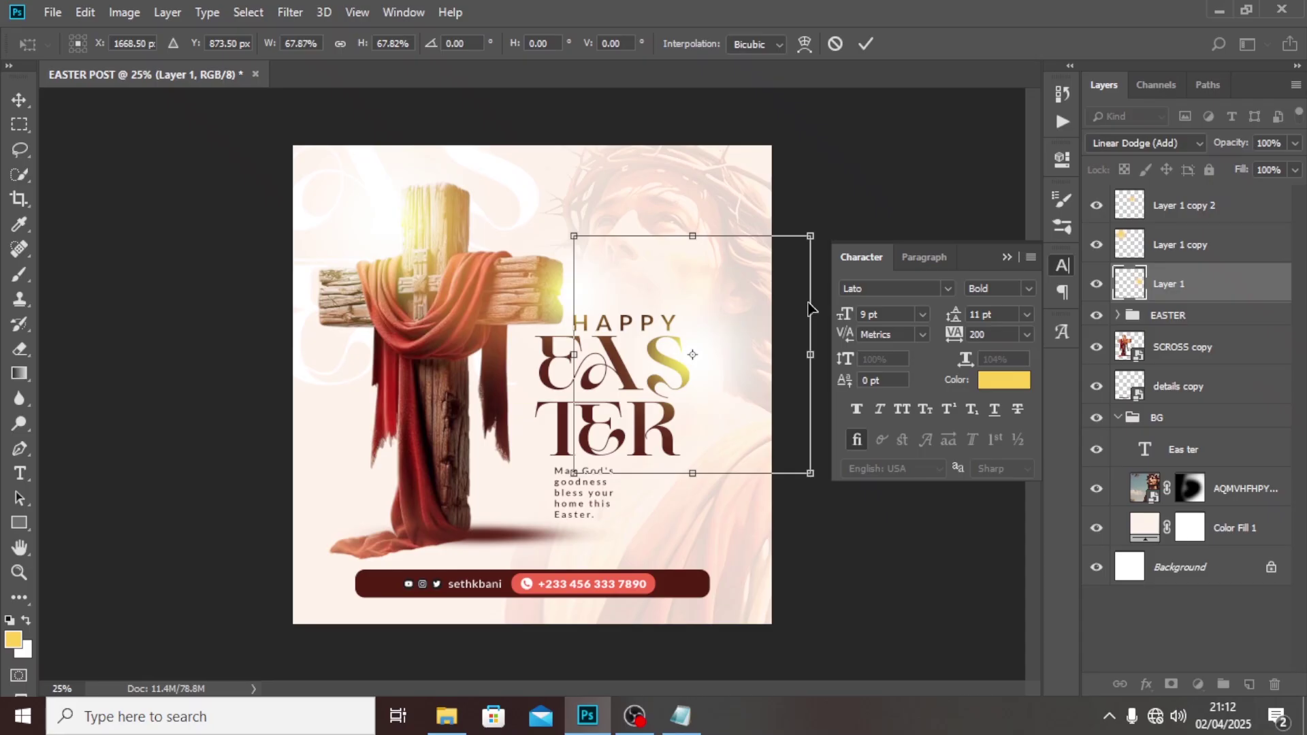
key(Return)
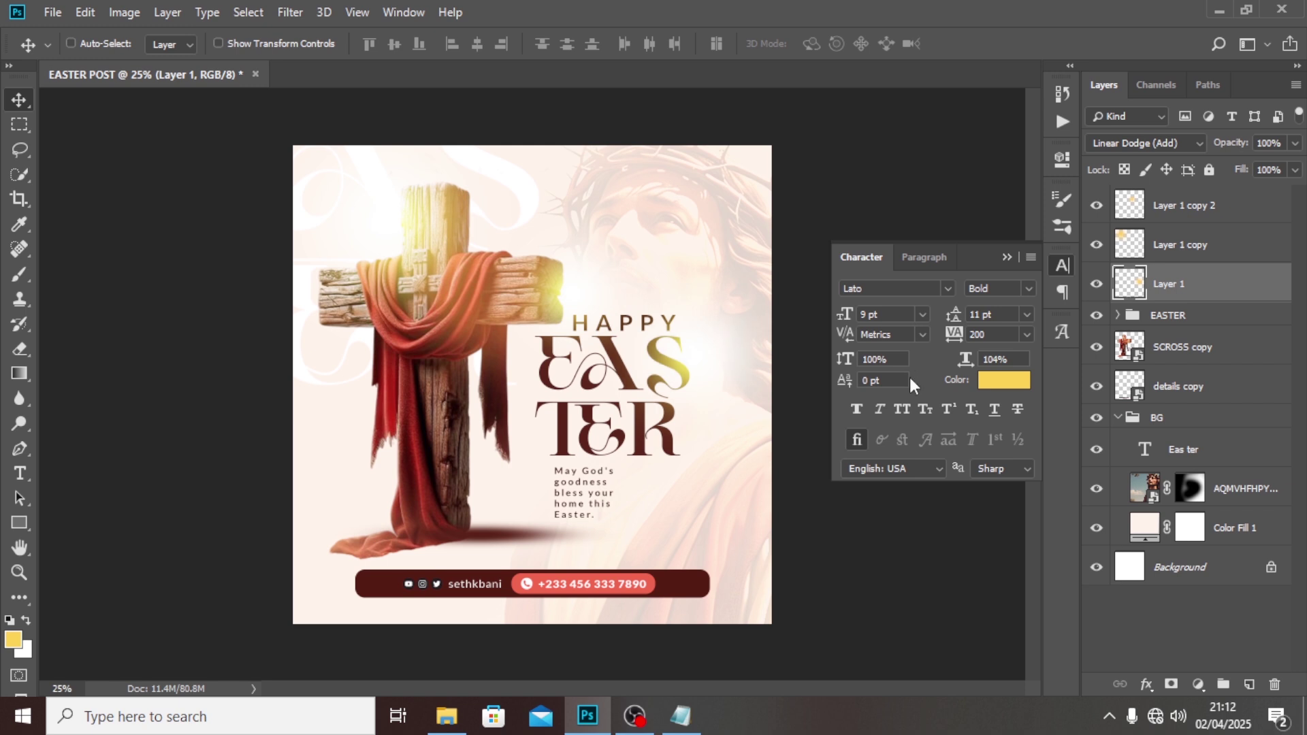
Group the three glow layers and name the group GLOW
shift+click(1181, 205)
key(ctrl+g)
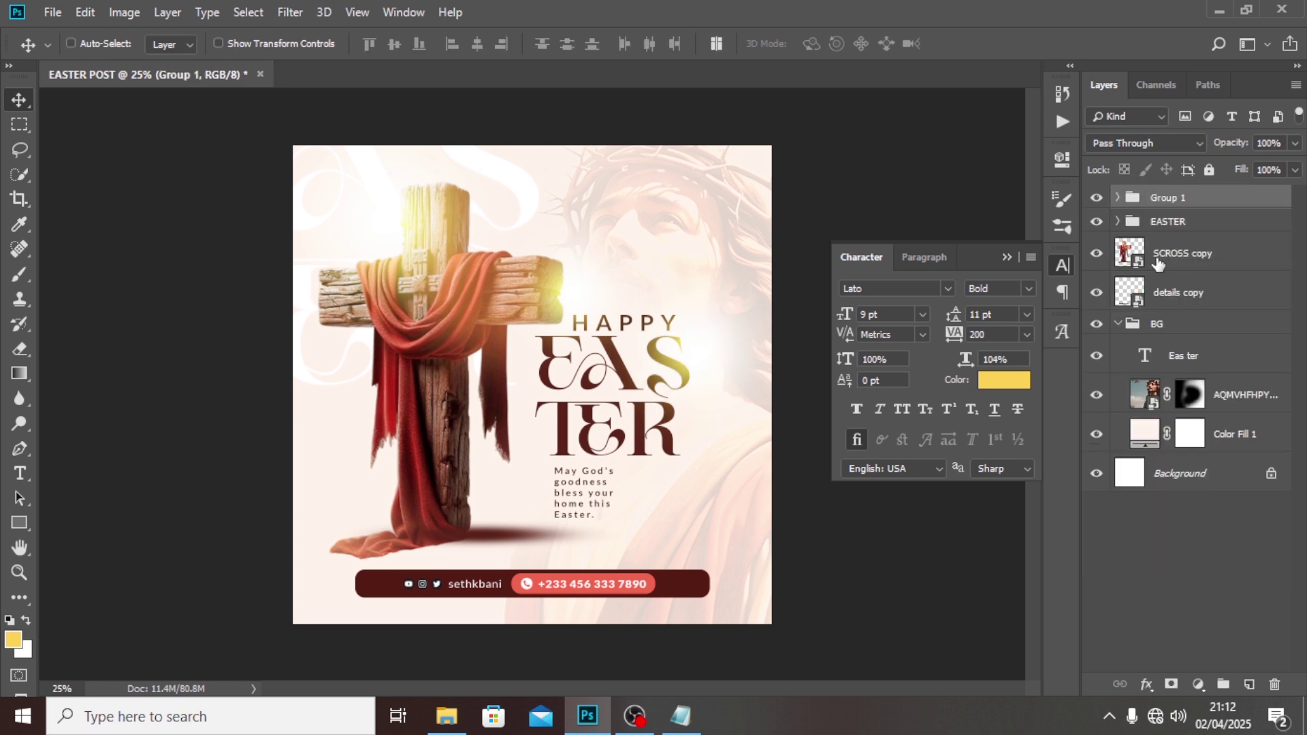
double_click(1166, 197)
text(GLOW)
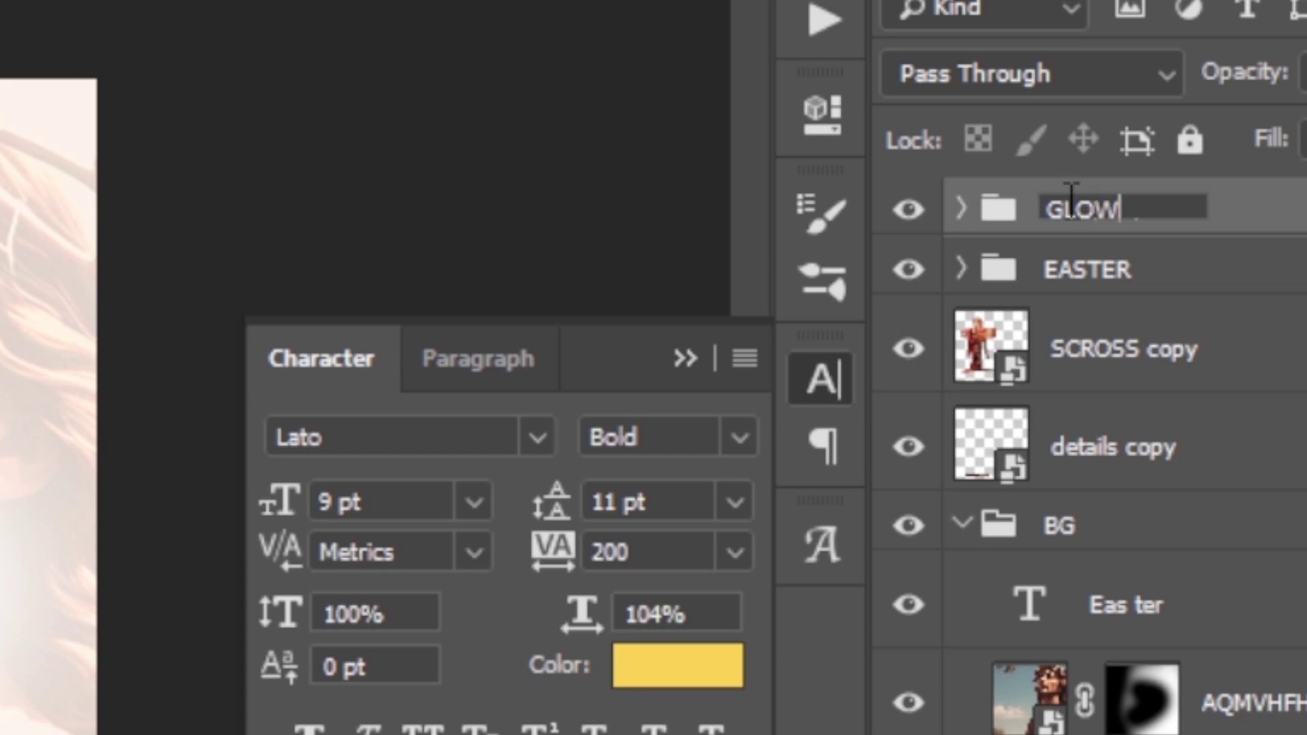
key(Return)
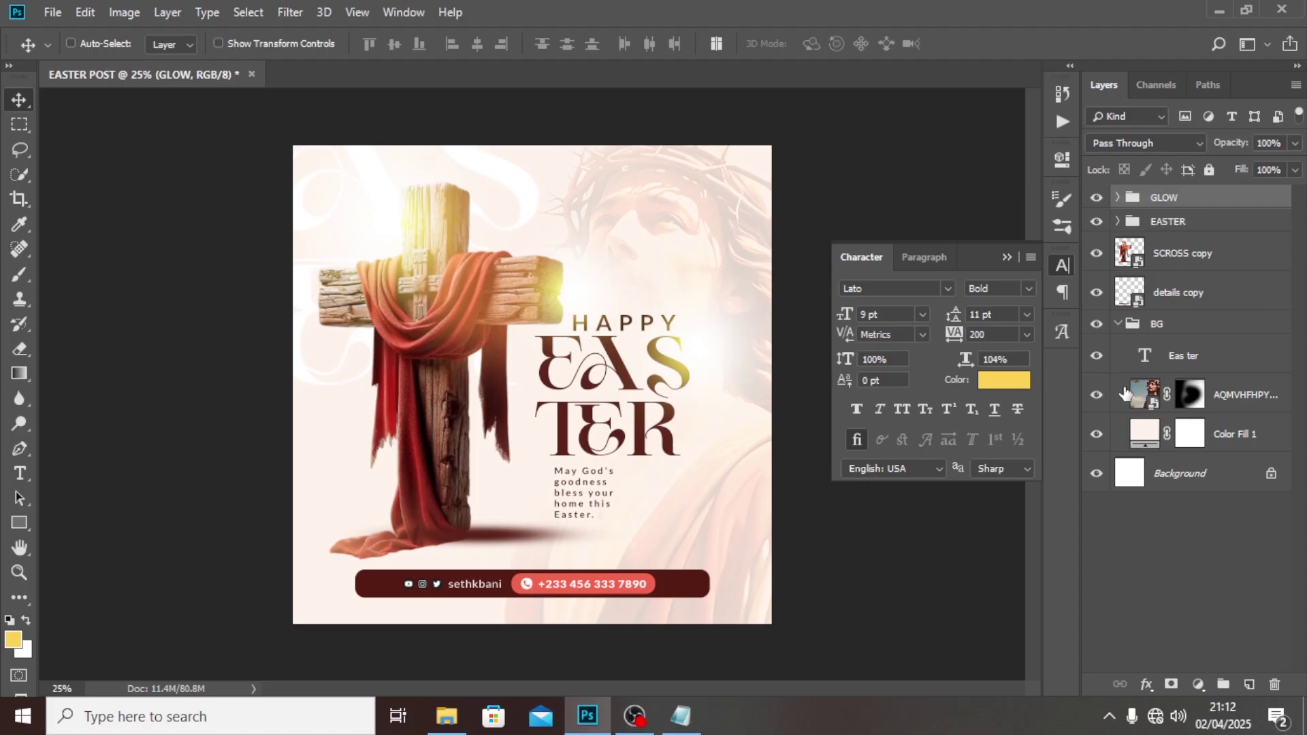
Add a Gradient Map adjustment layer and set its dark stop to rust red B44312
click(1196, 684)
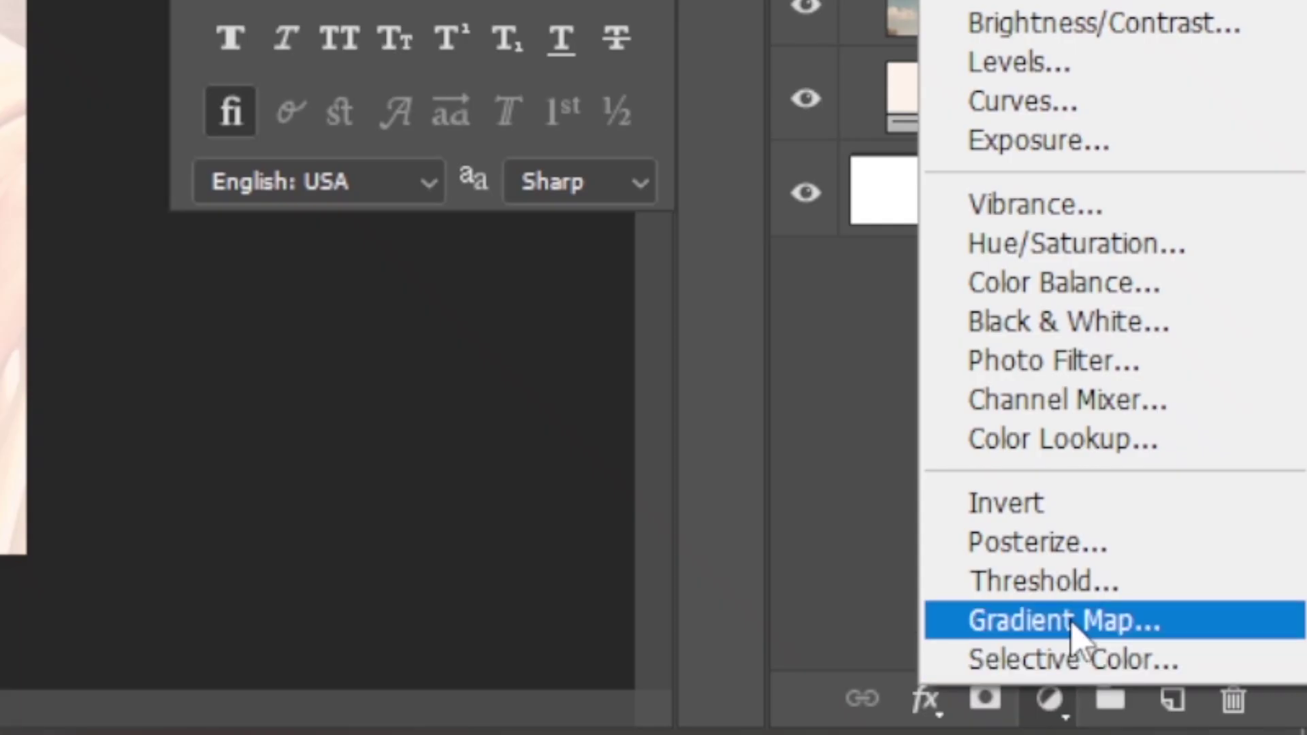
click(1072, 621)
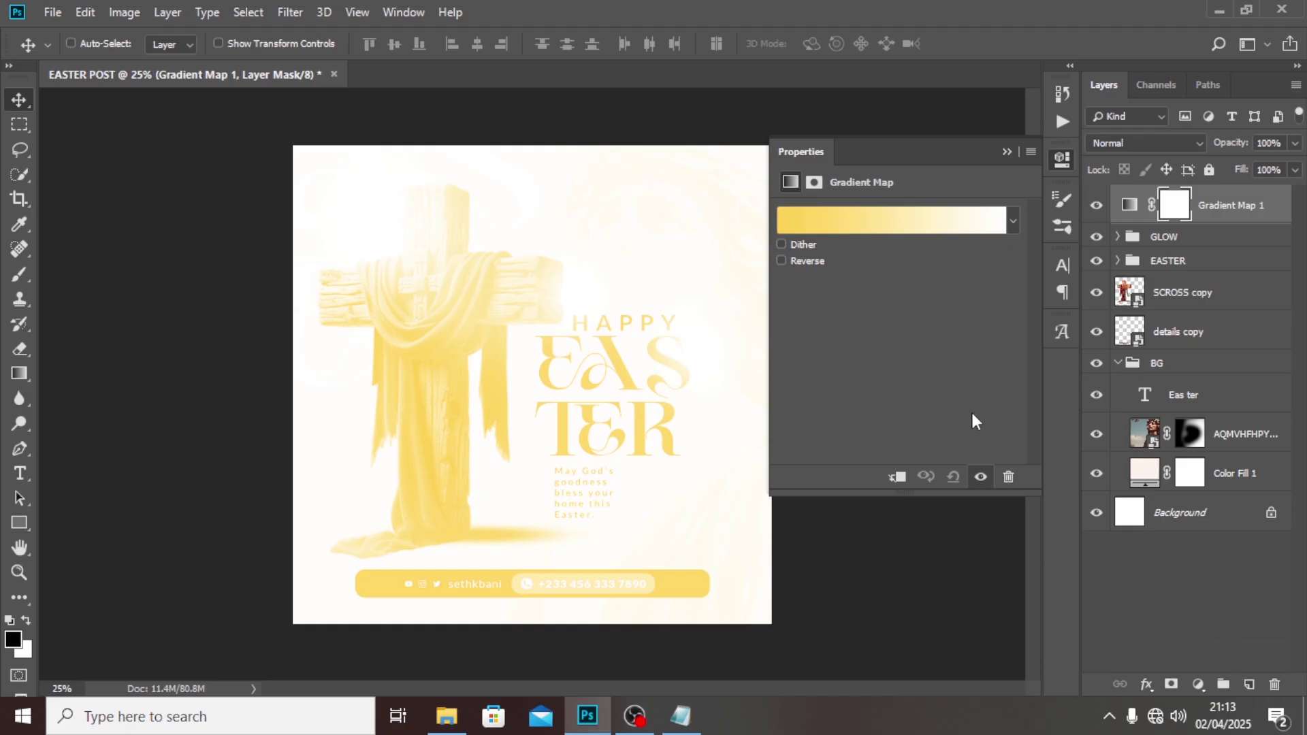
click(891, 218)
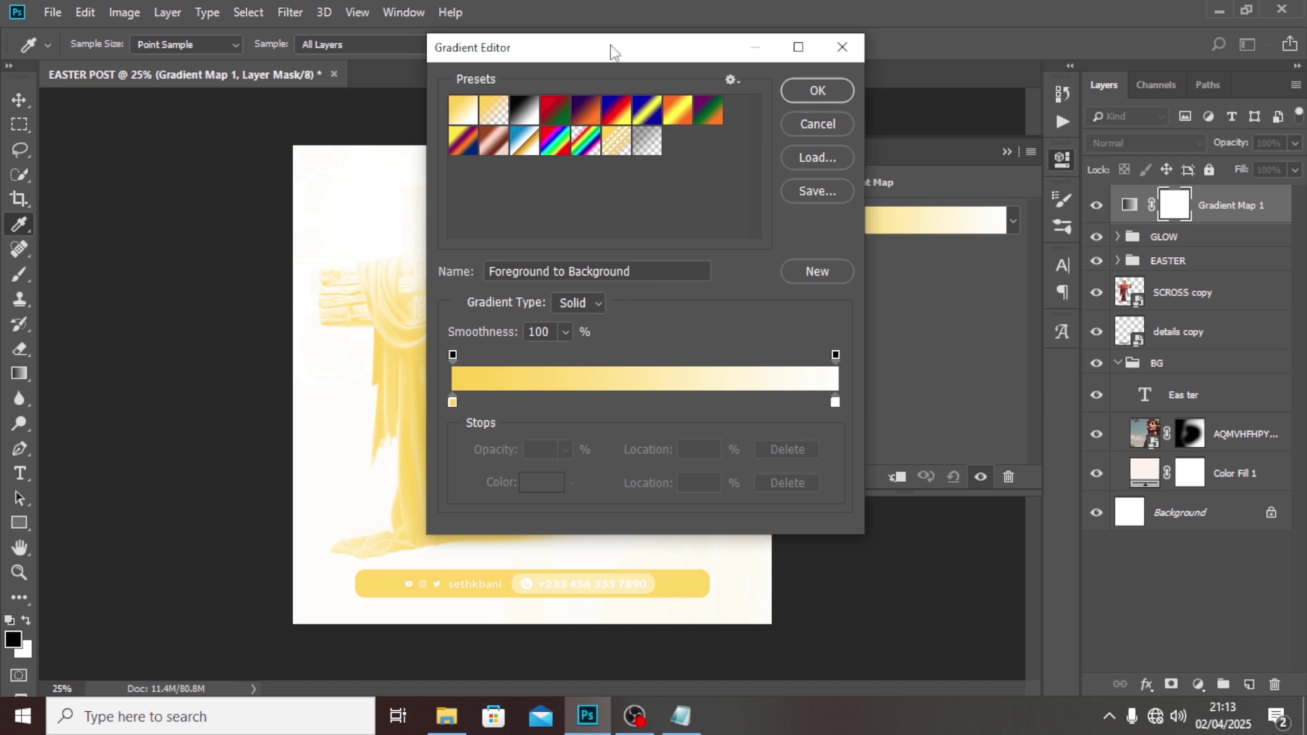
drag(611, 49, 742, 55)
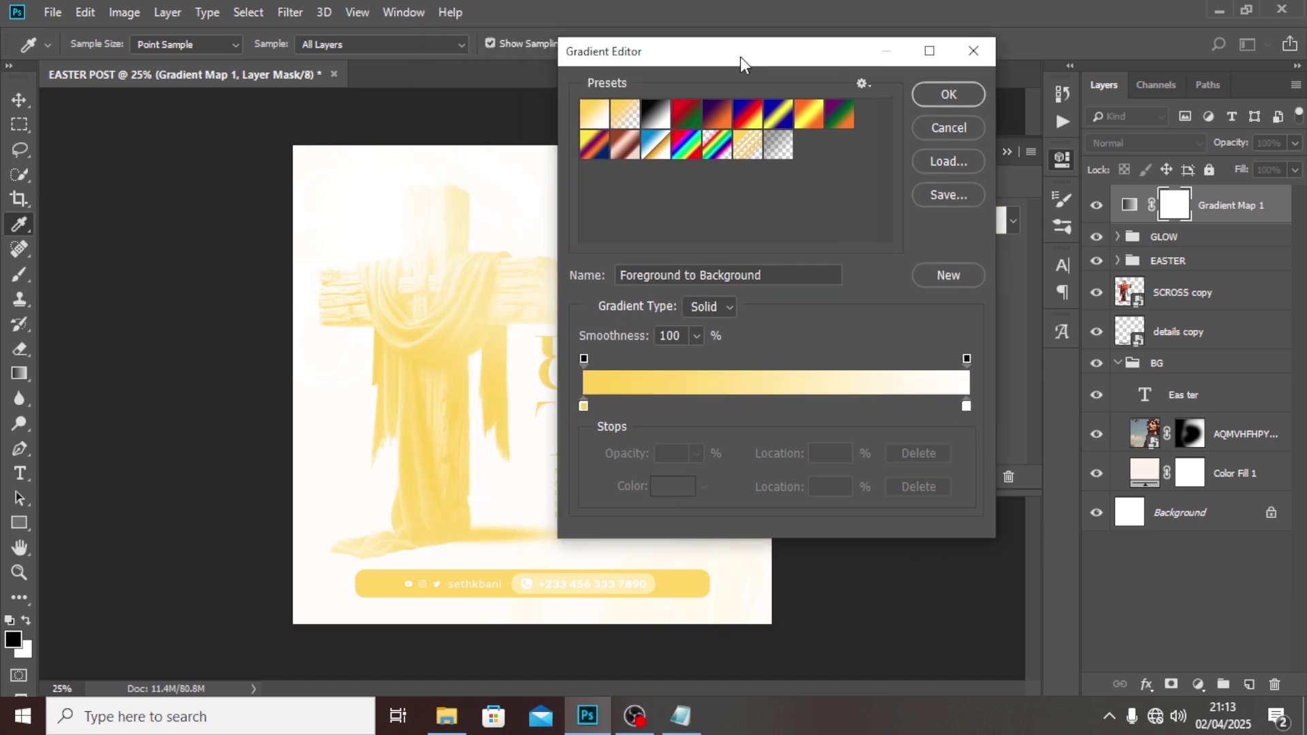
double_click(585, 406)
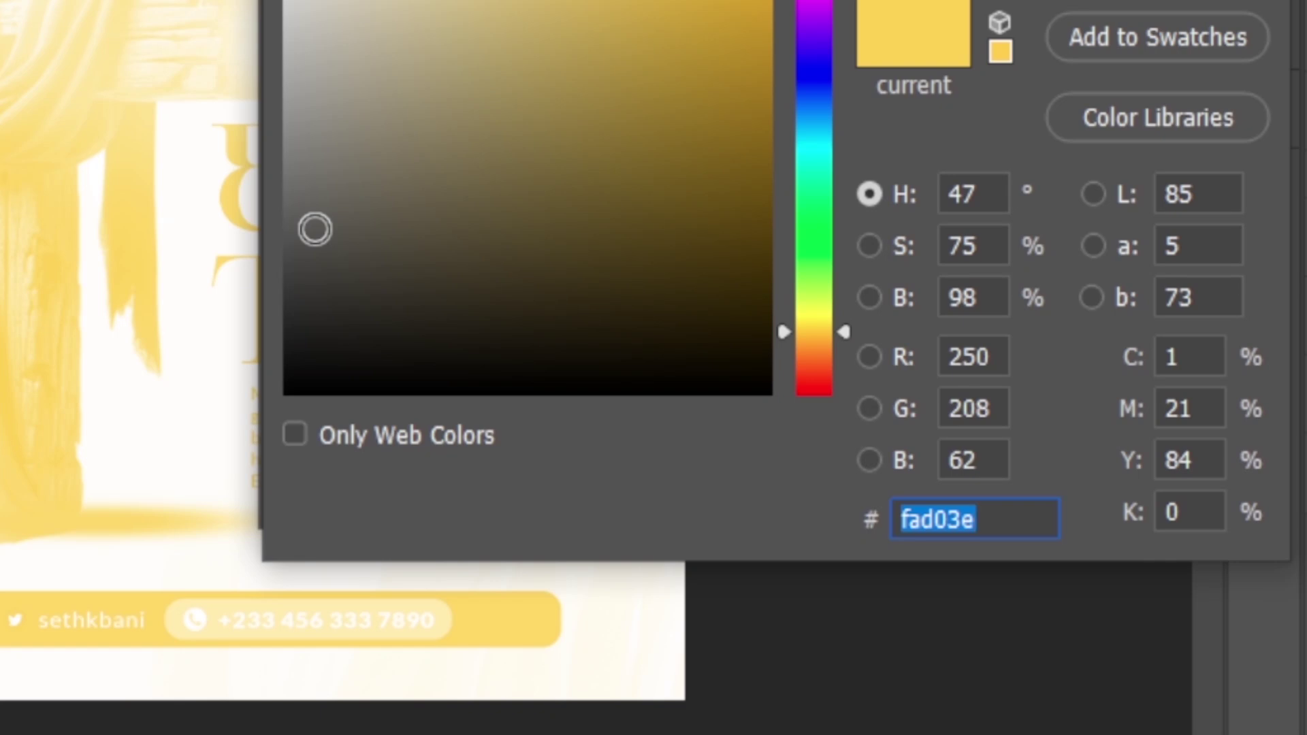
text(B44)
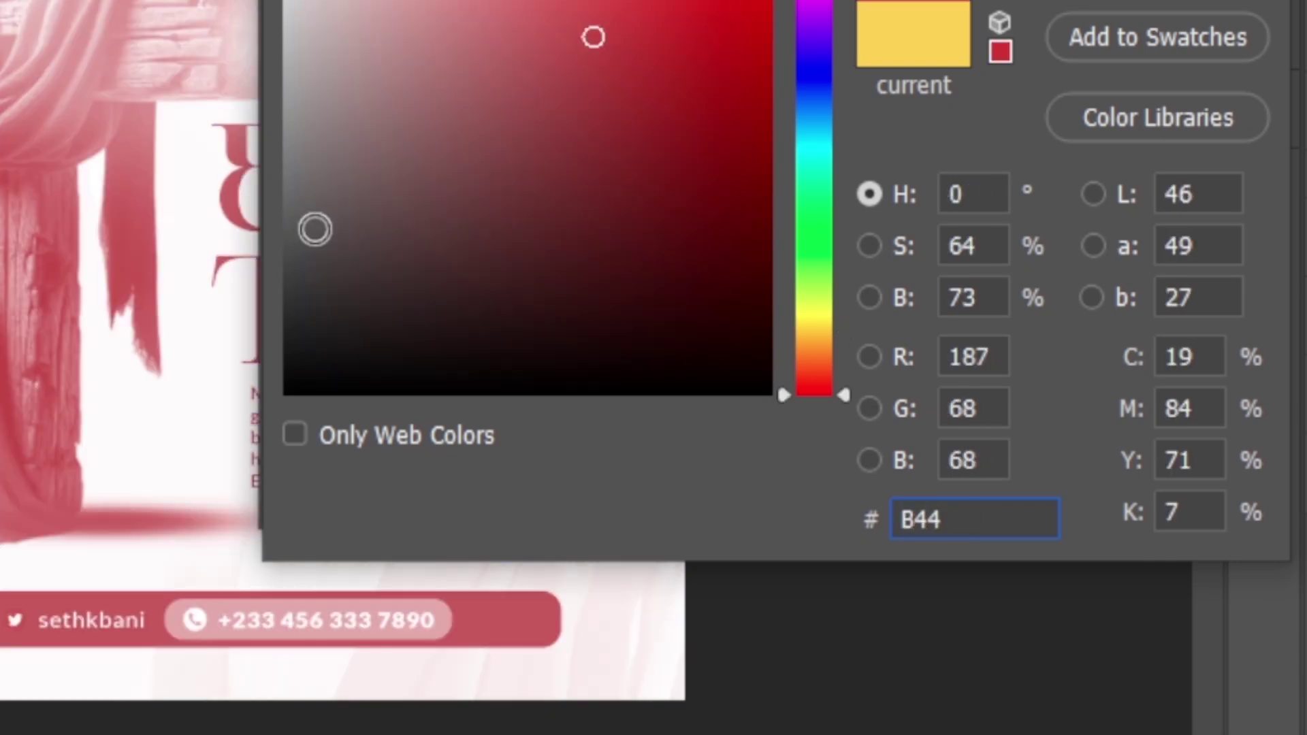
text(312)
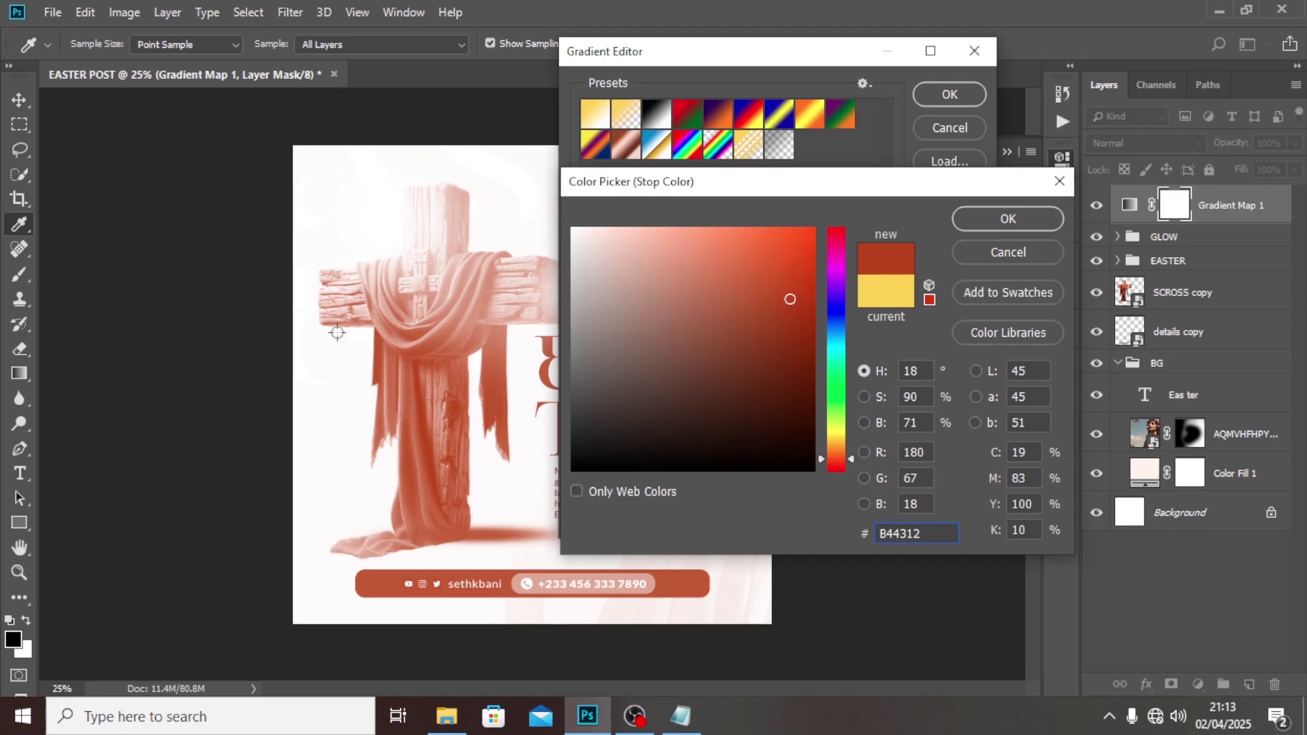
click(967, 219)
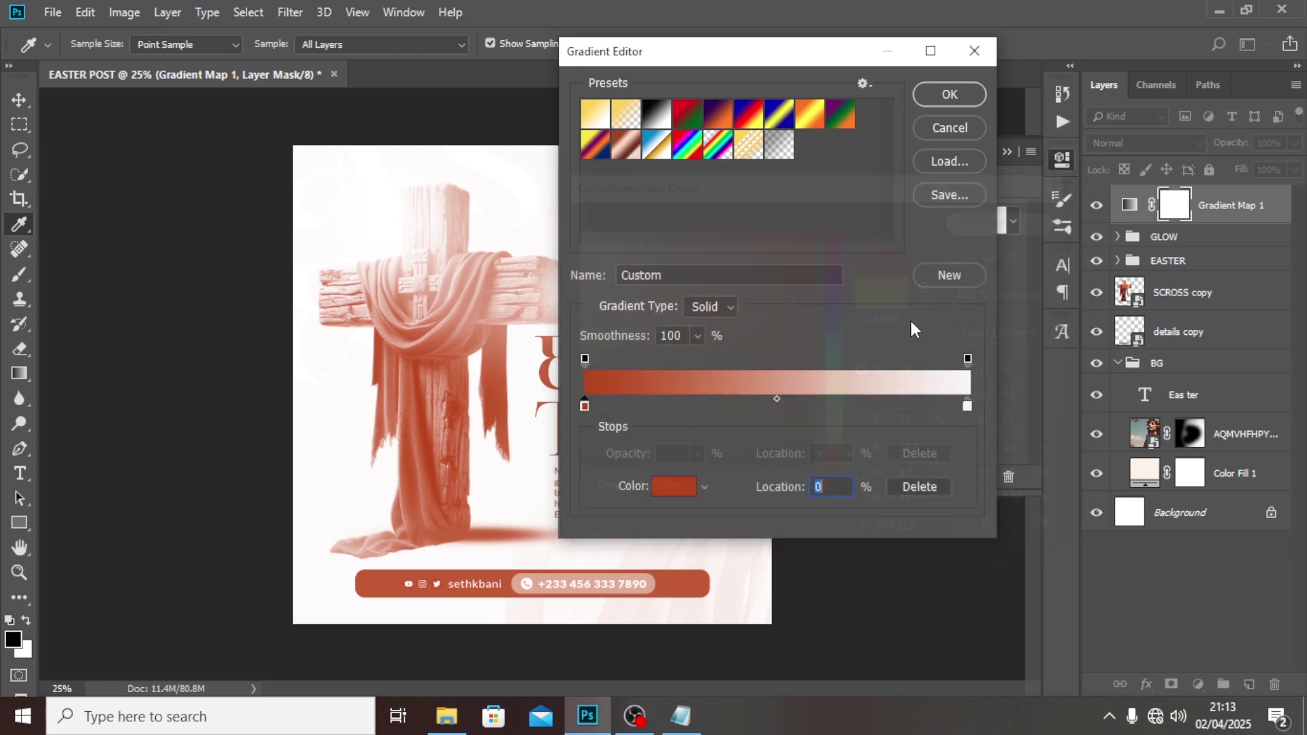
Set the gradient's light stop to pale peach FFC590 and confirm the gradient
double_click(967, 407)
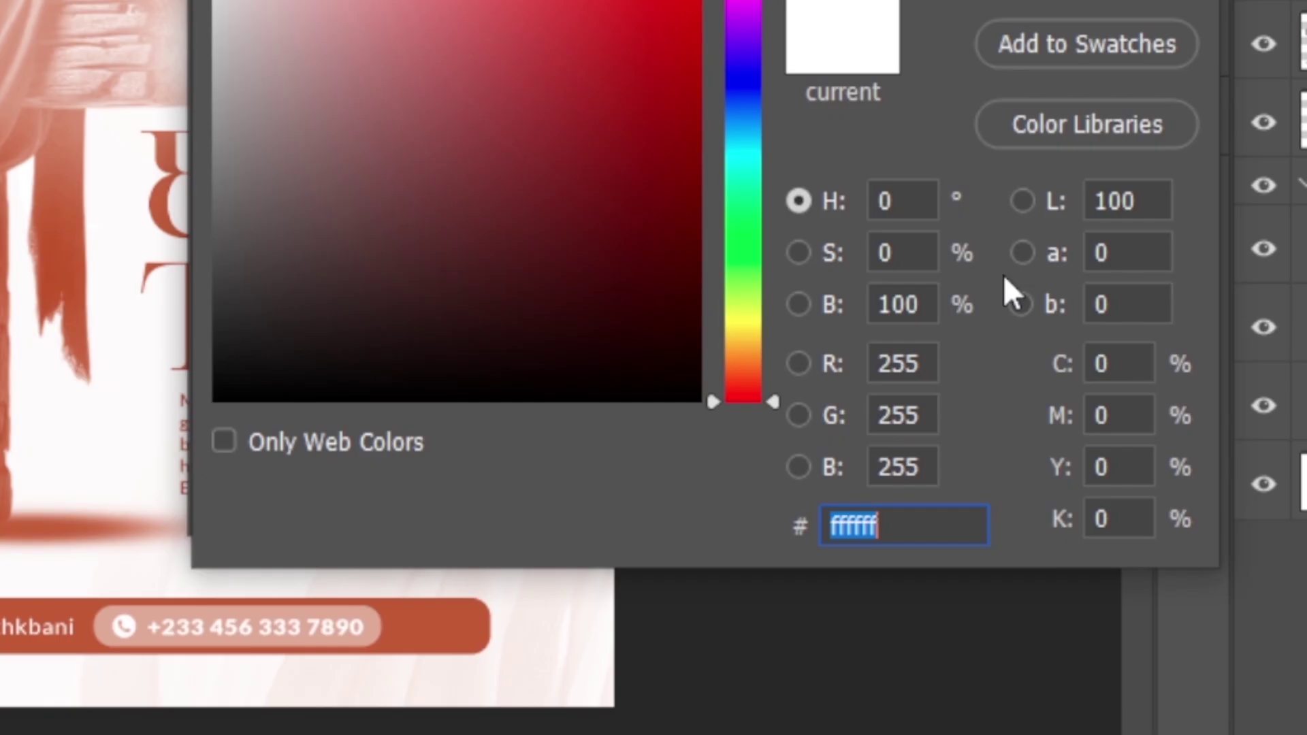
text(C)
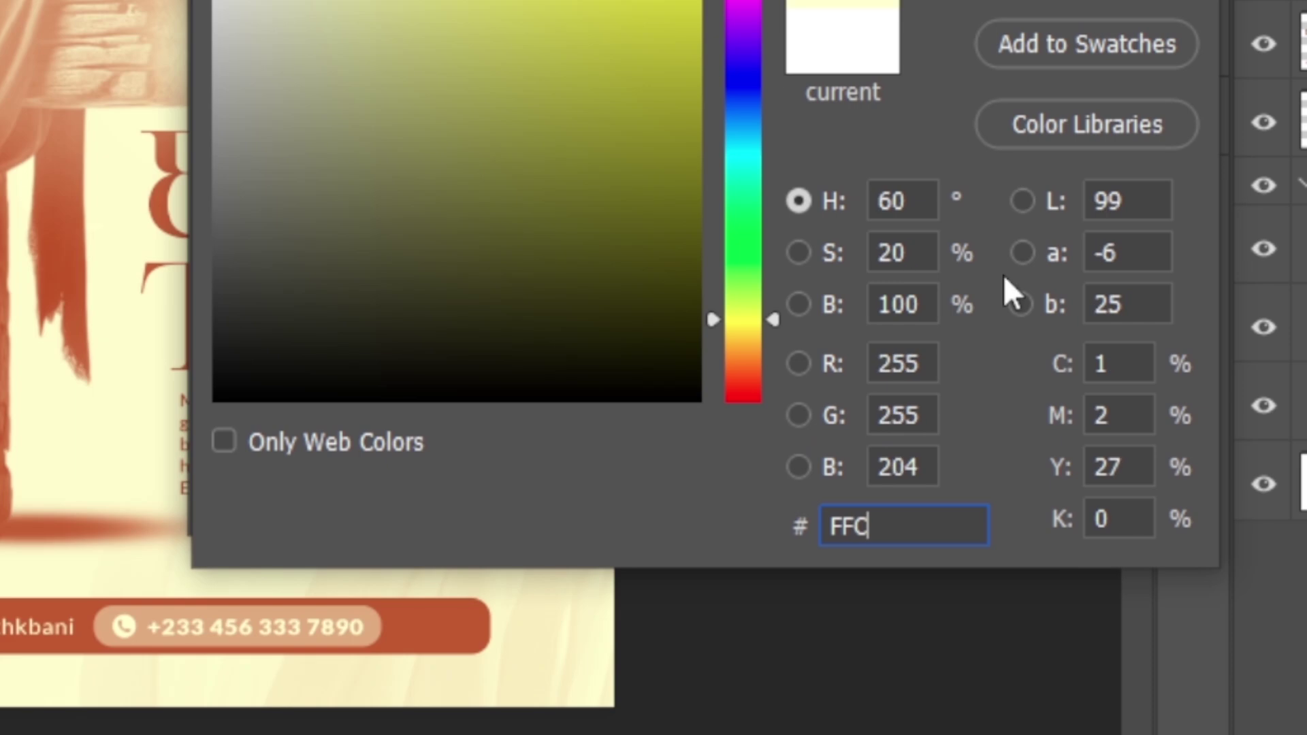
text(590)
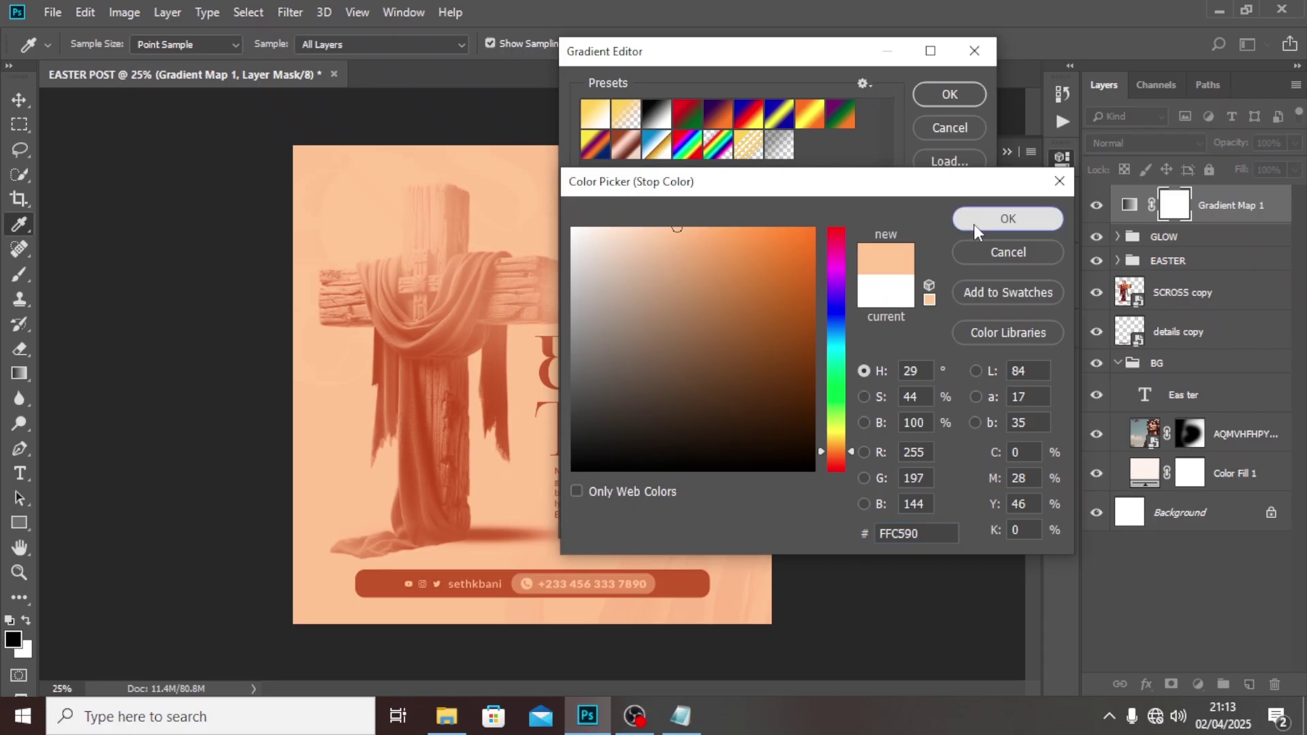
click(1108, 0)
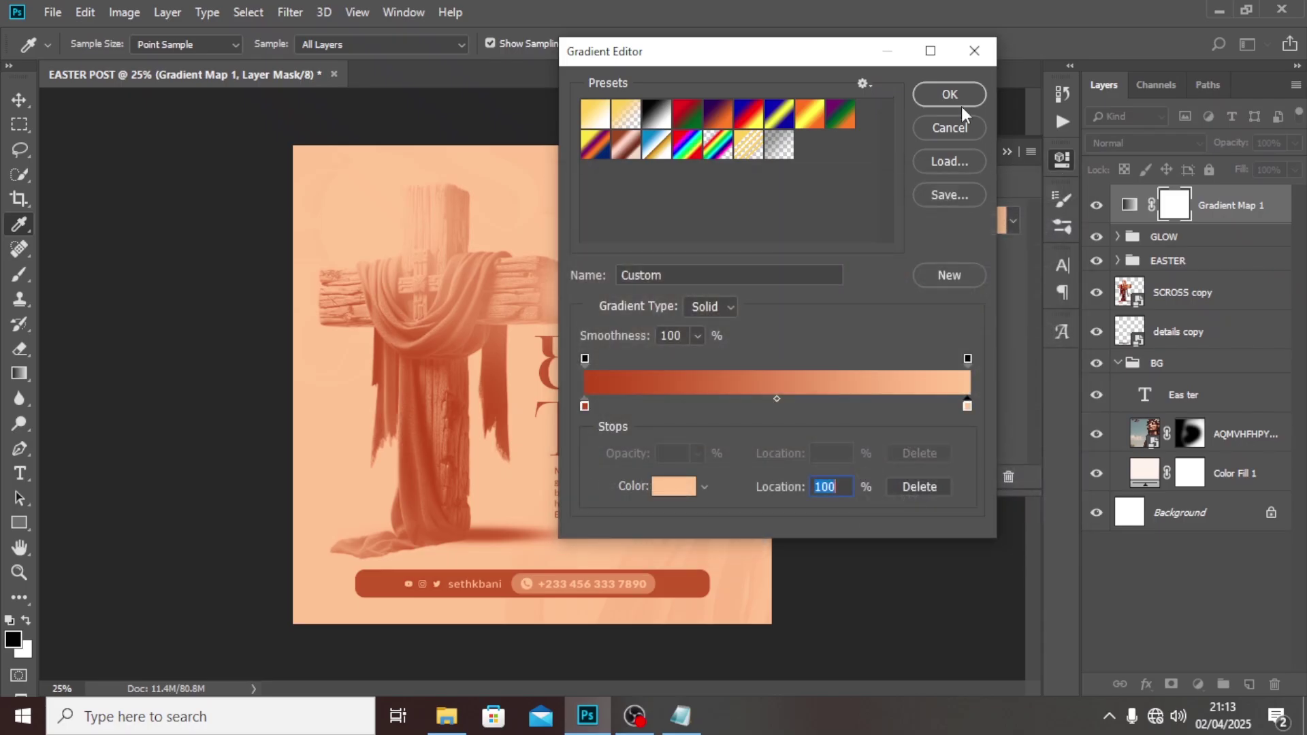
click(1000, 0)
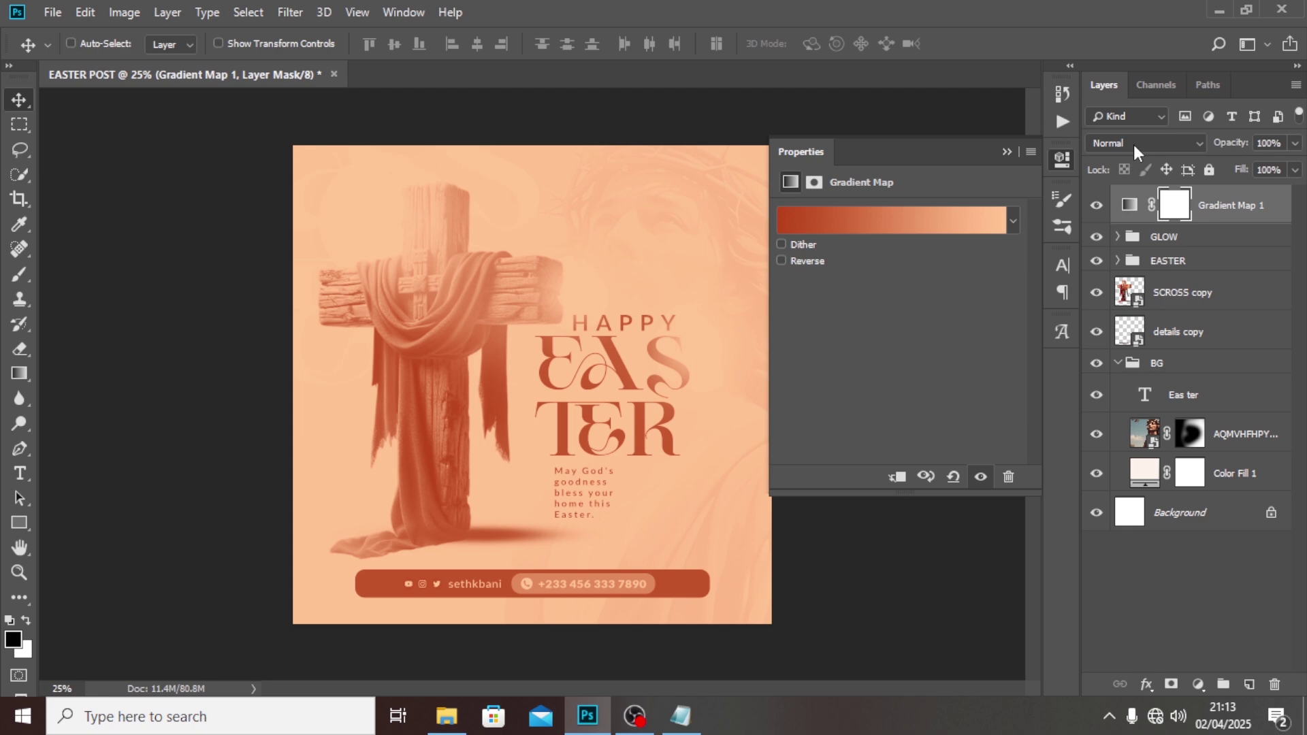
Set Gradient Map 1 to Soft Light and toggle its visibility to compare before and after
click(1133, 144)
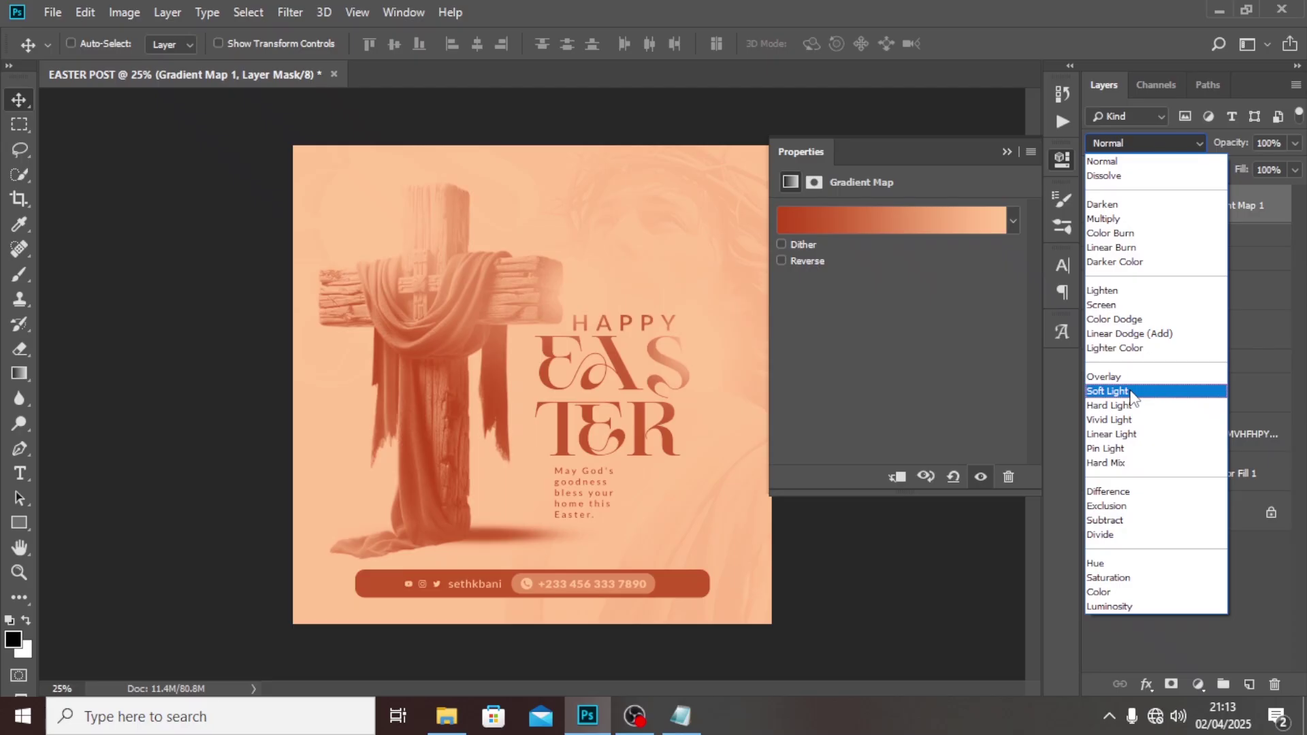
click(1055, 415)
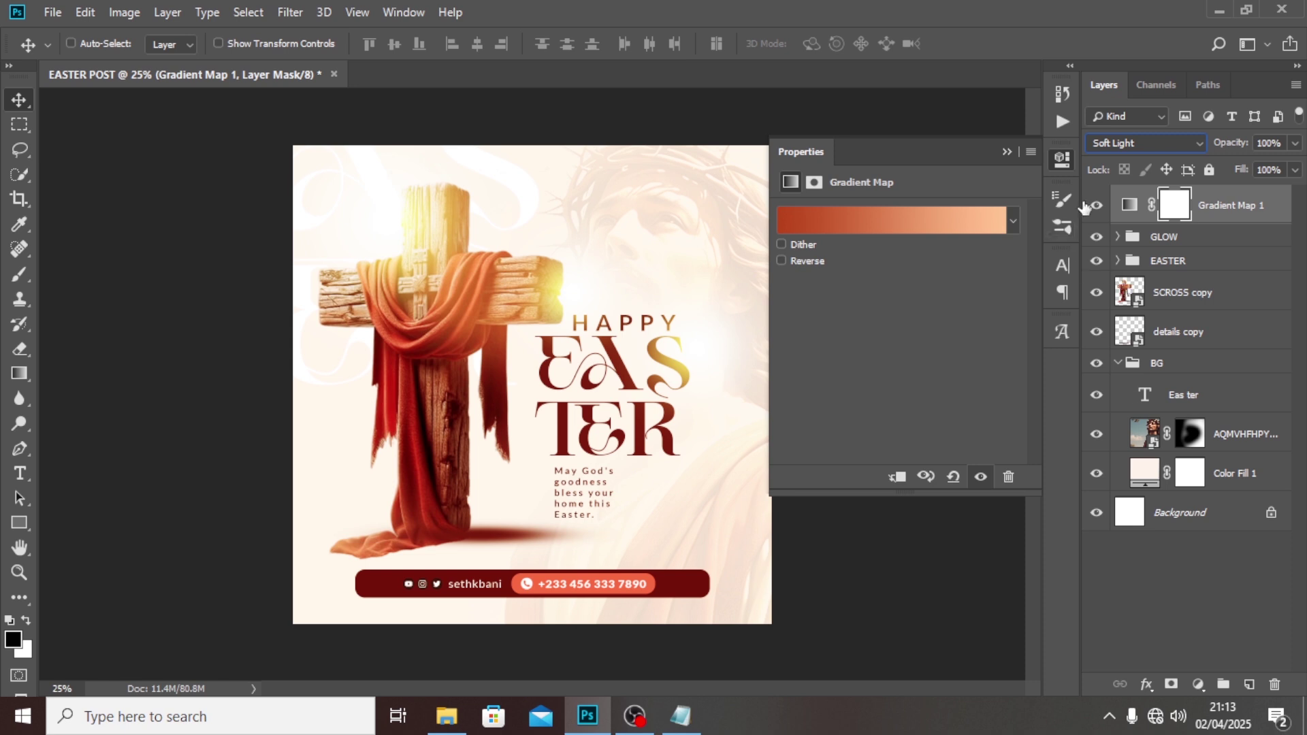
click(1095, 206)
click(1096, 205)
click(1095, 206)
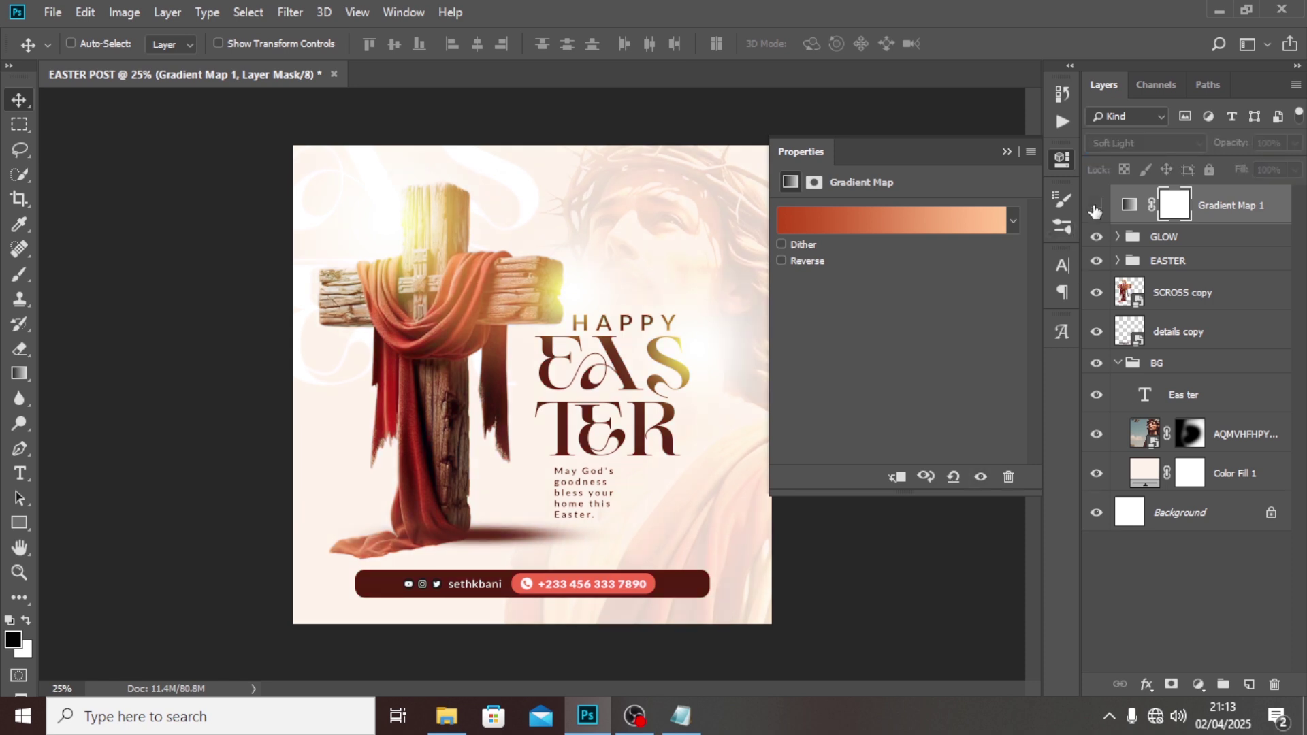
click(1095, 205)
click(1095, 206)
click(1095, 205)
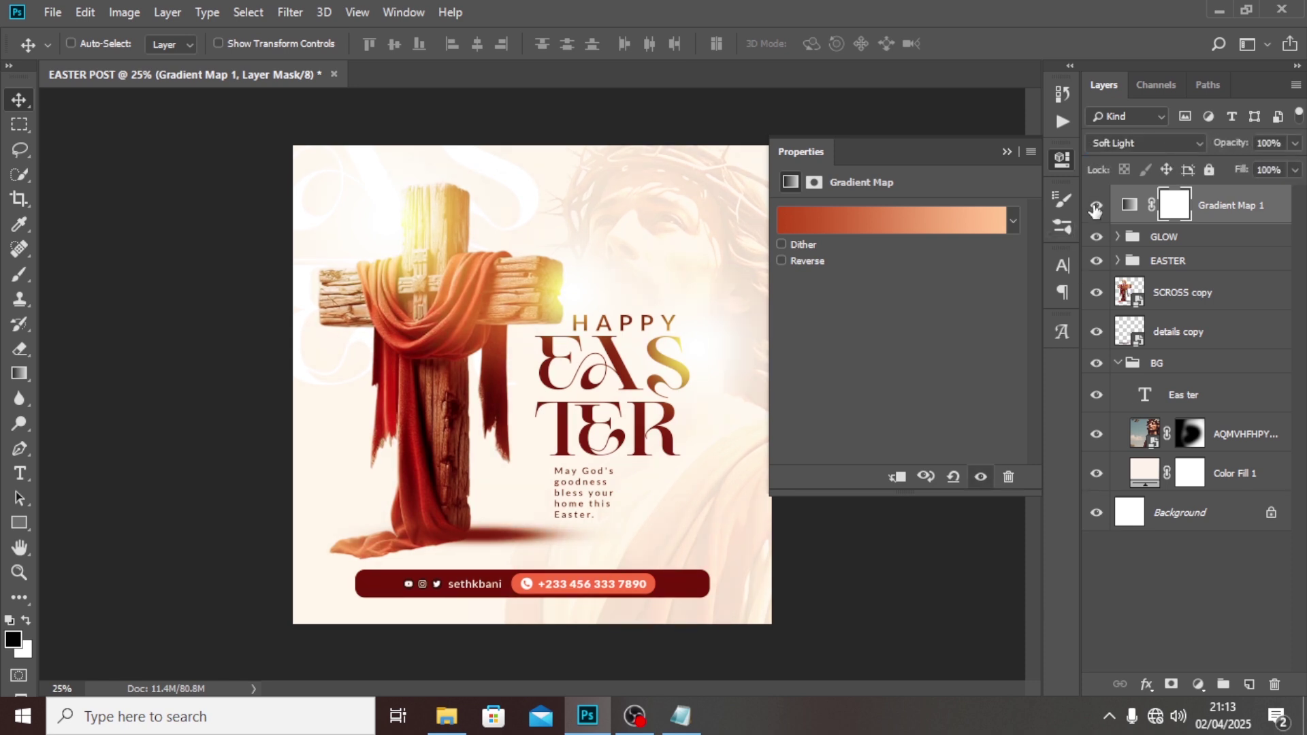
click(1095, 205)
click(1095, 206)
Stamp visible layers into Layer 2, convert it to a smart object, and launch Camera Raw Filter
key(ctrl+alt+shift+e)
right_click(1233, 224)
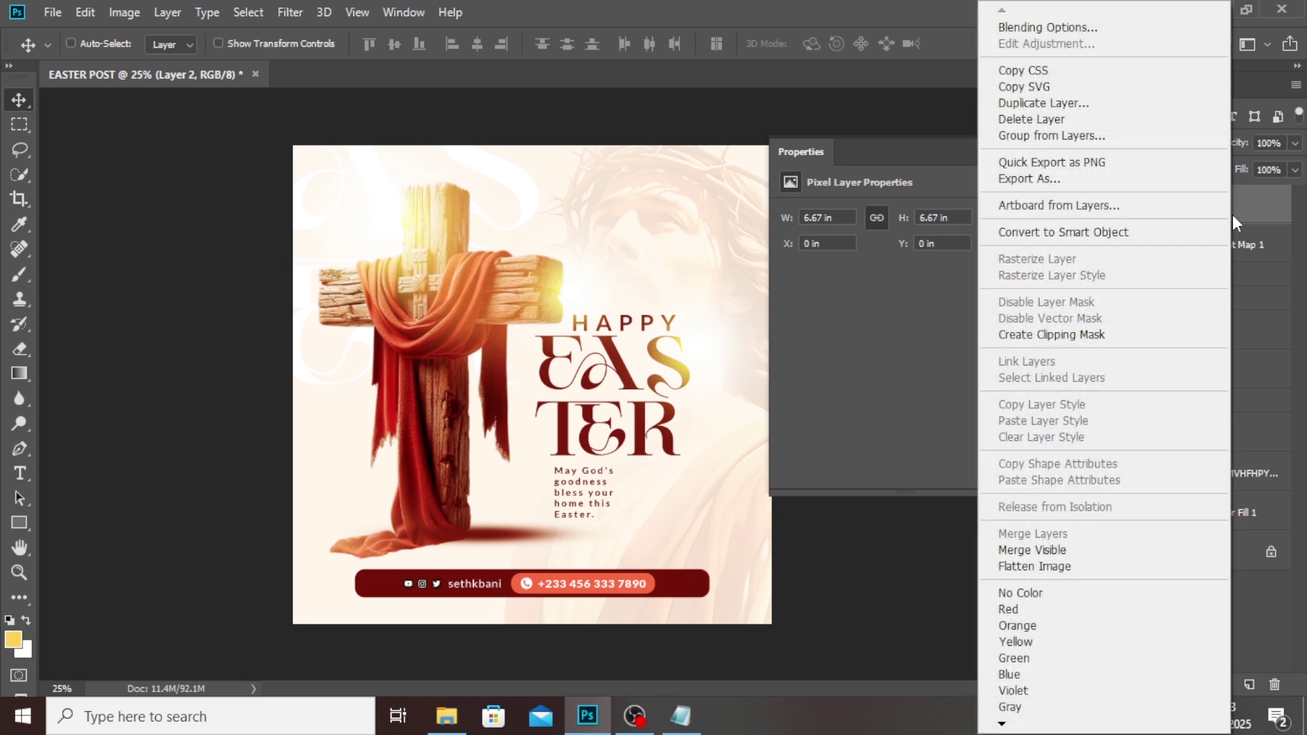
click(1103, 233)
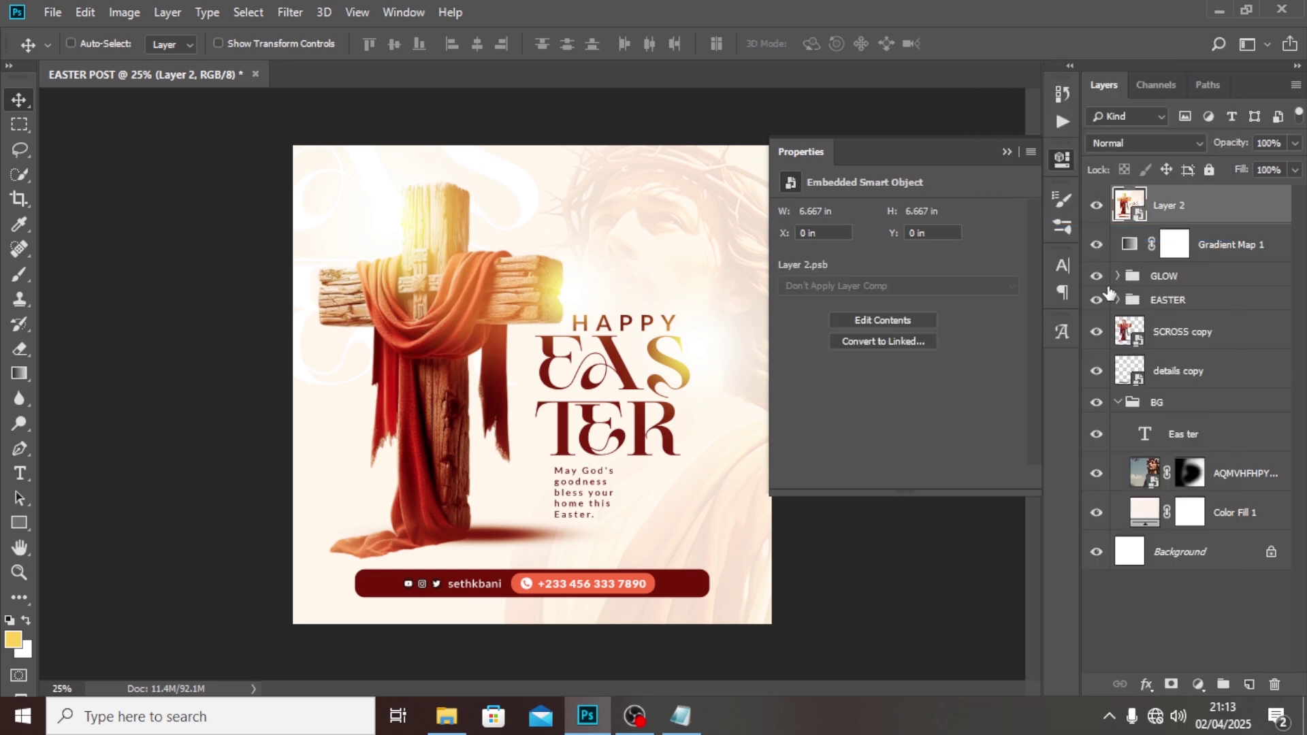
click(290, 13)
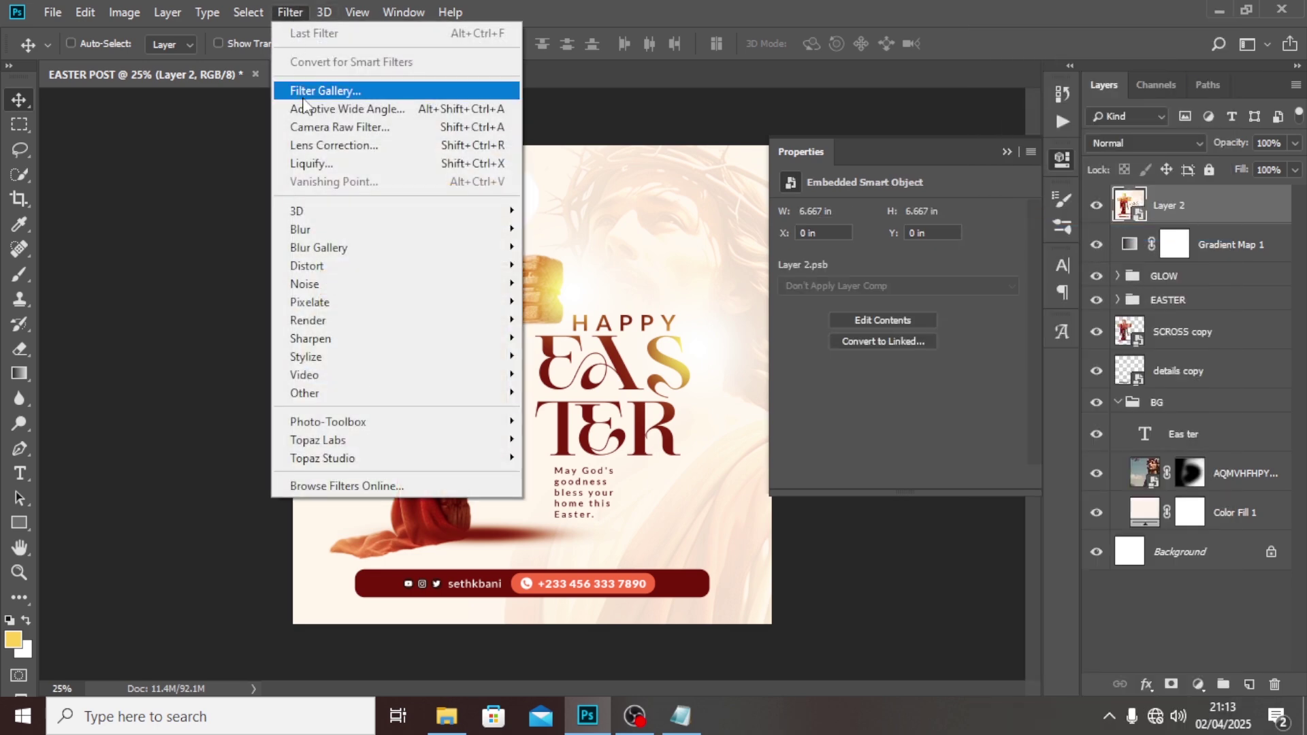
click(304, 127)
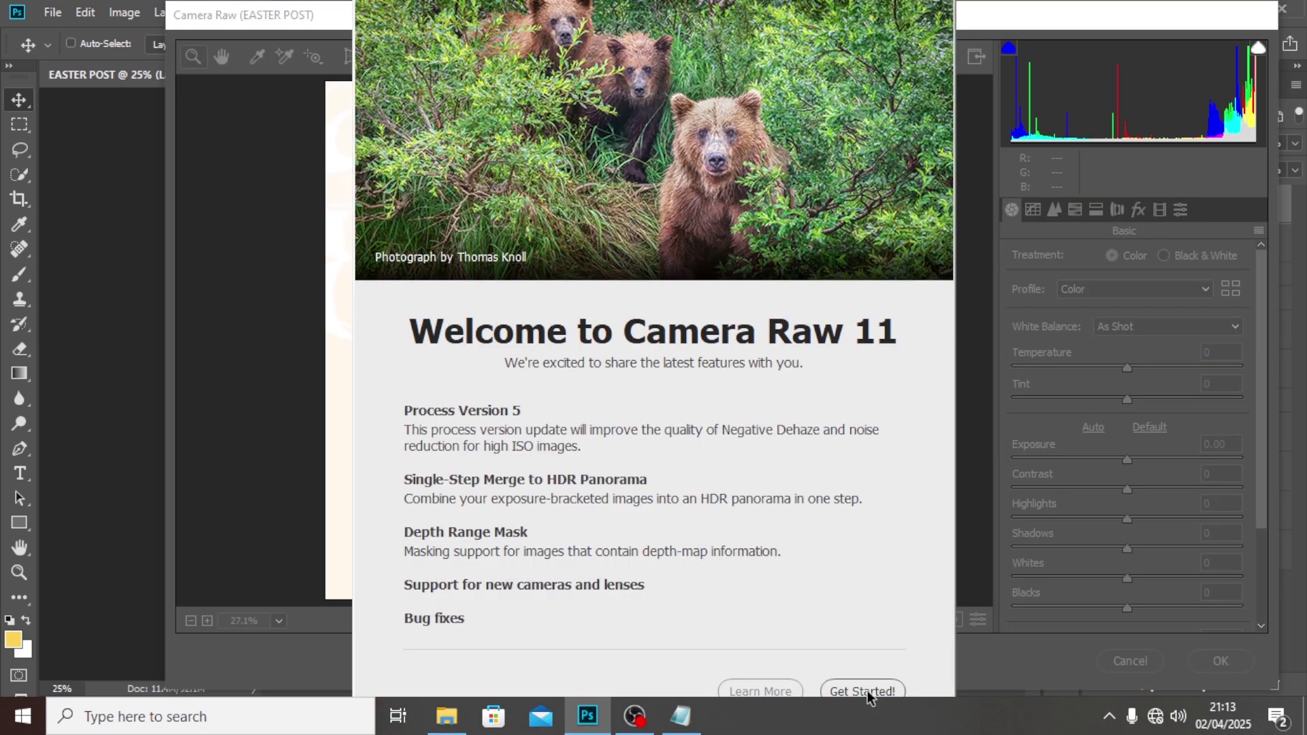
Dismiss the Camera Raw welcome screen and set Contrast to 19
click(863, 691)
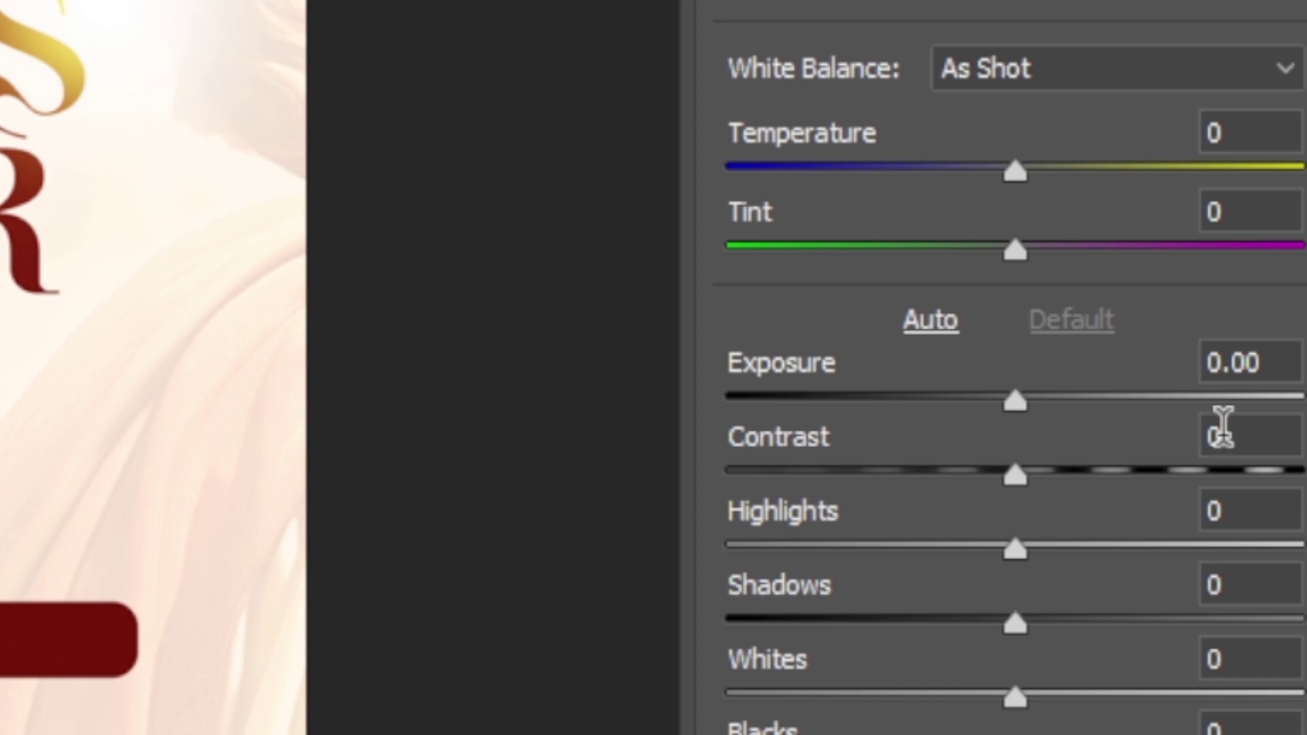
click(1245, 429)
text(1)
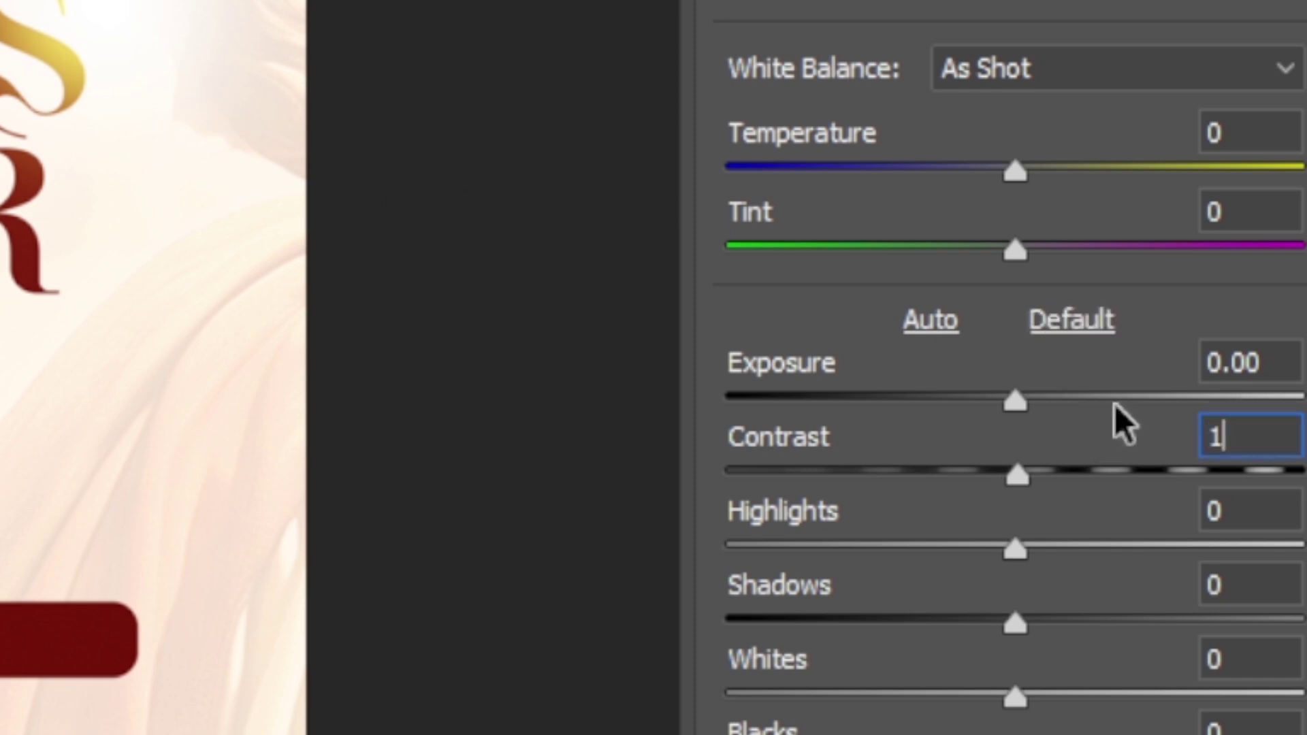
text(9)
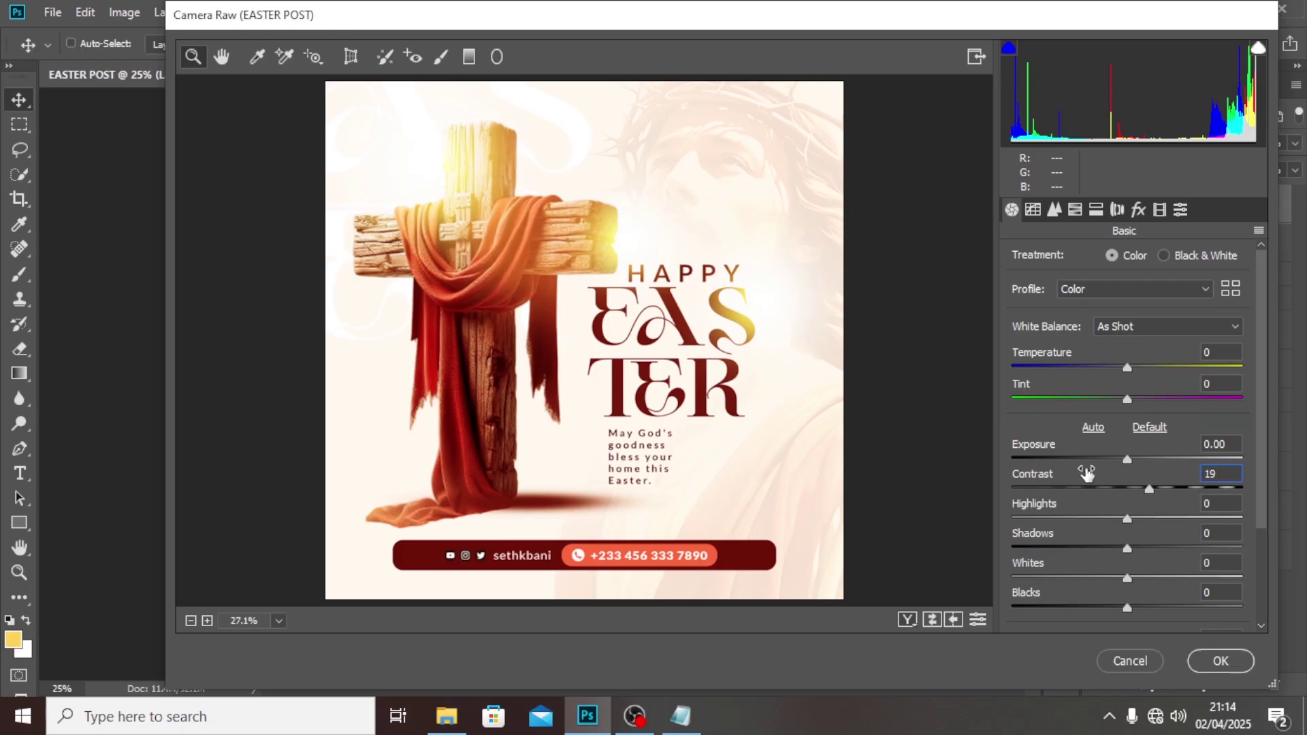
Set the Detail sharpening Amount to 16
click(1055, 209)
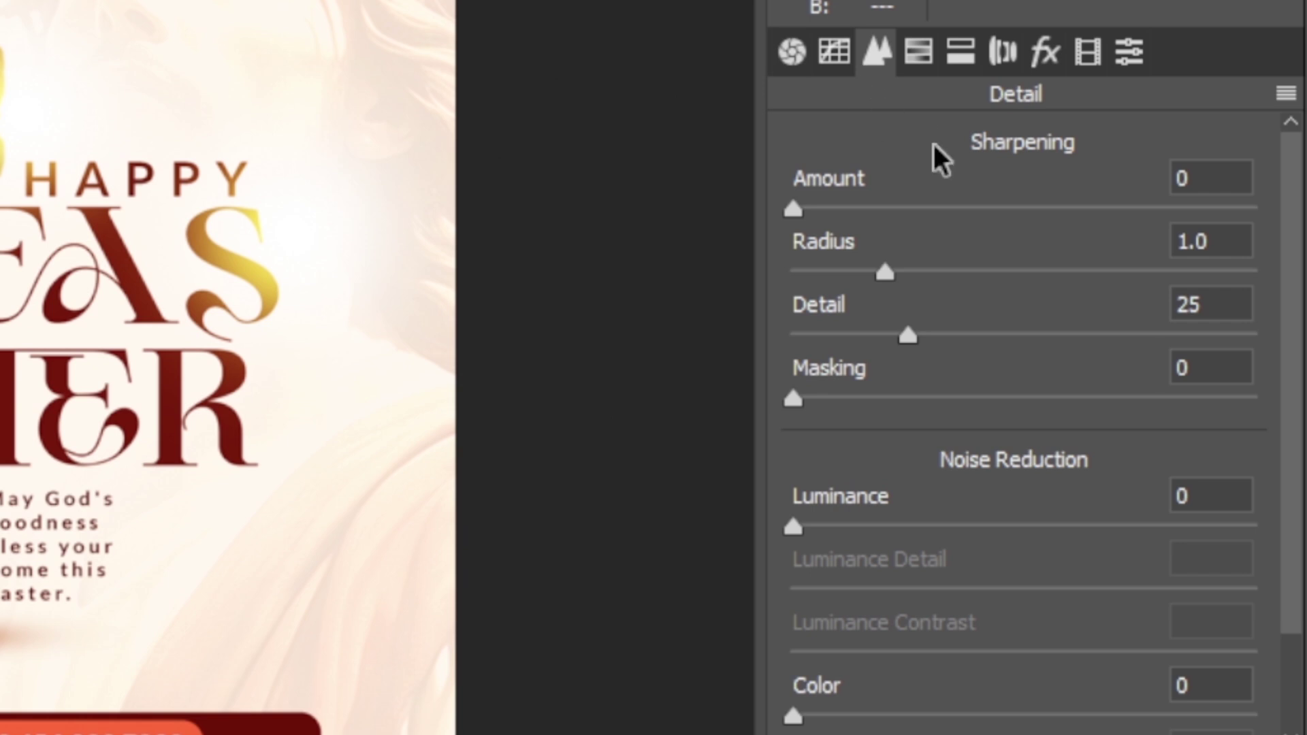
click(1216, 176)
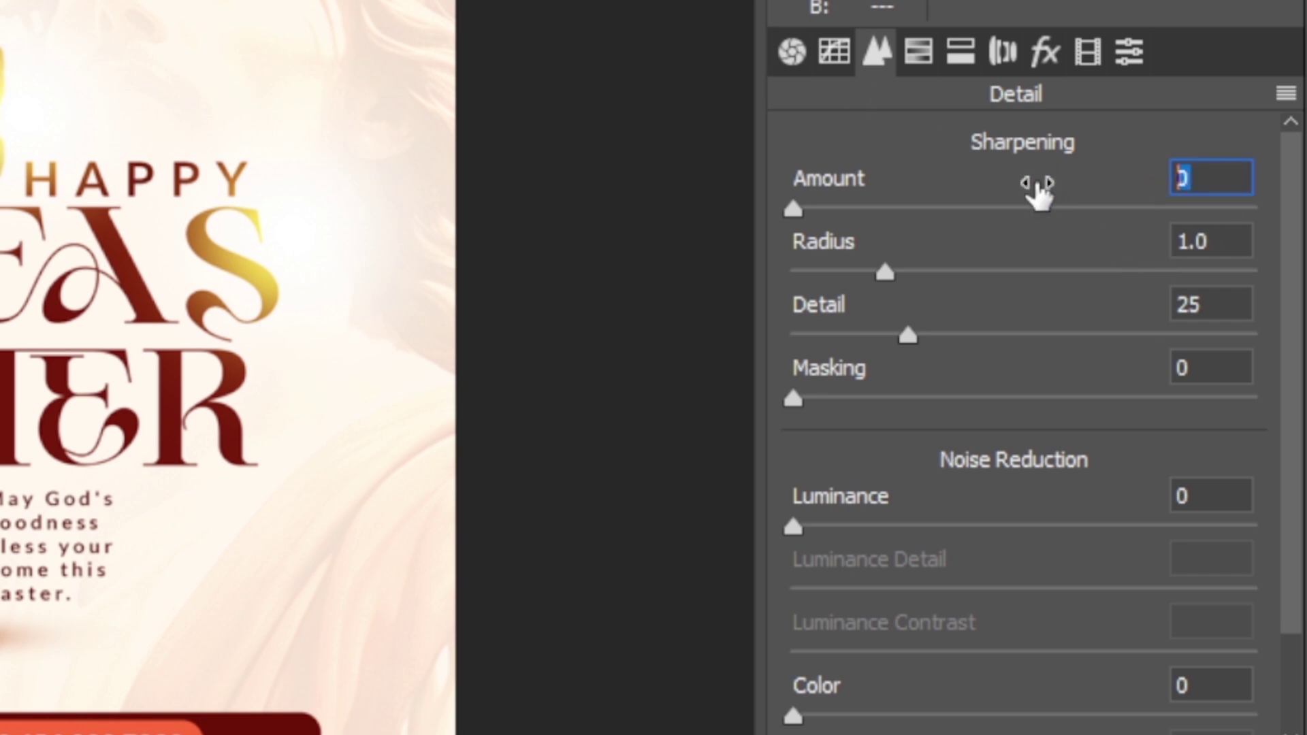
text(16)
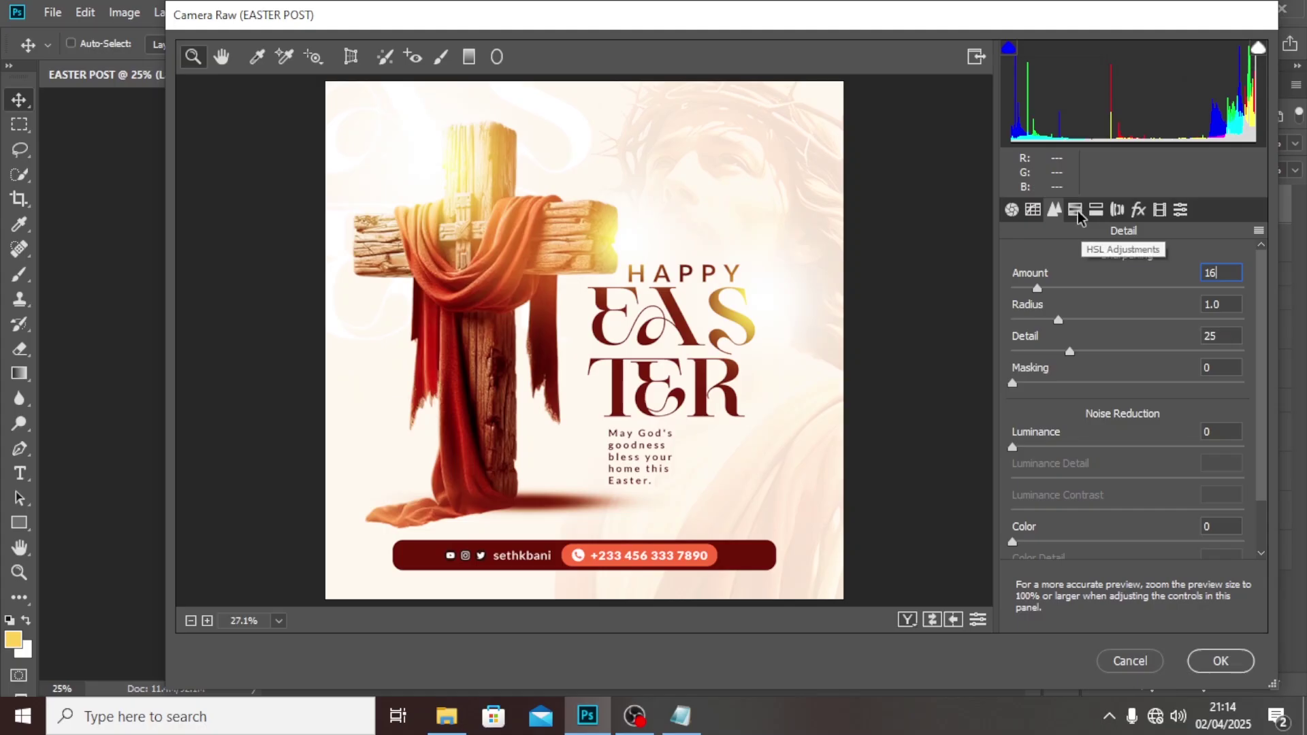
click(919, 51)
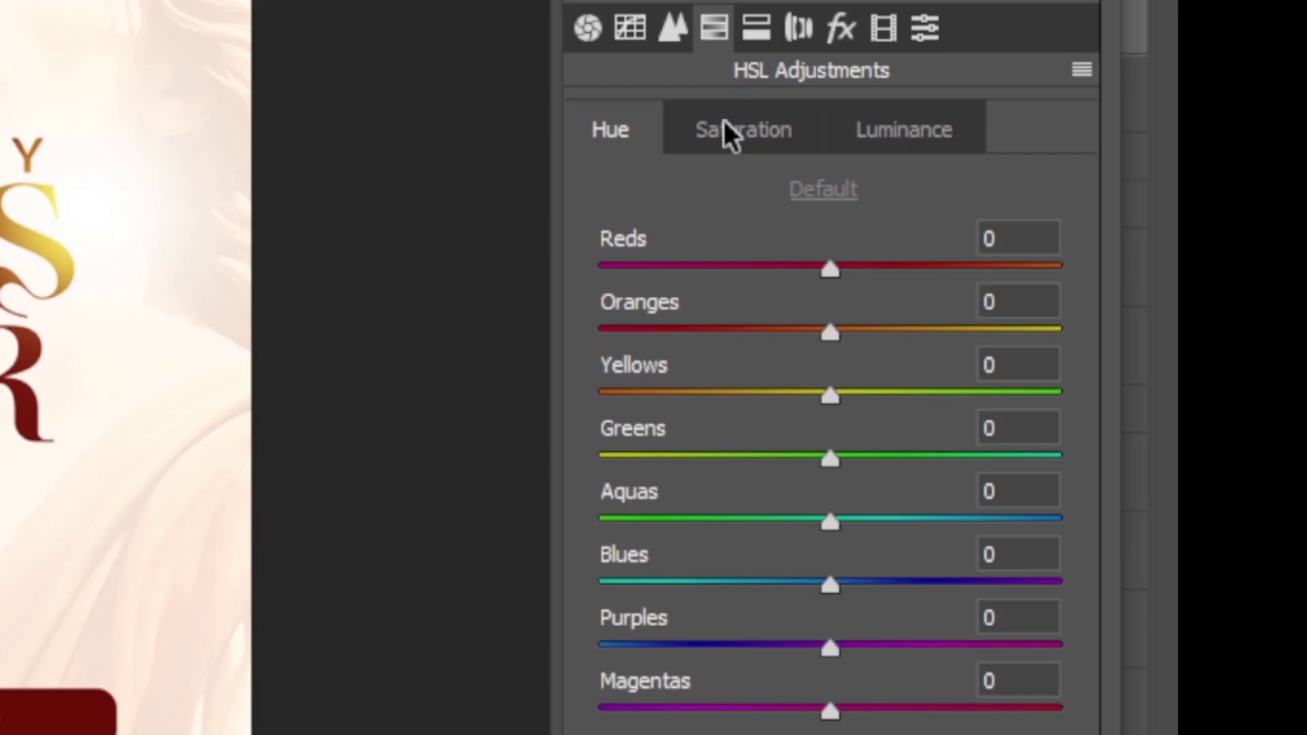
Set HSL saturation: Reds +59, Oranges +55, Yellows +33, Greens/Blues/Purples +39, Aquas +36, Magentas +38
click(1080, 262)
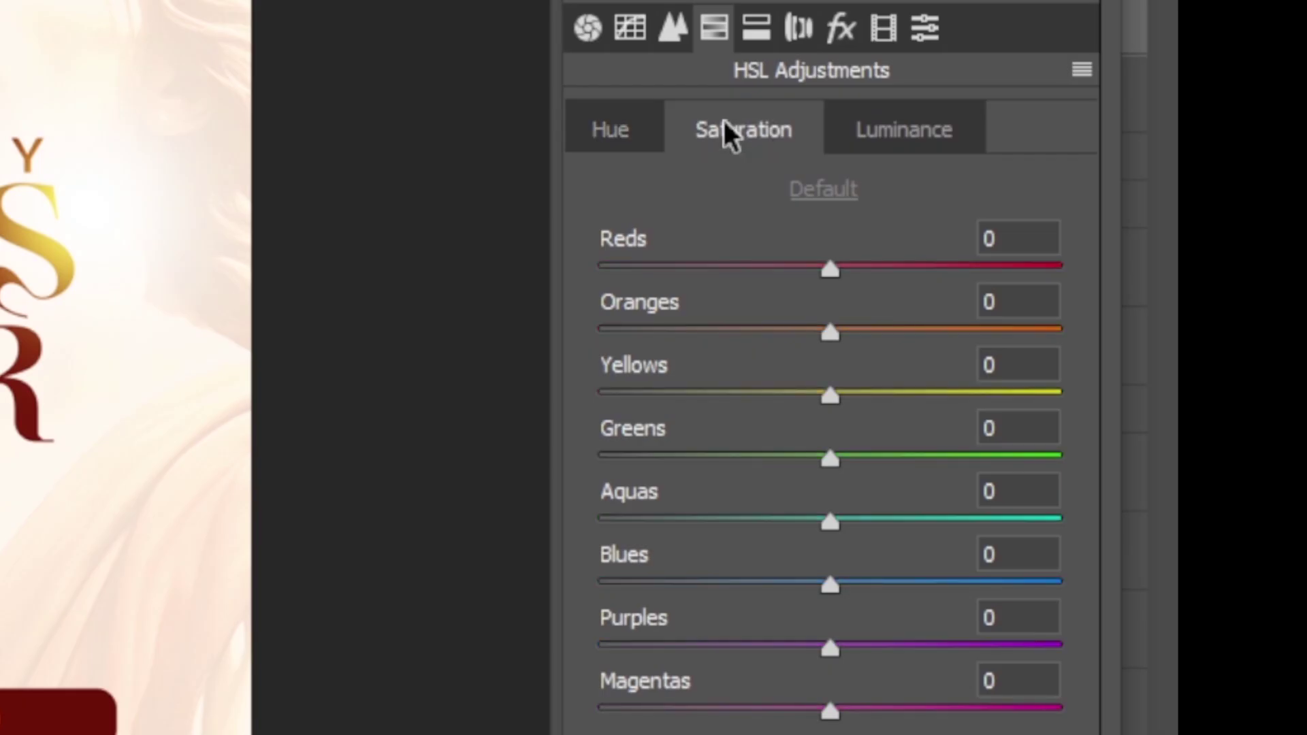
click(917, 267)
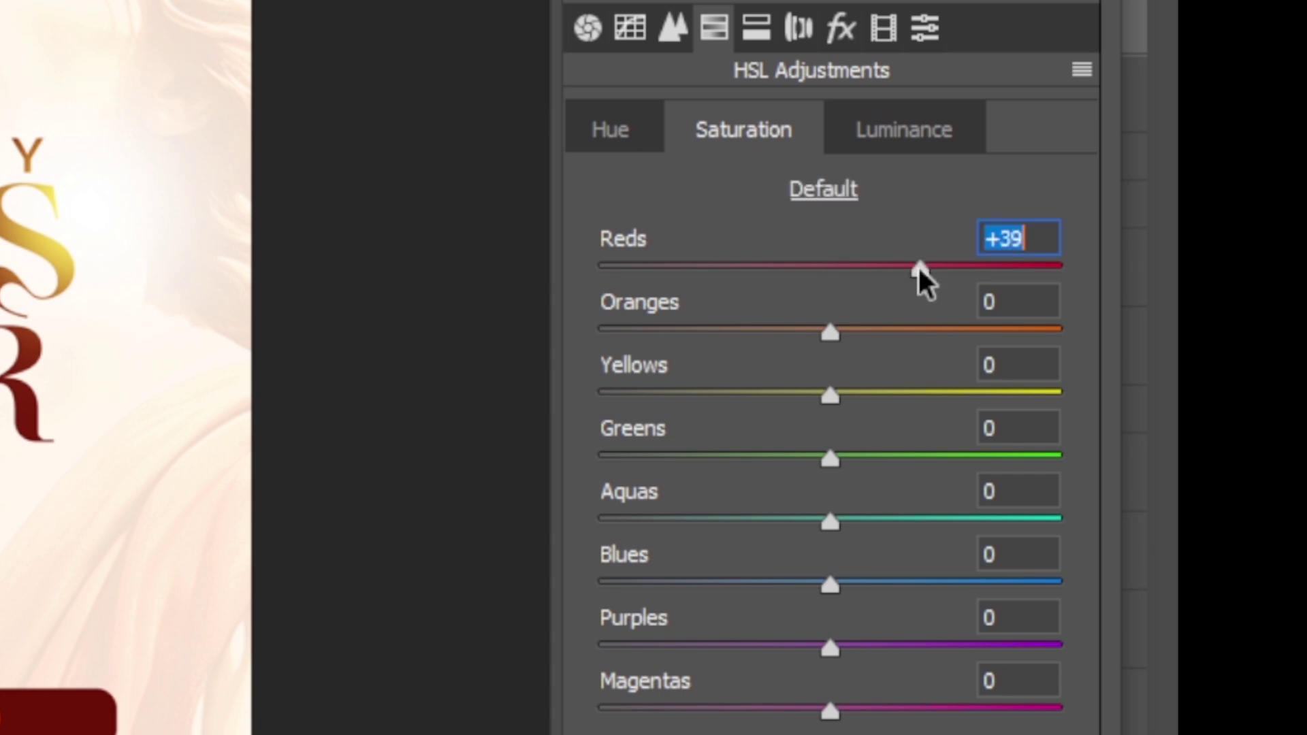
click(924, 329)
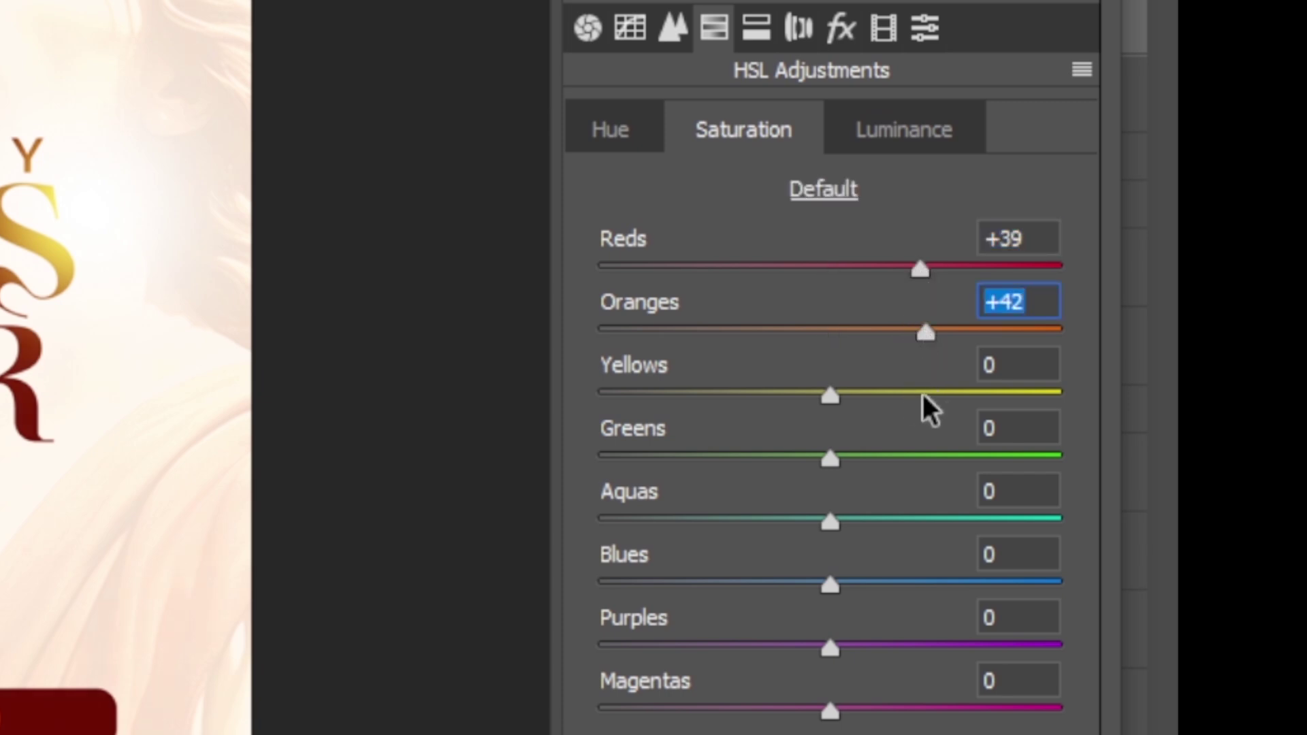
click(904, 393)
click(917, 455)
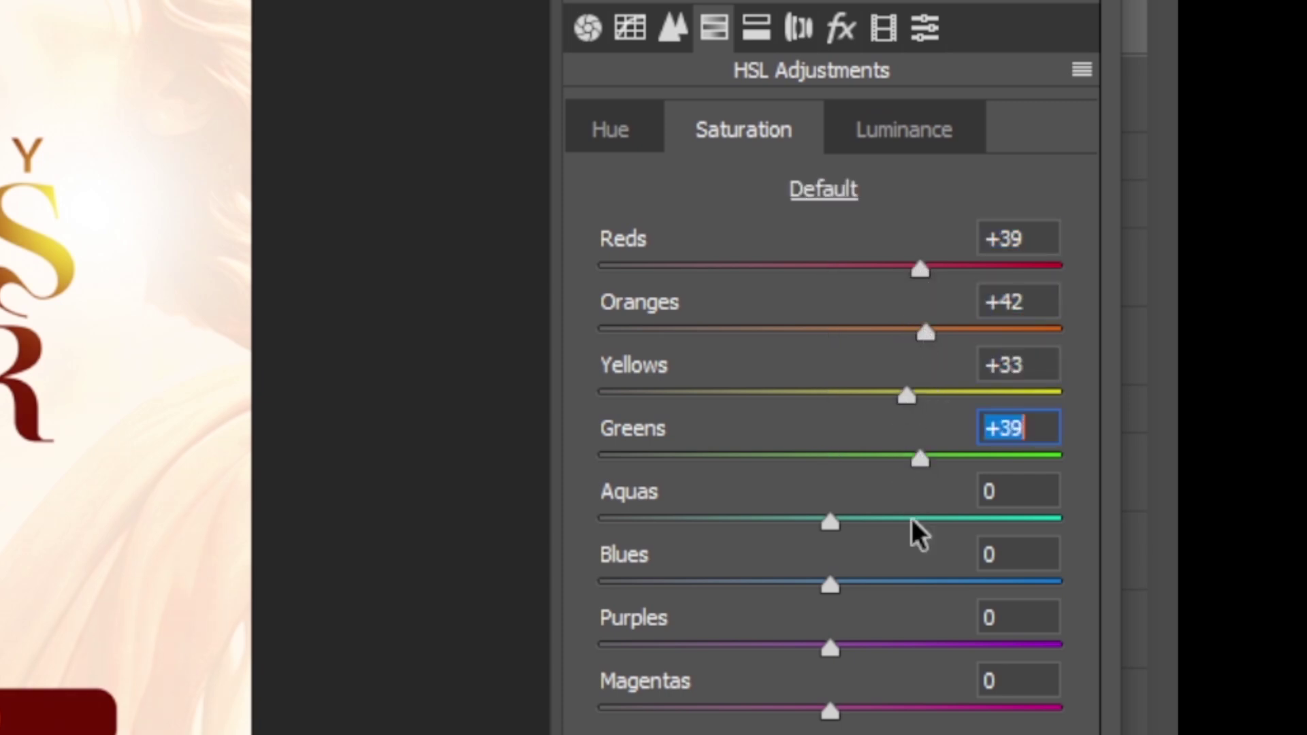
click(912, 518)
click(919, 582)
click(919, 645)
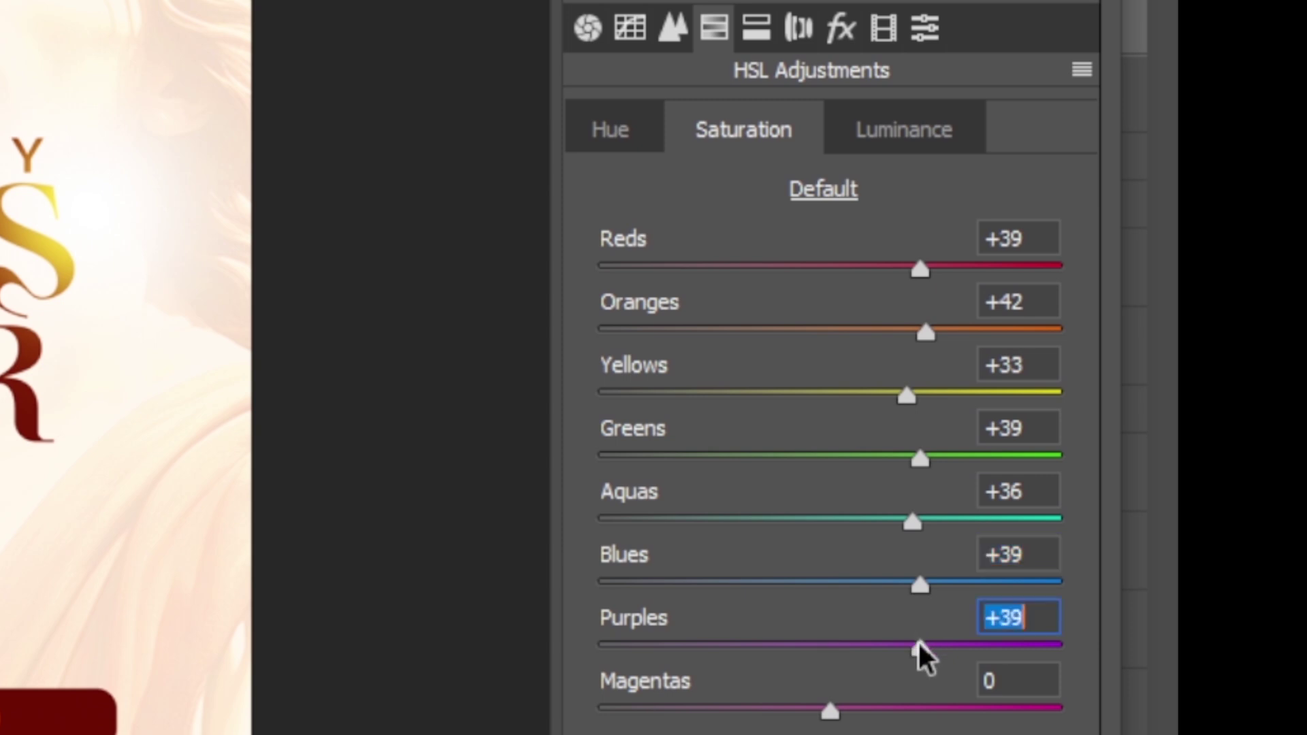
click(914, 710)
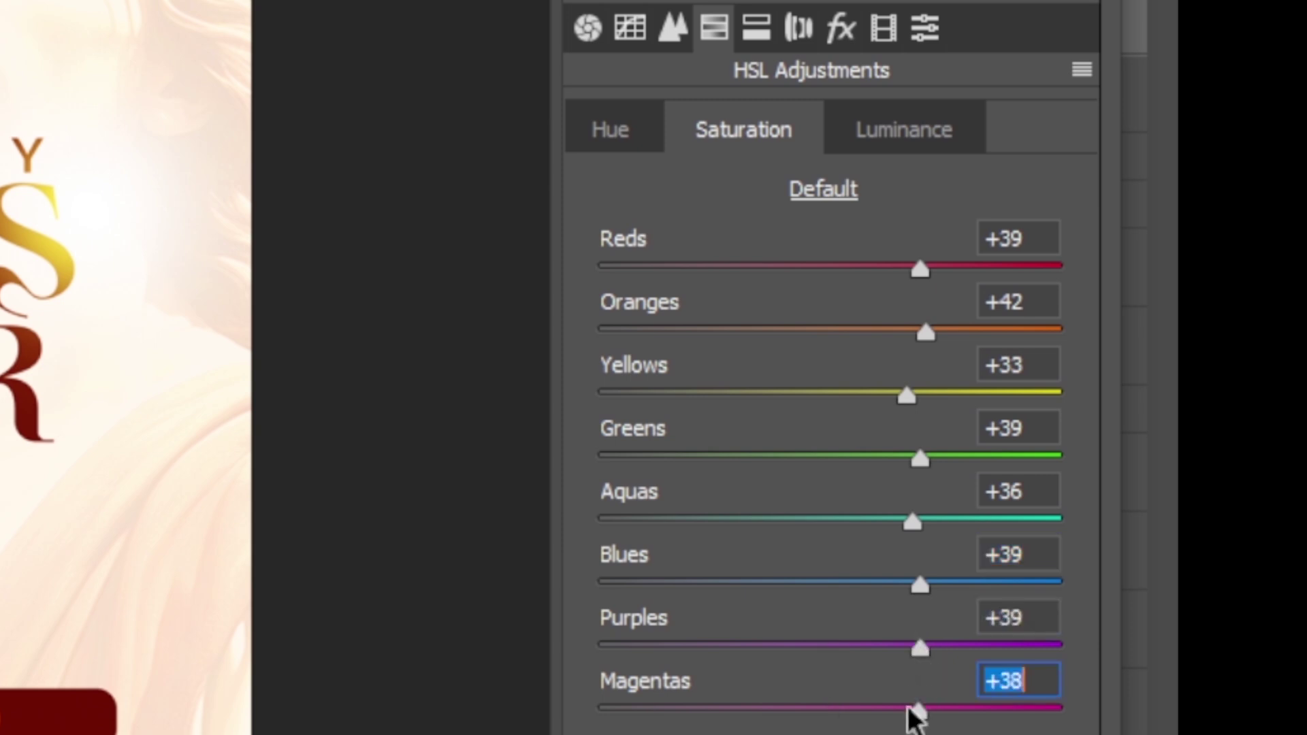
click(965, 267)
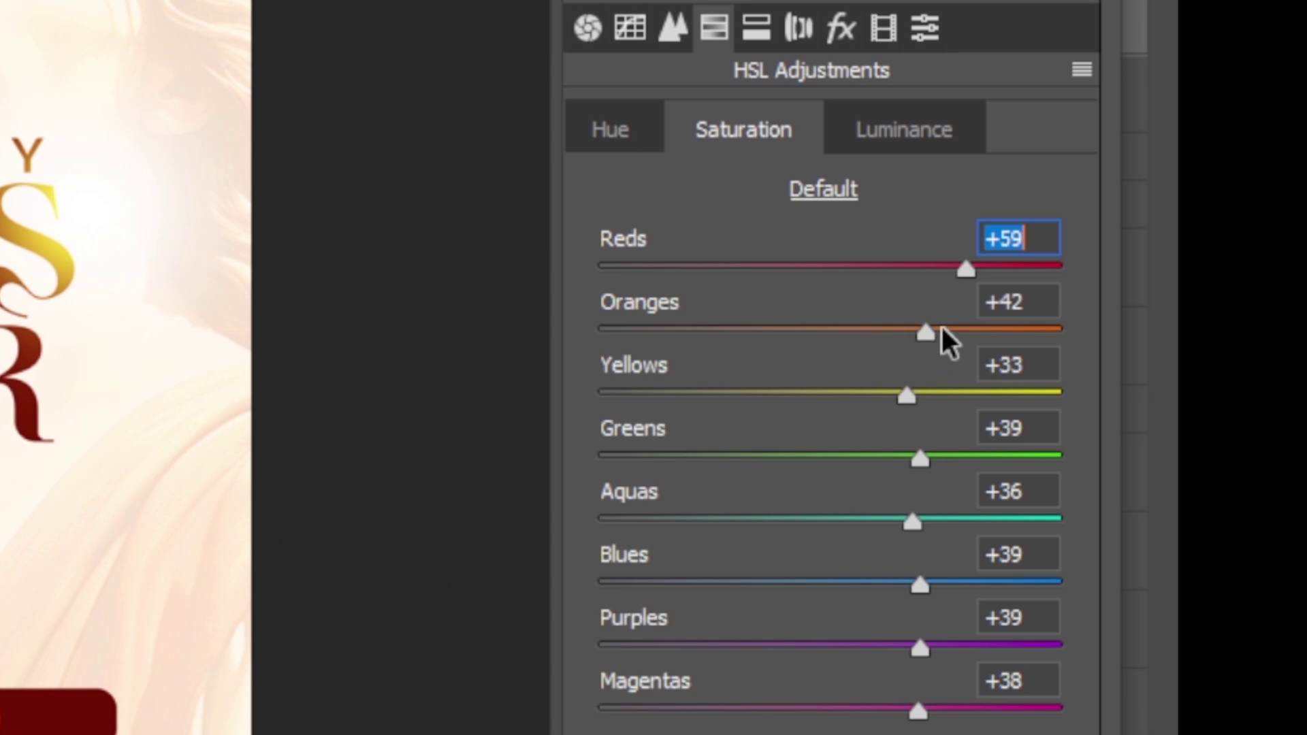
drag(942, 328, 954, 328)
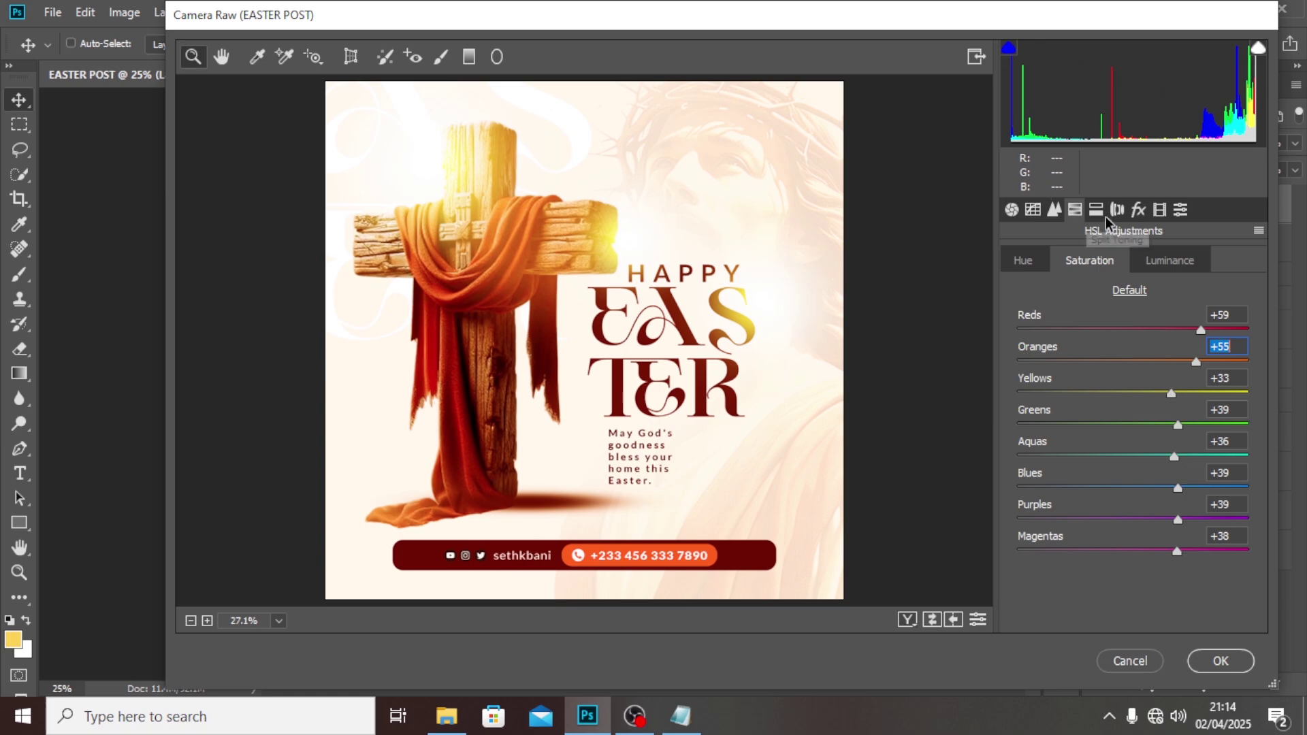
Set Camera Raw grain Amount to 22, apply the filter, and collapse the Properties panel
click(1139, 209)
click(1220, 278)
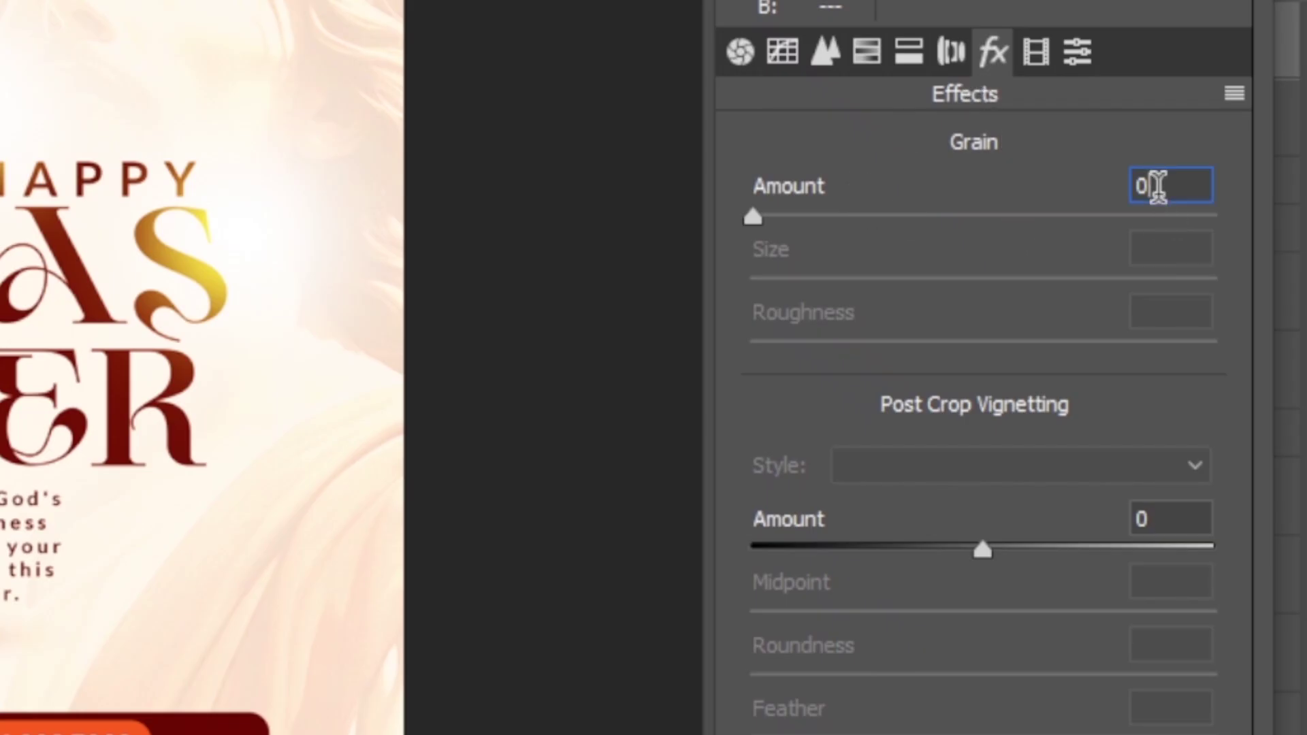
text(22)
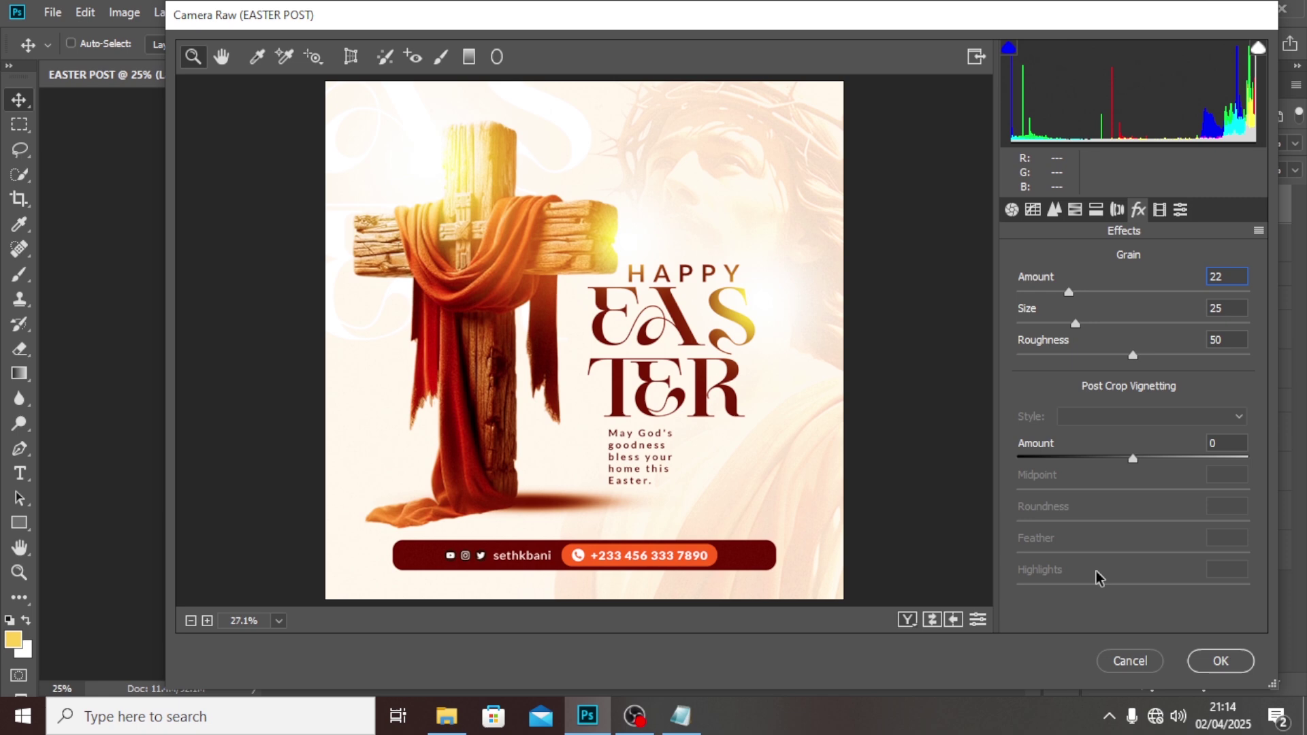
click(1220, 661)
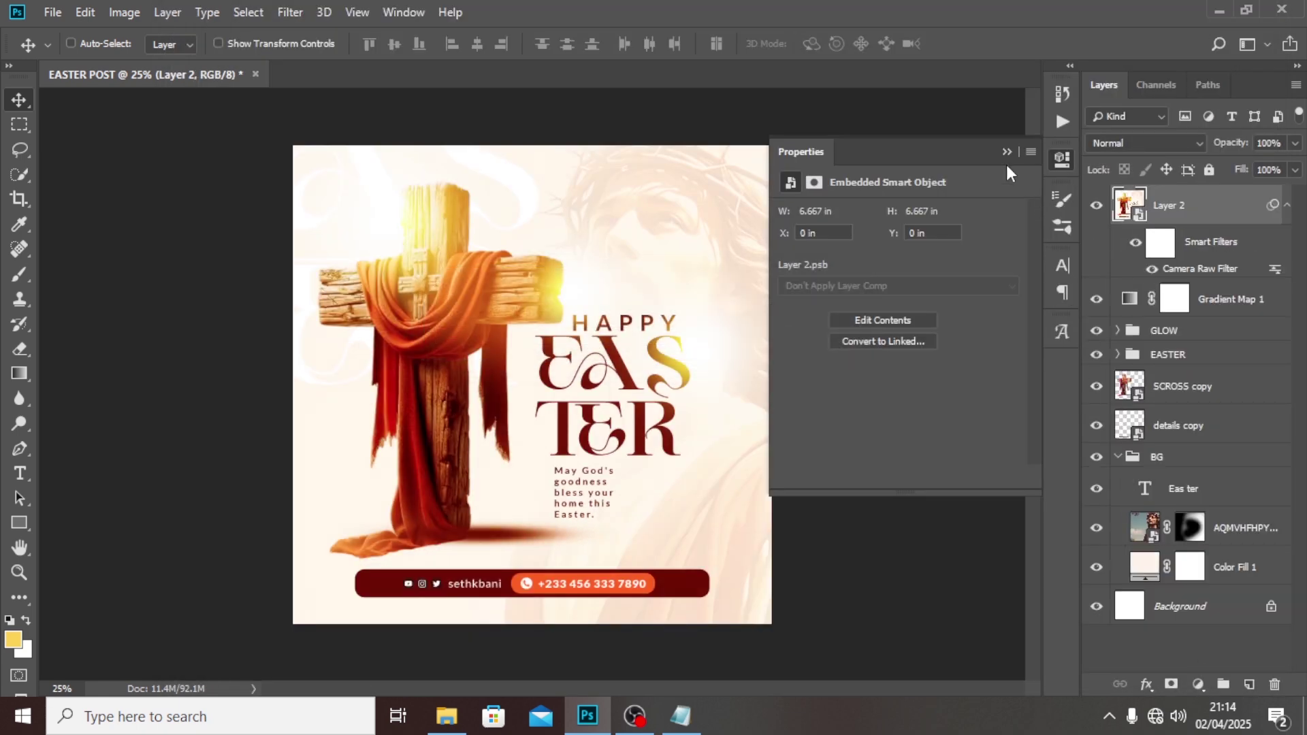
click(1007, 152)
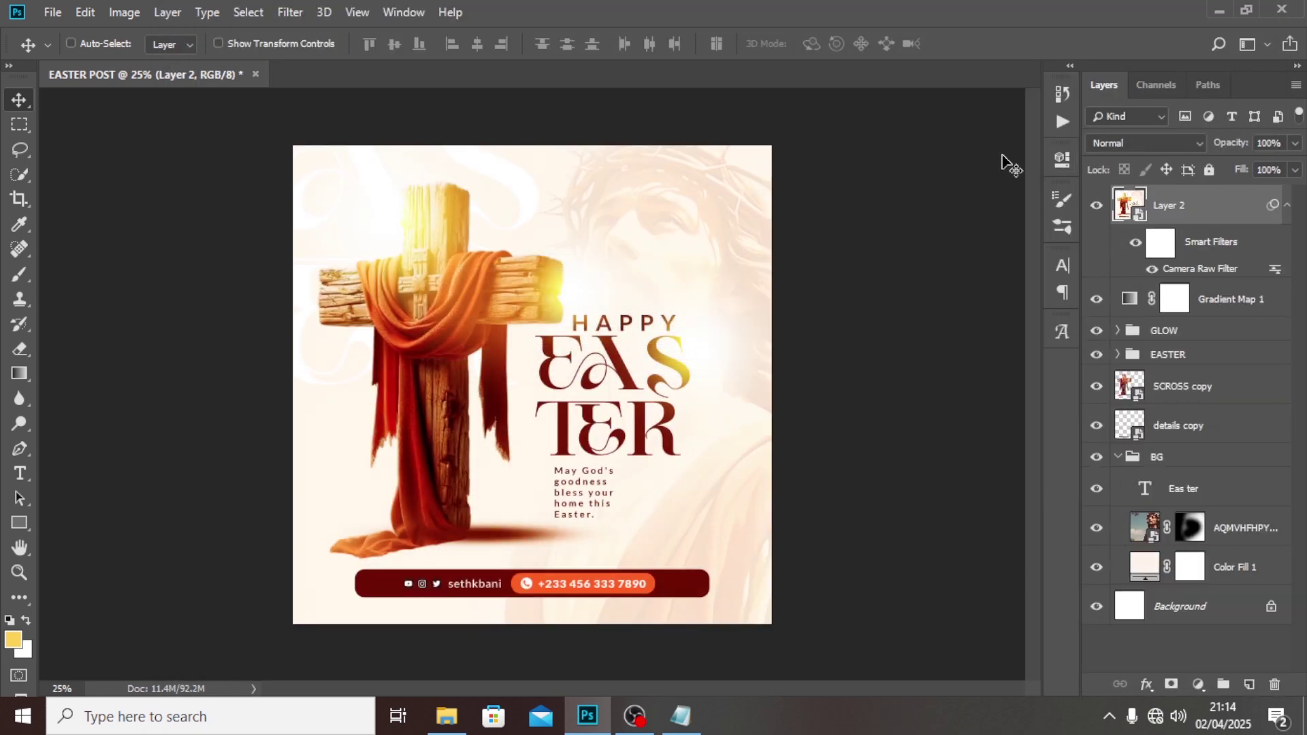